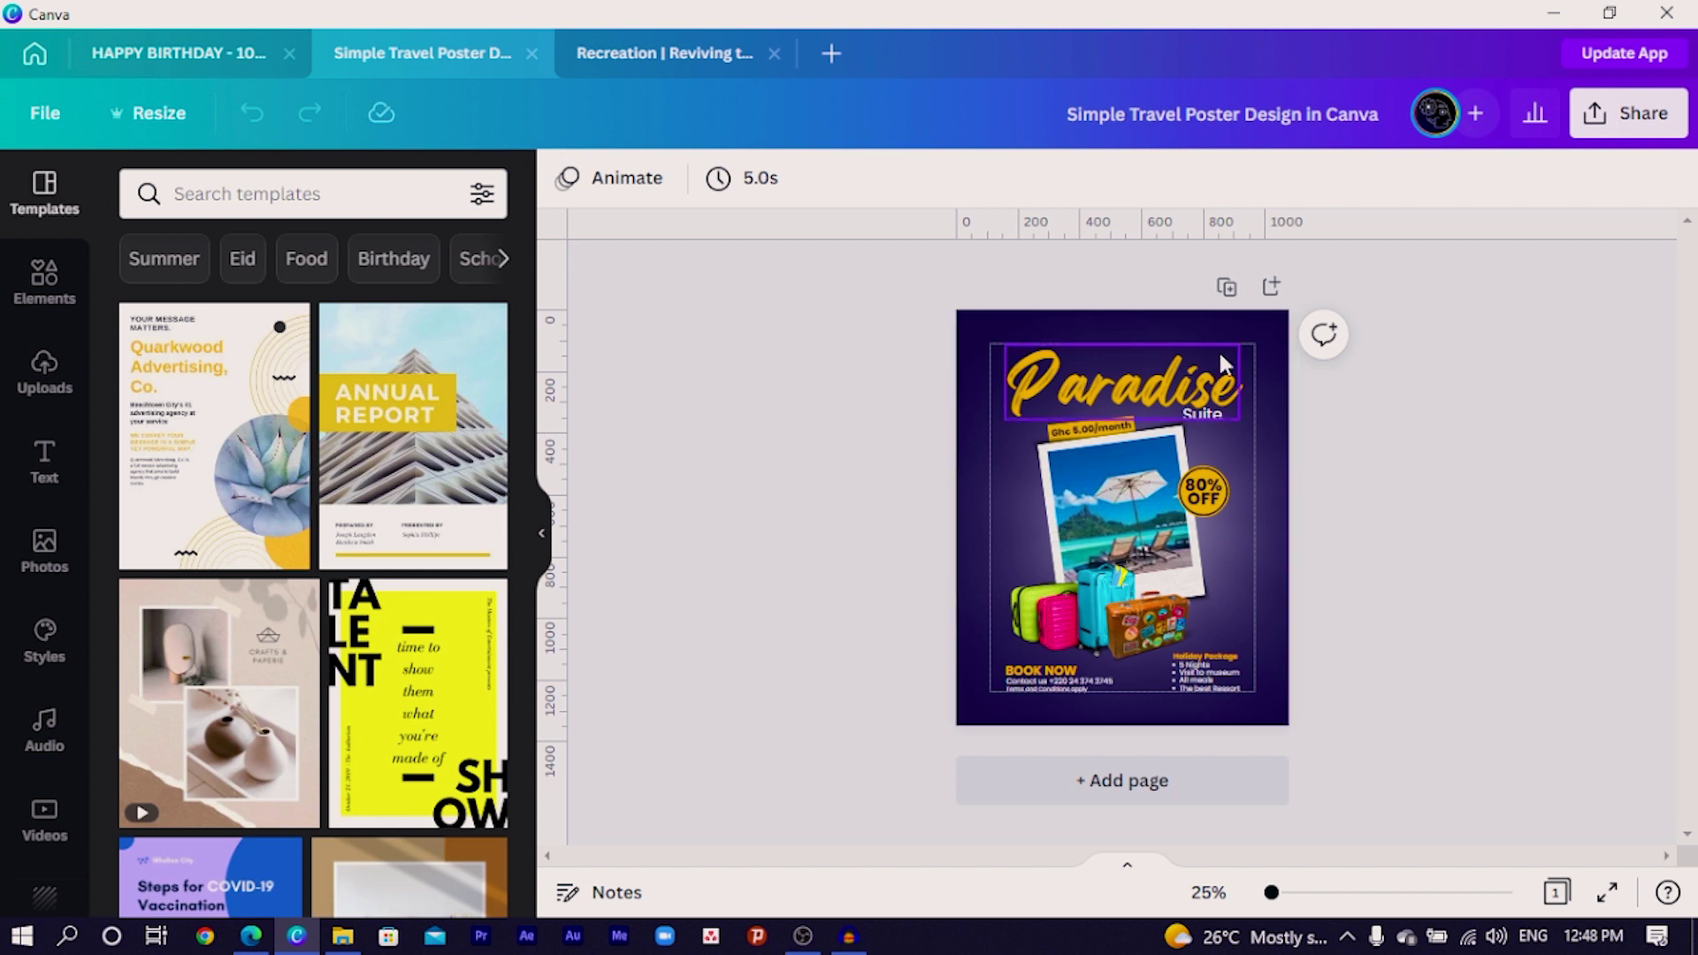
Add a second page and place the blue light flare from the uploaded images on it.
{"action": "left_click", "coordinate": [1270, 287]}
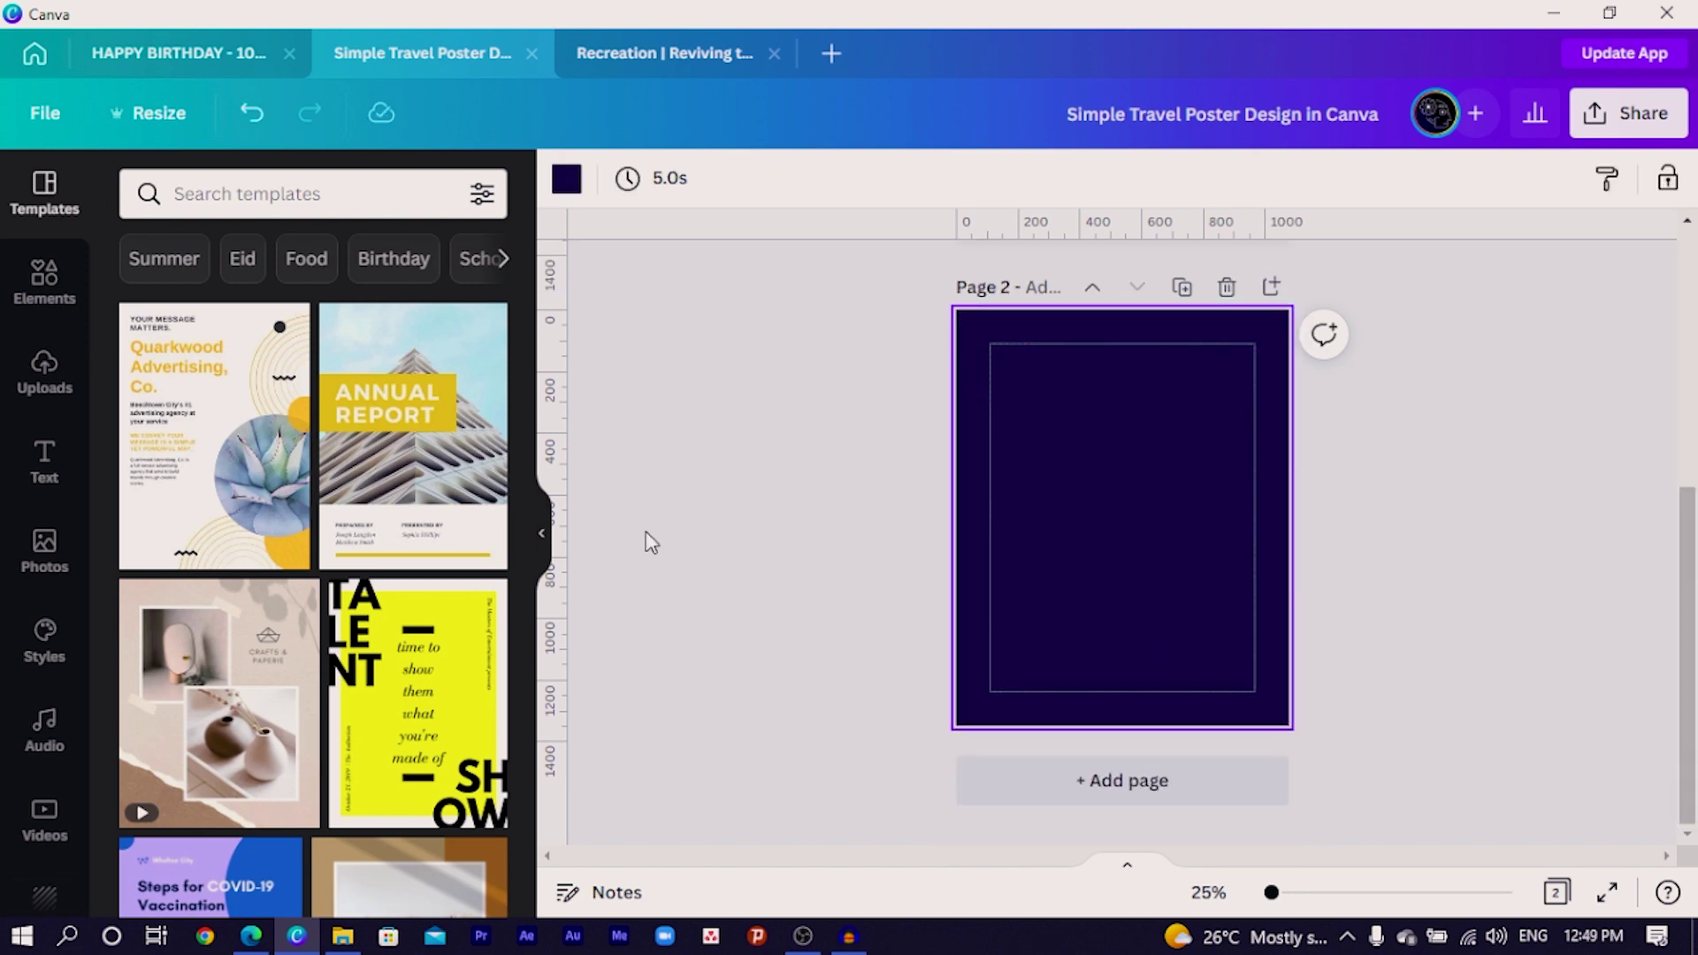
{"action": "left_click", "coordinate": [34, 382]}
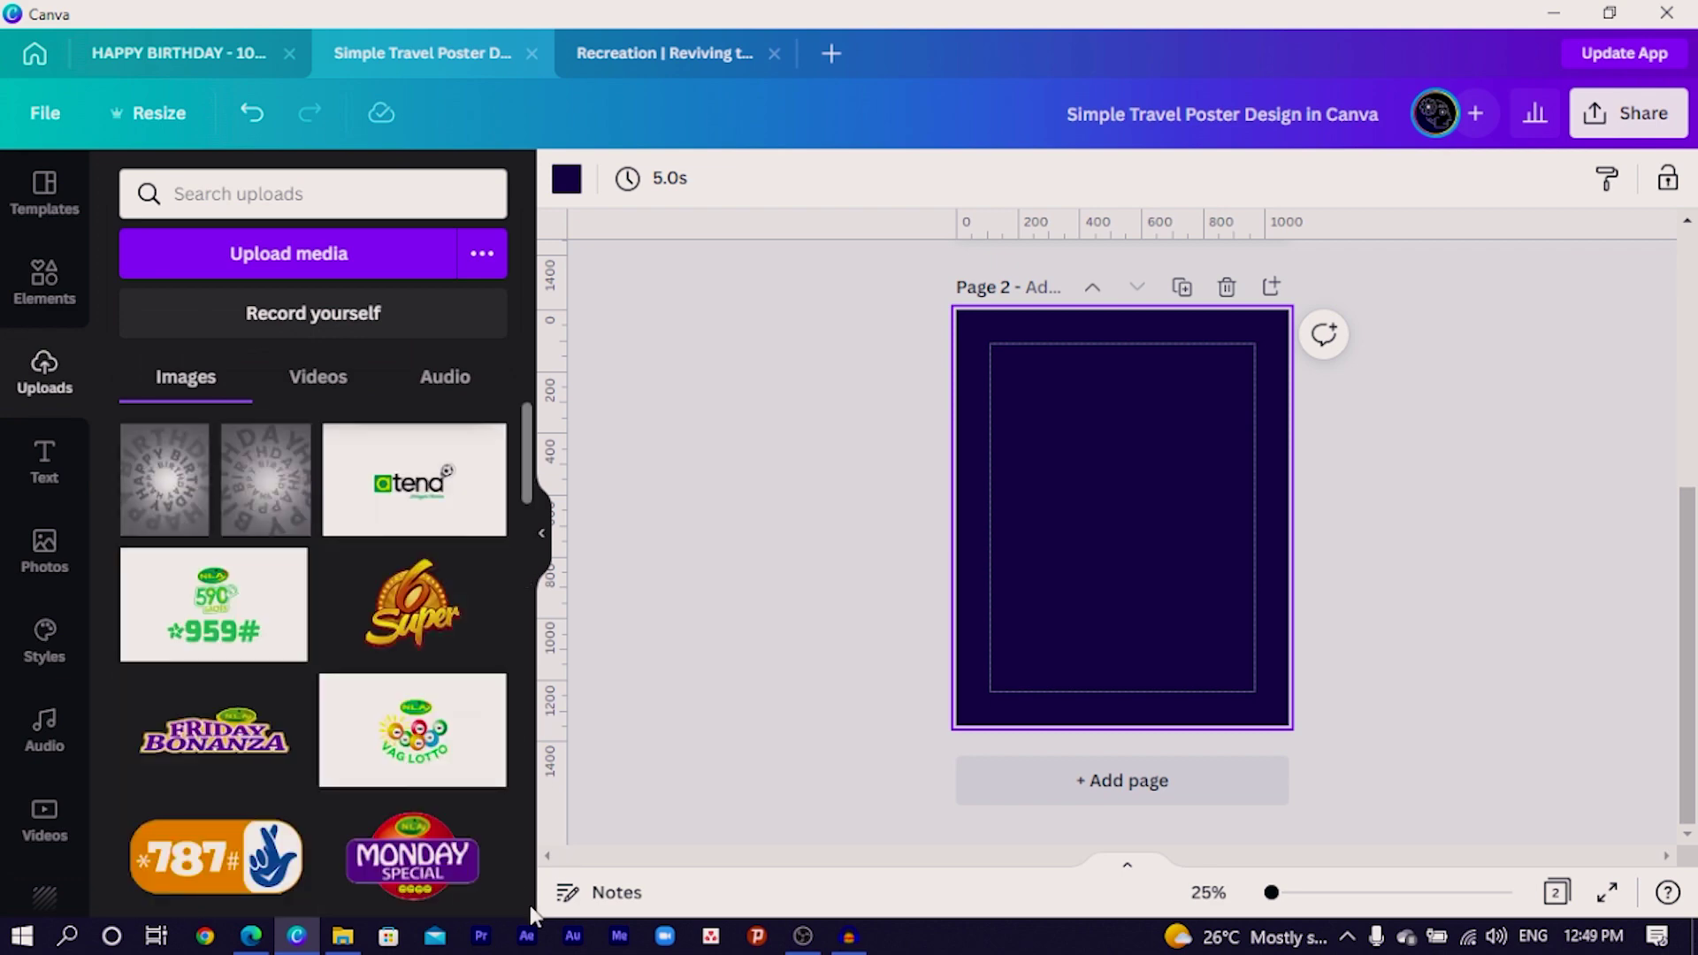
{"action": "scroll", "coordinate": [533, 916], "scroll_direction": "down", "scroll_amount": 15}
{"action": "scroll", "coordinate": [534, 915], "scroll_direction": "down", "scroll_amount": 10}
{"action": "scroll", "coordinate": [533, 915], "scroll_direction": "down", "scroll_amount": 5}
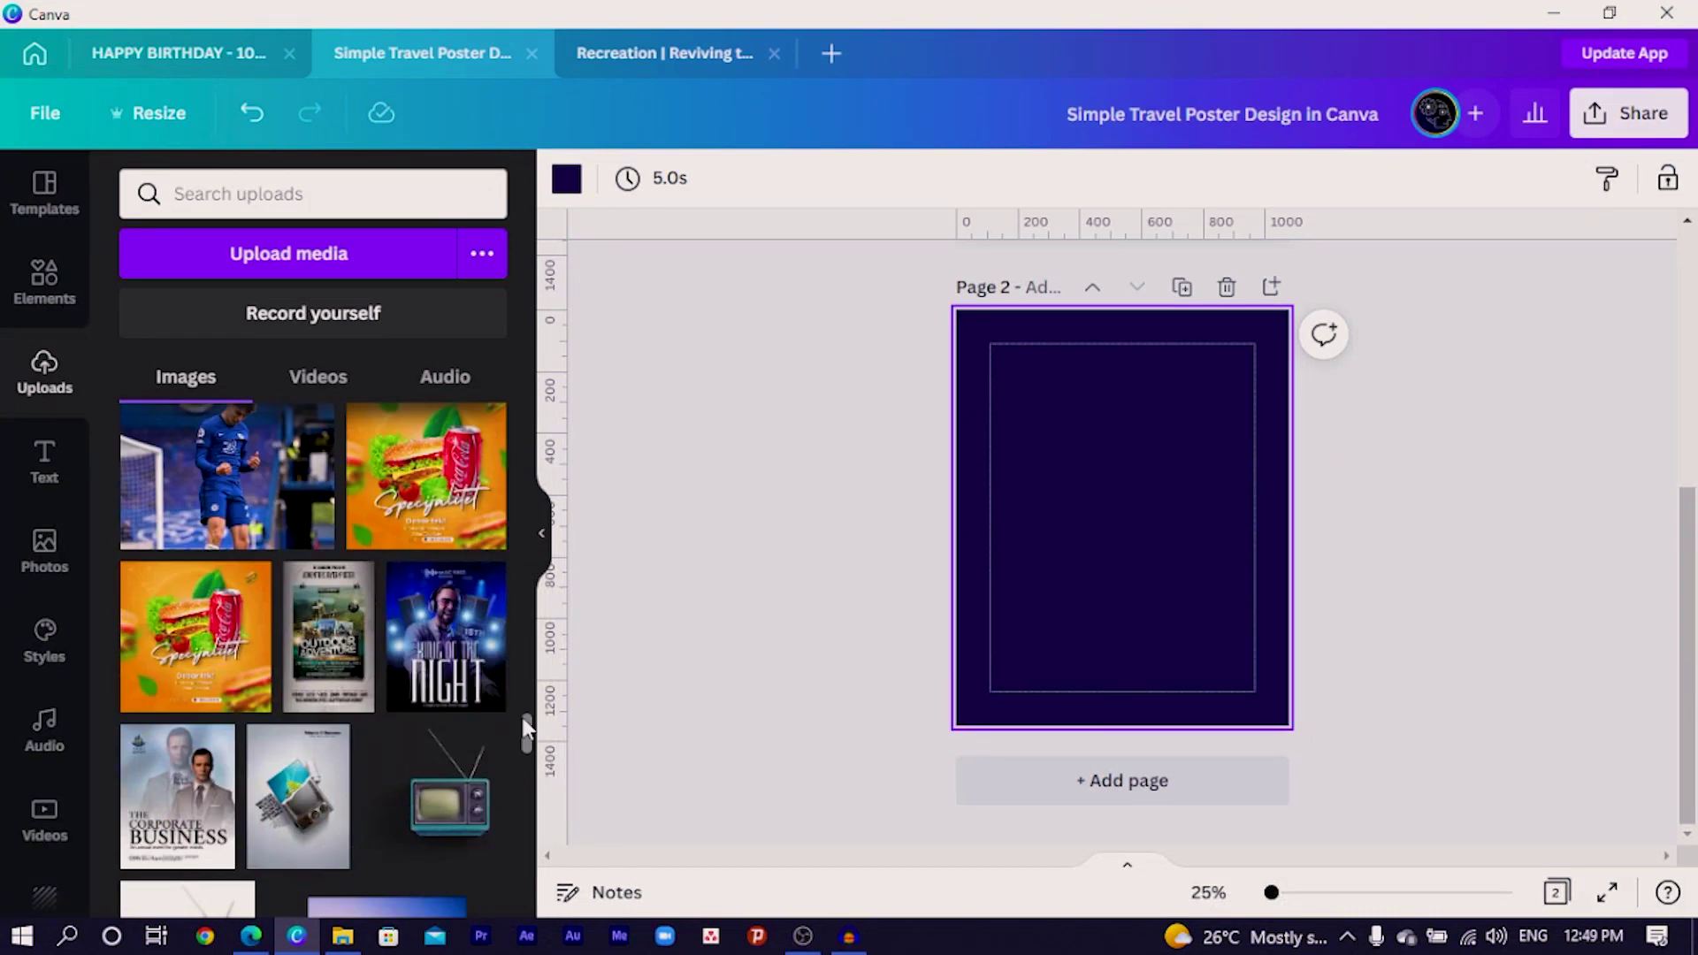
{"action": "scroll", "coordinate": [527, 746], "scroll_direction": "down", "scroll_amount": 10}
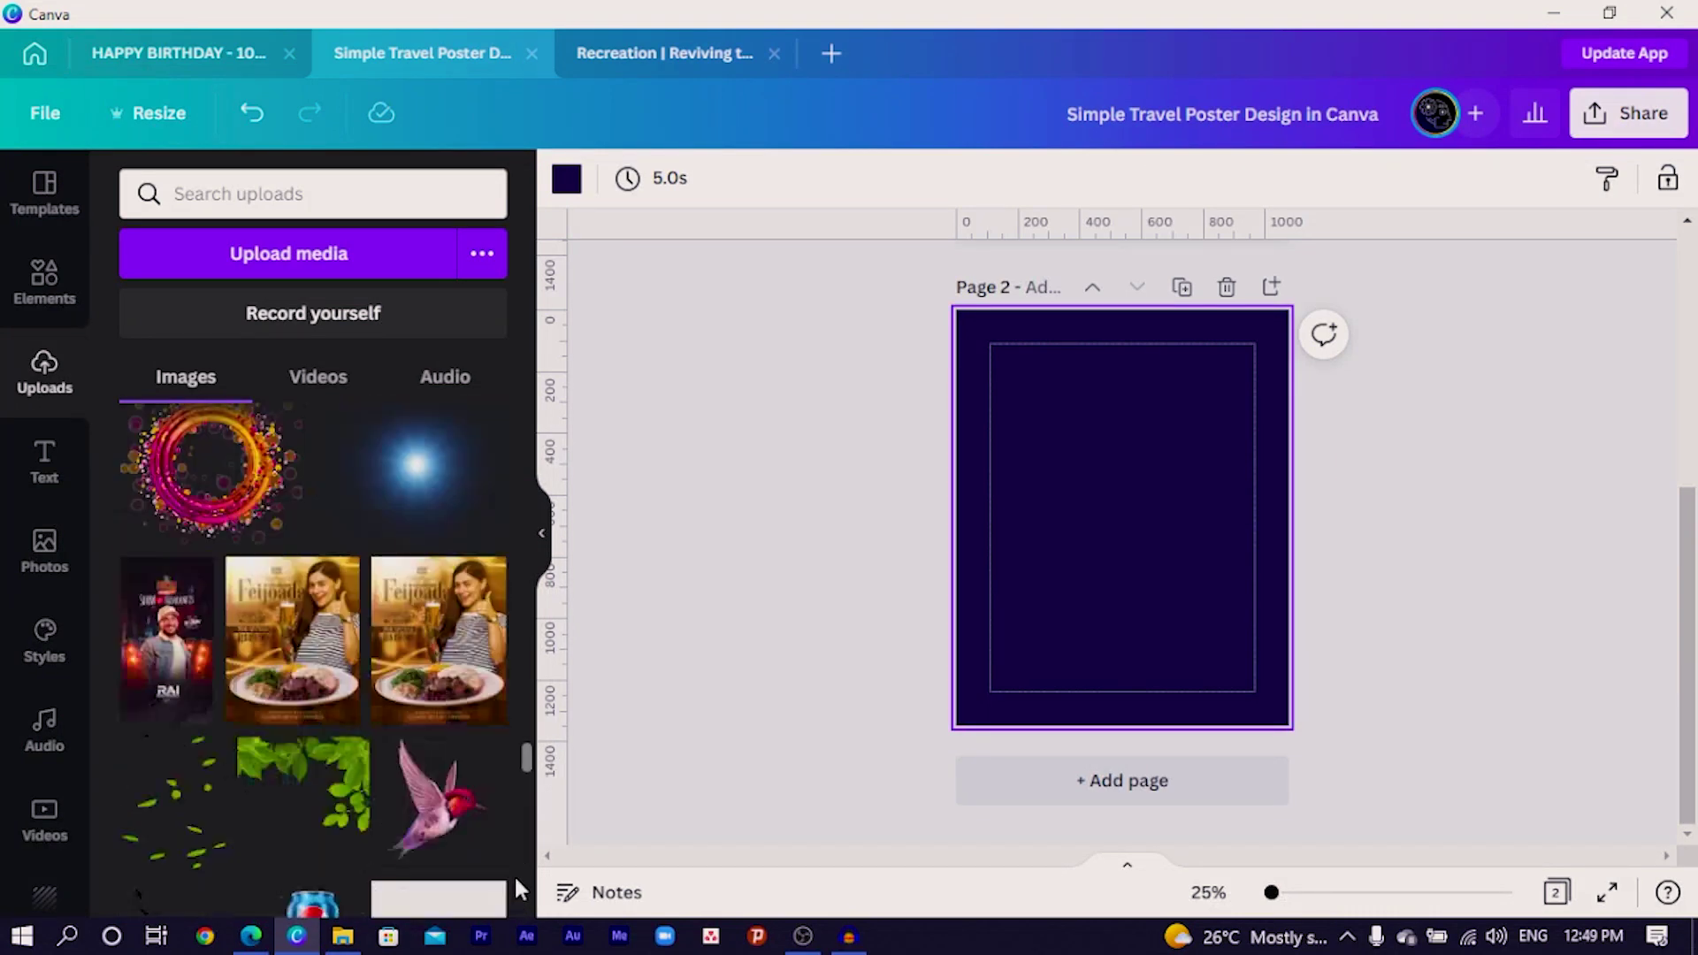
{"action": "scroll", "coordinate": [518, 860], "scroll_direction": "down", "scroll_amount": 3}
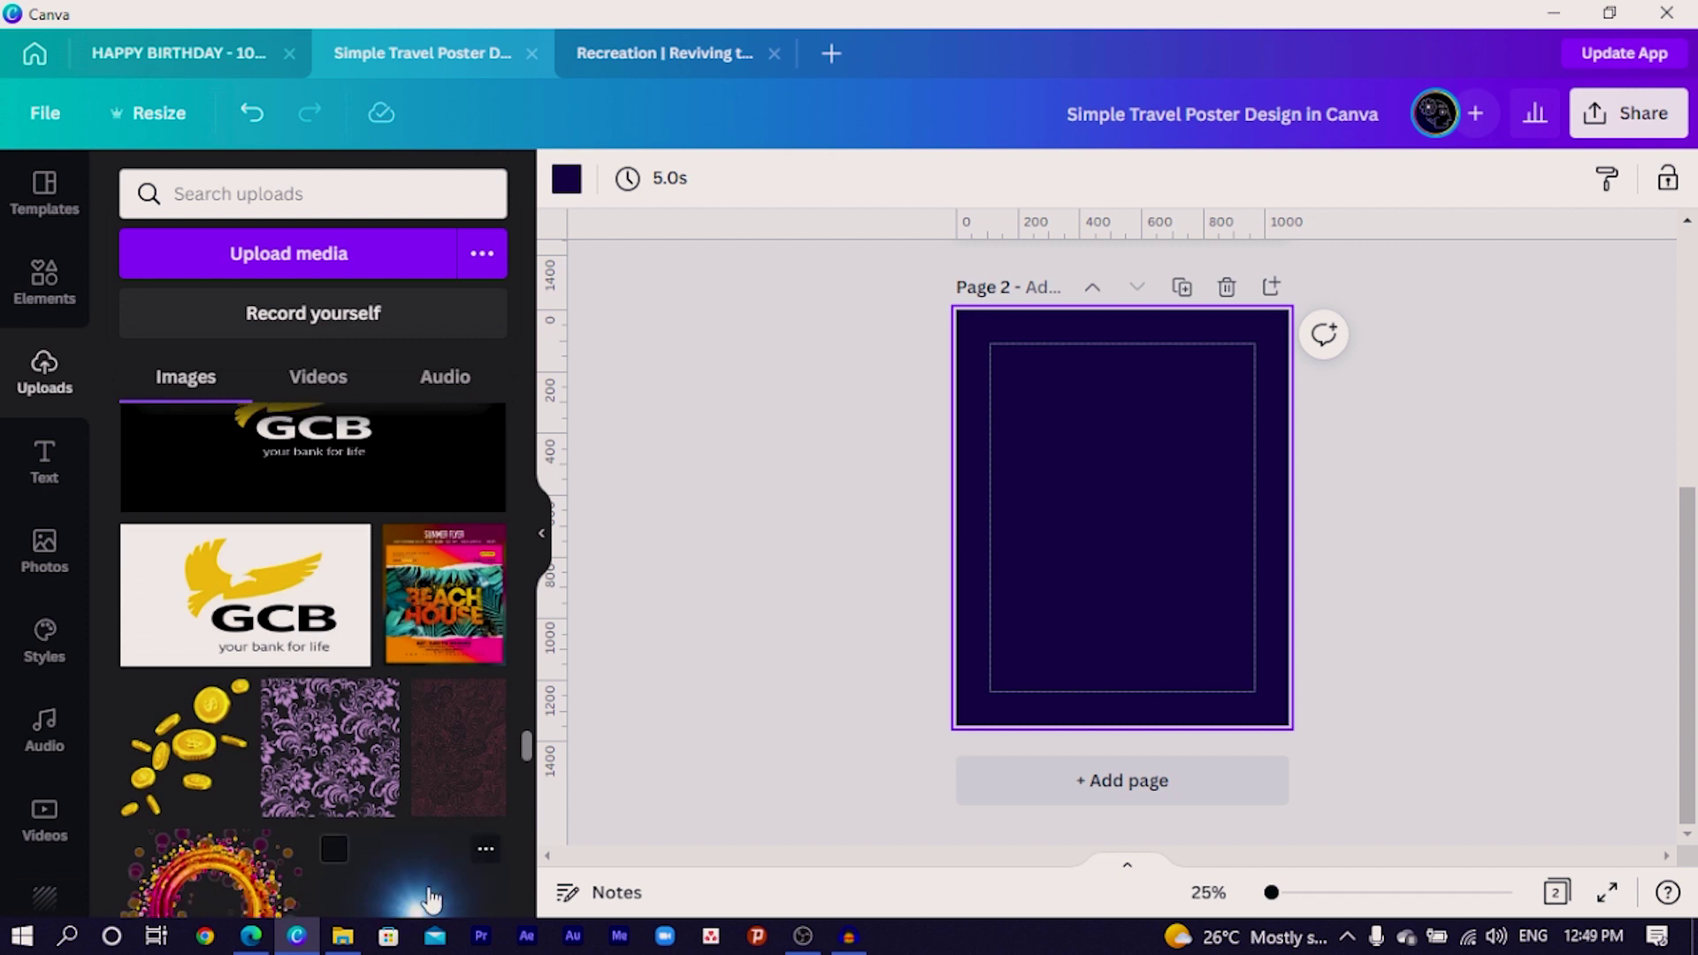
{"action": "left_click", "coordinate": [482, 871]}
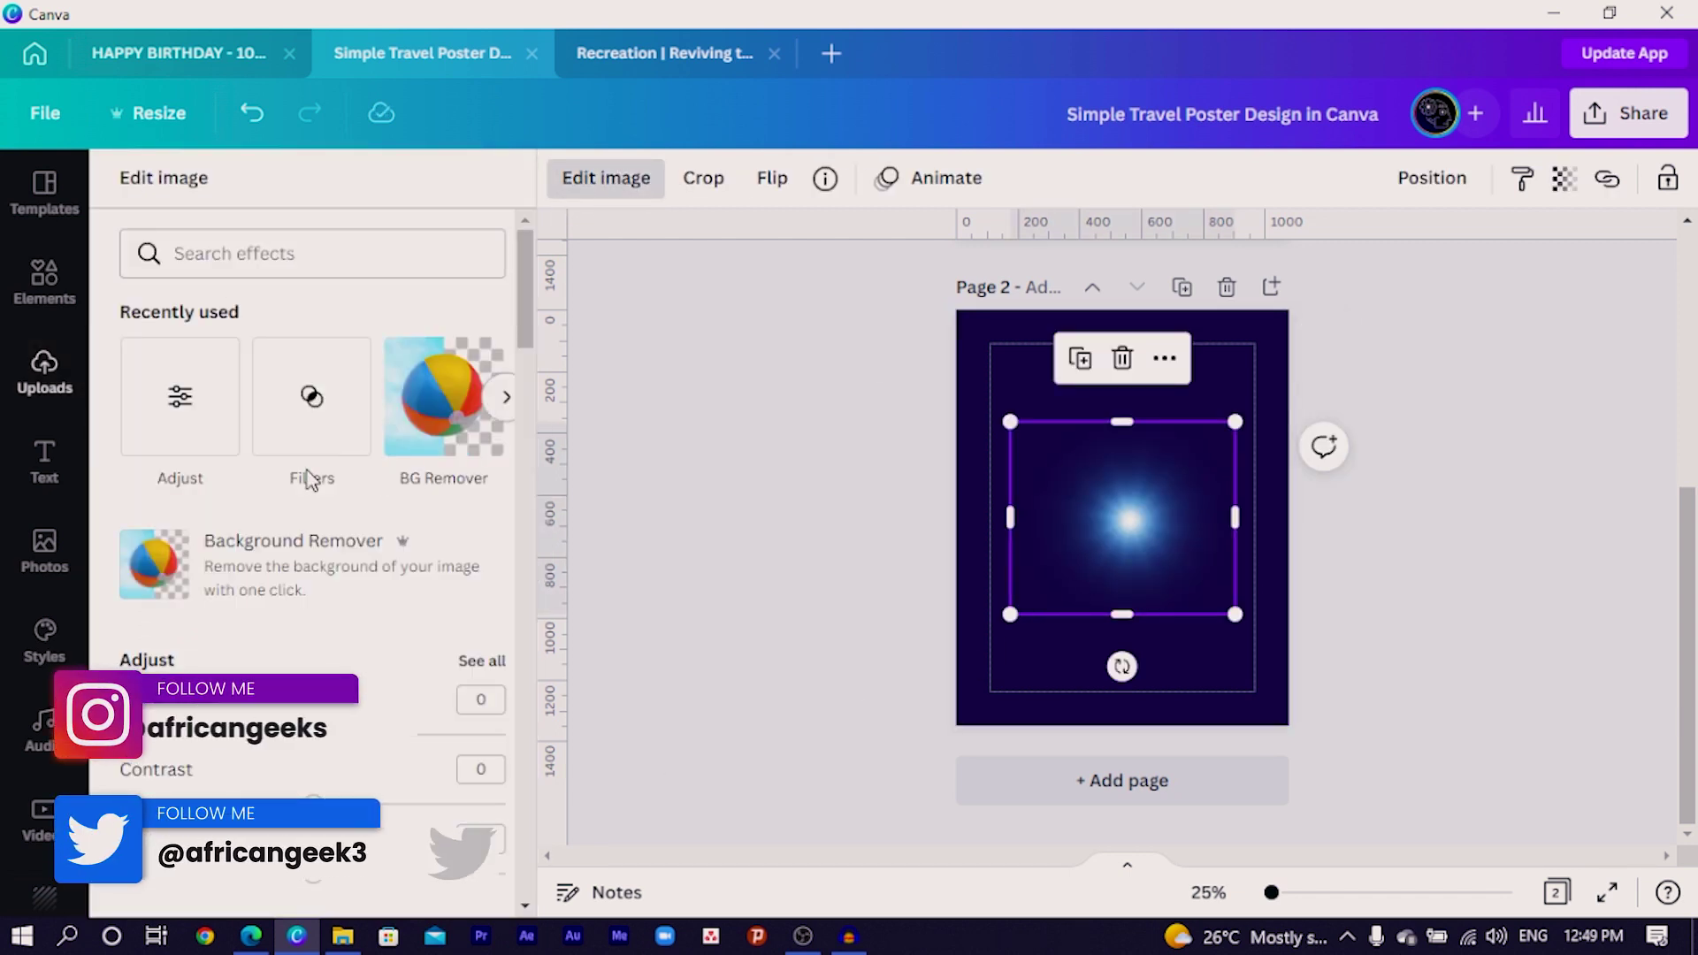
Search the image effects for "duo" and give the light flare the Fuchsia Duotone.
{"action": "left_click", "coordinate": [257, 255]}
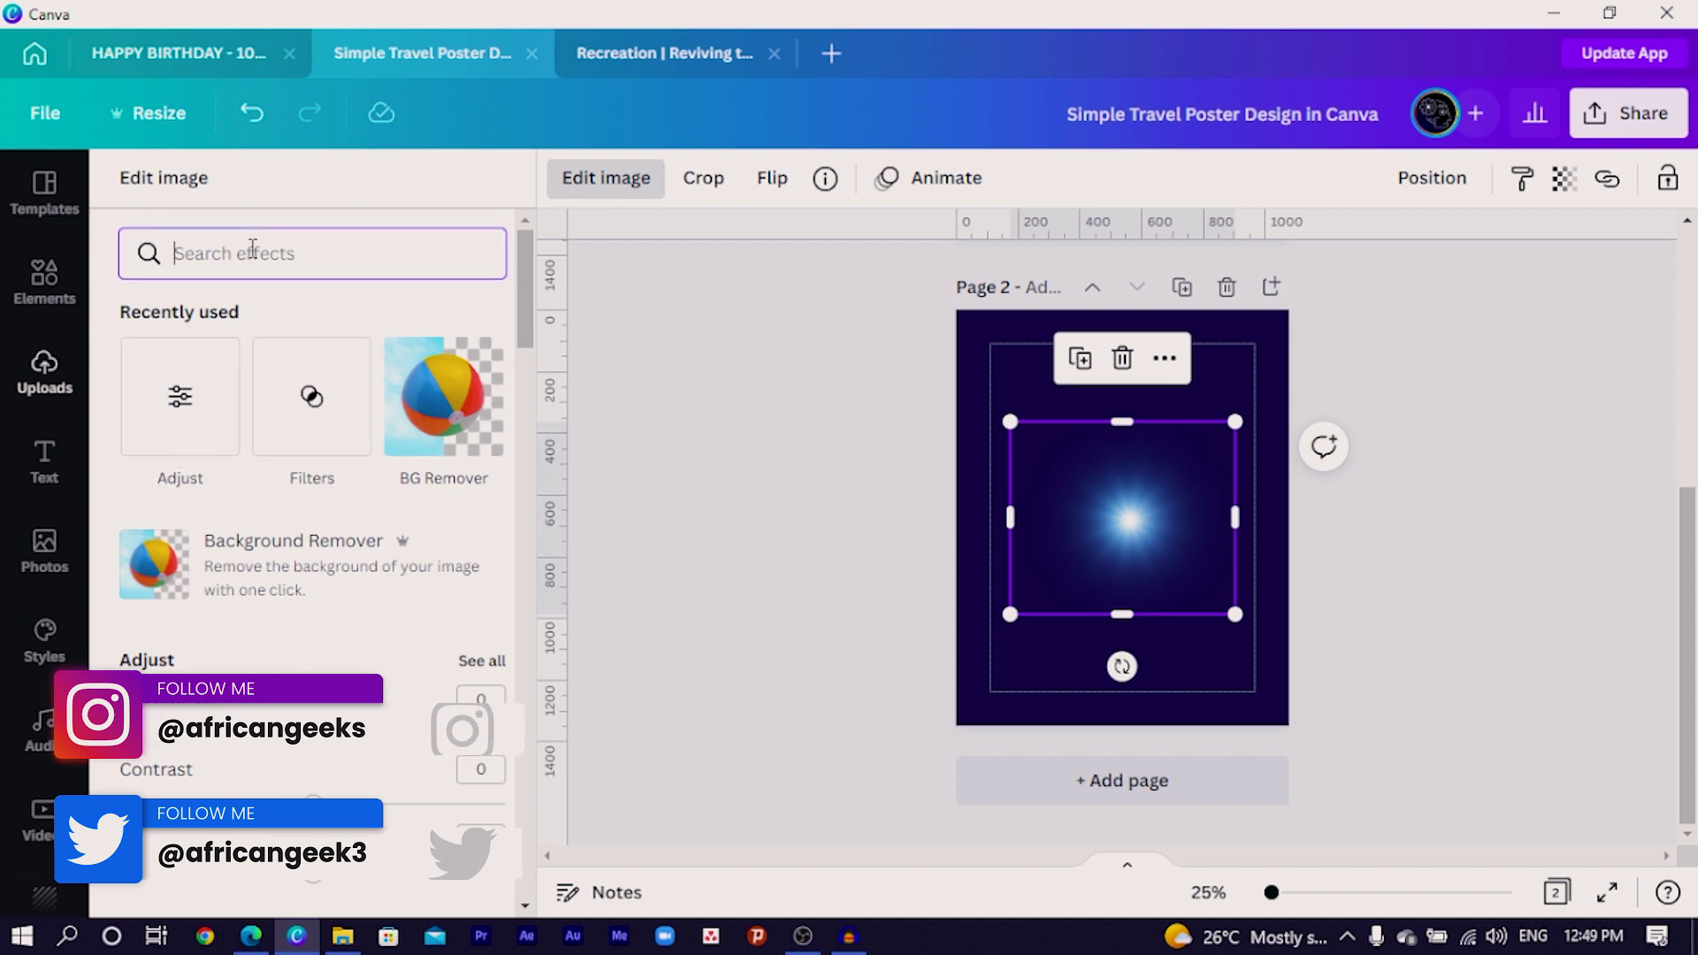
{"action": "type", "text": "duo"}
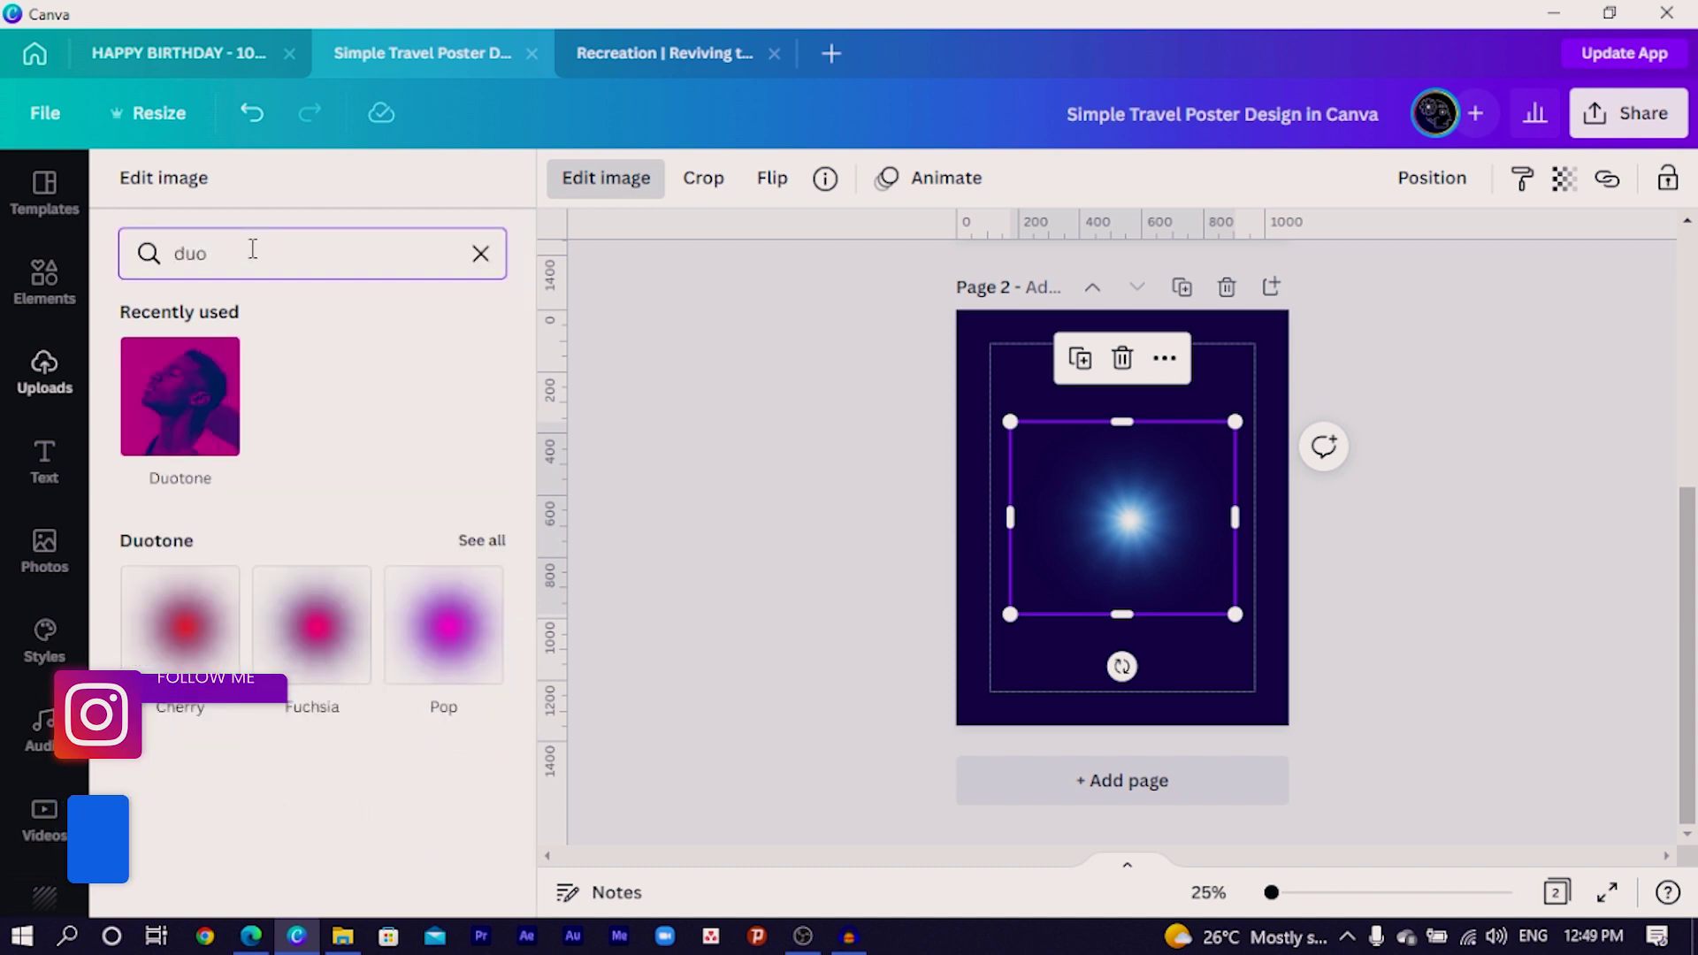
{"action": "left_click", "coordinate": [199, 370]}
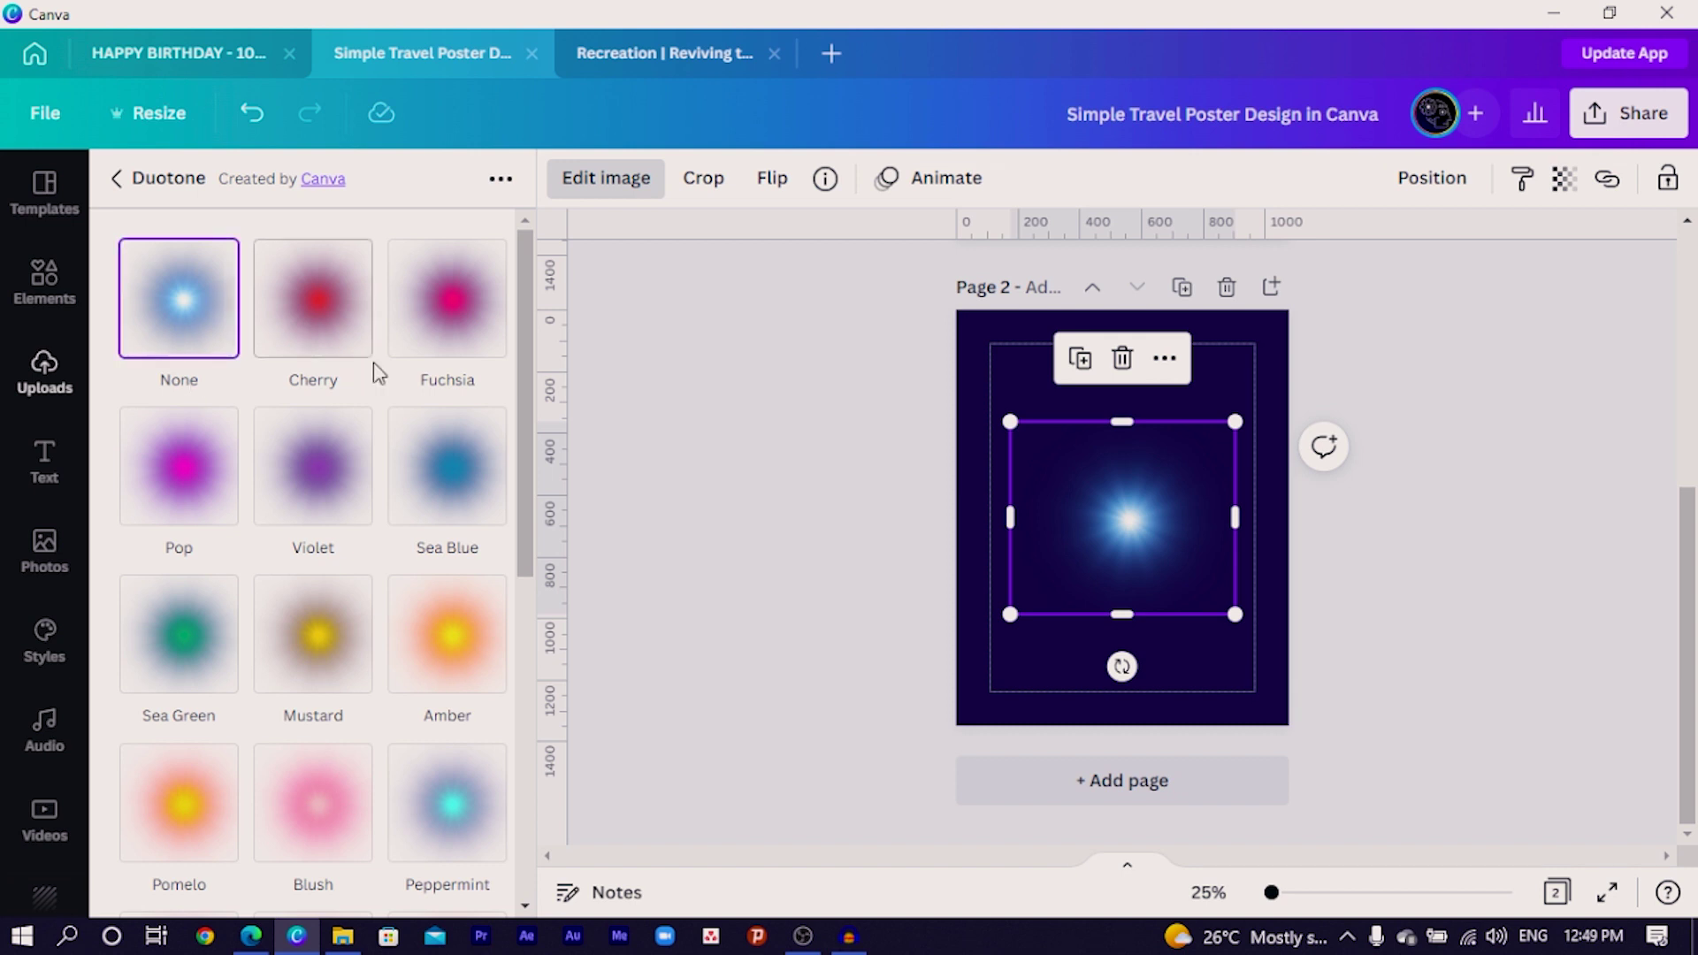
{"action": "left_click", "coordinate": [461, 323]}
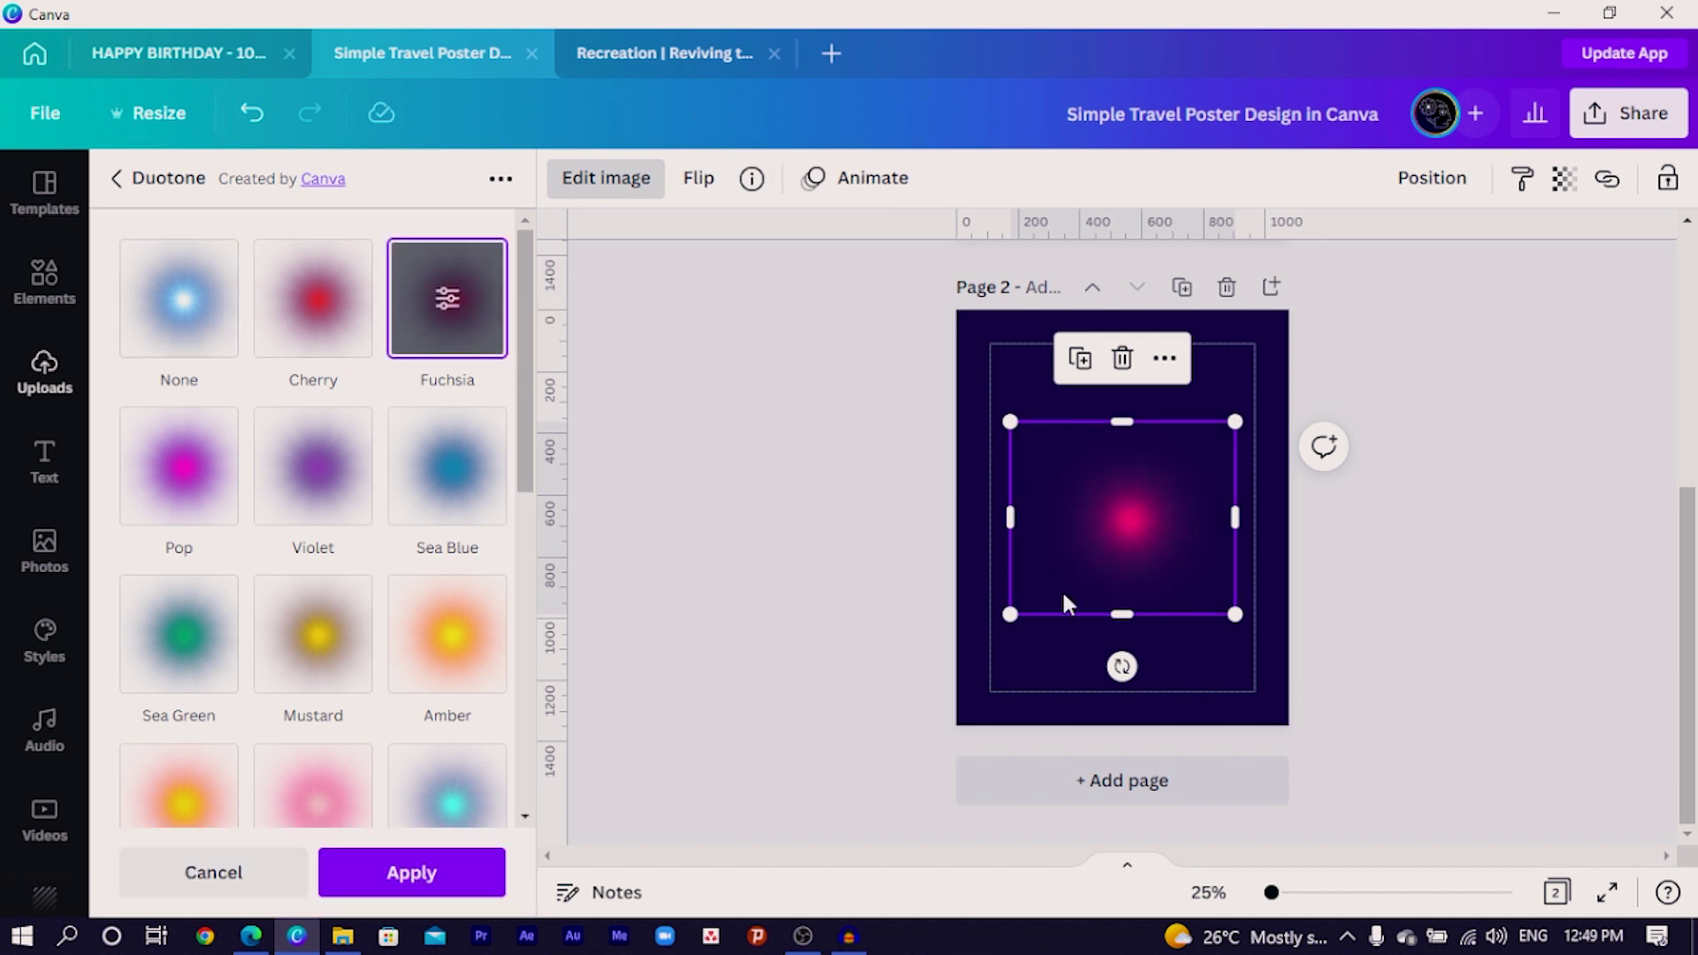
Set both the Highlights and Shadows colours of the flare's duotone to white and apply the effect.
{"action": "left_click", "coordinate": [439, 305]}
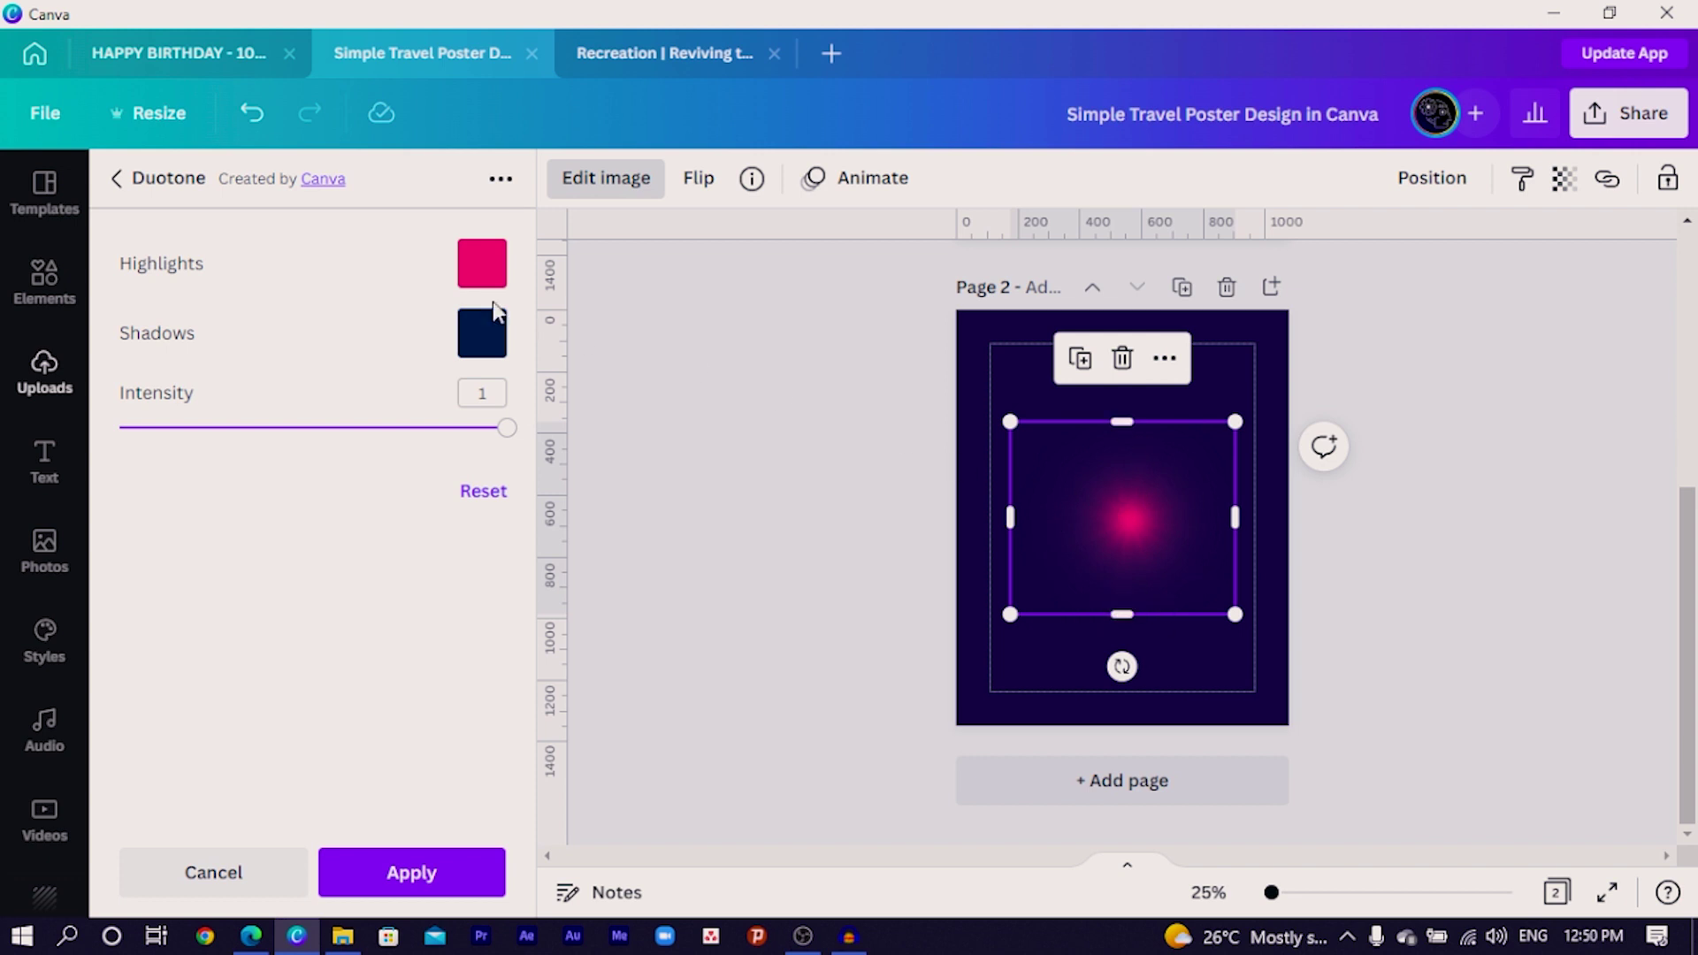
{"action": "left_click", "coordinate": [481, 265]}
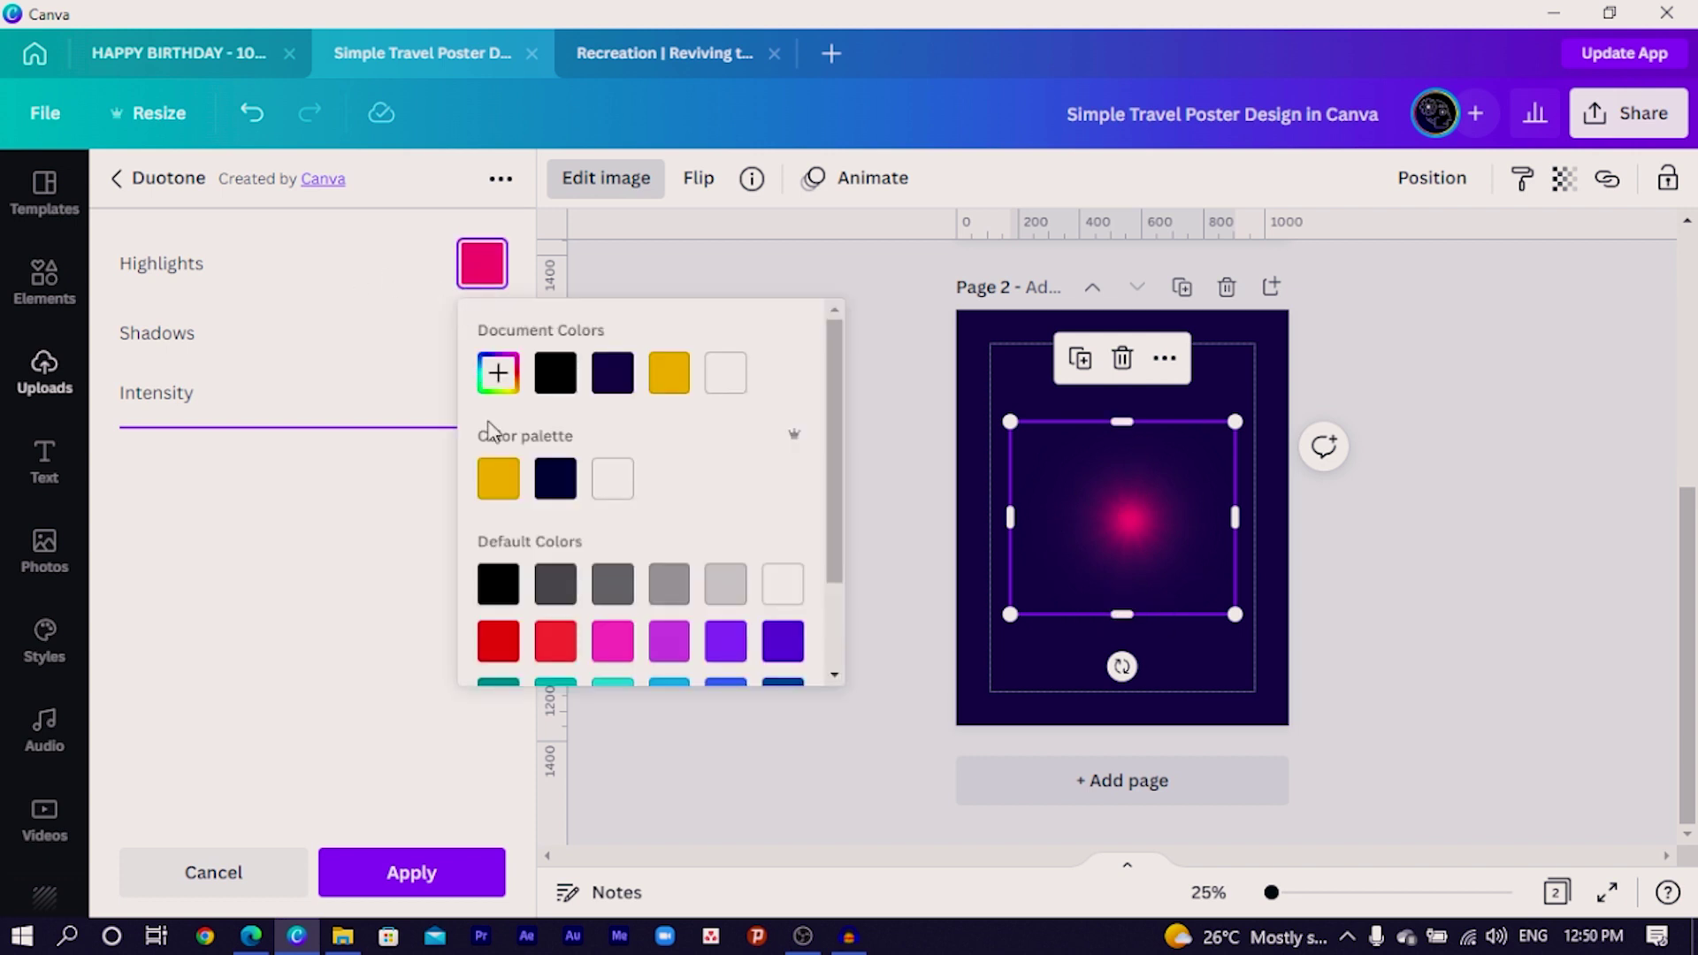
{"action": "left_click", "coordinate": [725, 373]}
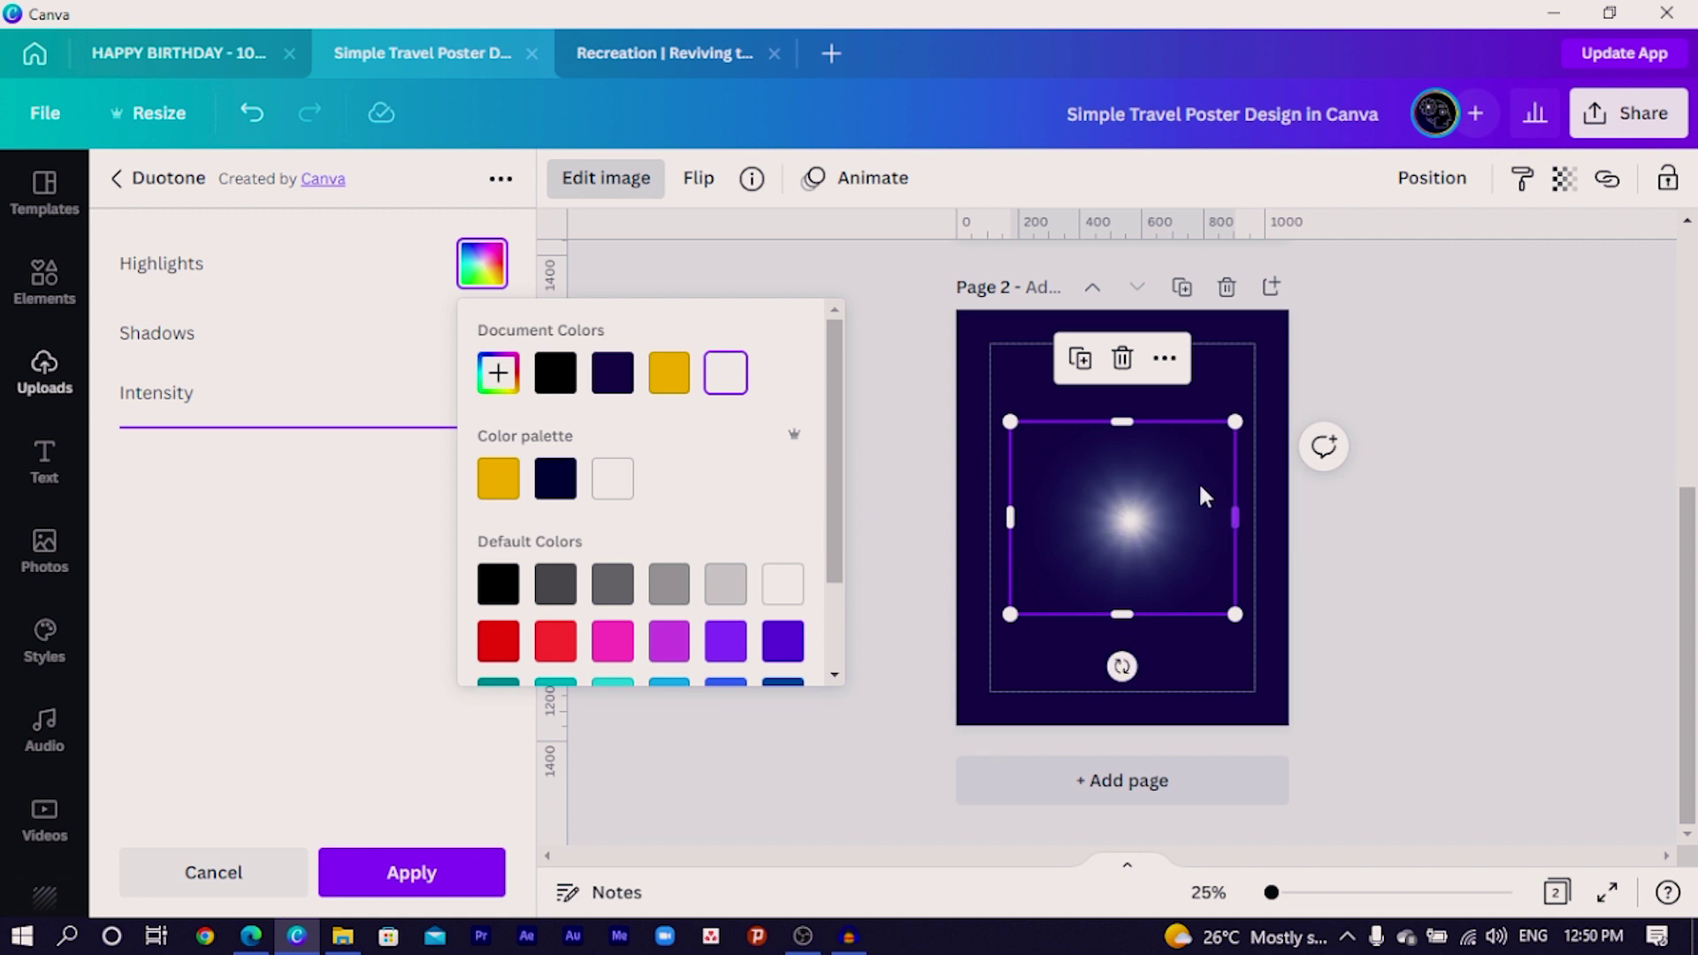
{"action": "left_click", "coordinate": [311, 503]}
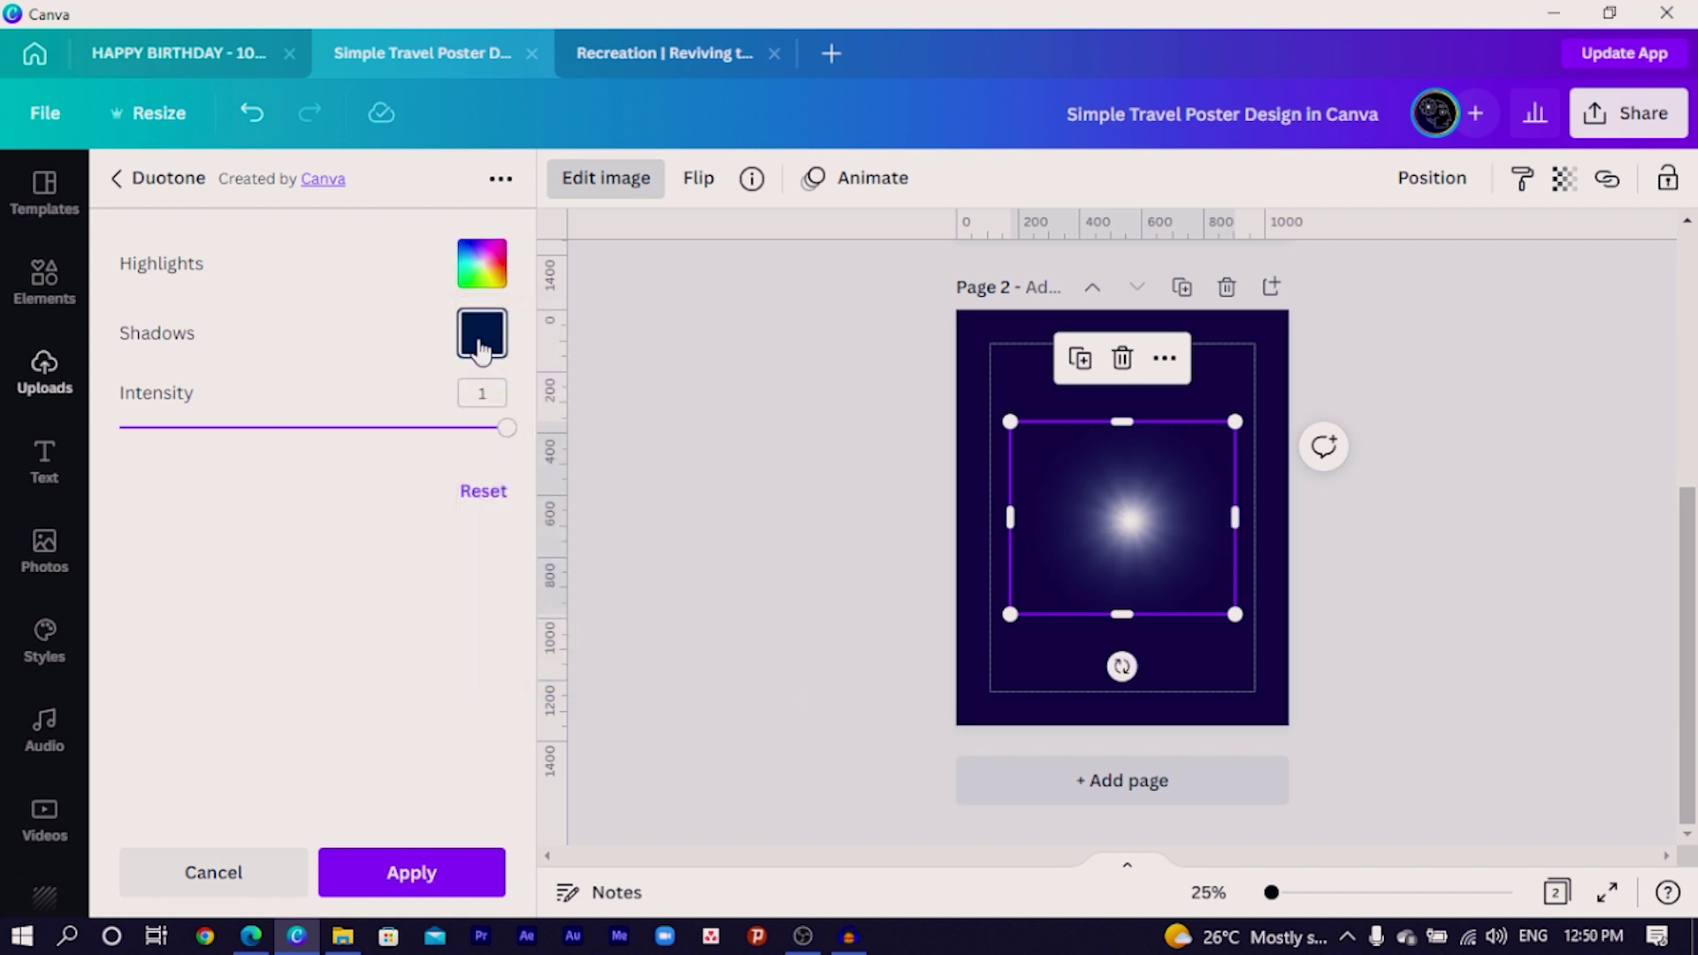
{"action": "left_click", "coordinate": [481, 343]}
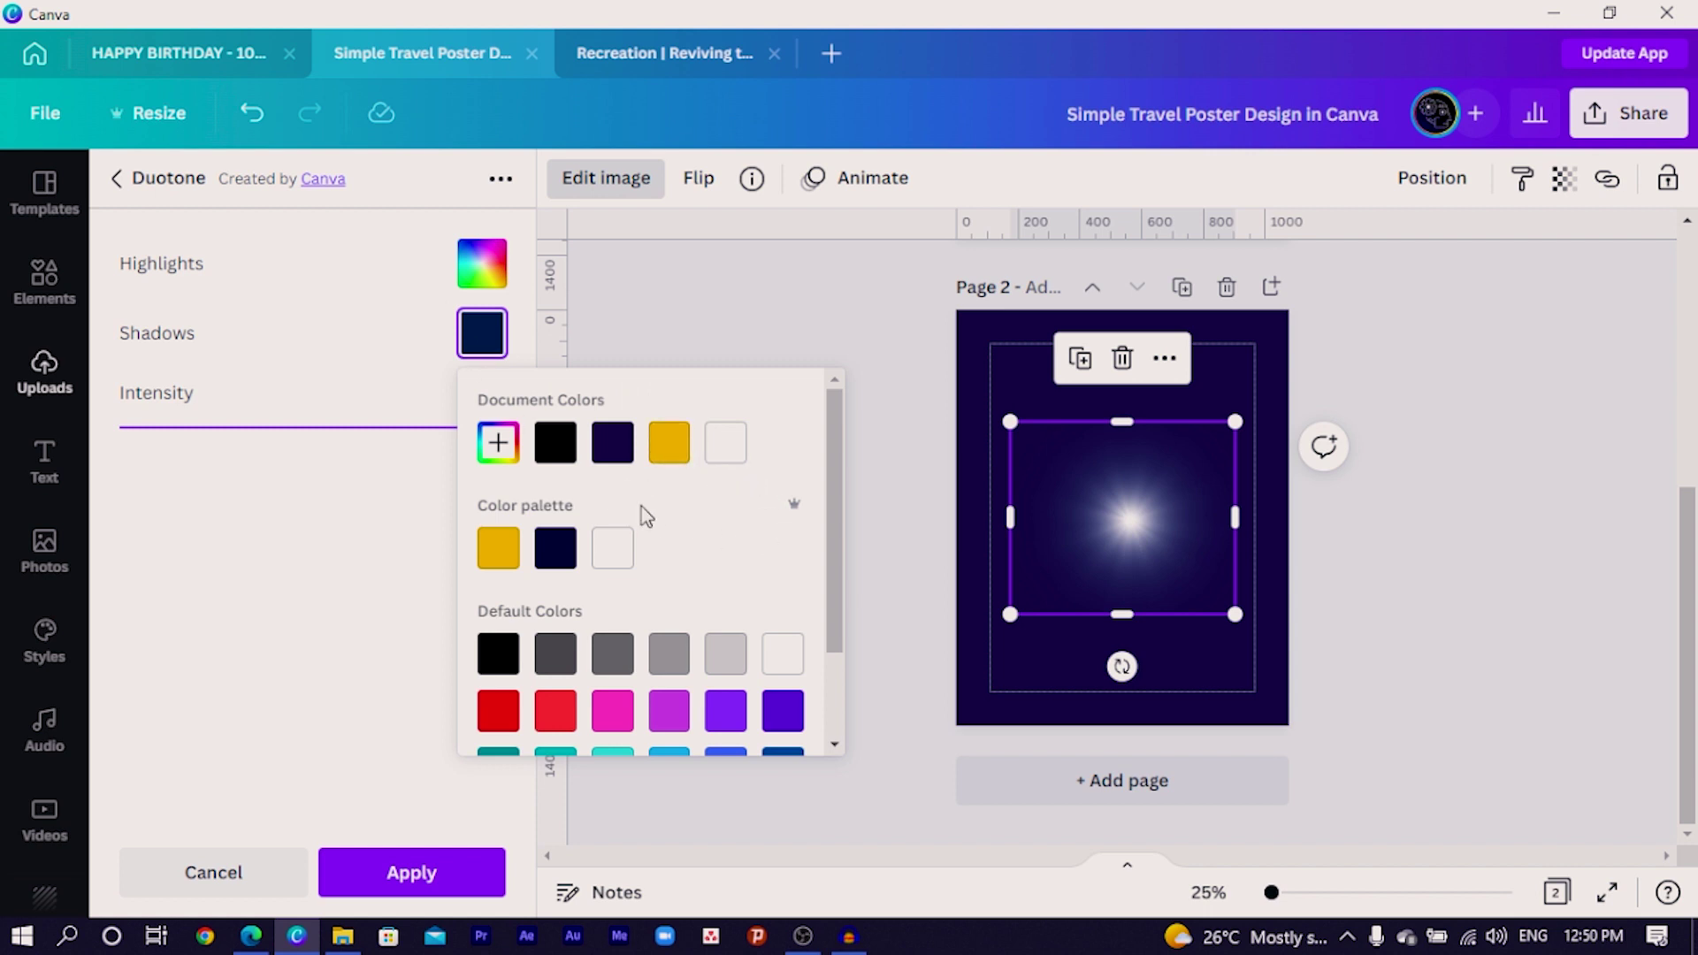
{"action": "left_click", "coordinate": [719, 452]}
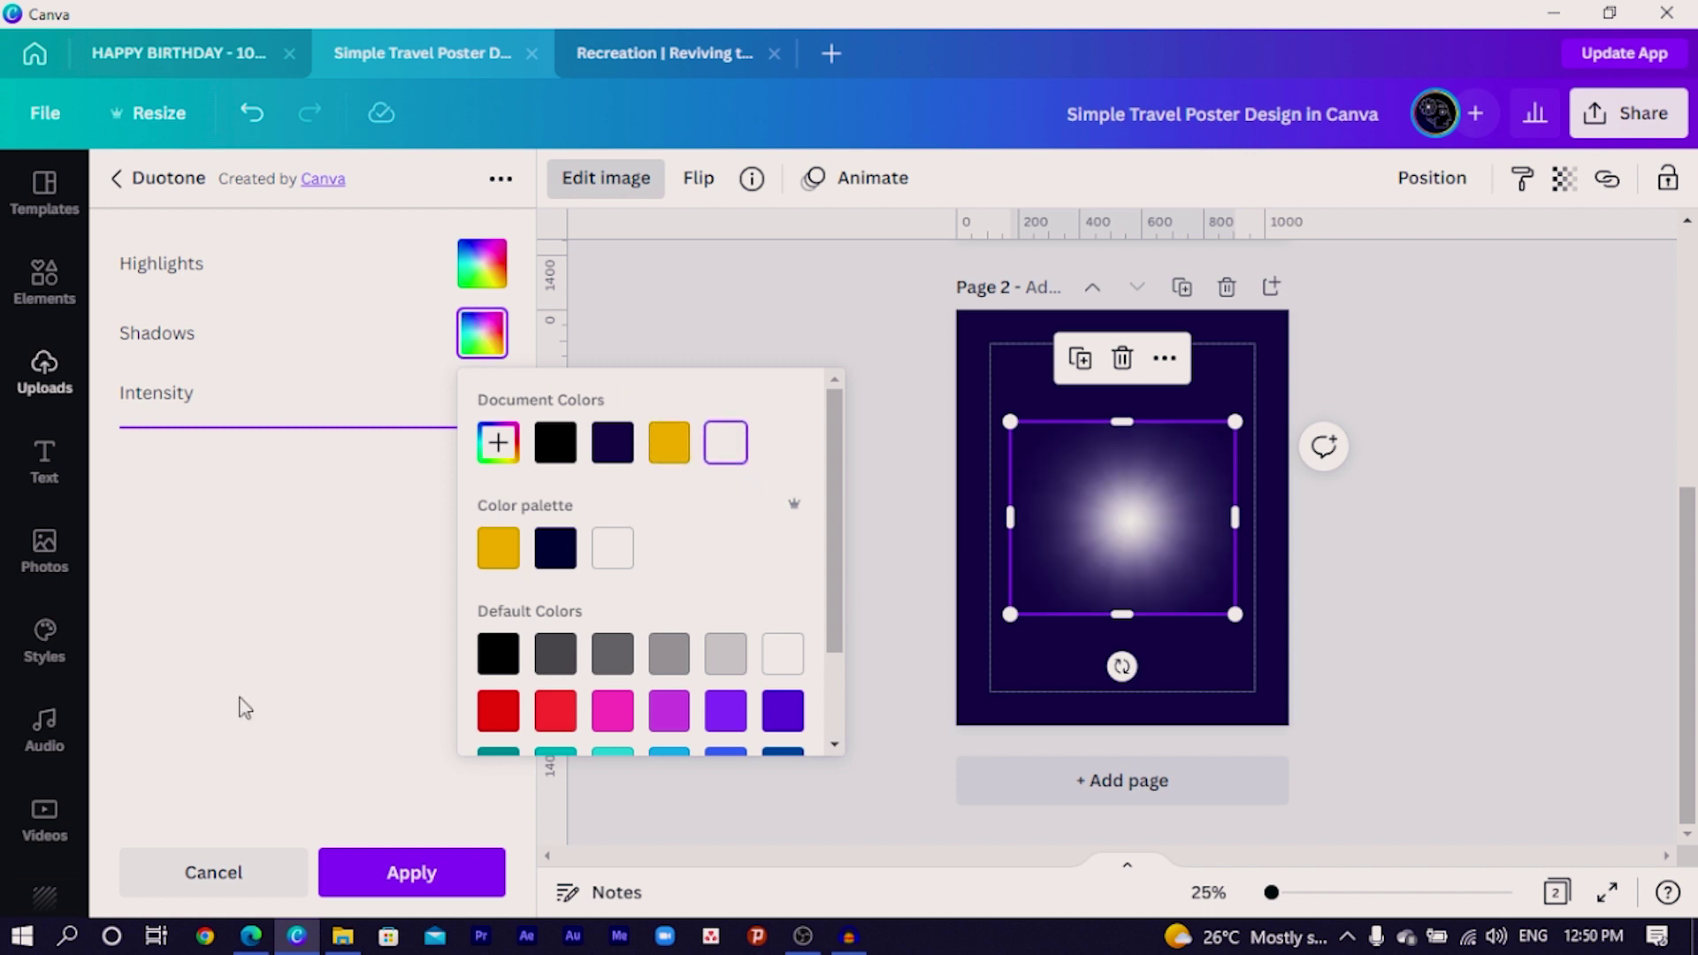
{"action": "left_click", "coordinate": [281, 741]}
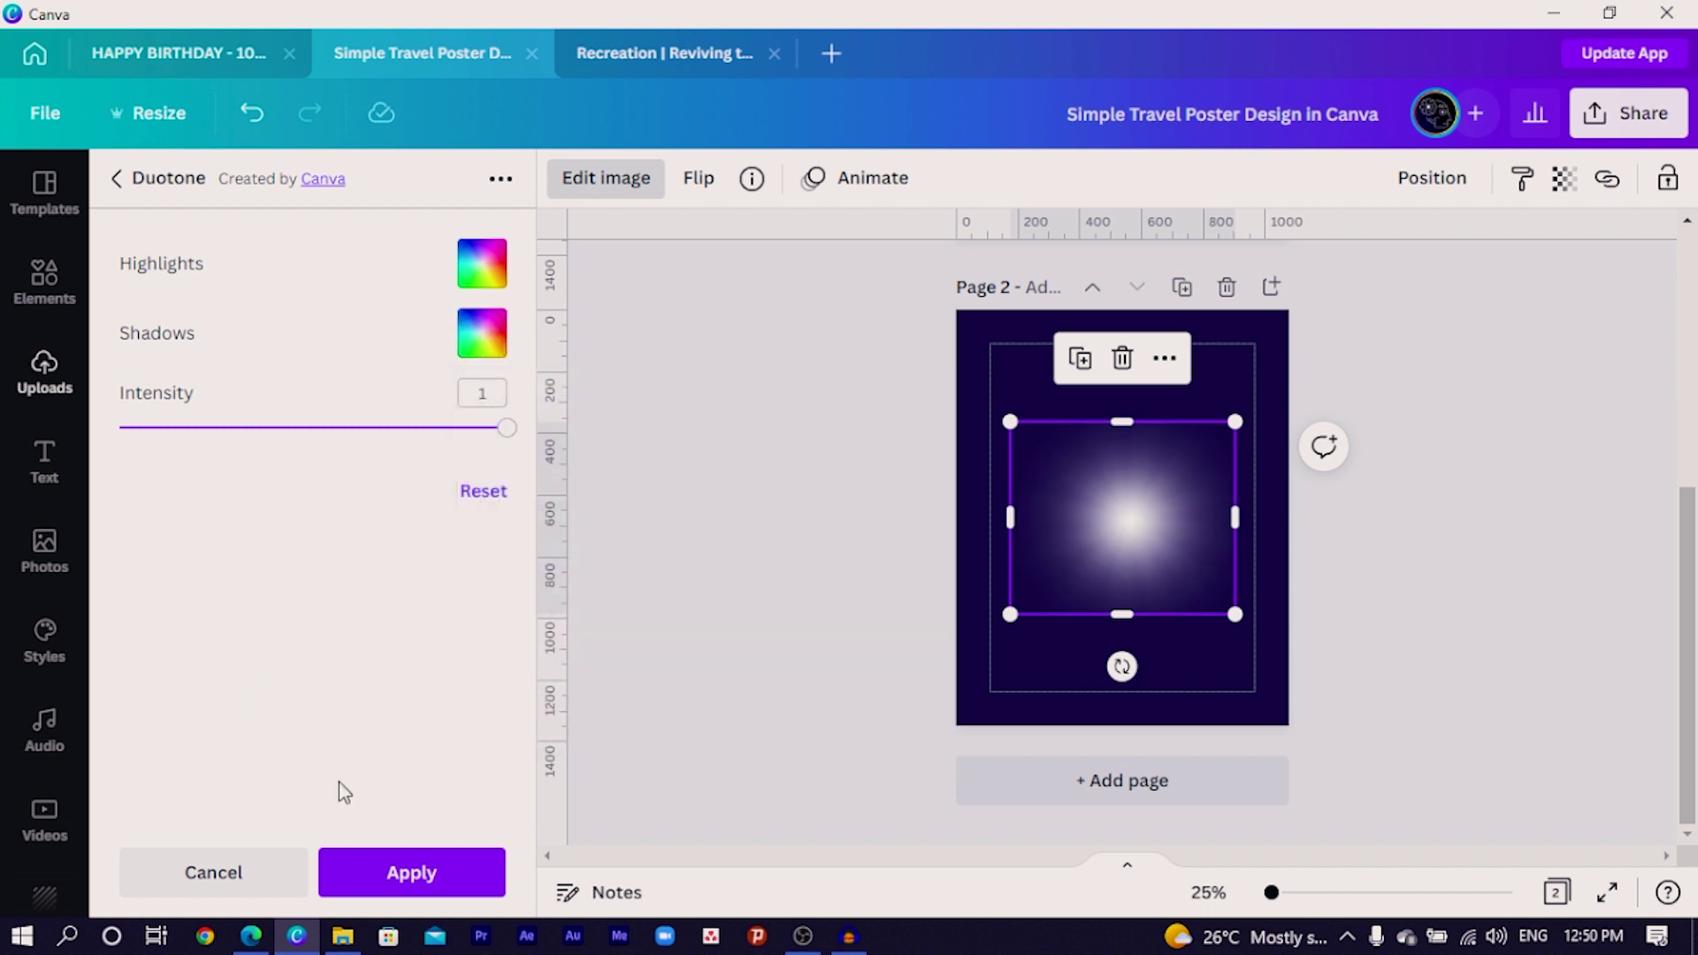
{"action": "left_click", "coordinate": [428, 876]}
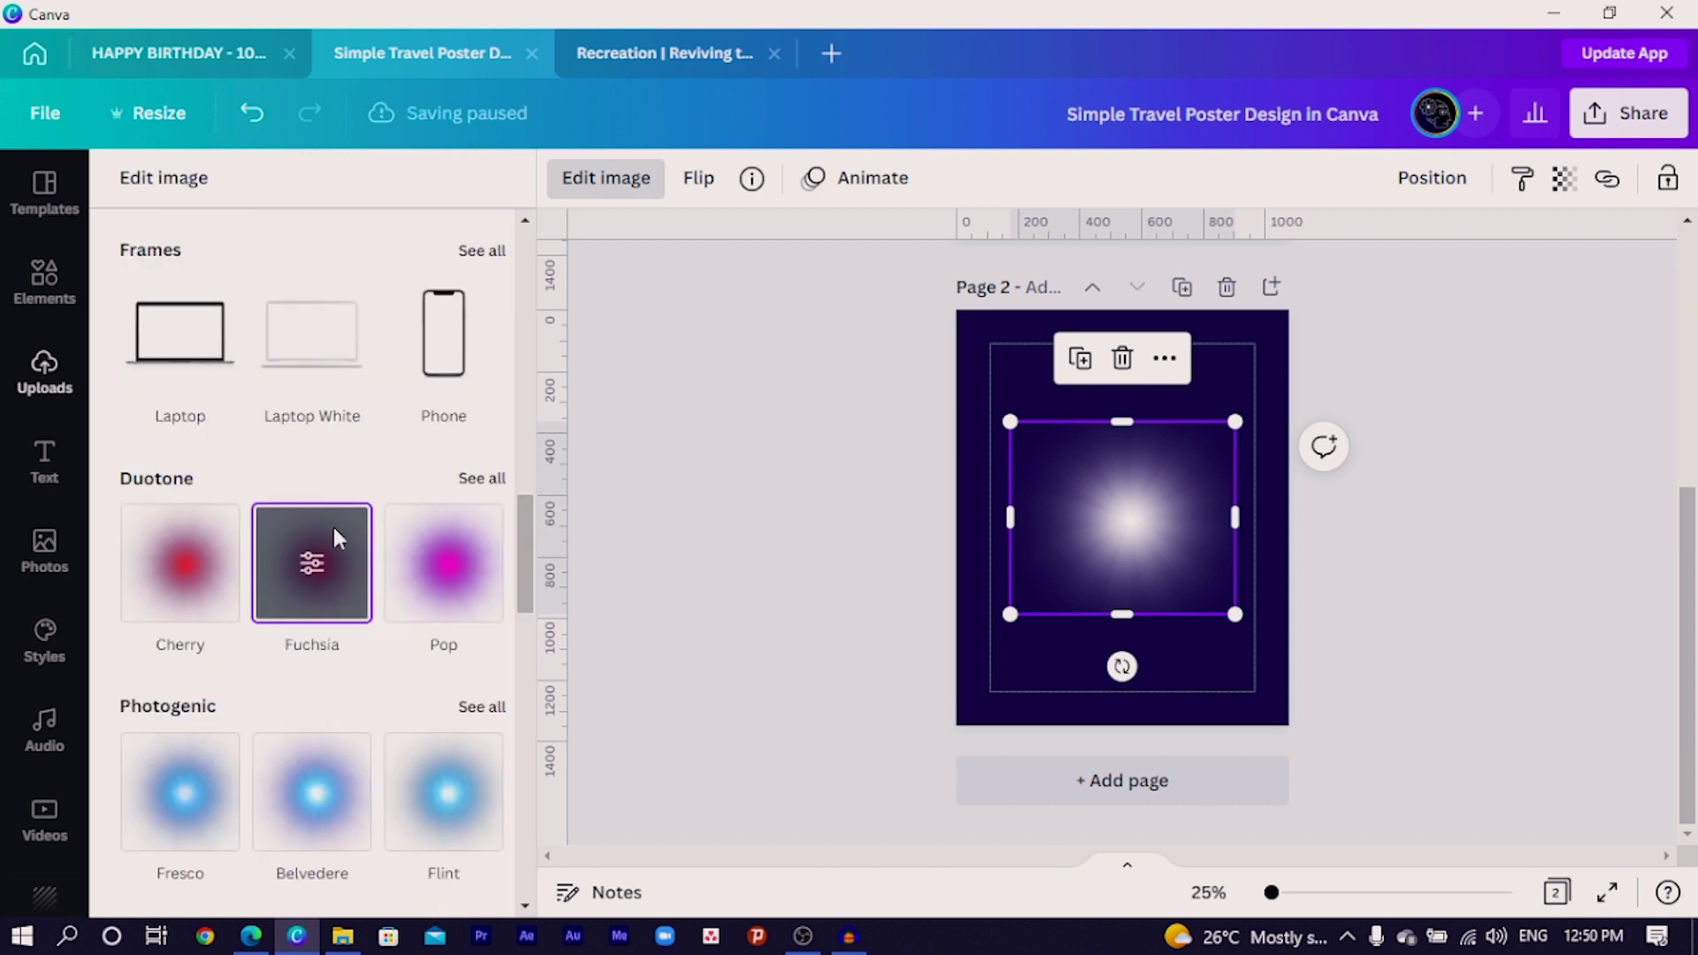
Set the flare image's Blur to 19 and enlarge it to cover the whole page.
{"action": "scroll", "coordinate": [248, 496], "scroll_direction": "up", "scroll_amount": 10}
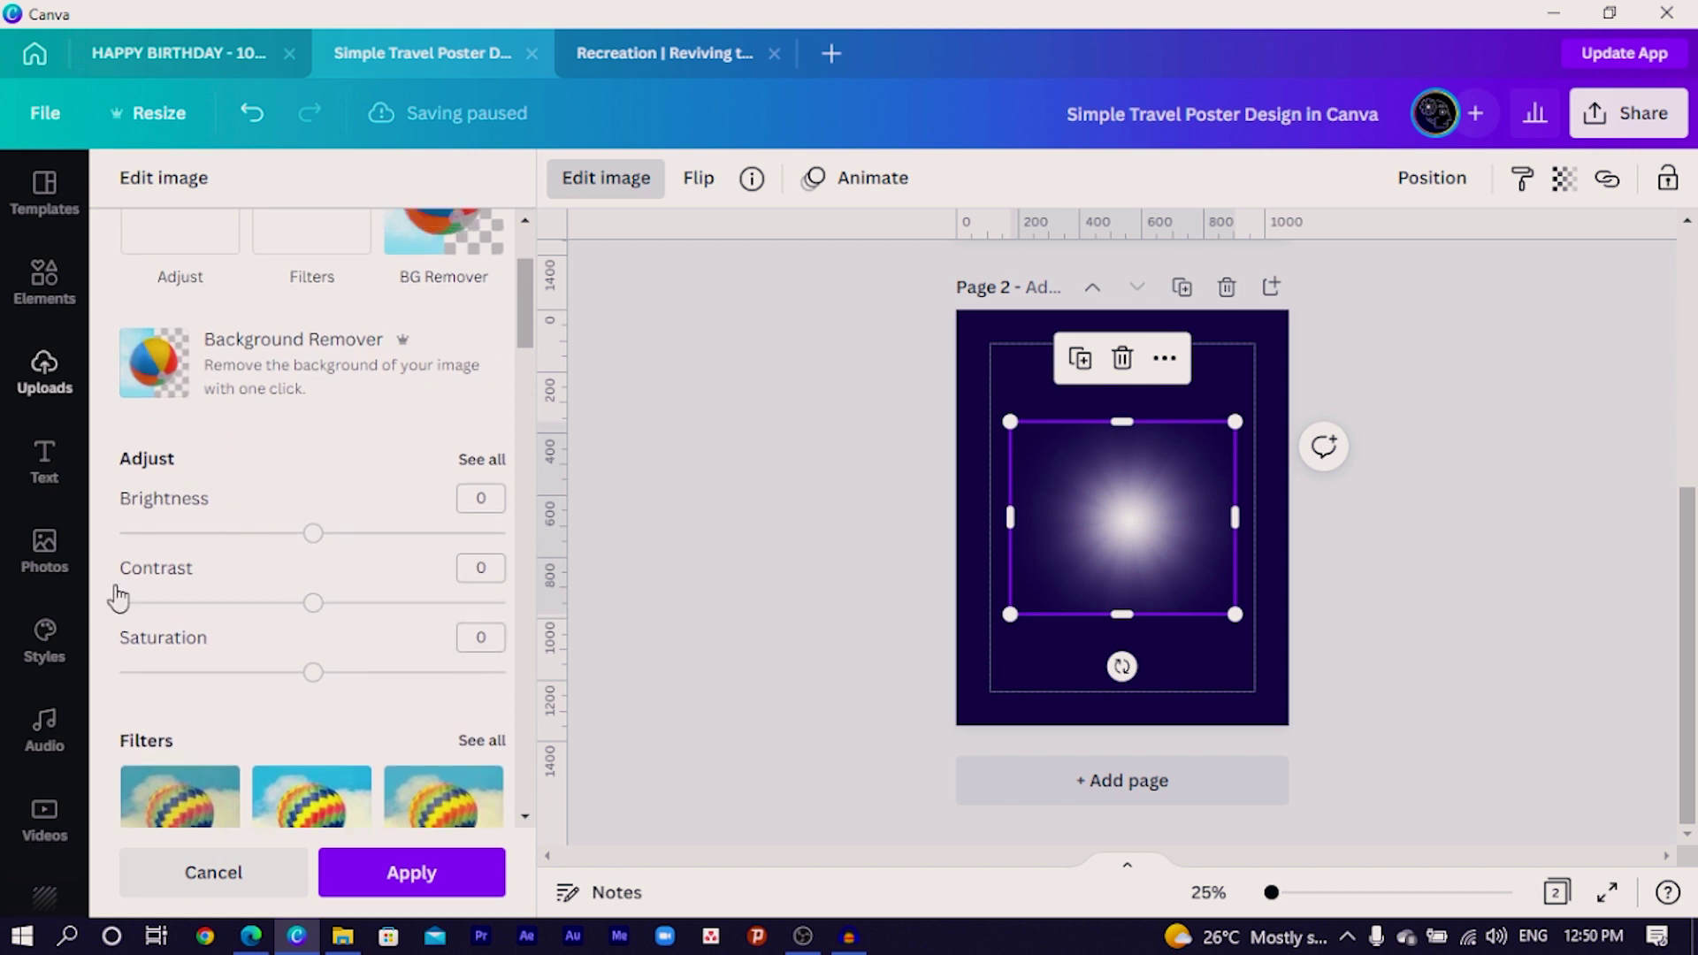
{"action": "scroll", "coordinate": [178, 572], "scroll_direction": "up", "scroll_amount": 2}
{"action": "left_click", "coordinate": [474, 557]}
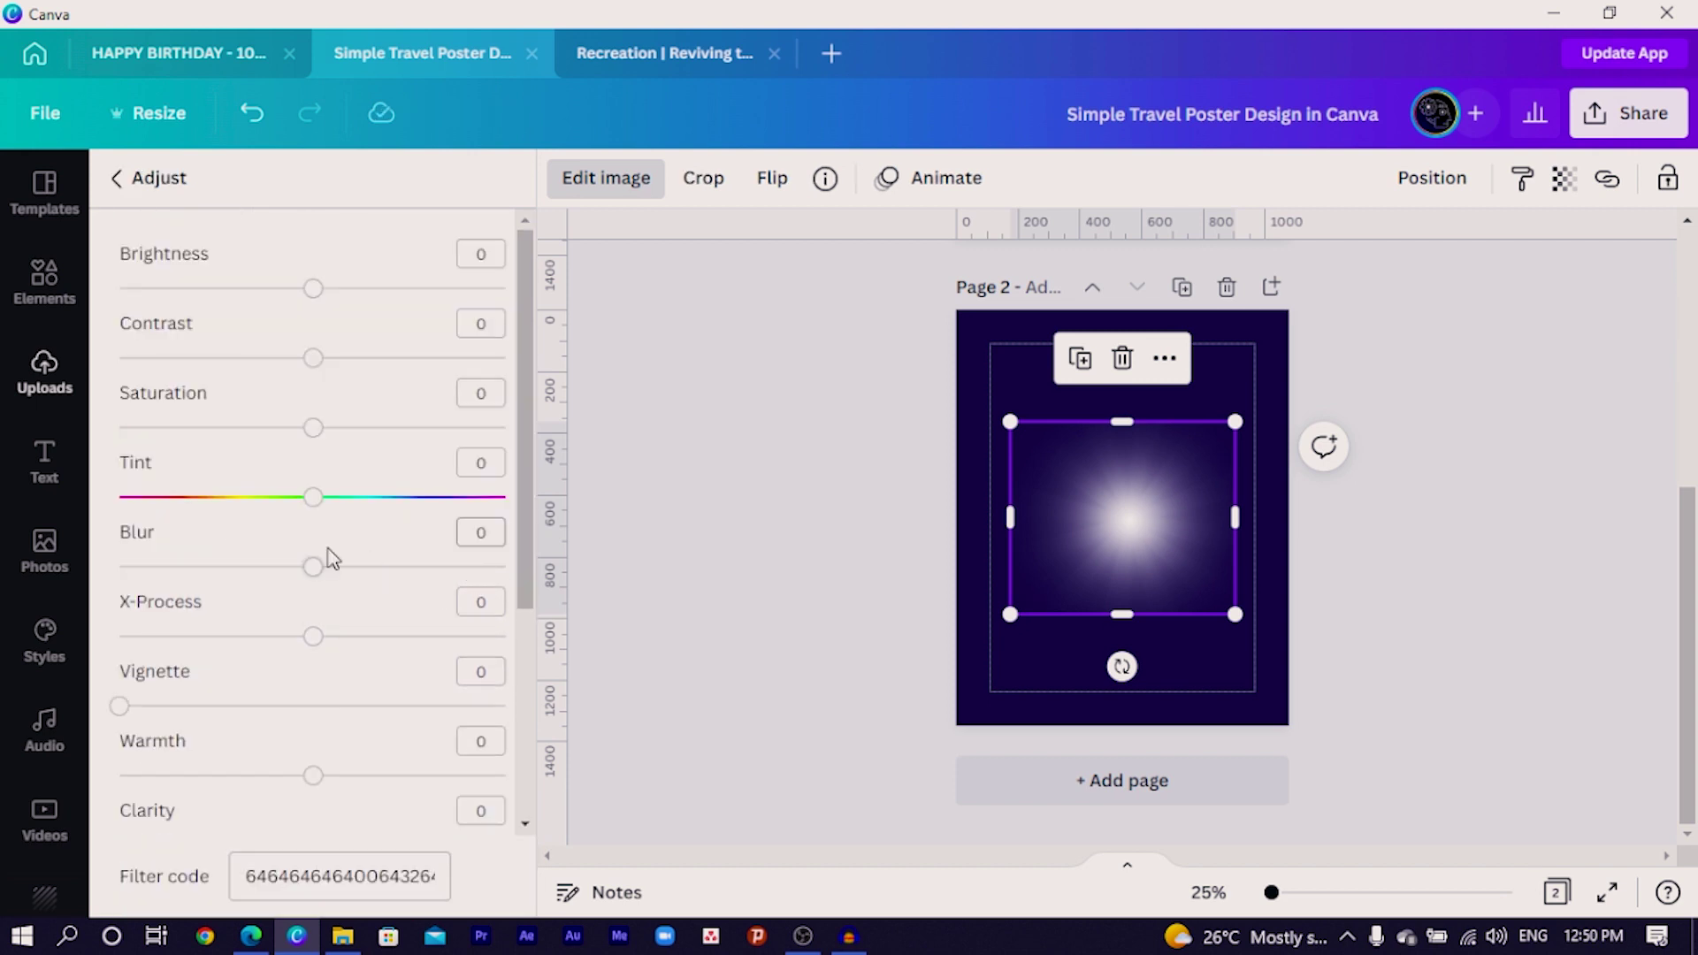
{"action": "left_click_drag", "start_coordinate": [337, 572], "coordinate": [349, 568]}
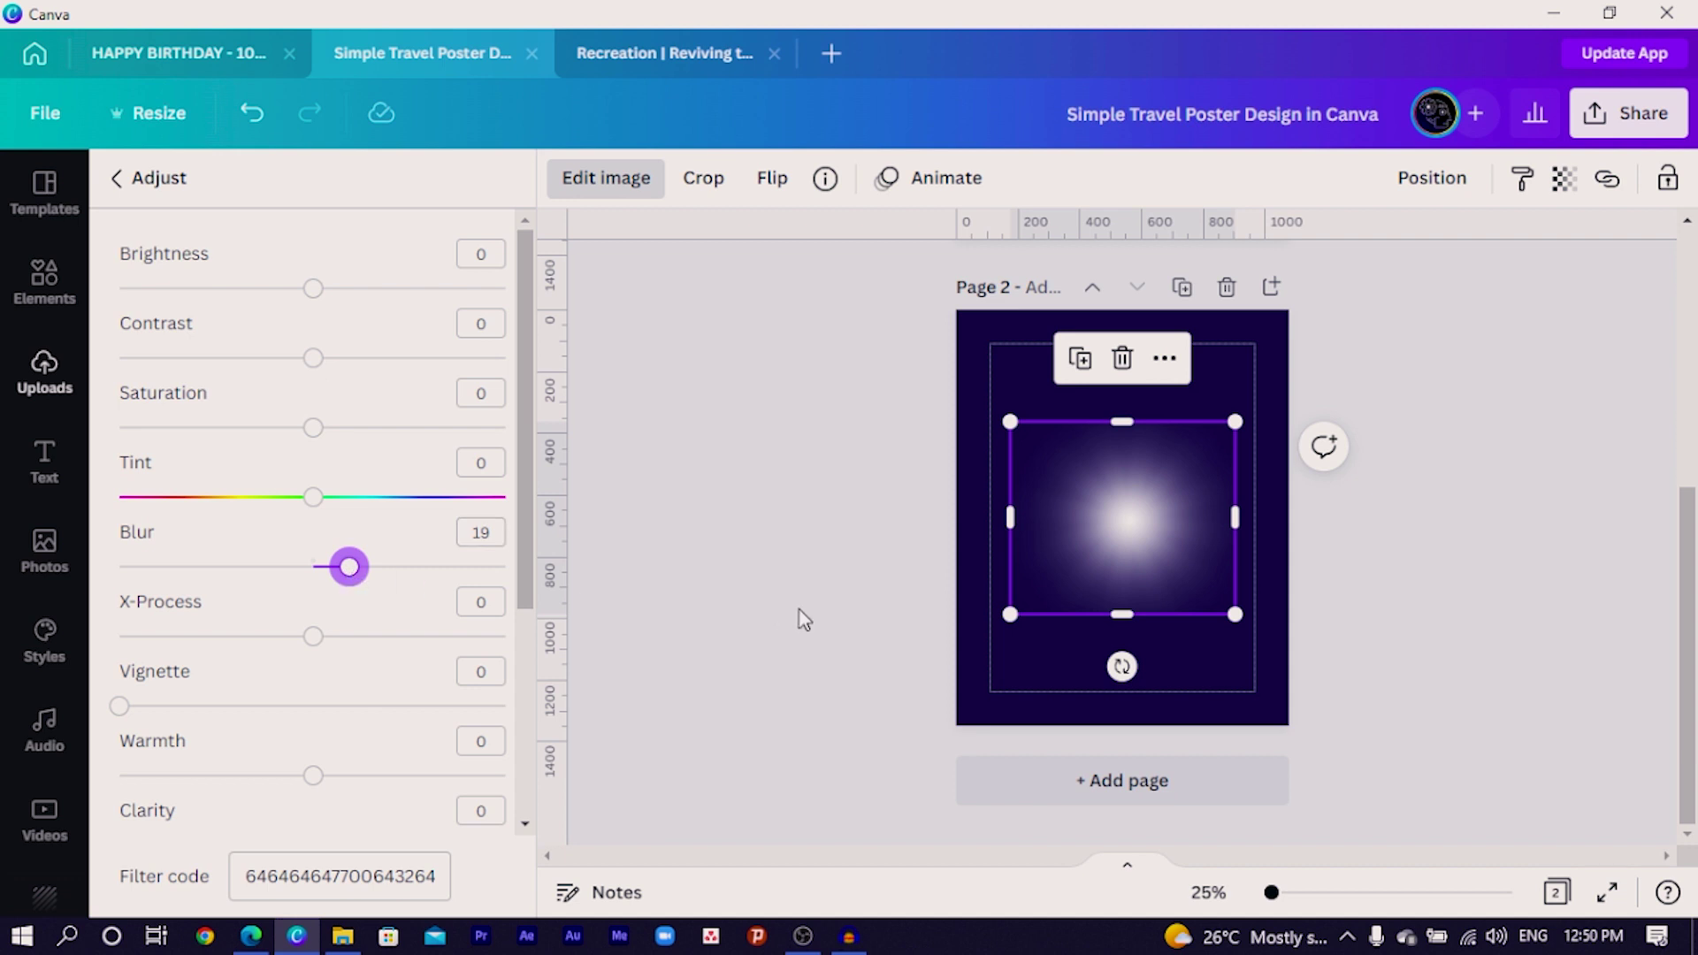
{"action": "left_click_drag", "start_coordinate": [1017, 617], "coordinate": [915, 757]}
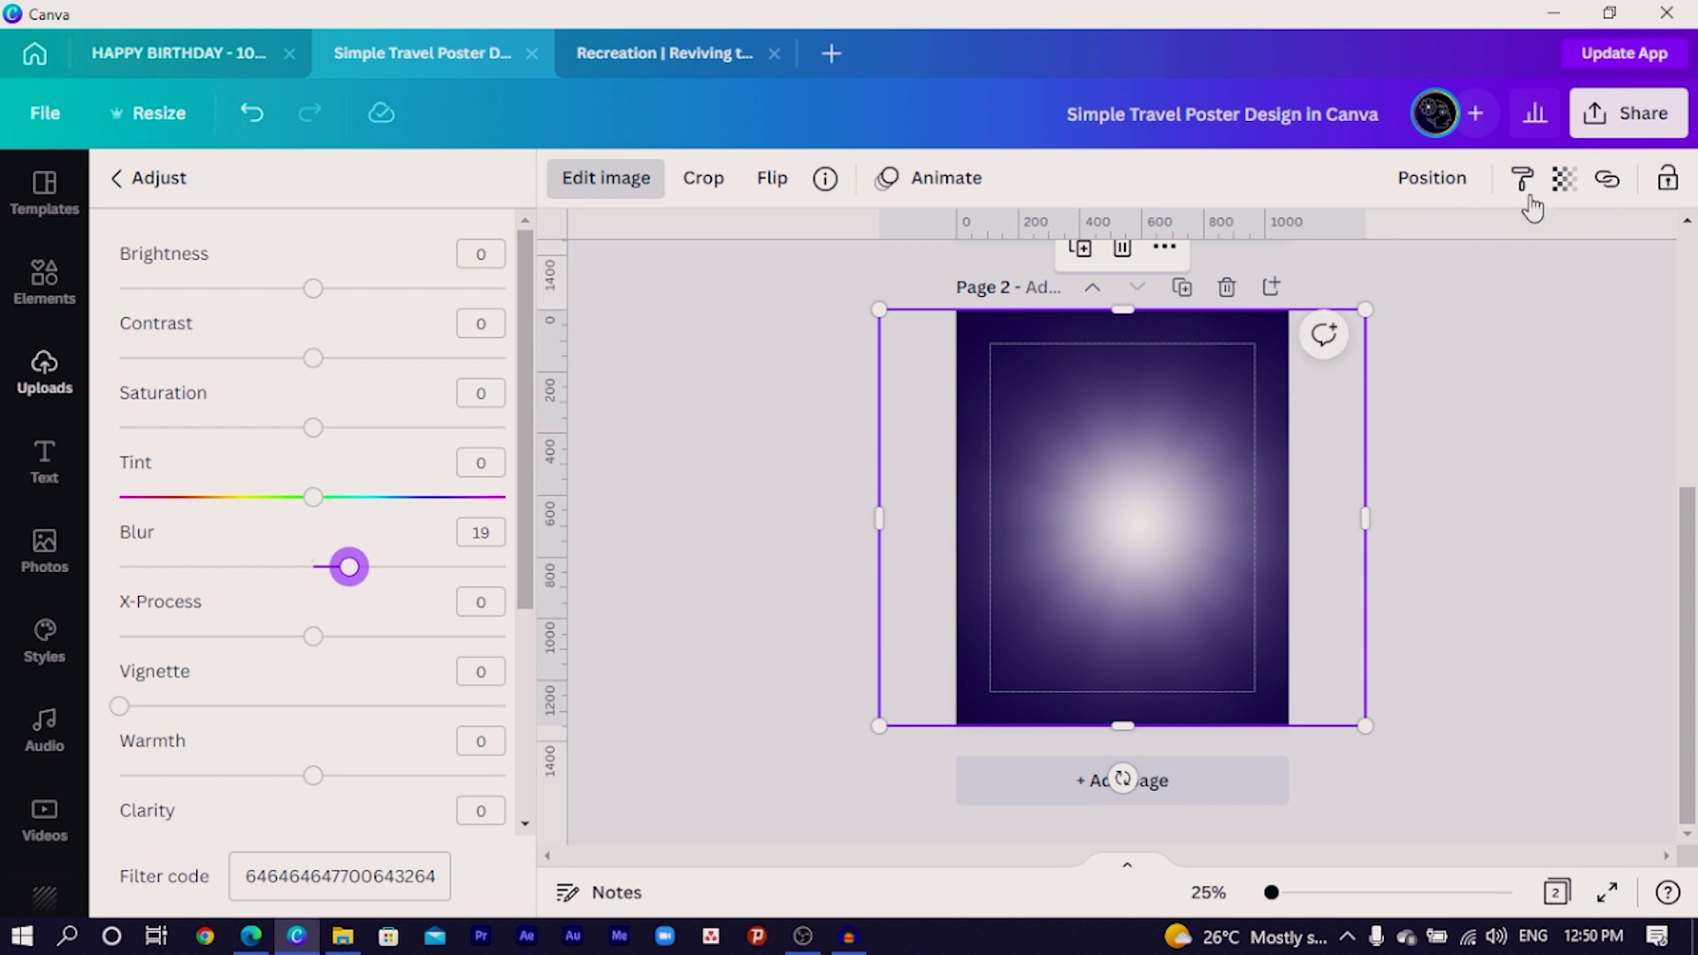
Lower the glow's Transparency value moderately for a softer look and raise its Blur to 40.
{"action": "left_click", "coordinate": [1562, 179]}
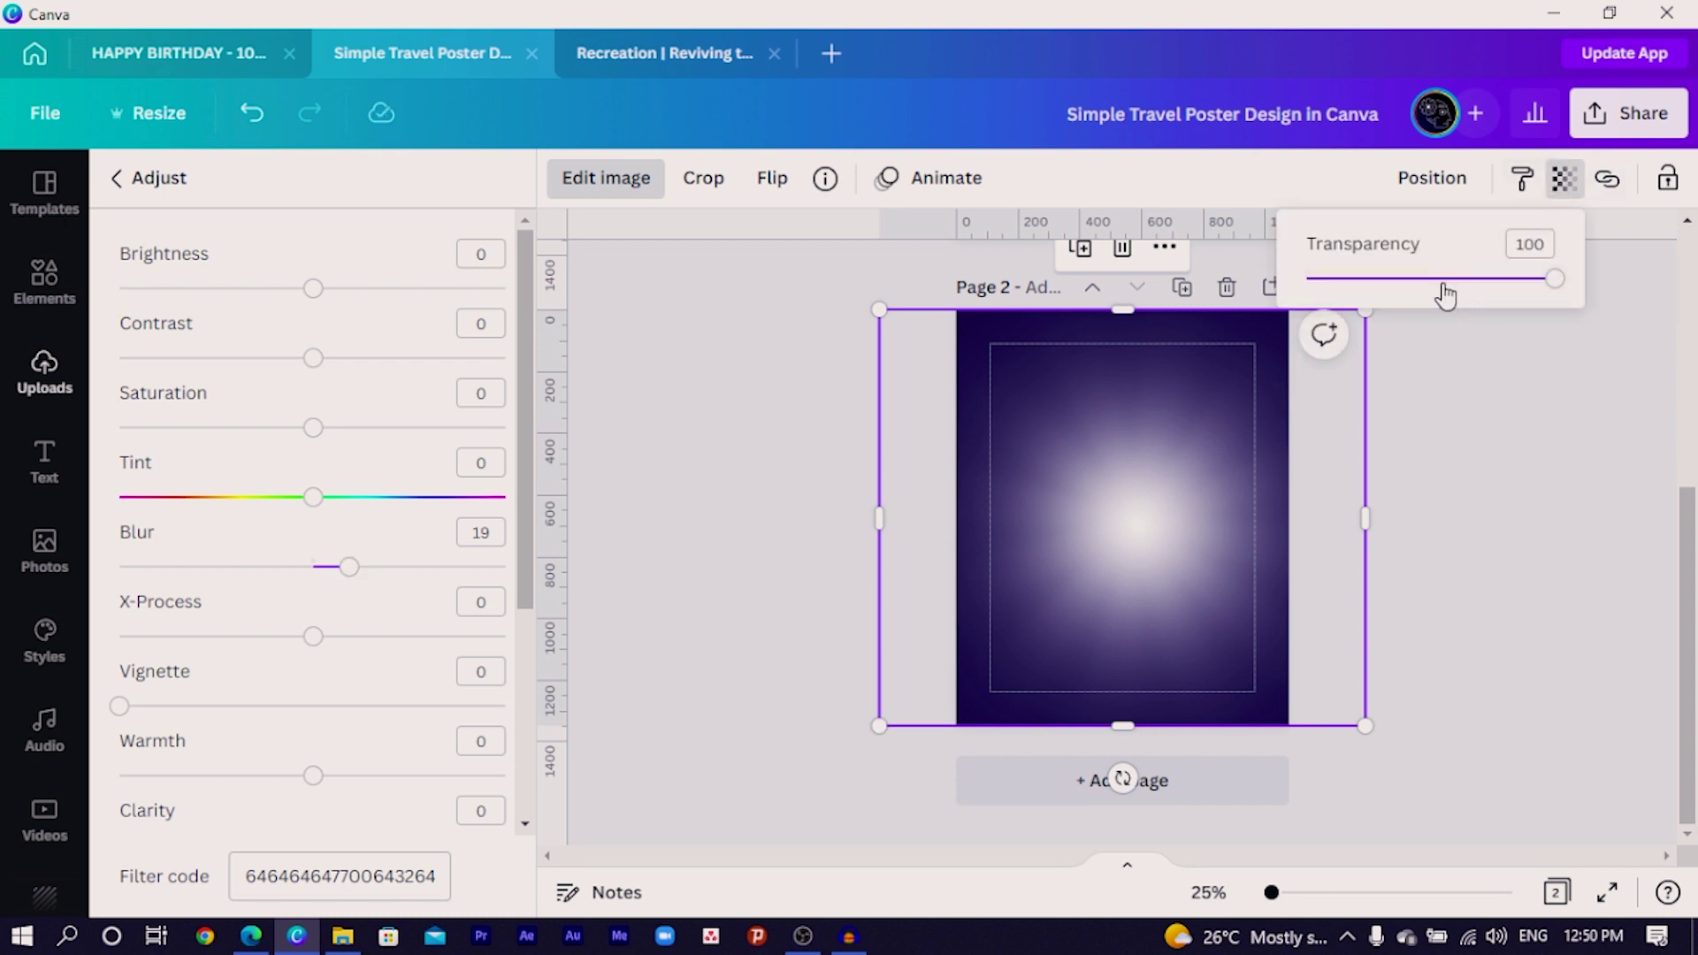
{"action": "left_click", "coordinate": [1444, 281]}
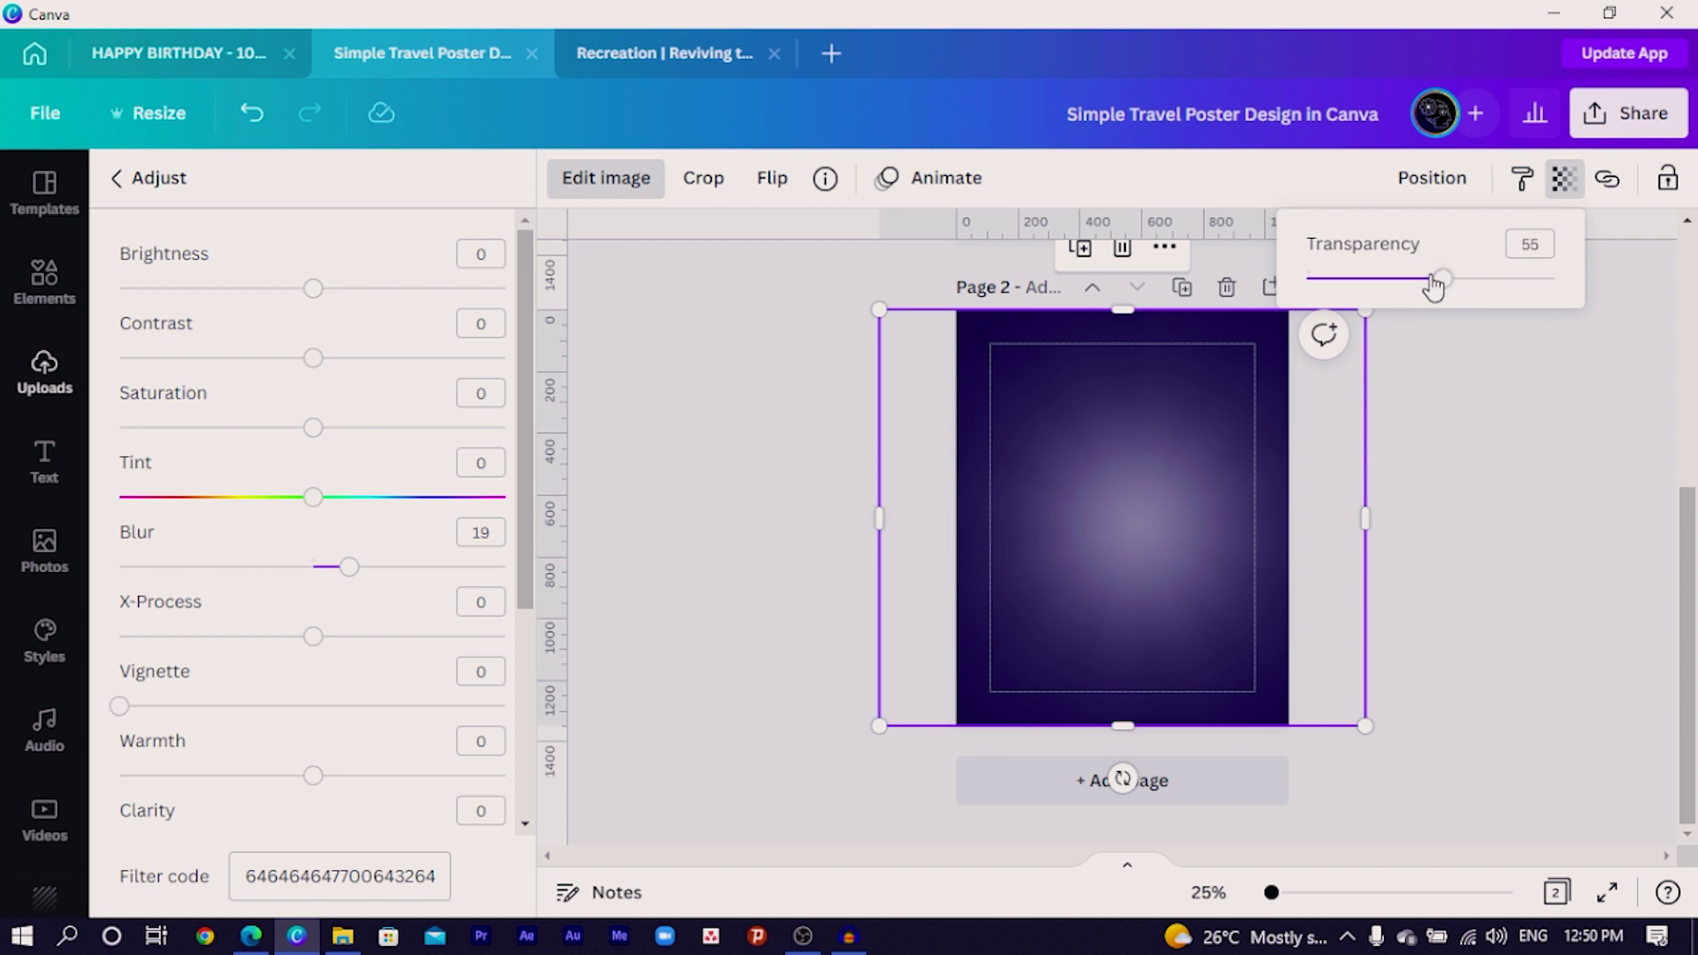
{"action": "left_click_drag", "start_coordinate": [1443, 281], "coordinate": [1511, 282]}
{"action": "left_click", "coordinate": [1141, 485]}
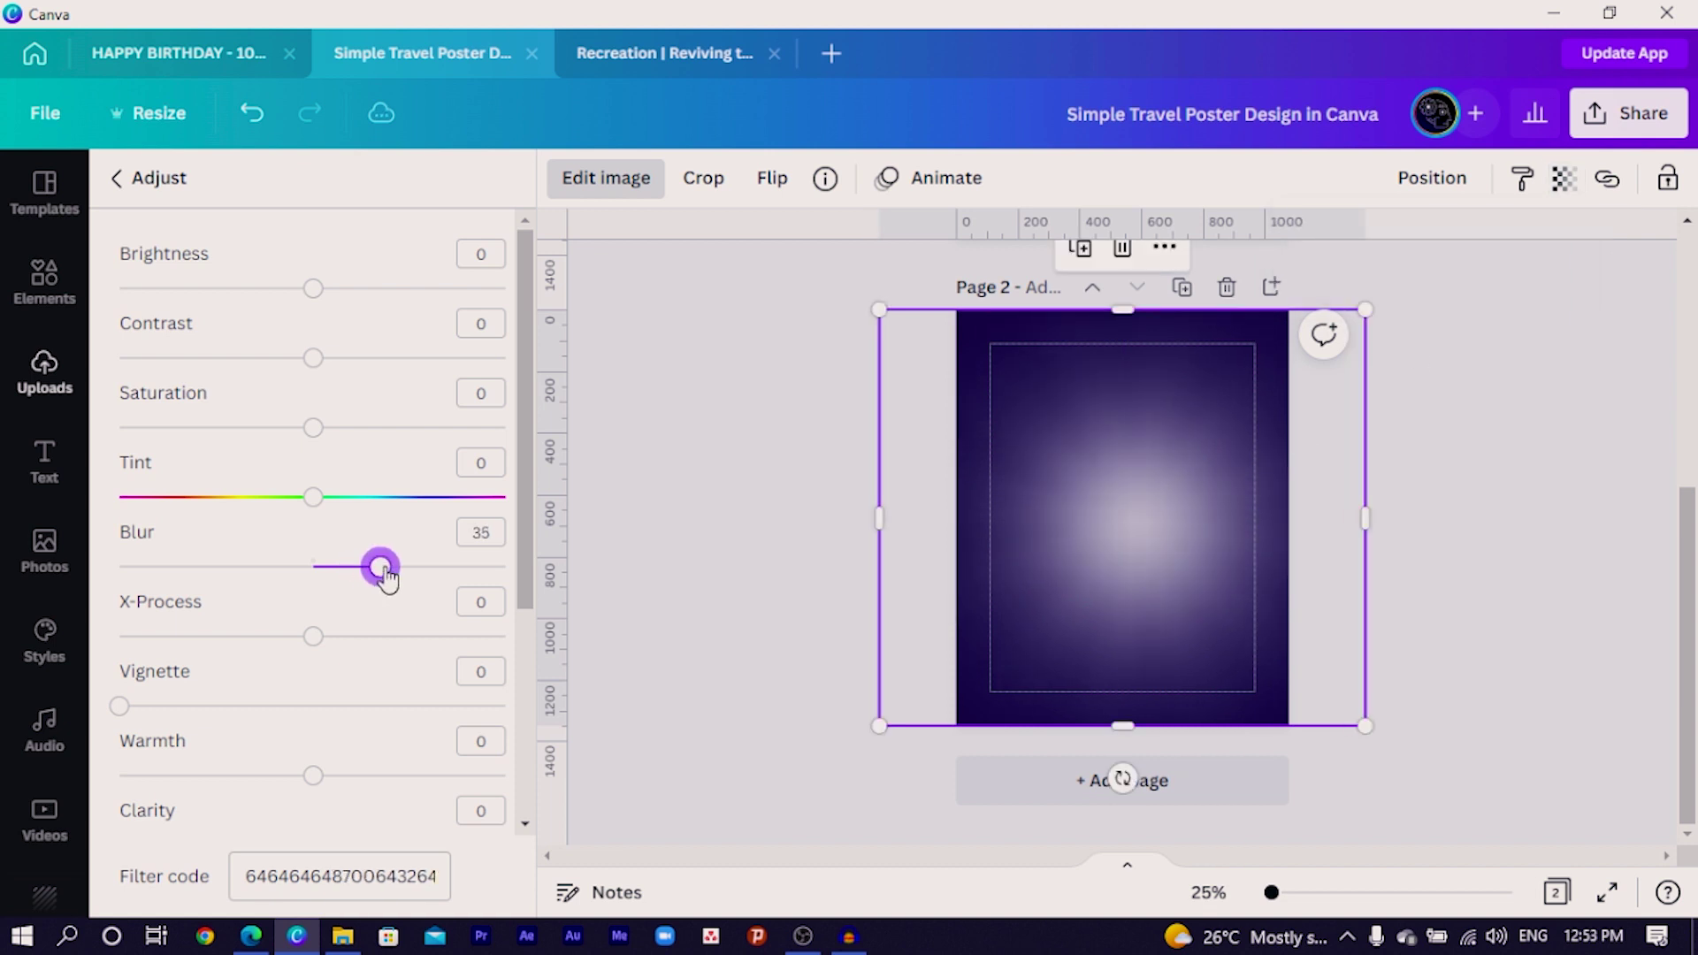
{"action": "left_click_drag", "start_coordinate": [378, 566], "coordinate": [392, 576]}
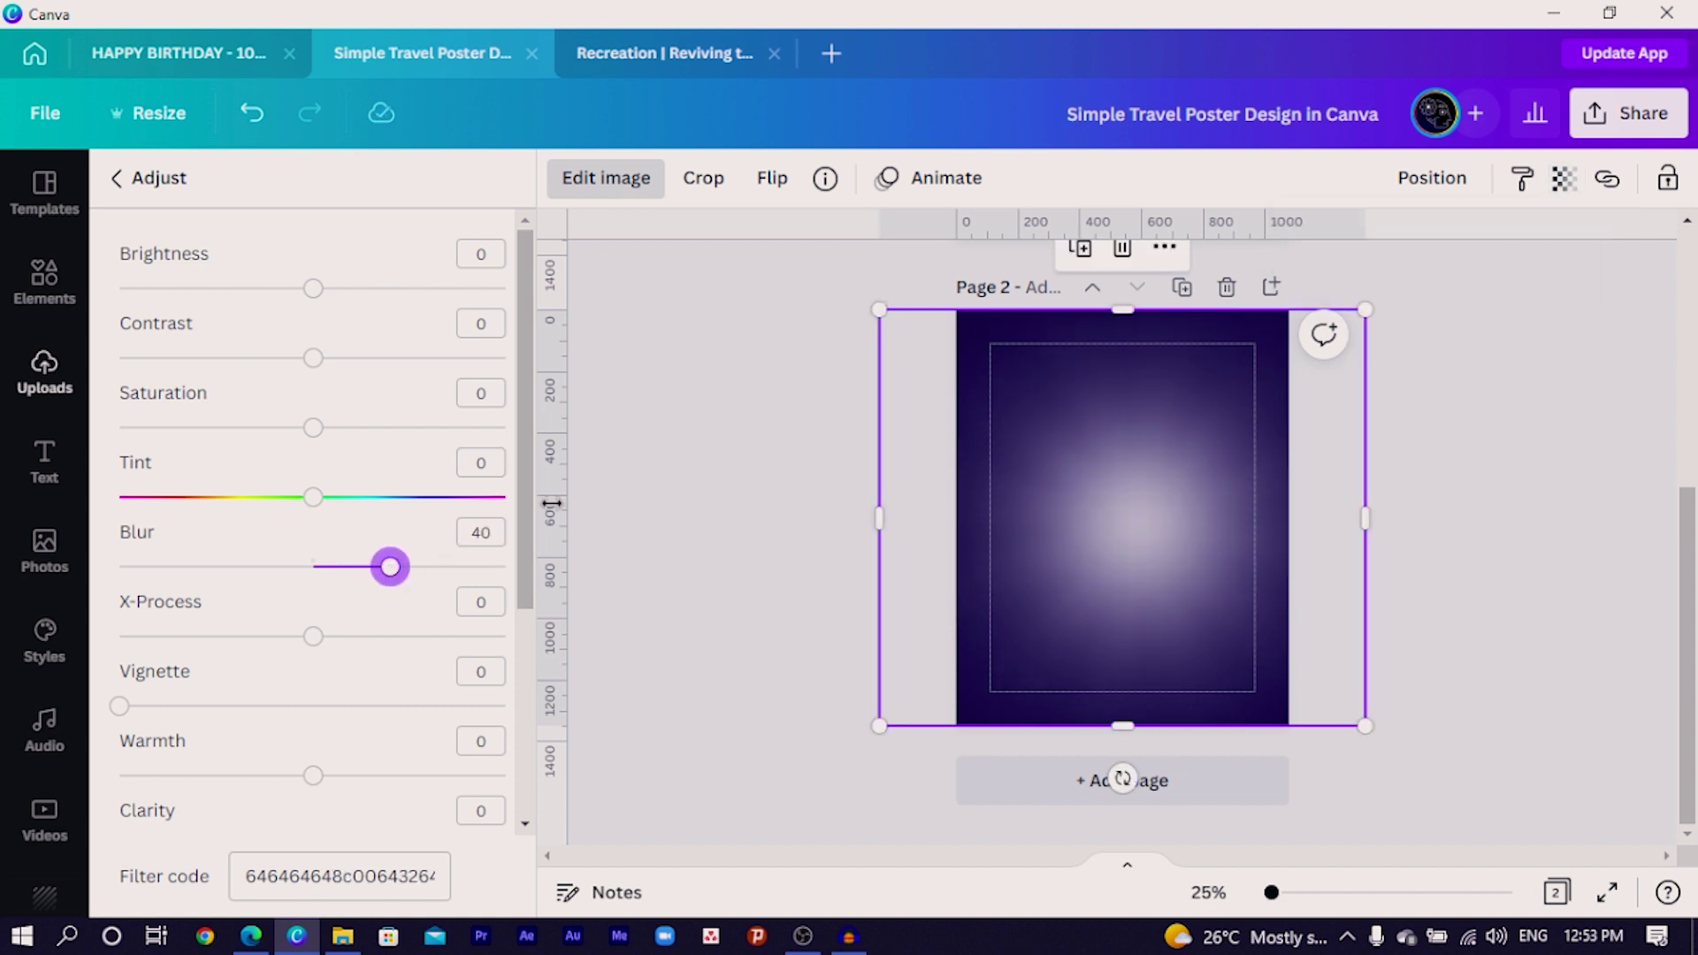
{"action": "left_click", "coordinate": [688, 523]}
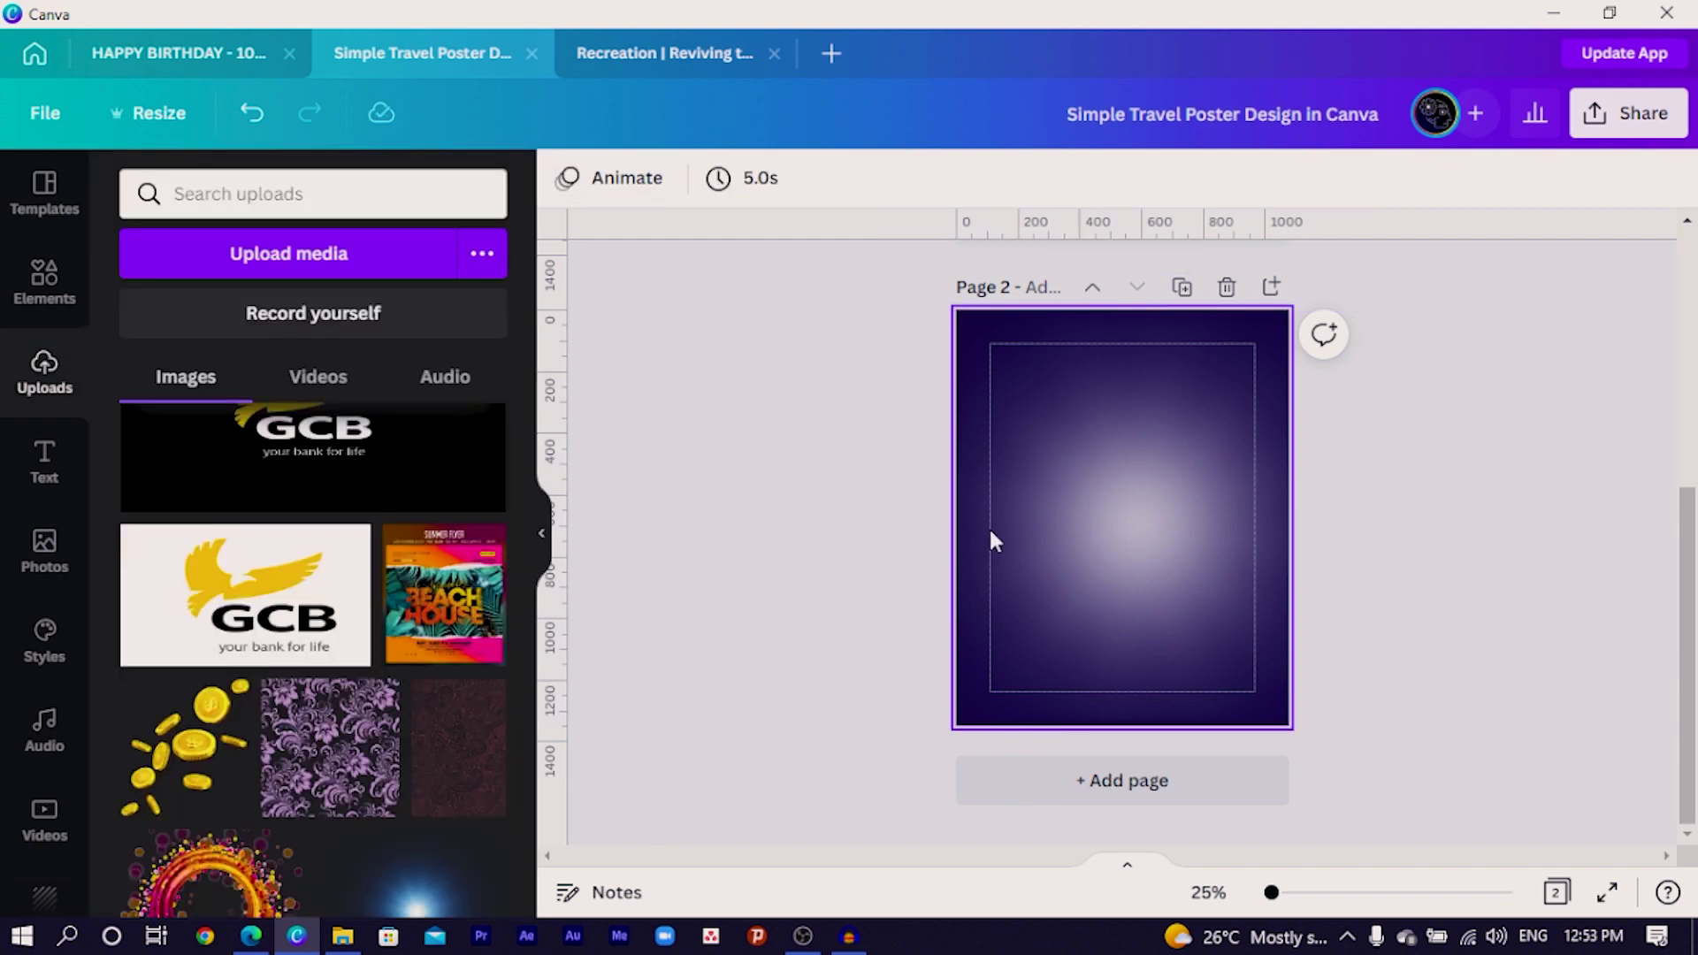
Add a square shape in the middle of page 2 and fill it with white.
{"action": "scroll", "coordinate": [787, 524], "scroll_direction": "up", "scroll_amount": 5}
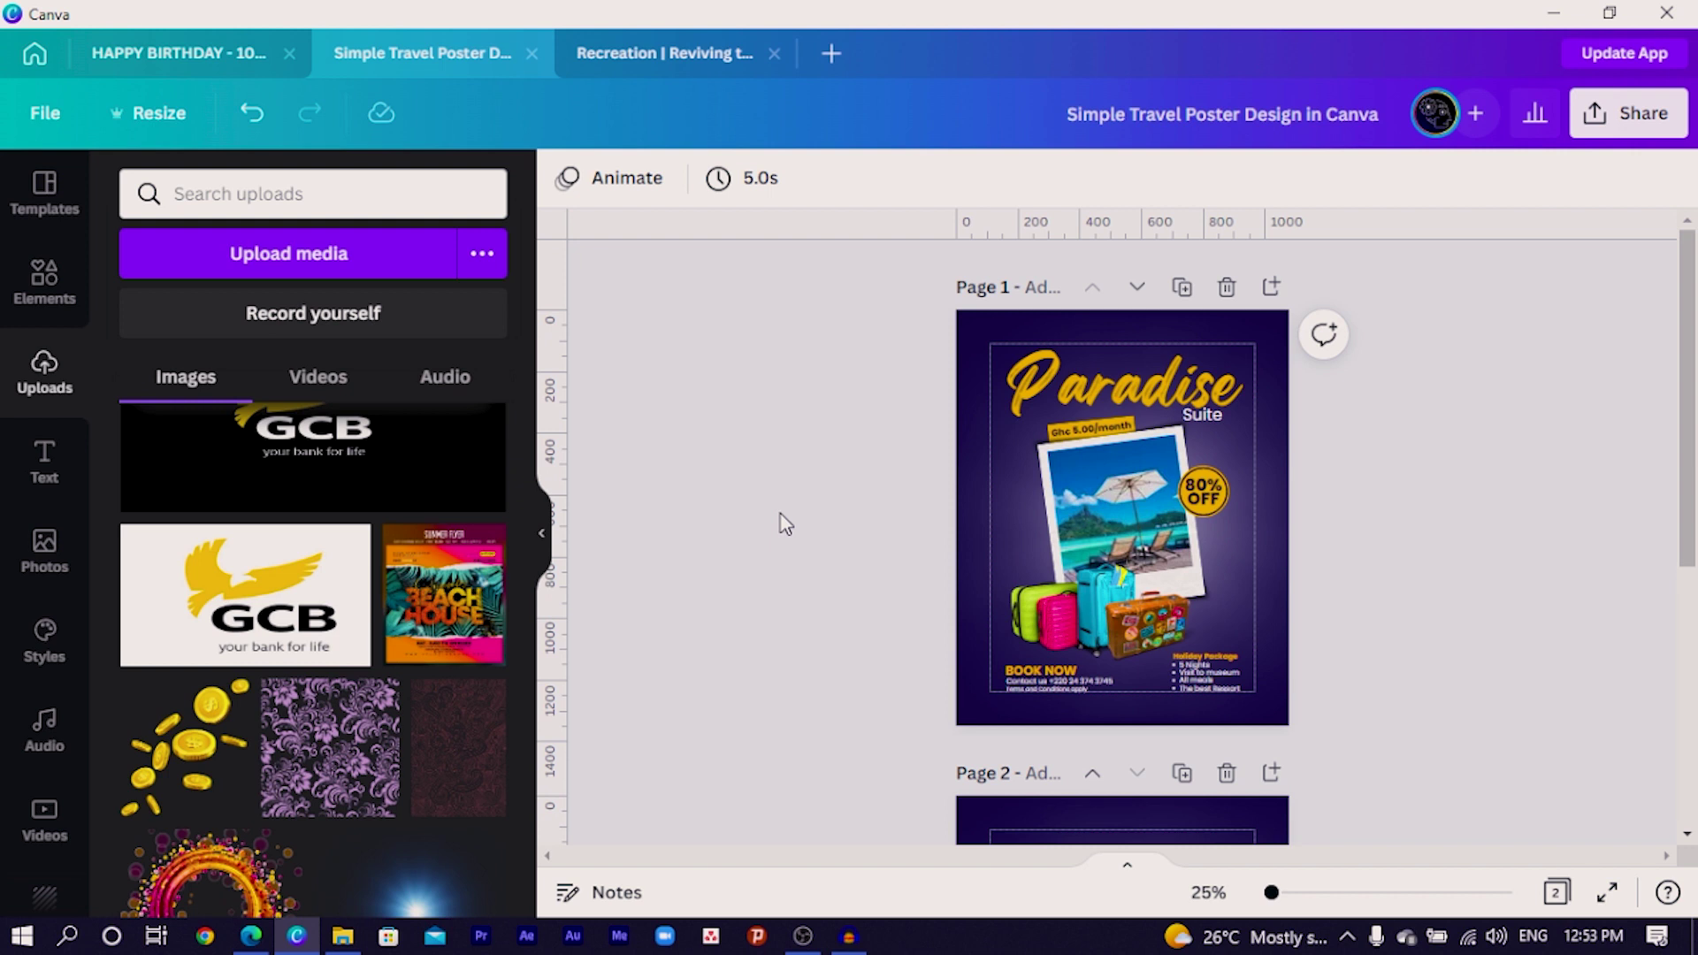
{"action": "scroll", "coordinate": [830, 492], "scroll_direction": "down", "scroll_amount": 5}
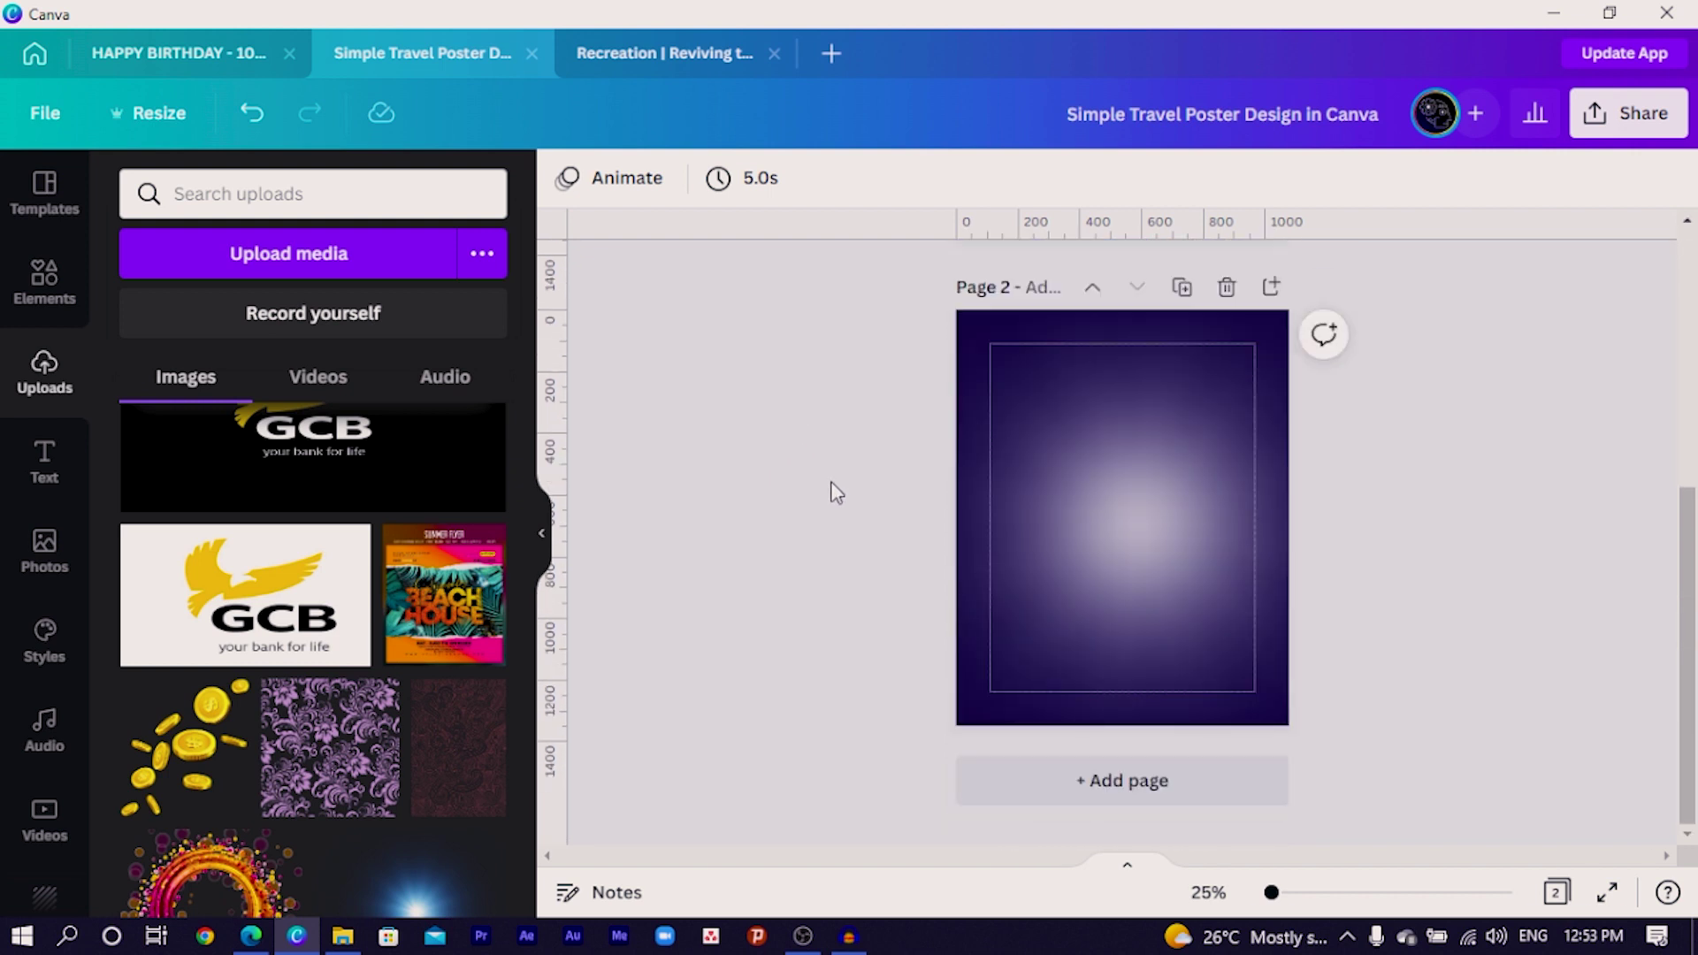
{"action": "key", "text": "r"}
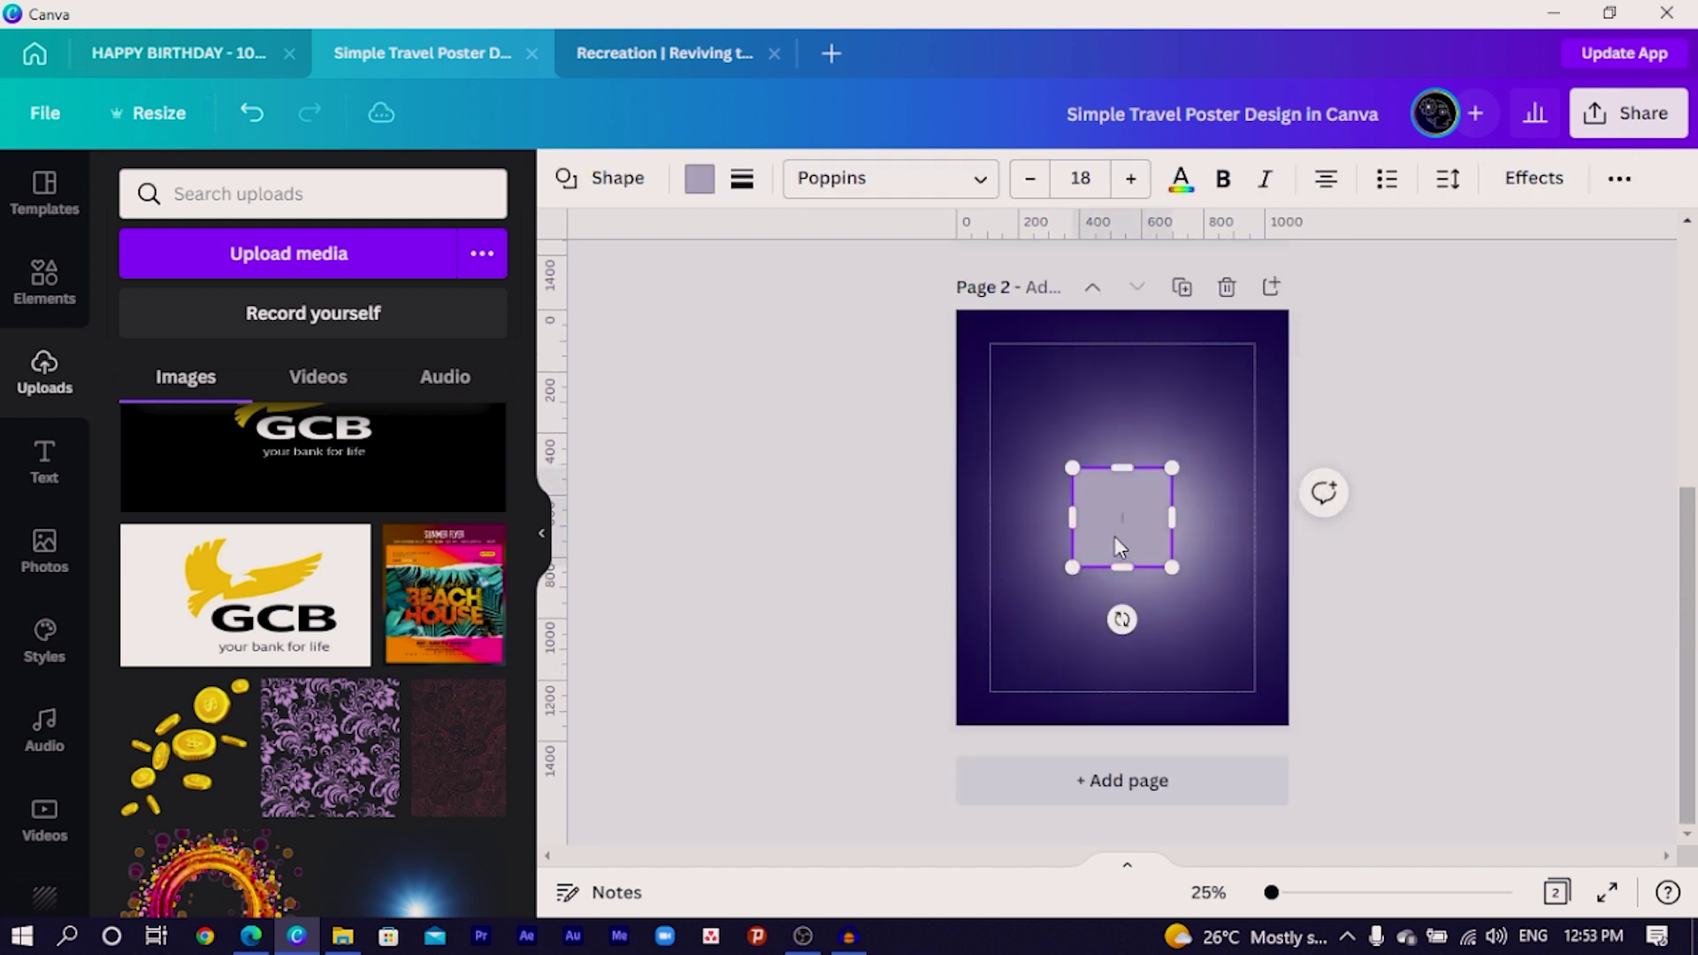
{"action": "left_click", "coordinate": [698, 182]}
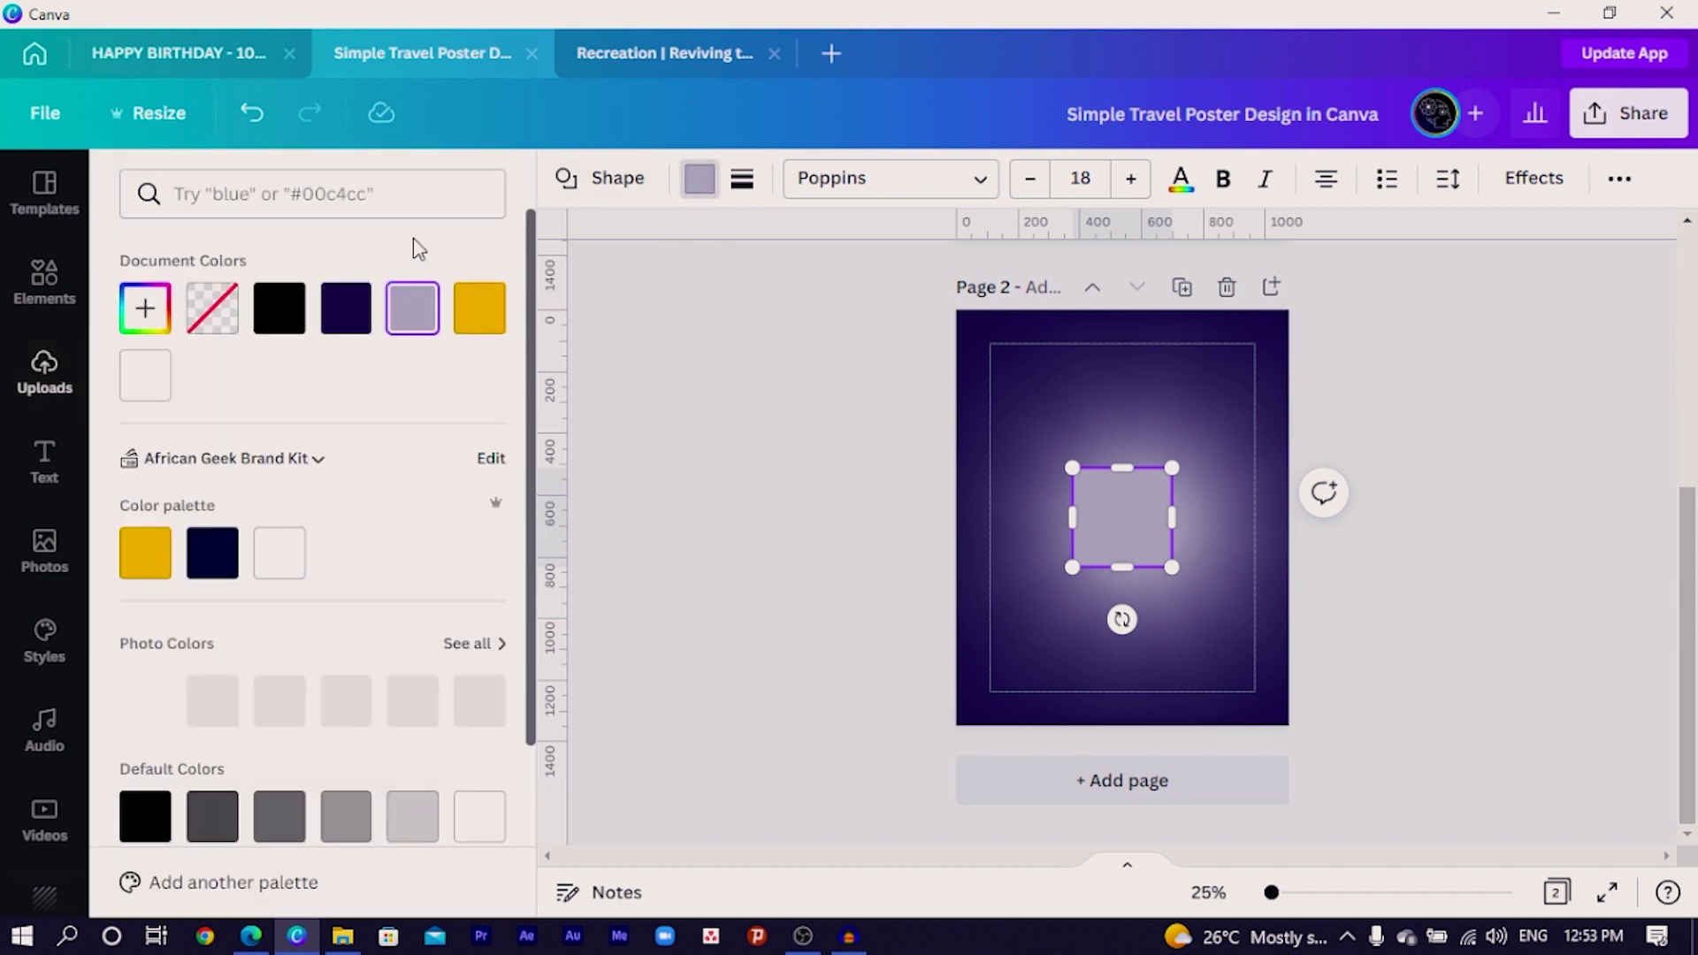
{"action": "left_click", "coordinate": [144, 376]}
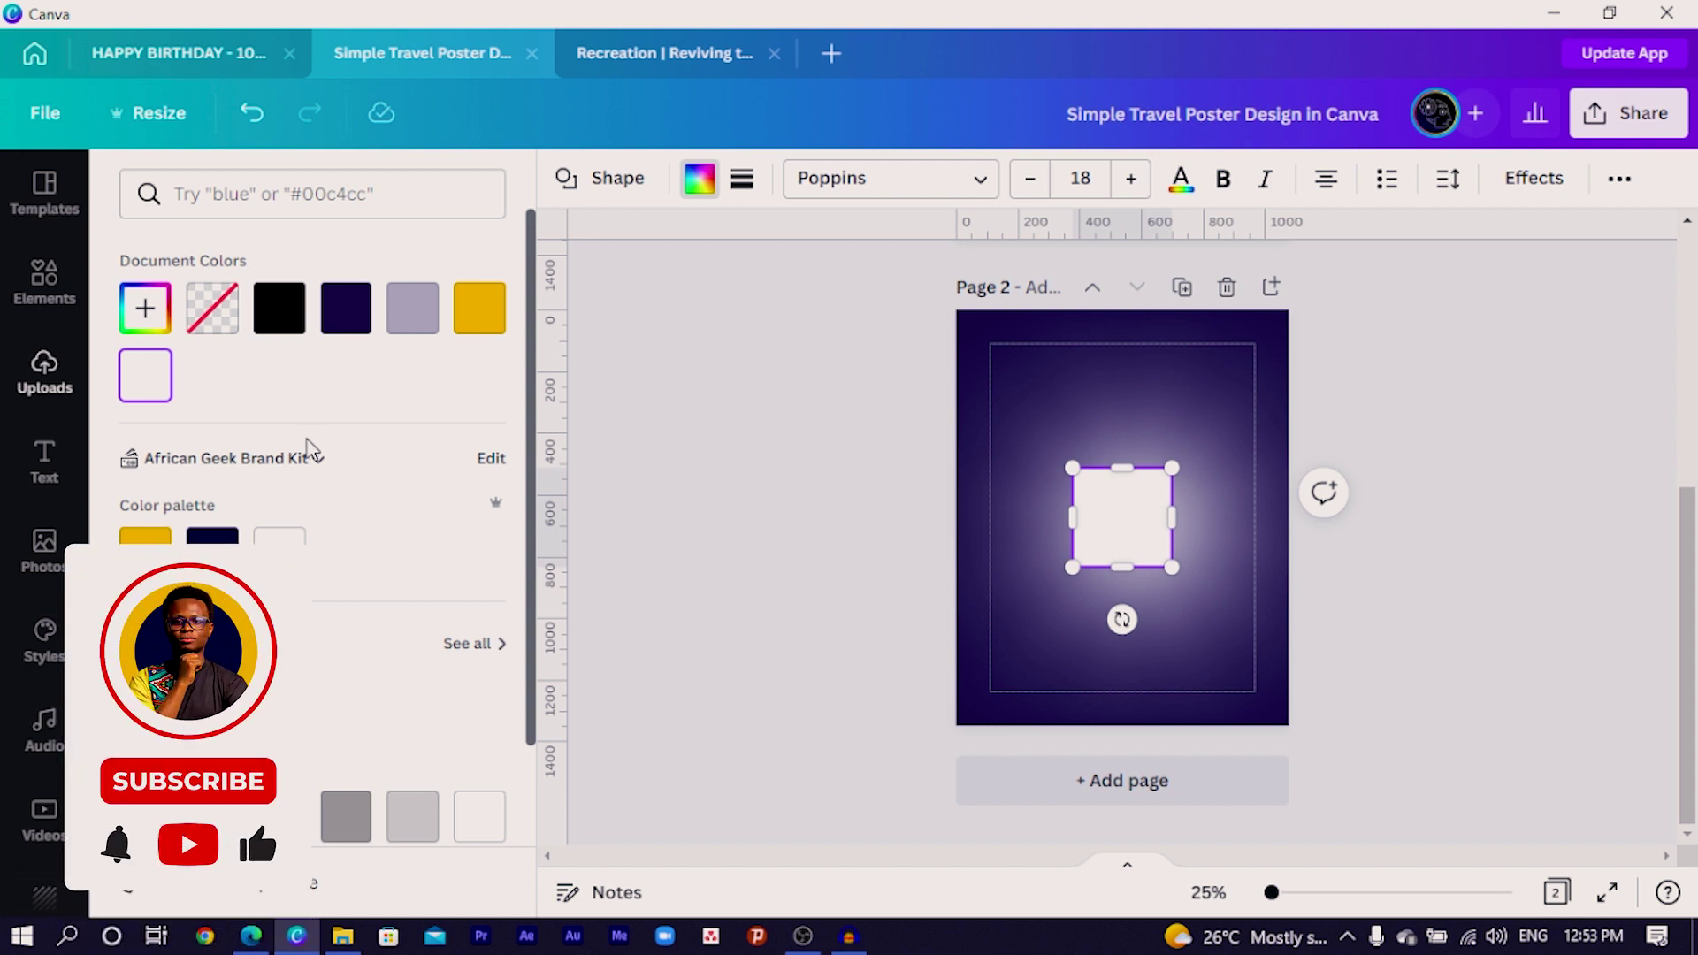
Resize the white square into a centred portrait rectangle about 620 by 770 px on page 2.
{"action": "left_click", "coordinate": [44, 292]}
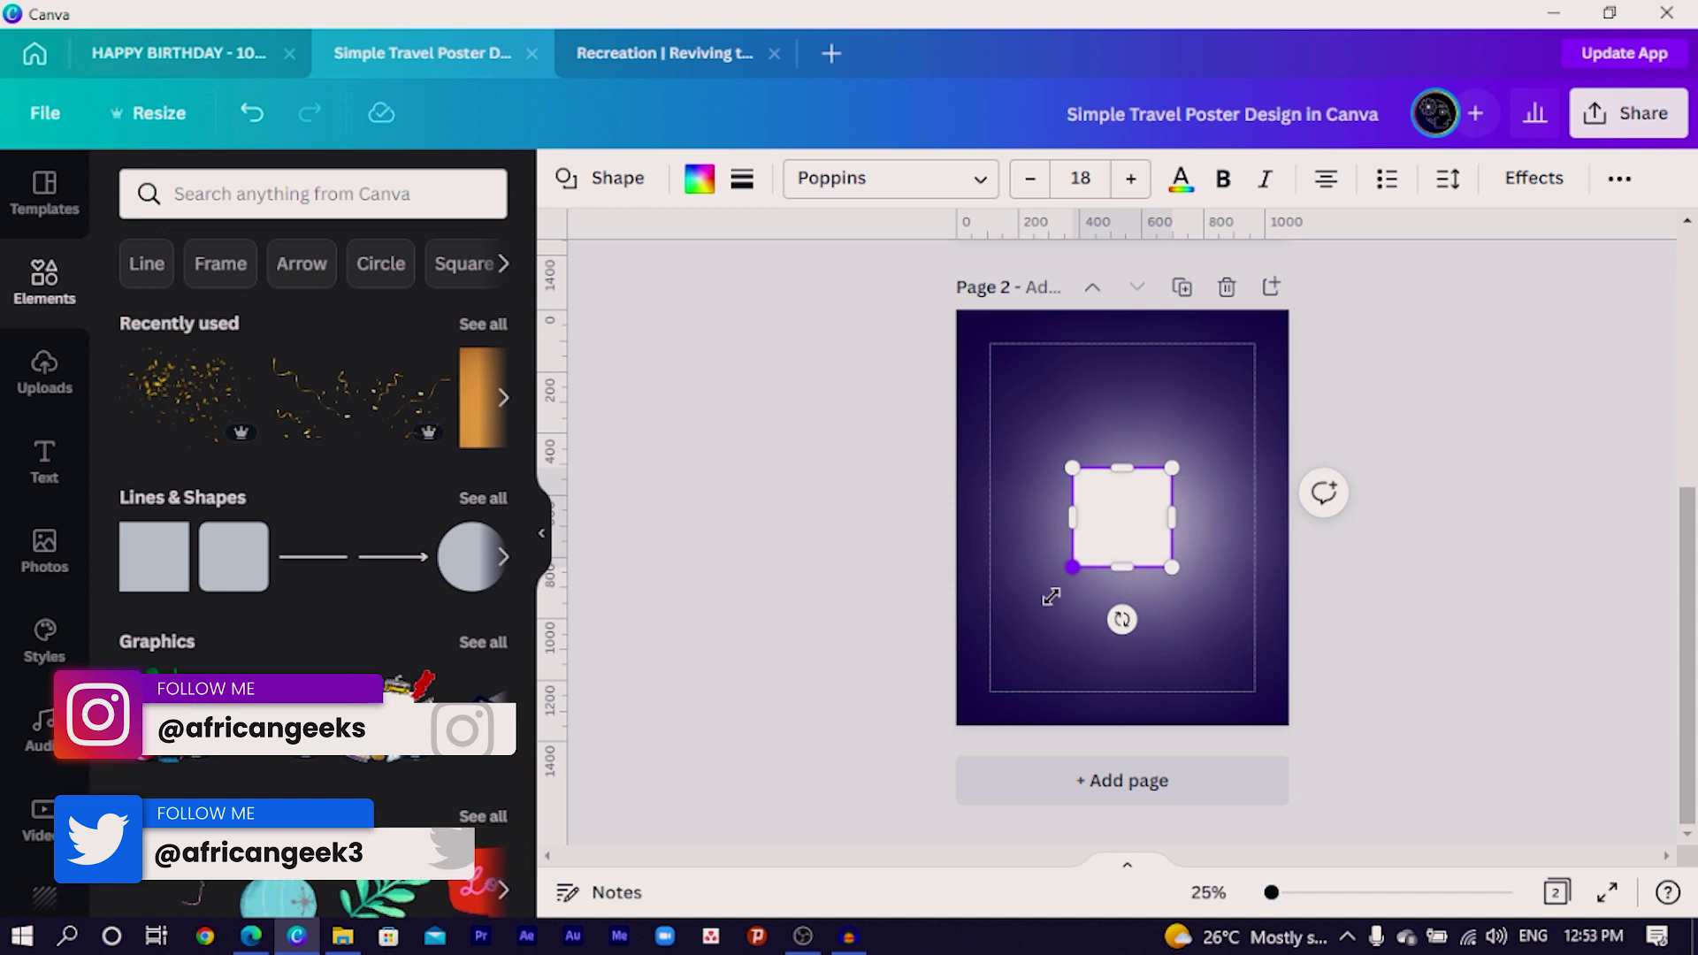
{"action": "left_click_drag", "start_coordinate": [1066, 570], "coordinate": [1006, 648]}
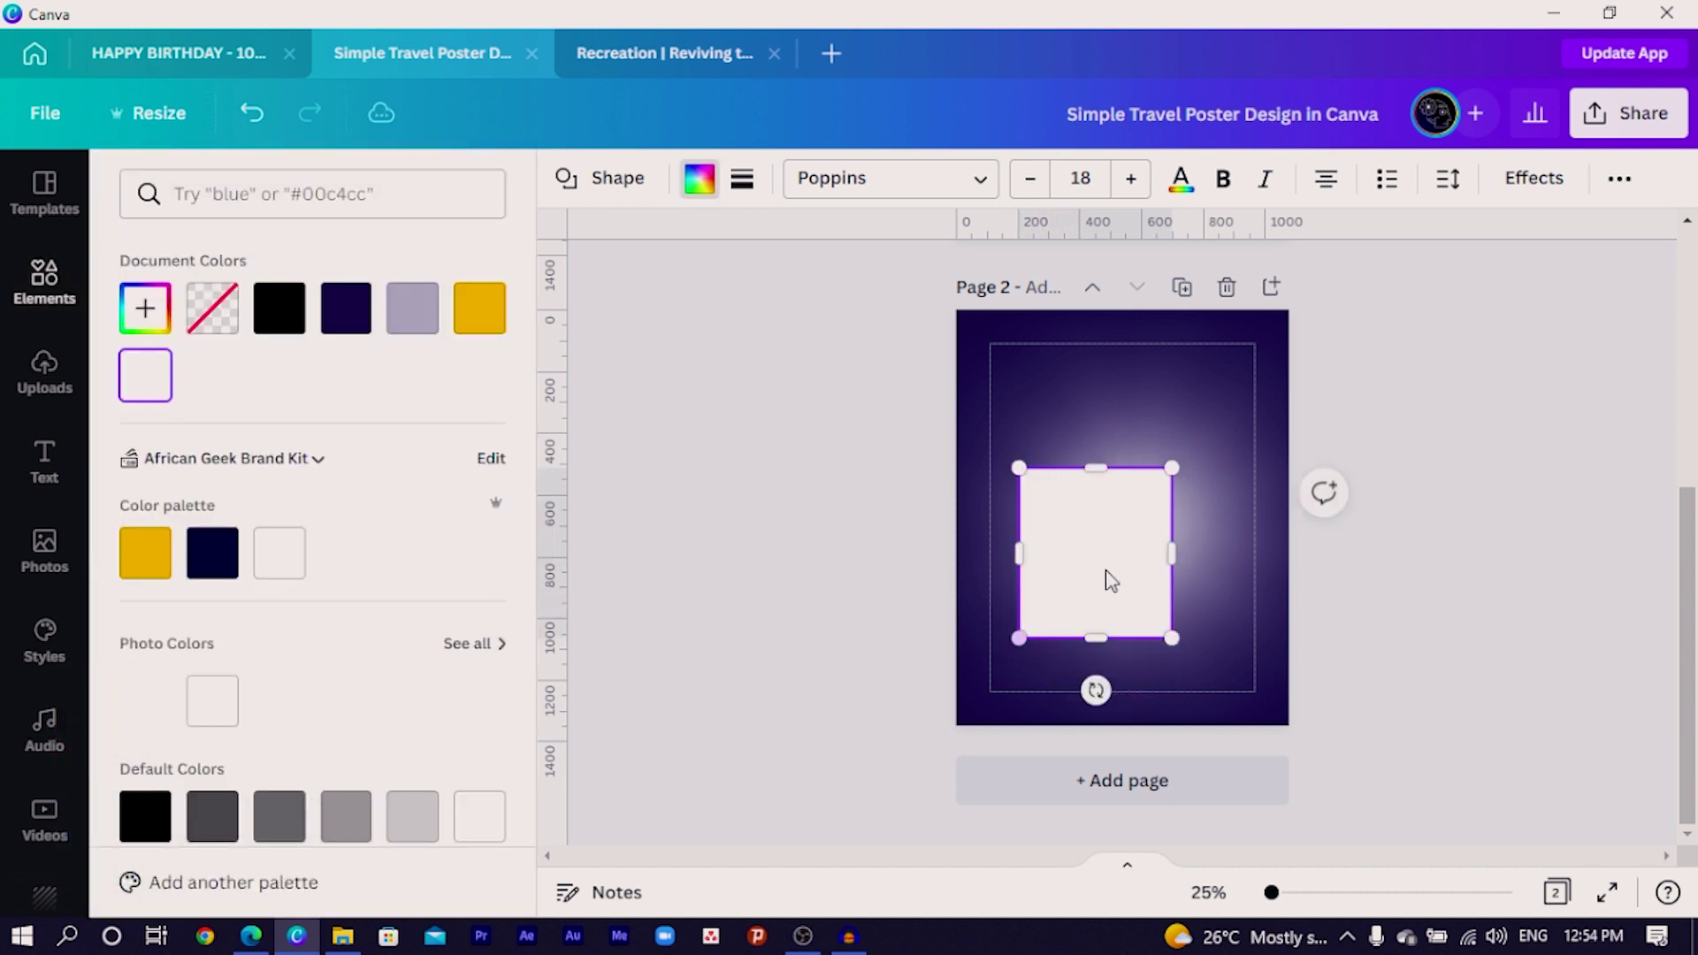
{"action": "left_click_drag", "start_coordinate": [1111, 575], "coordinate": [1084, 517]}
{"action": "left_click_drag", "start_coordinate": [1173, 605], "coordinate": [1186, 630]}
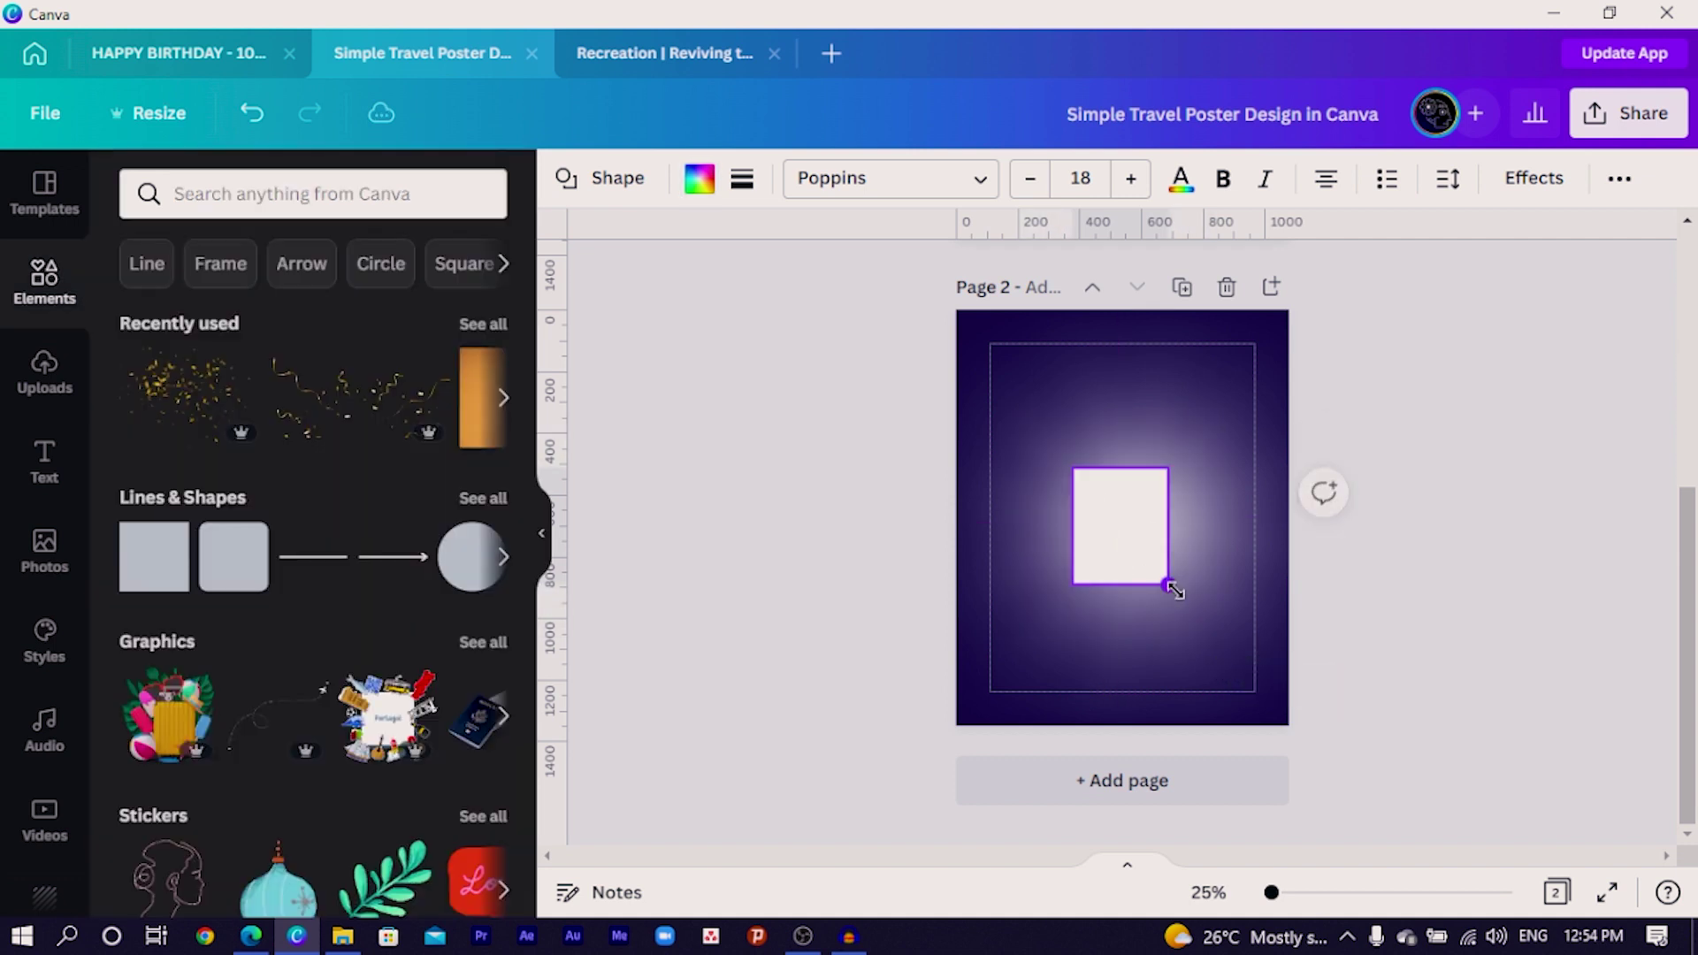
{"action": "left_click_drag", "start_coordinate": [1174, 590], "coordinate": [1147, 544]}
{"action": "left_click_drag", "start_coordinate": [1028, 628], "coordinate": [1014, 654]}
{"action": "left_click", "coordinate": [720, 606]}
{"action": "left_click_drag", "start_coordinate": [1153, 587], "coordinate": [1167, 588]}
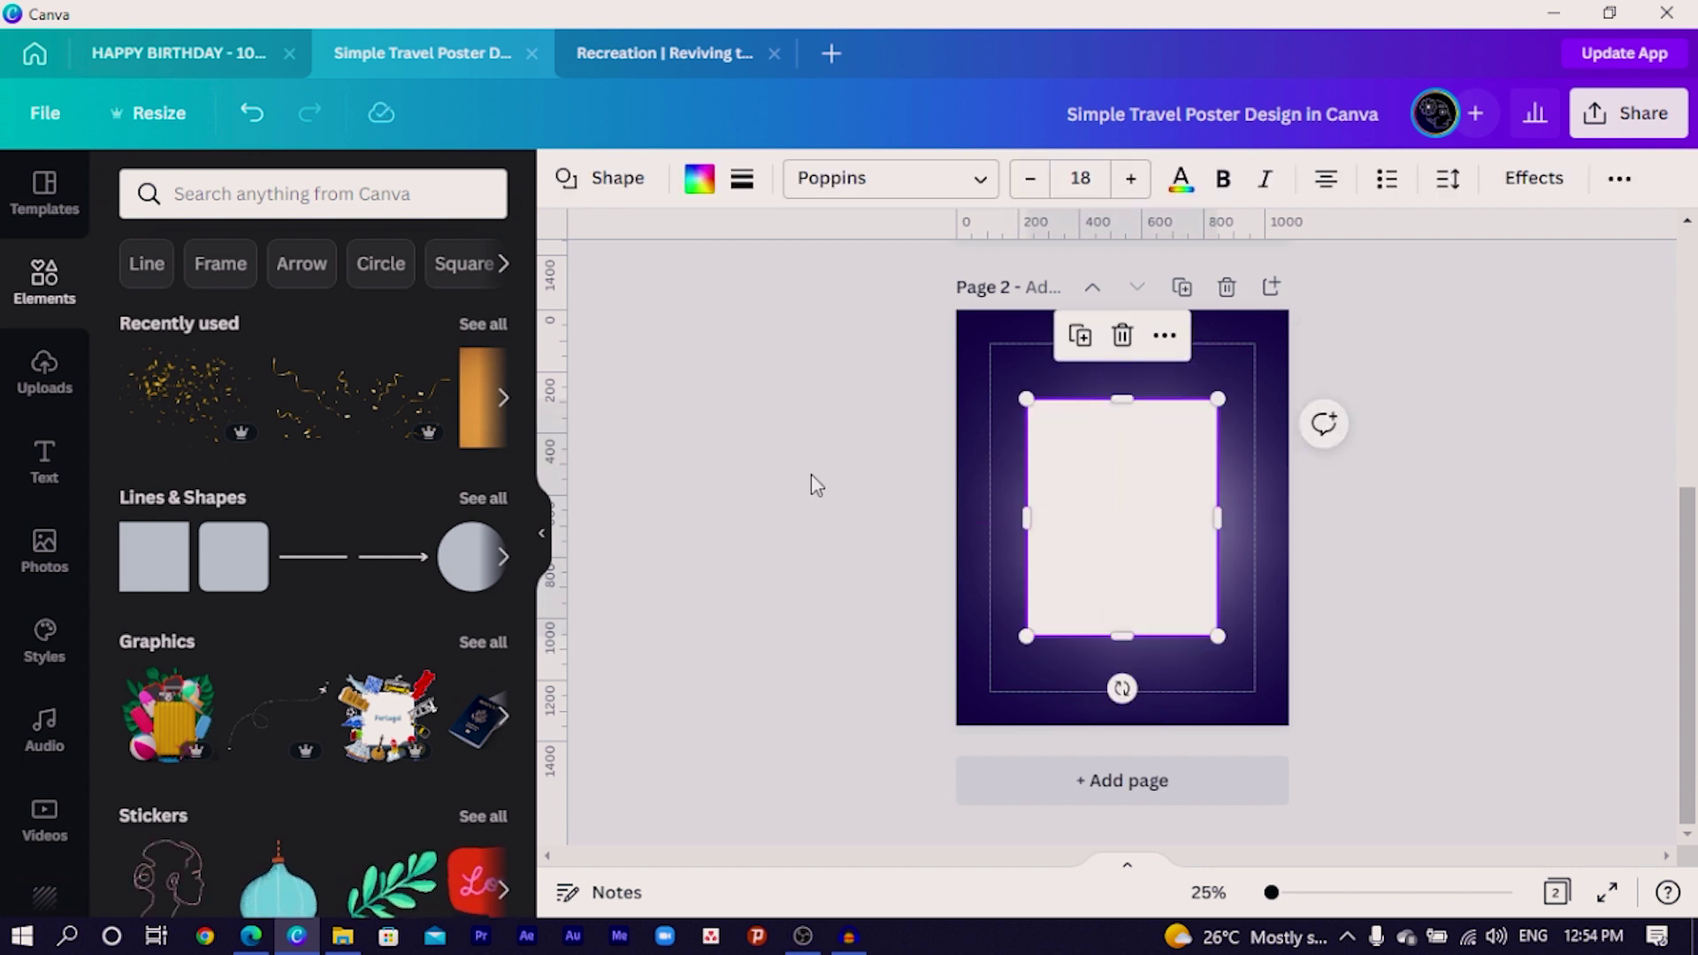
Insert a single-image grid and shrink it to fit inside the white rectangle with narrow side margins.
{"action": "scroll", "coordinate": [376, 628], "scroll_direction": "down", "scroll_amount": 1}
{"action": "scroll", "coordinate": [376, 628], "scroll_direction": "down", "scroll_amount": 15}
{"action": "left_click", "coordinate": [172, 842]}
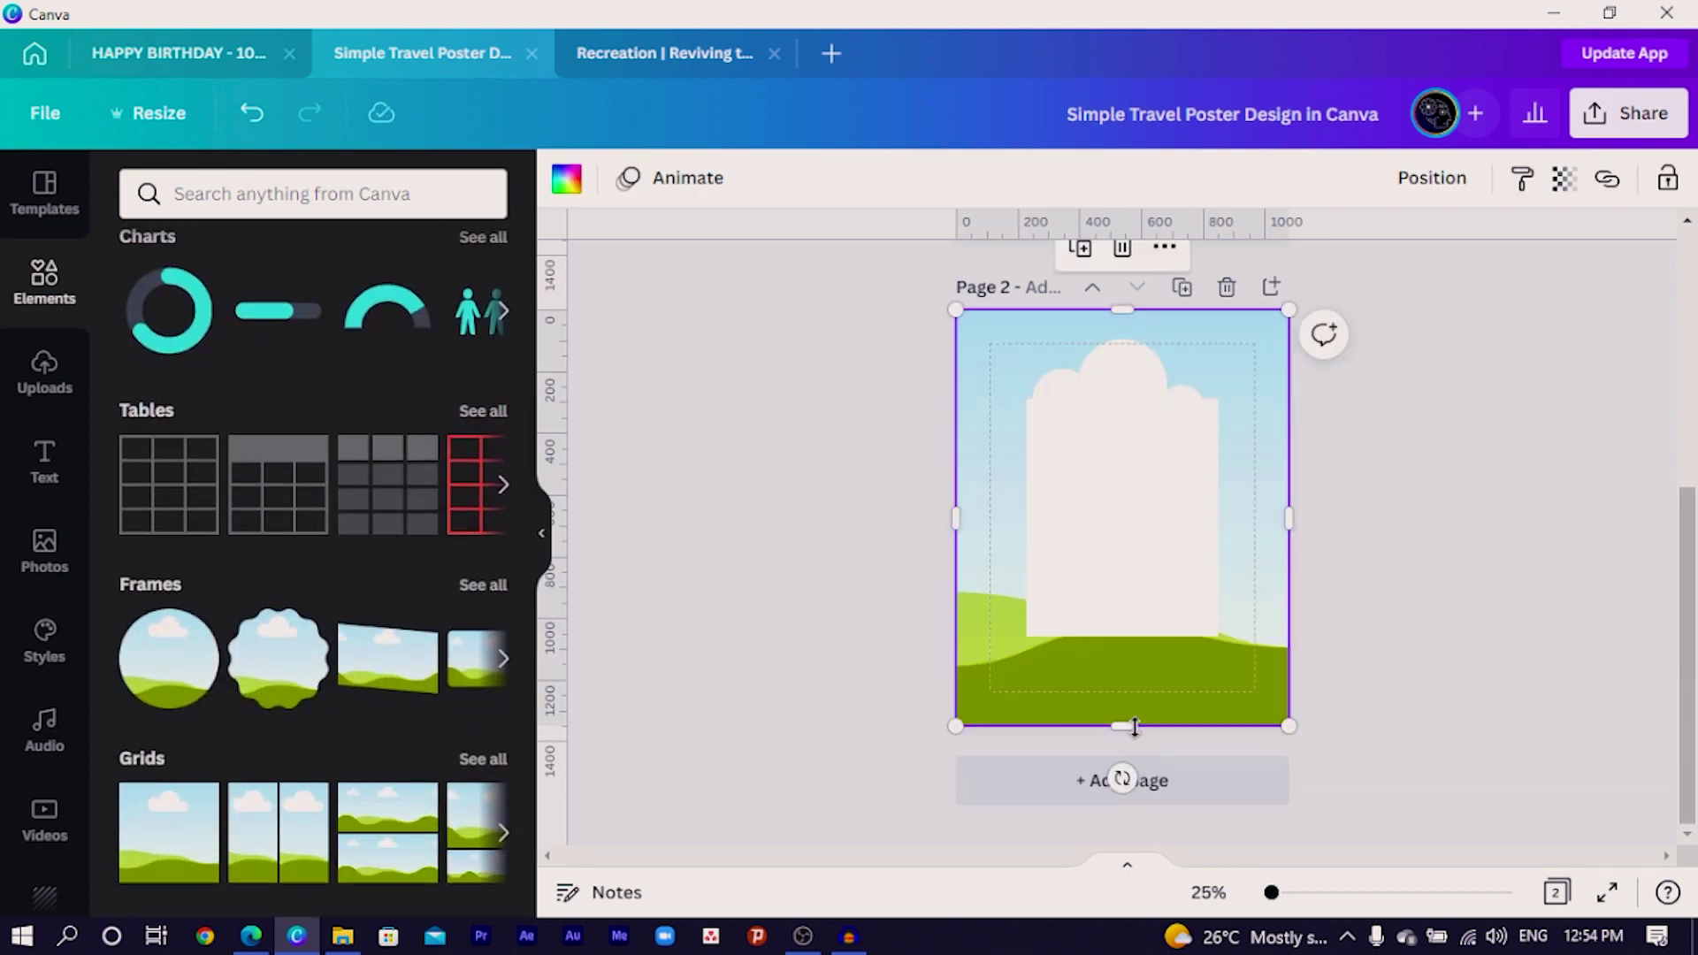
{"action": "left_click_drag", "start_coordinate": [1122, 726], "coordinate": [1121, 584]}
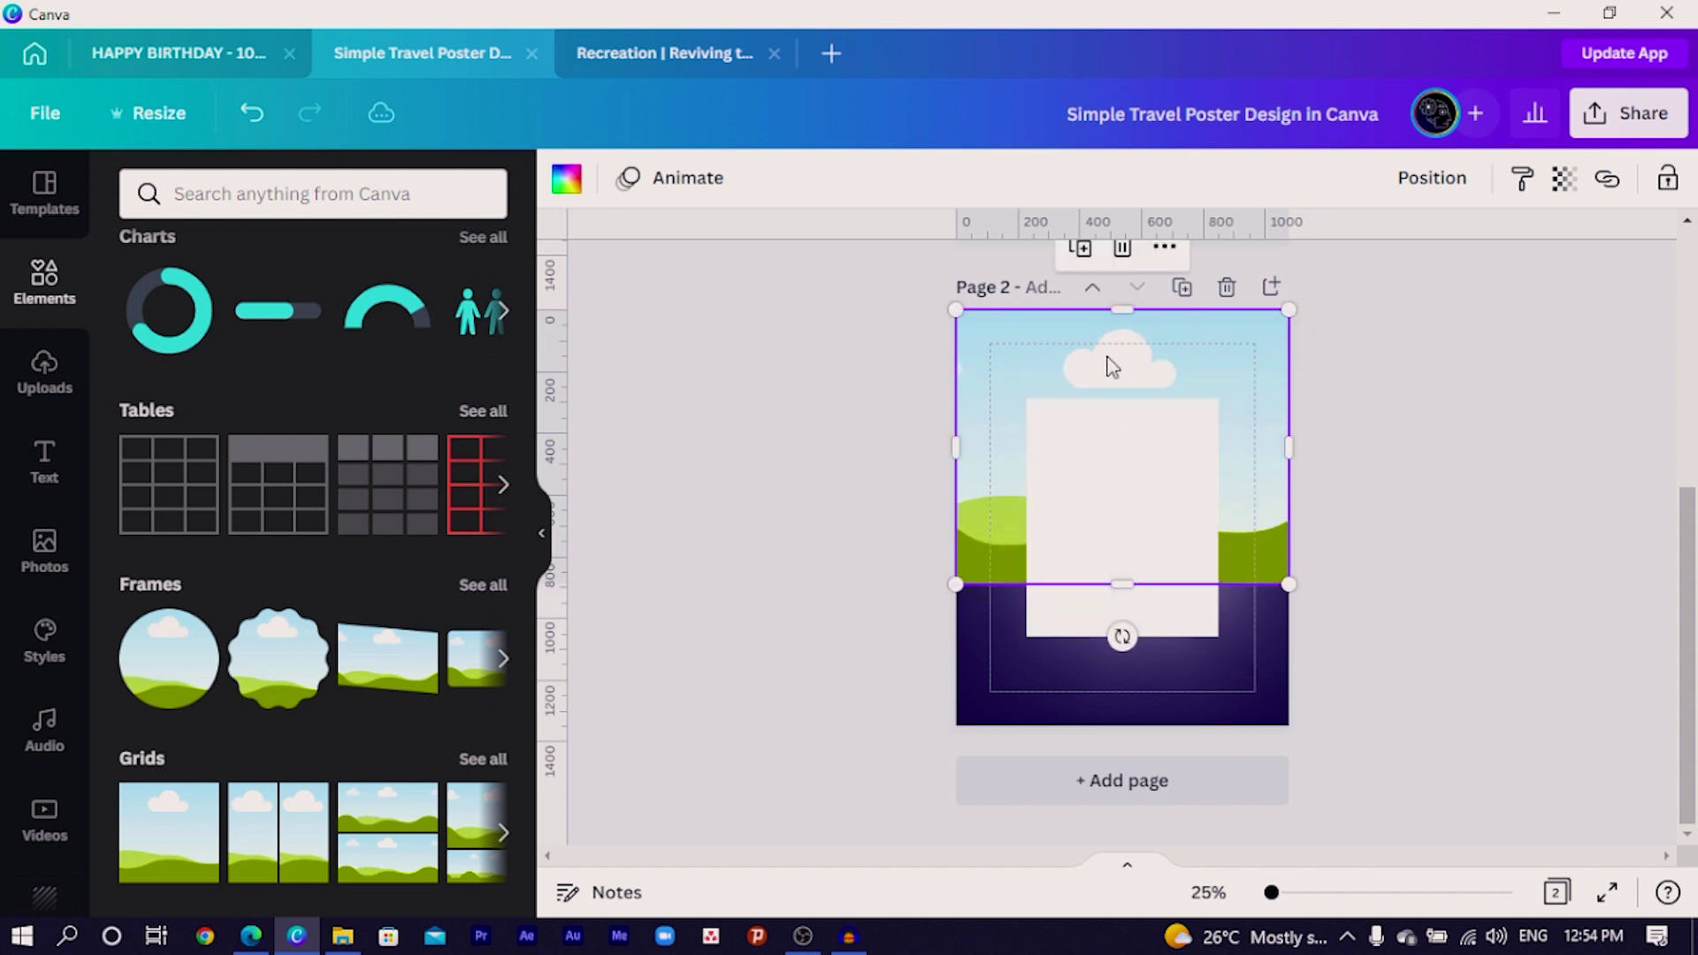
{"action": "left_click_drag", "start_coordinate": [1121, 318], "coordinate": [1121, 417]}
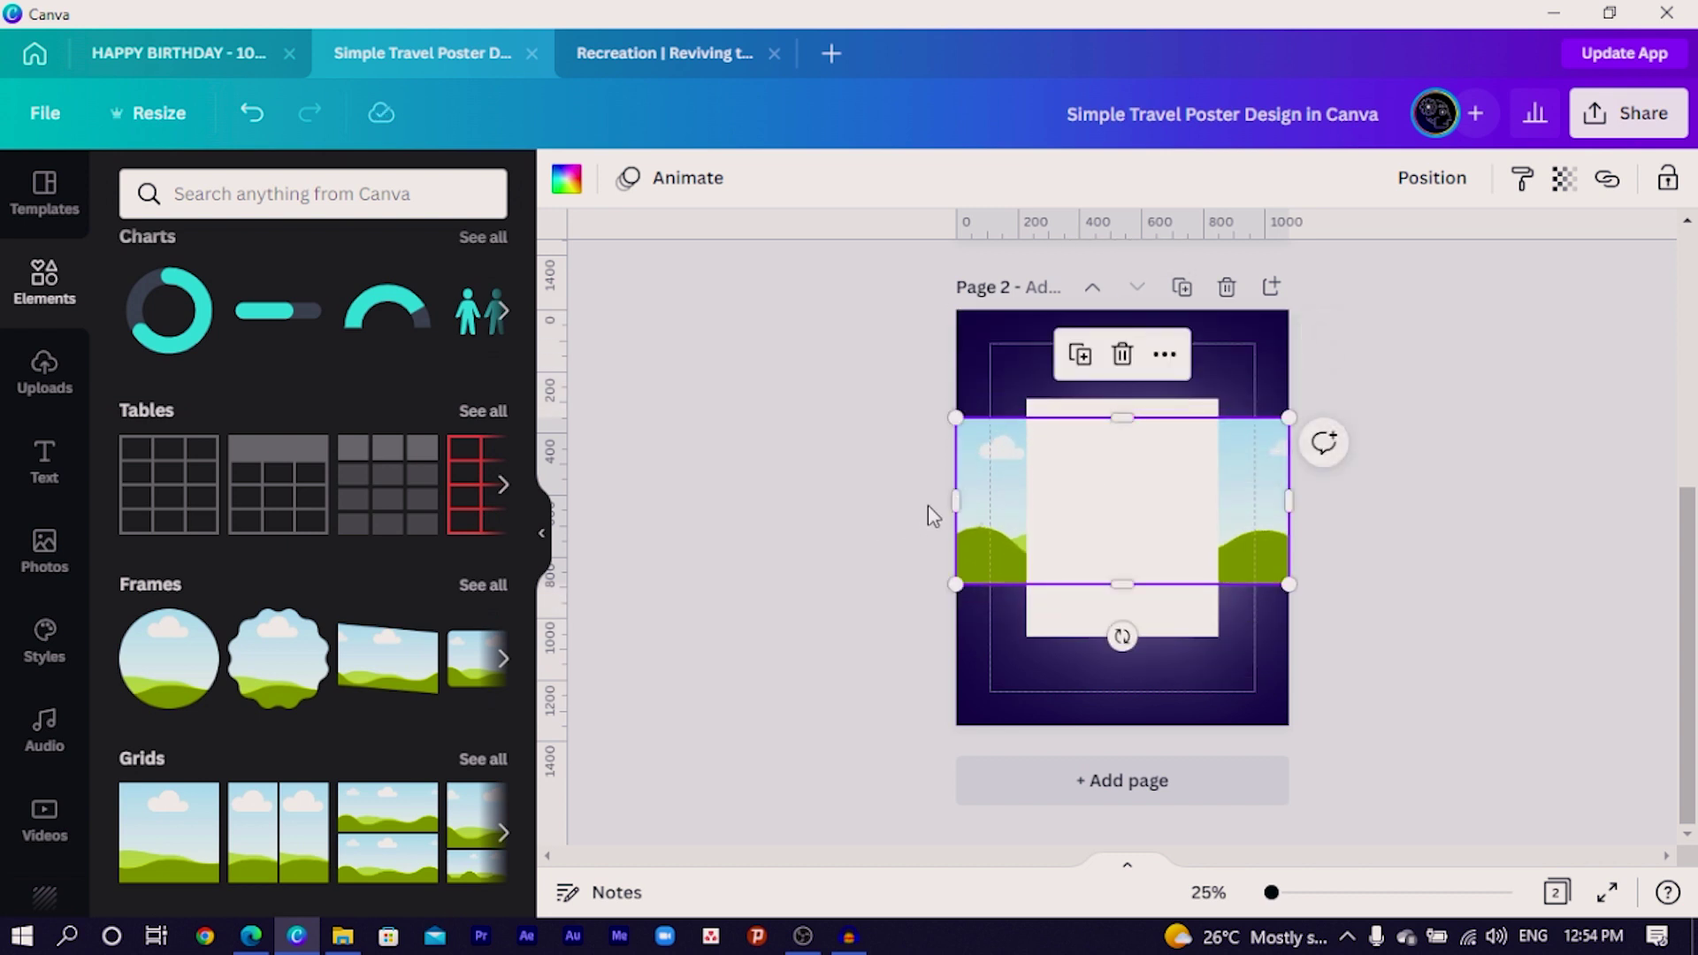
{"action": "left_click_drag", "start_coordinate": [950, 503], "coordinate": [1036, 500]}
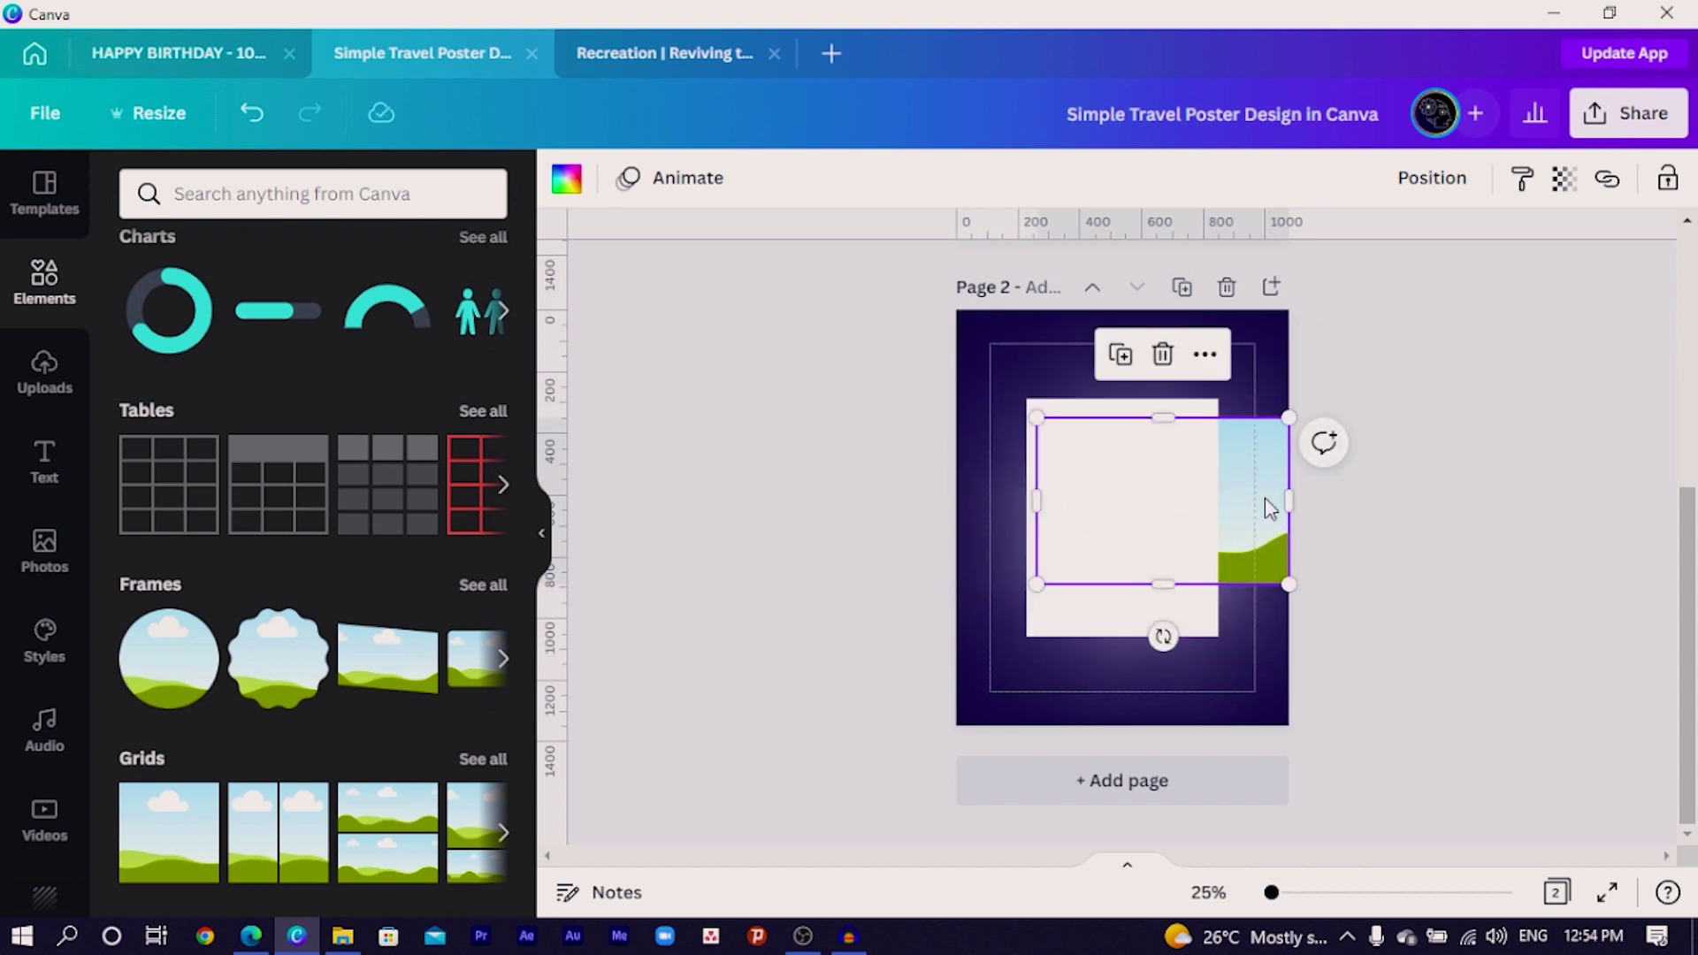
{"action": "left_click_drag", "start_coordinate": [1294, 498], "coordinate": [1212, 497]}
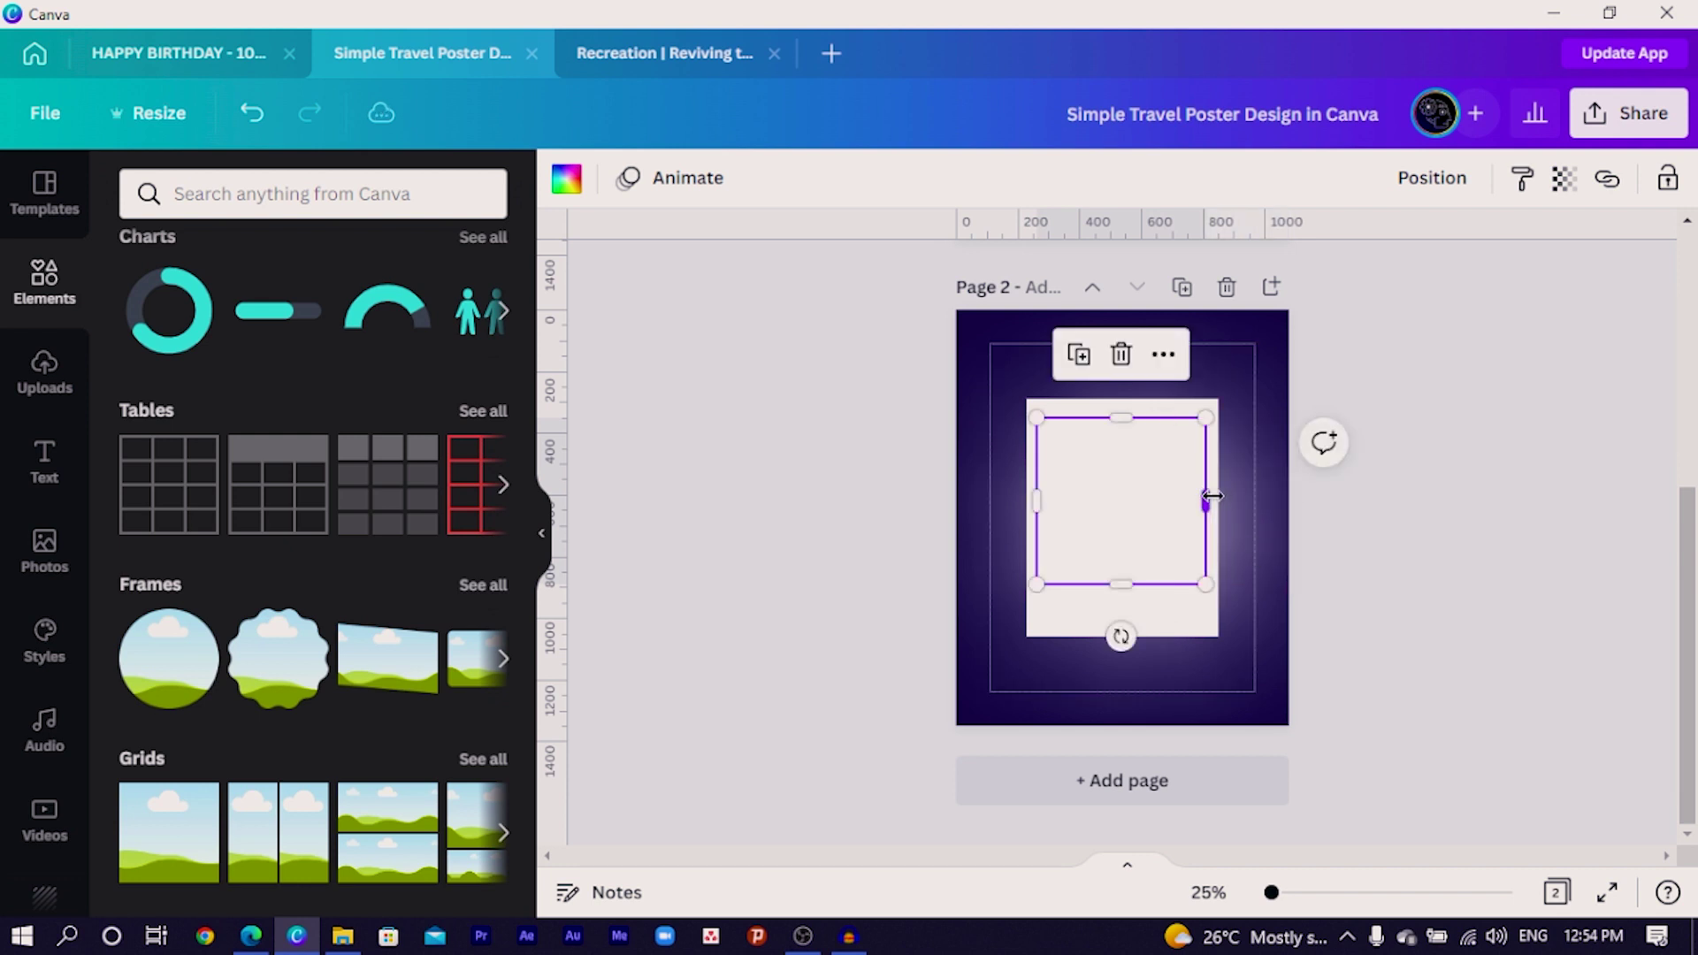
Centre the image grid in the white rectangle, extend it downward and enlarge it slightly, leaving a thicker white border at the bottom.
{"action": "left_click", "coordinate": [874, 540]}
{"action": "key", "text": "ctrl+plus"}
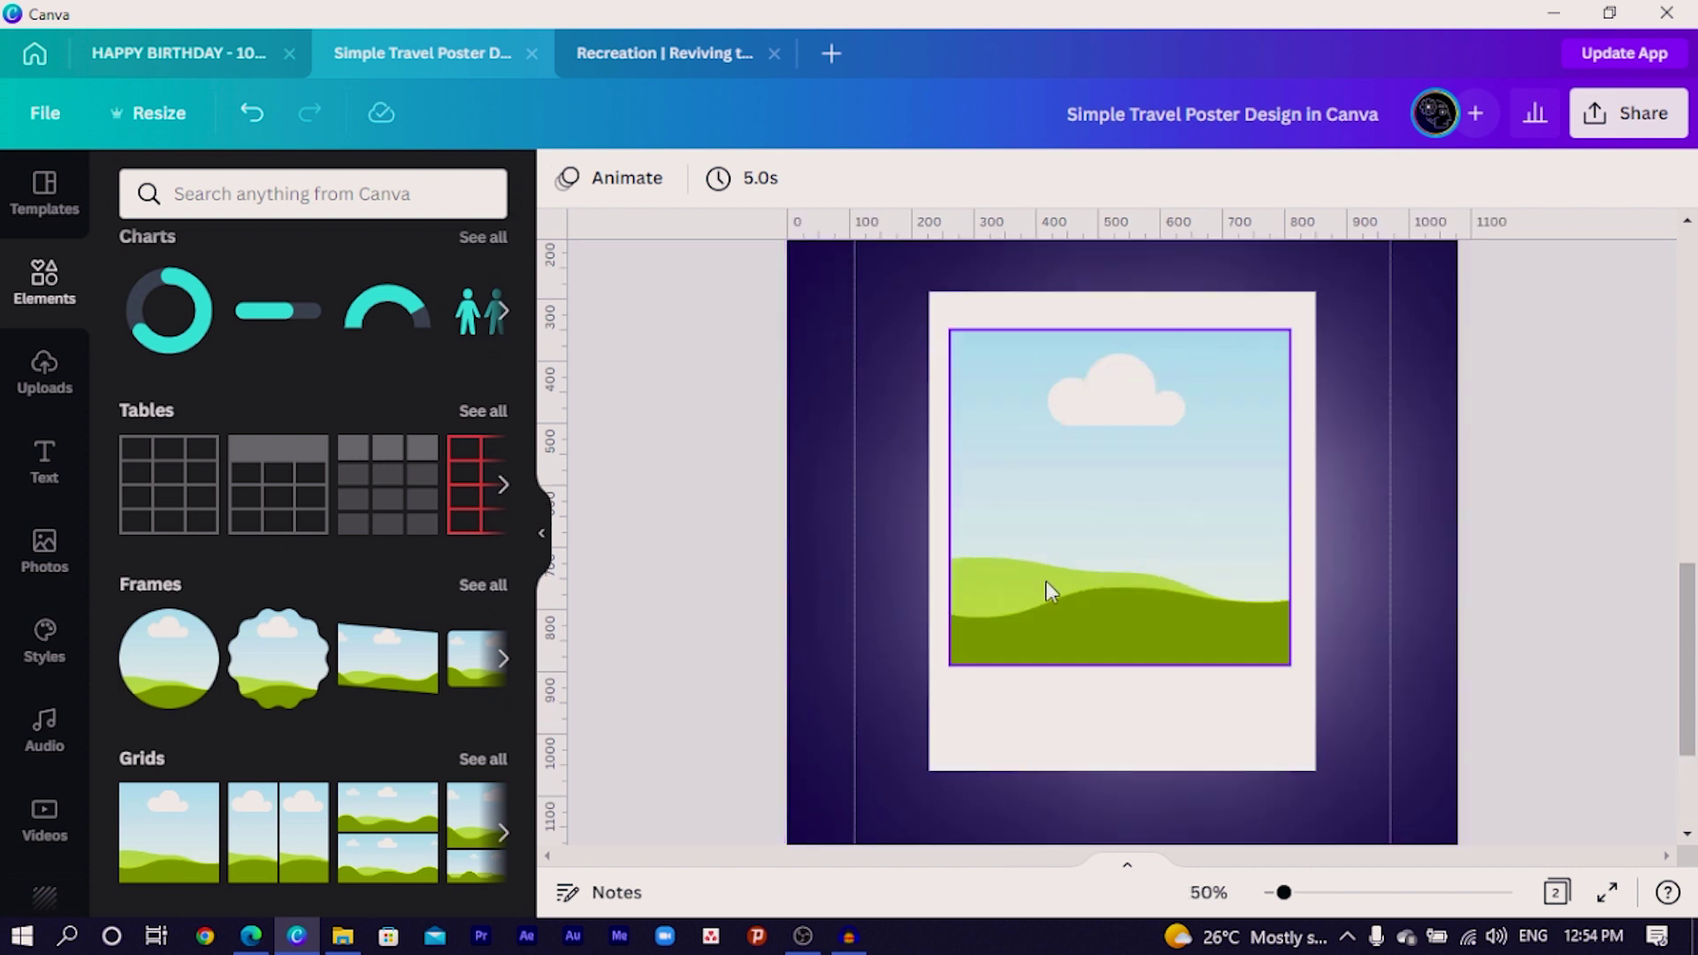
{"action": "left_click", "coordinate": [1083, 513]}
{"action": "left_click_drag", "start_coordinate": [1083, 513], "coordinate": [1084, 504]}
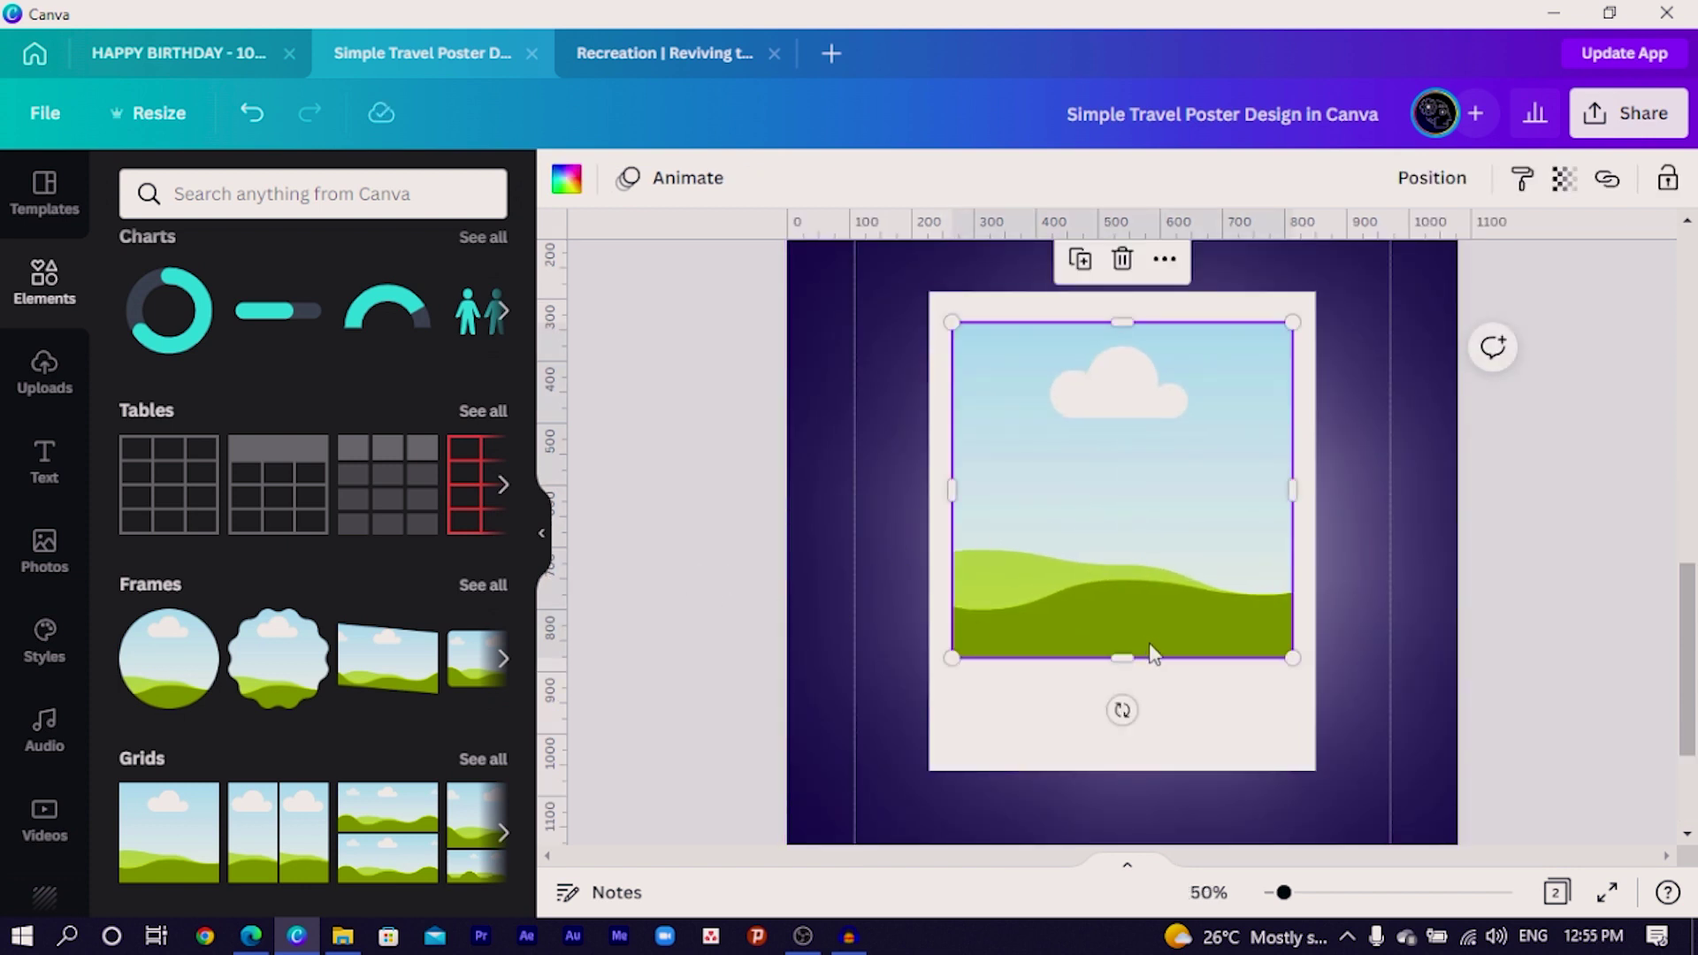
{"action": "left_click_drag", "start_coordinate": [1138, 662], "coordinate": [1139, 697]}
{"action": "left_click", "coordinate": [680, 611]}
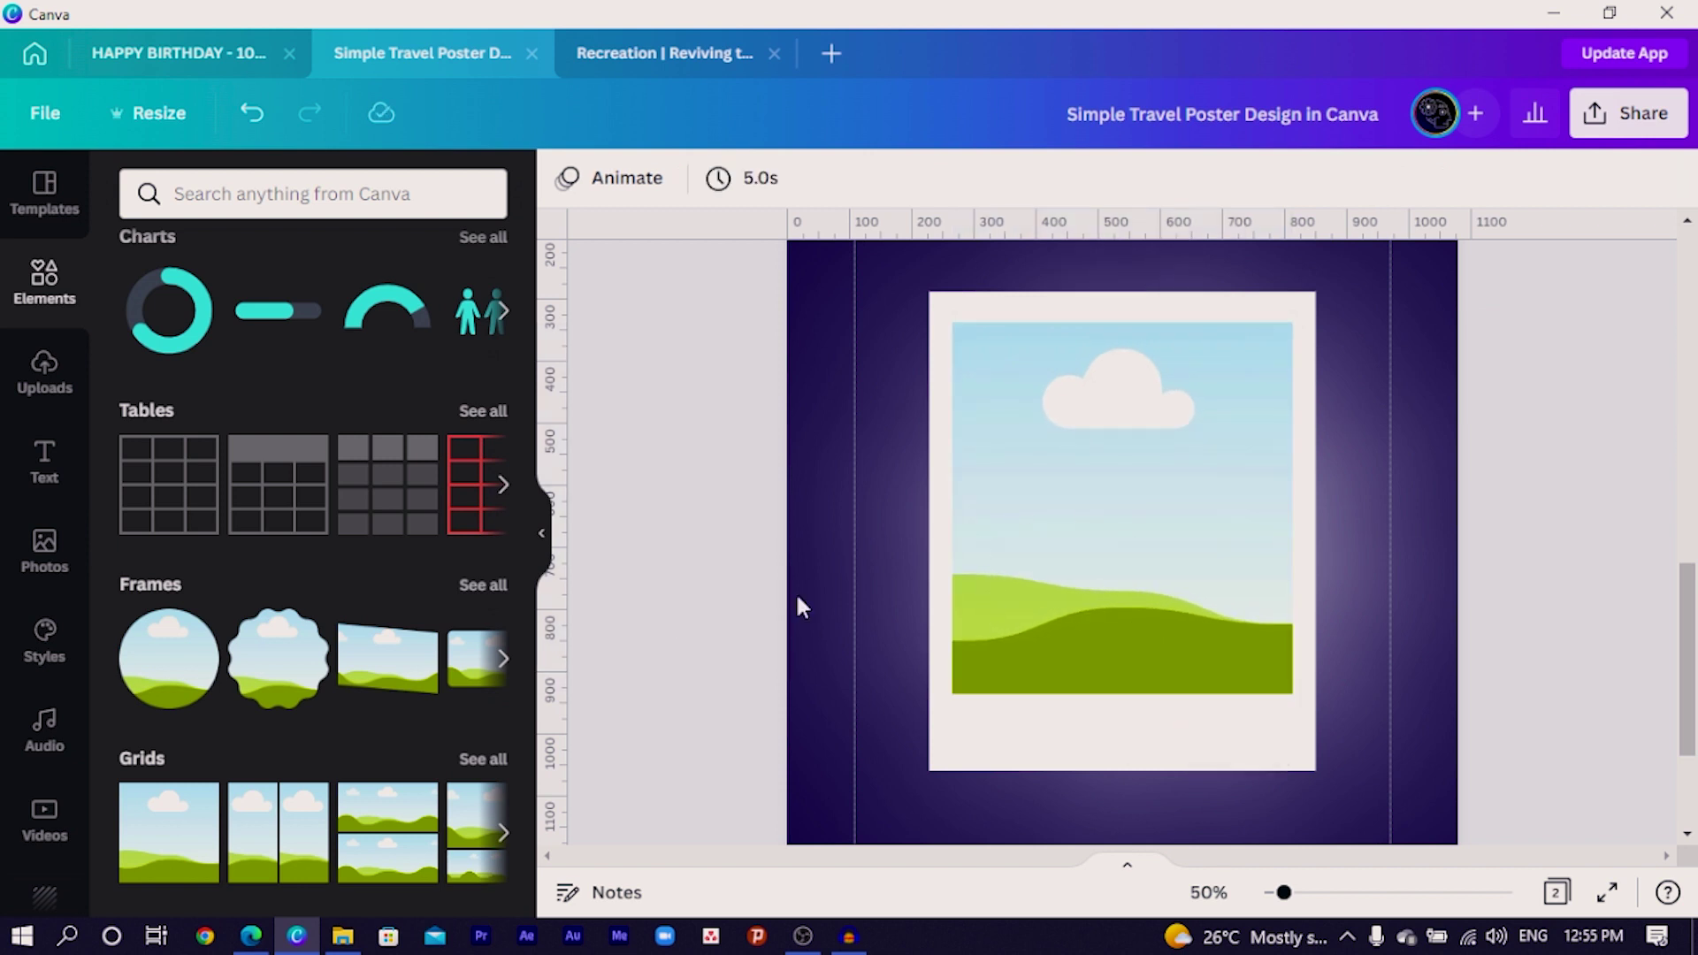
{"action": "left_click", "coordinate": [1086, 564]}
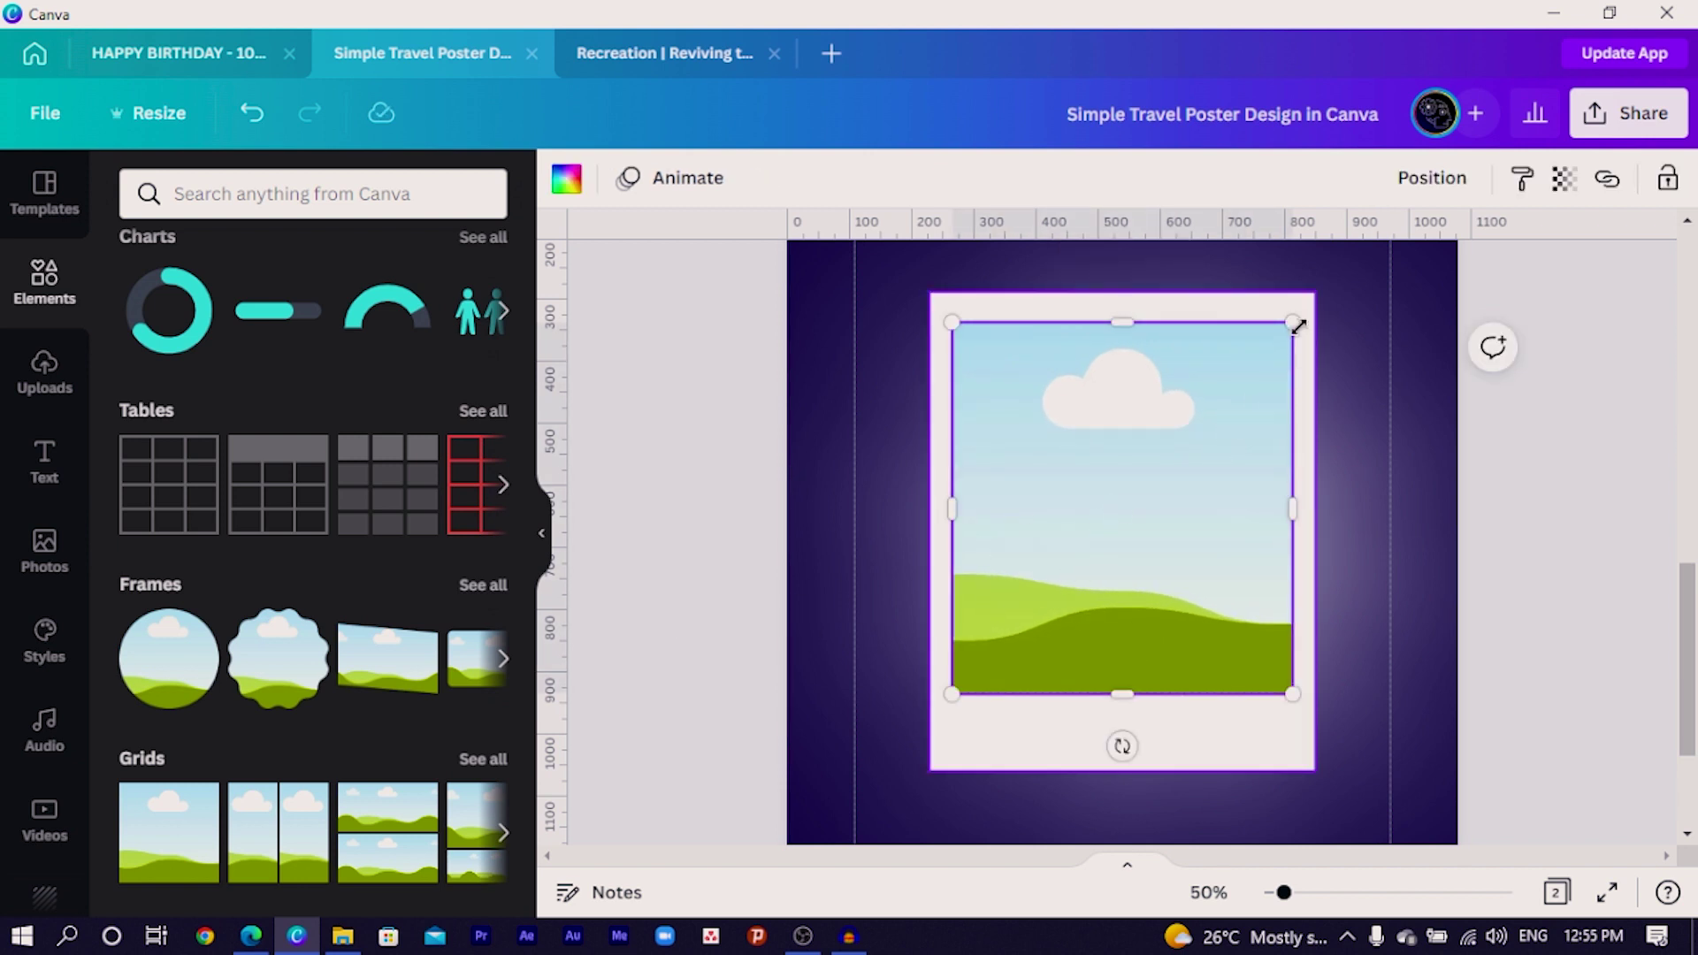
{"action": "left_click_drag", "start_coordinate": [1294, 323], "coordinate": [1301, 313]}
{"action": "left_click", "coordinate": [656, 427]}
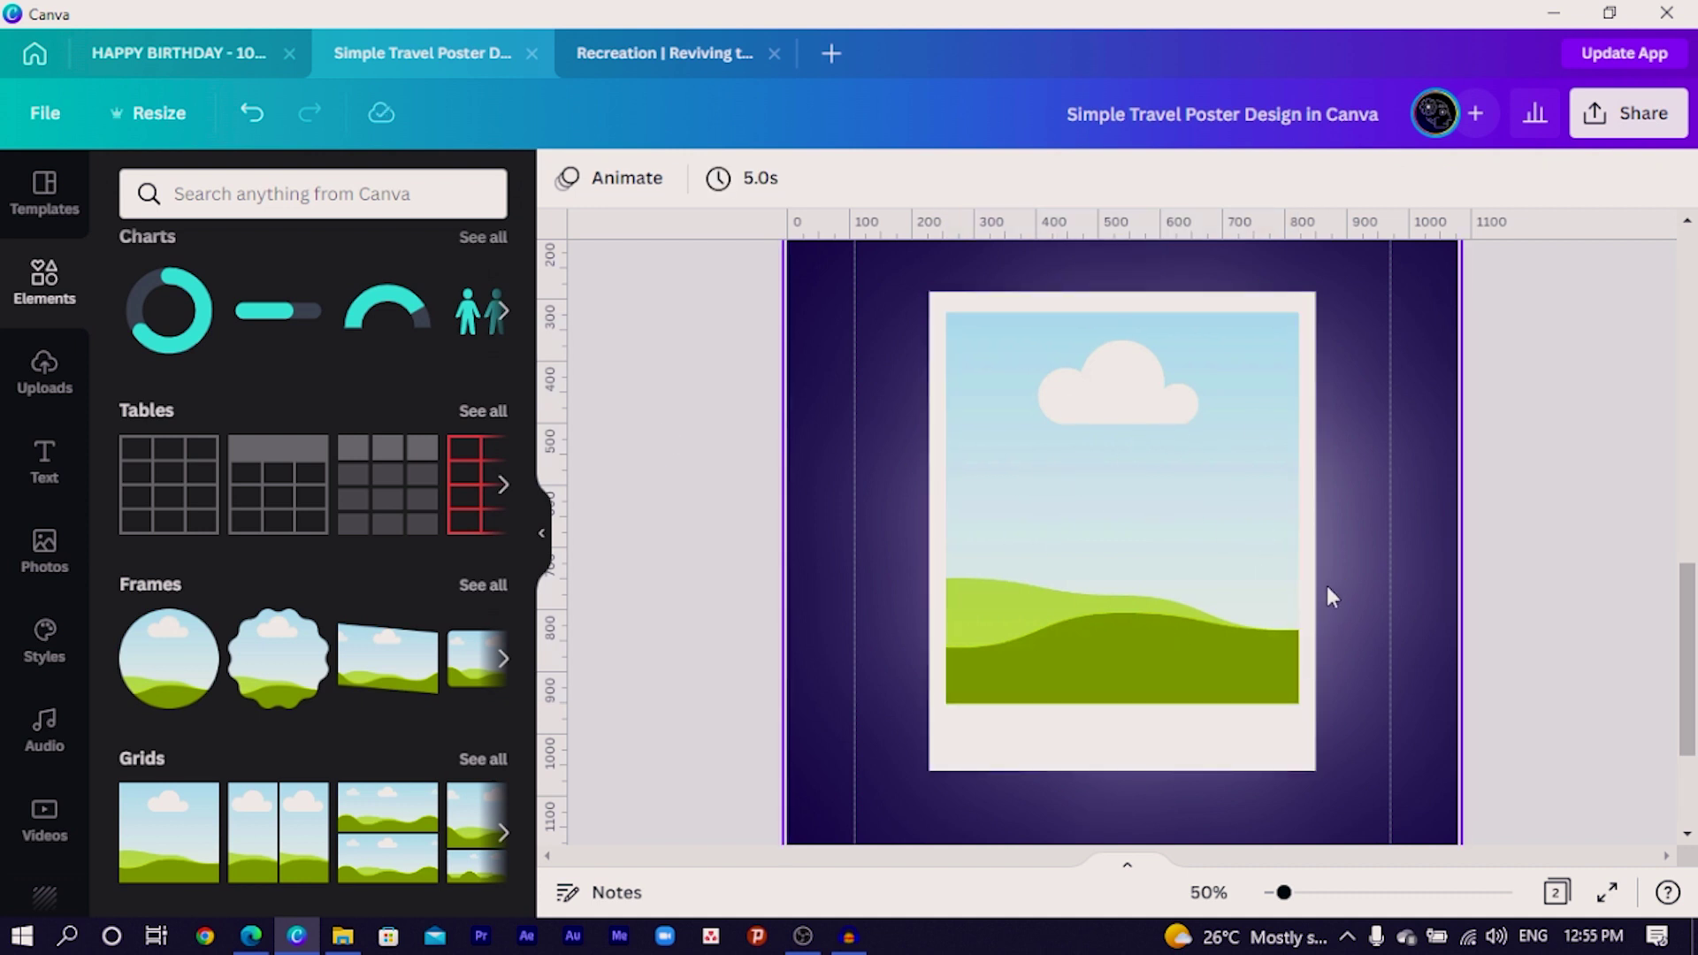
{"action": "left_click", "coordinate": [1238, 761]}
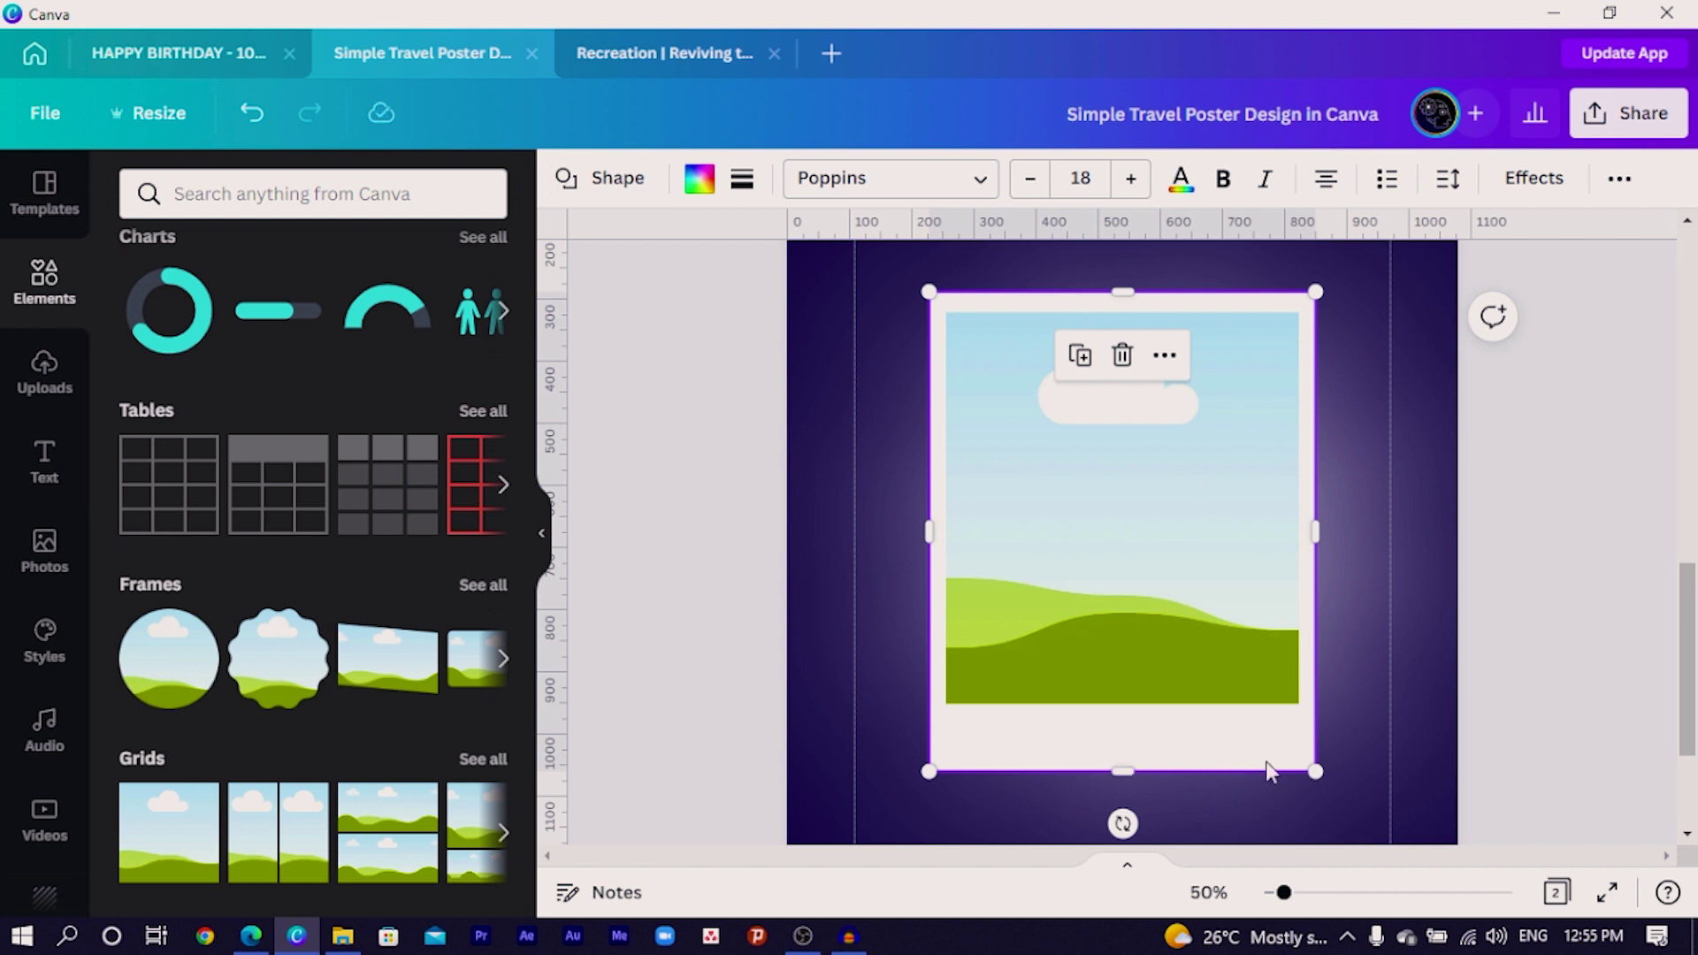
{"action": "left_click", "coordinate": [1538, 180]}
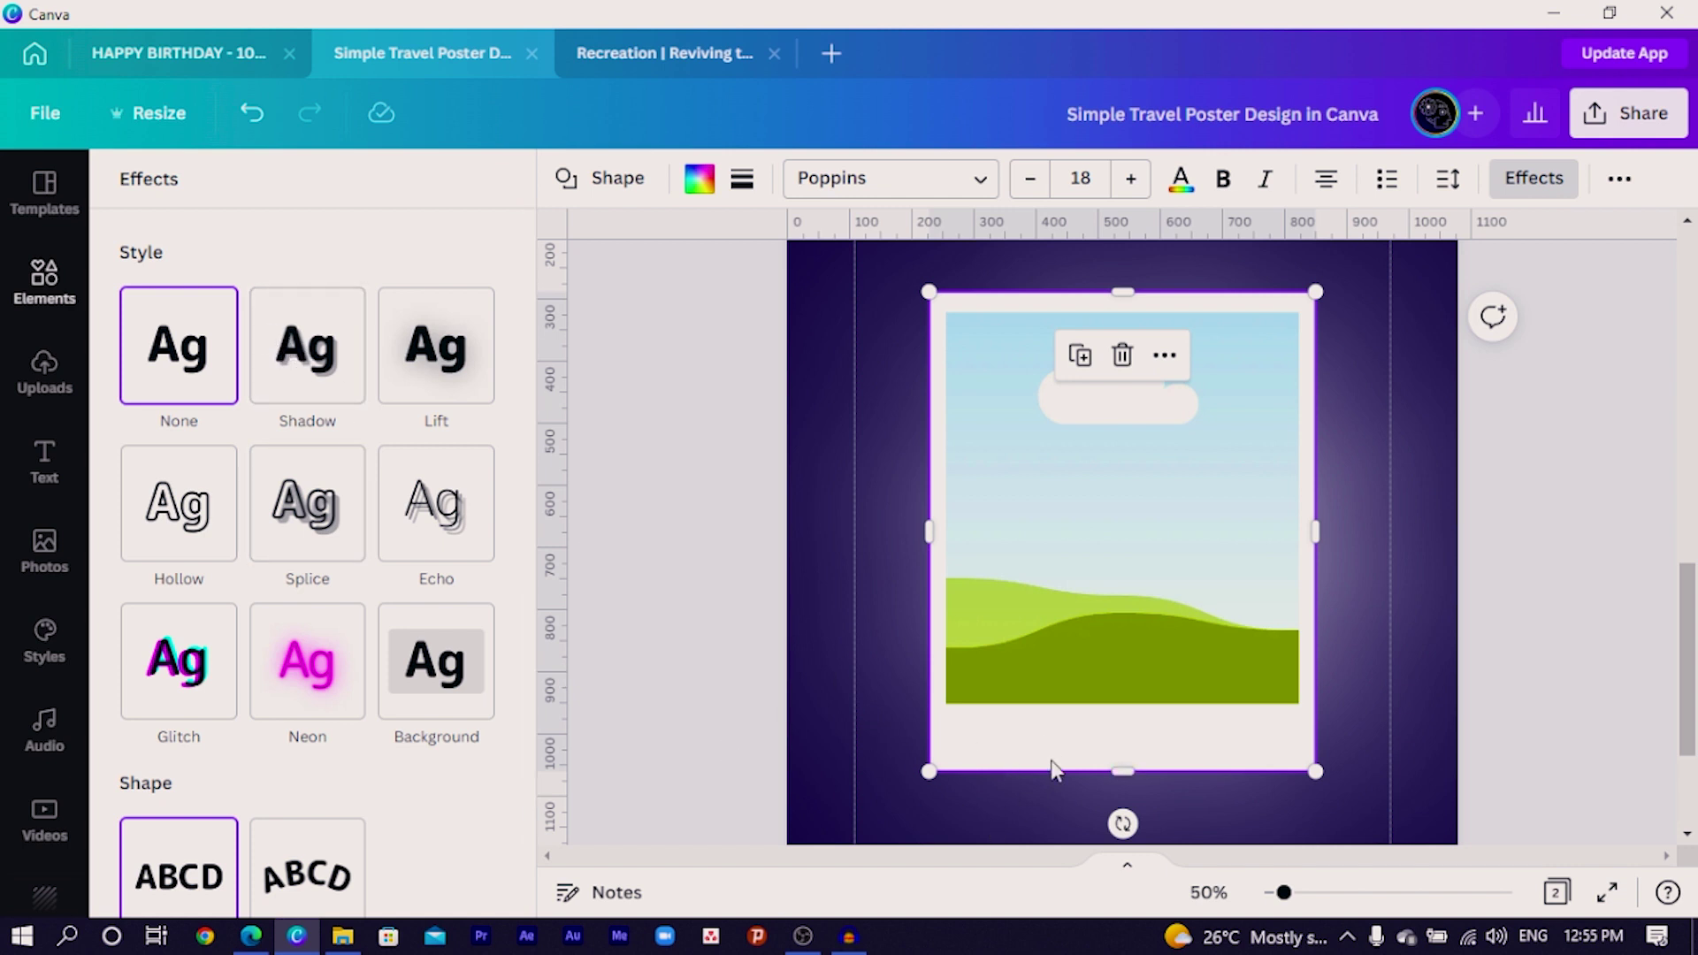
{"action": "left_click", "coordinate": [688, 656]}
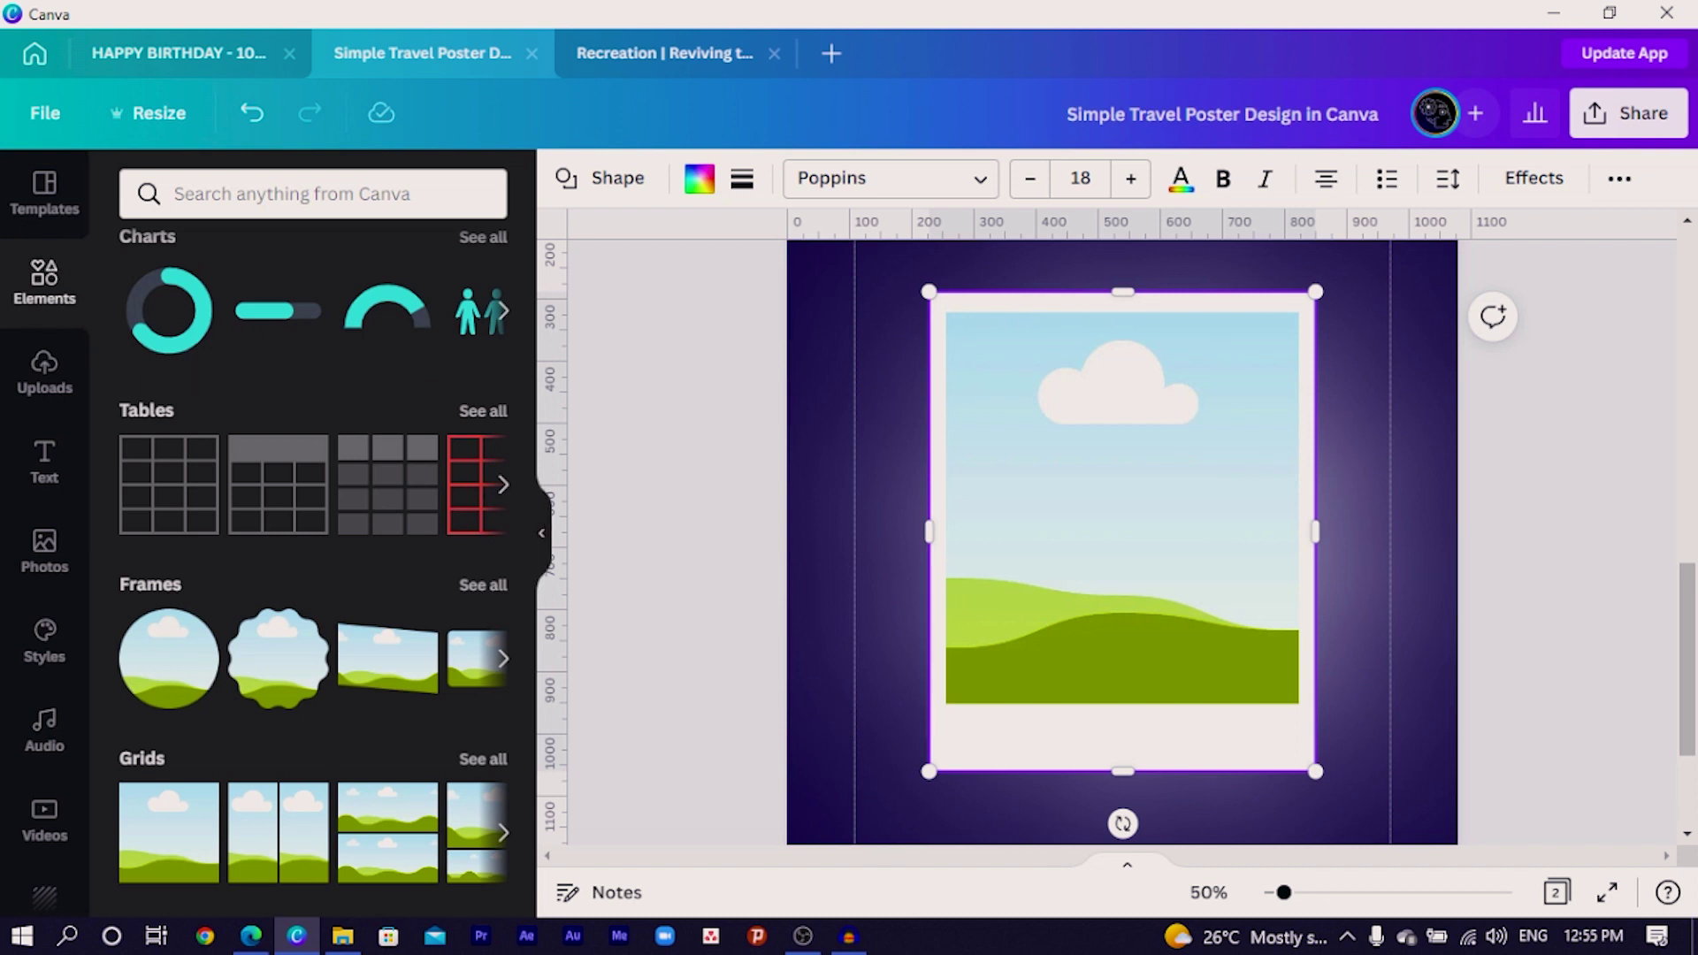
Add the thin rectangular shadow image from the uploads and move it to the lower-left corner of the white frame.
{"action": "left_click", "coordinate": [33, 400]}
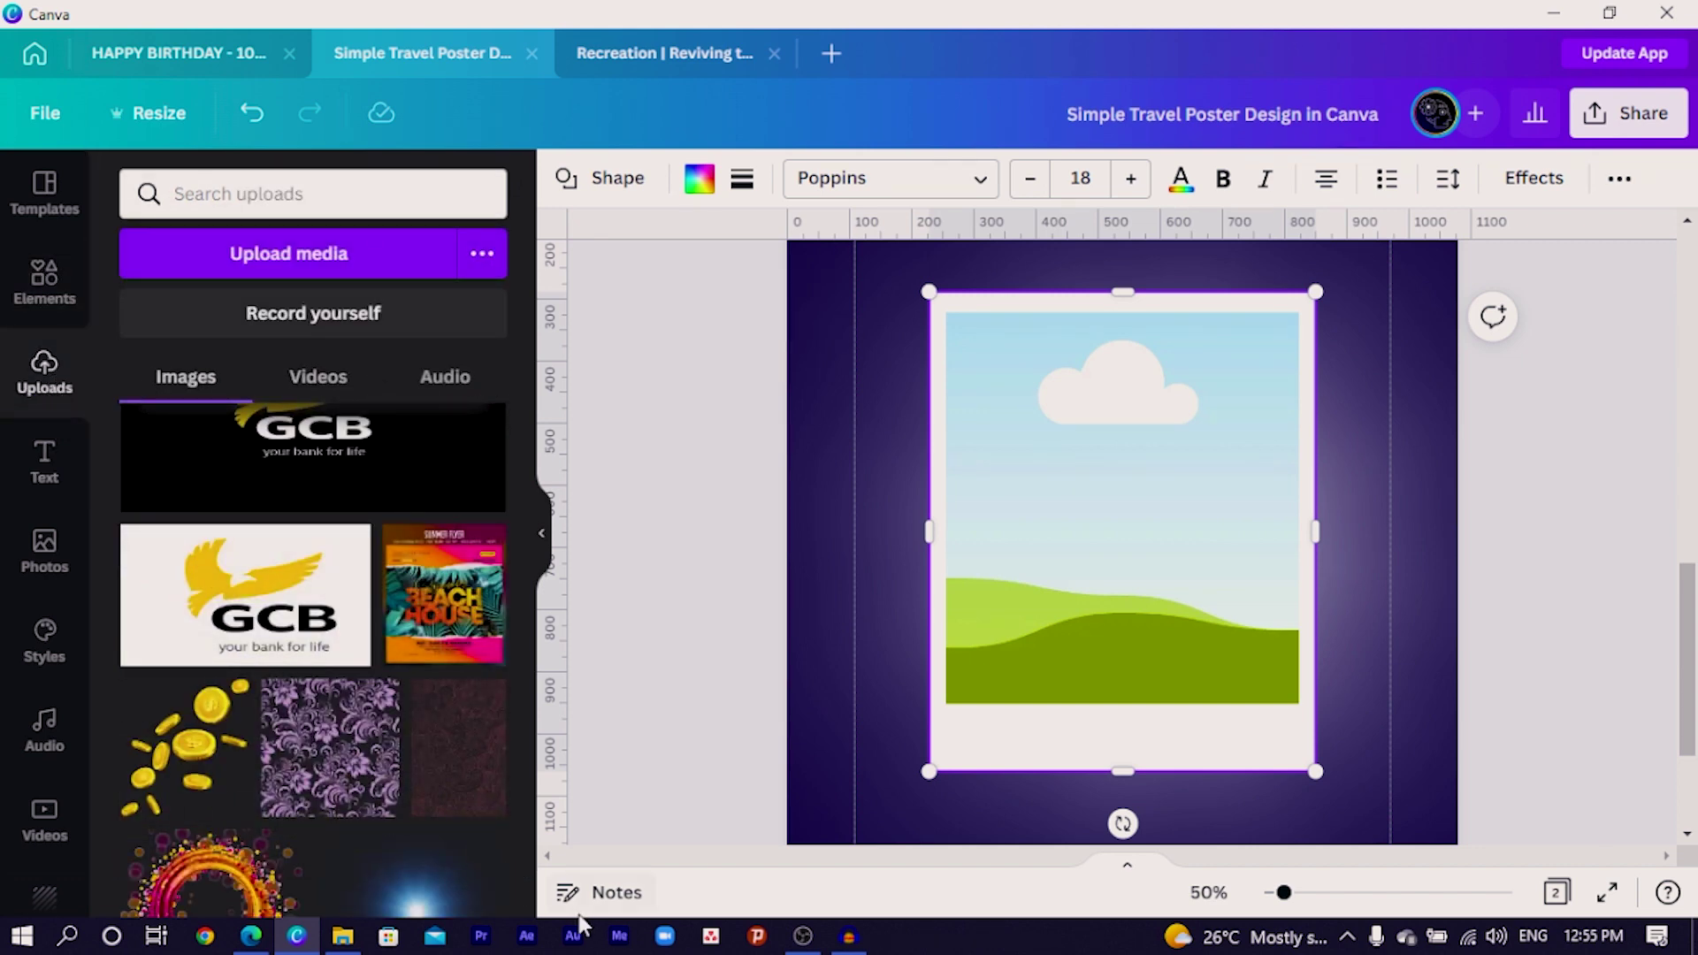
{"action": "scroll", "coordinate": [535, 911], "scroll_direction": "down", "scroll_amount": 10}
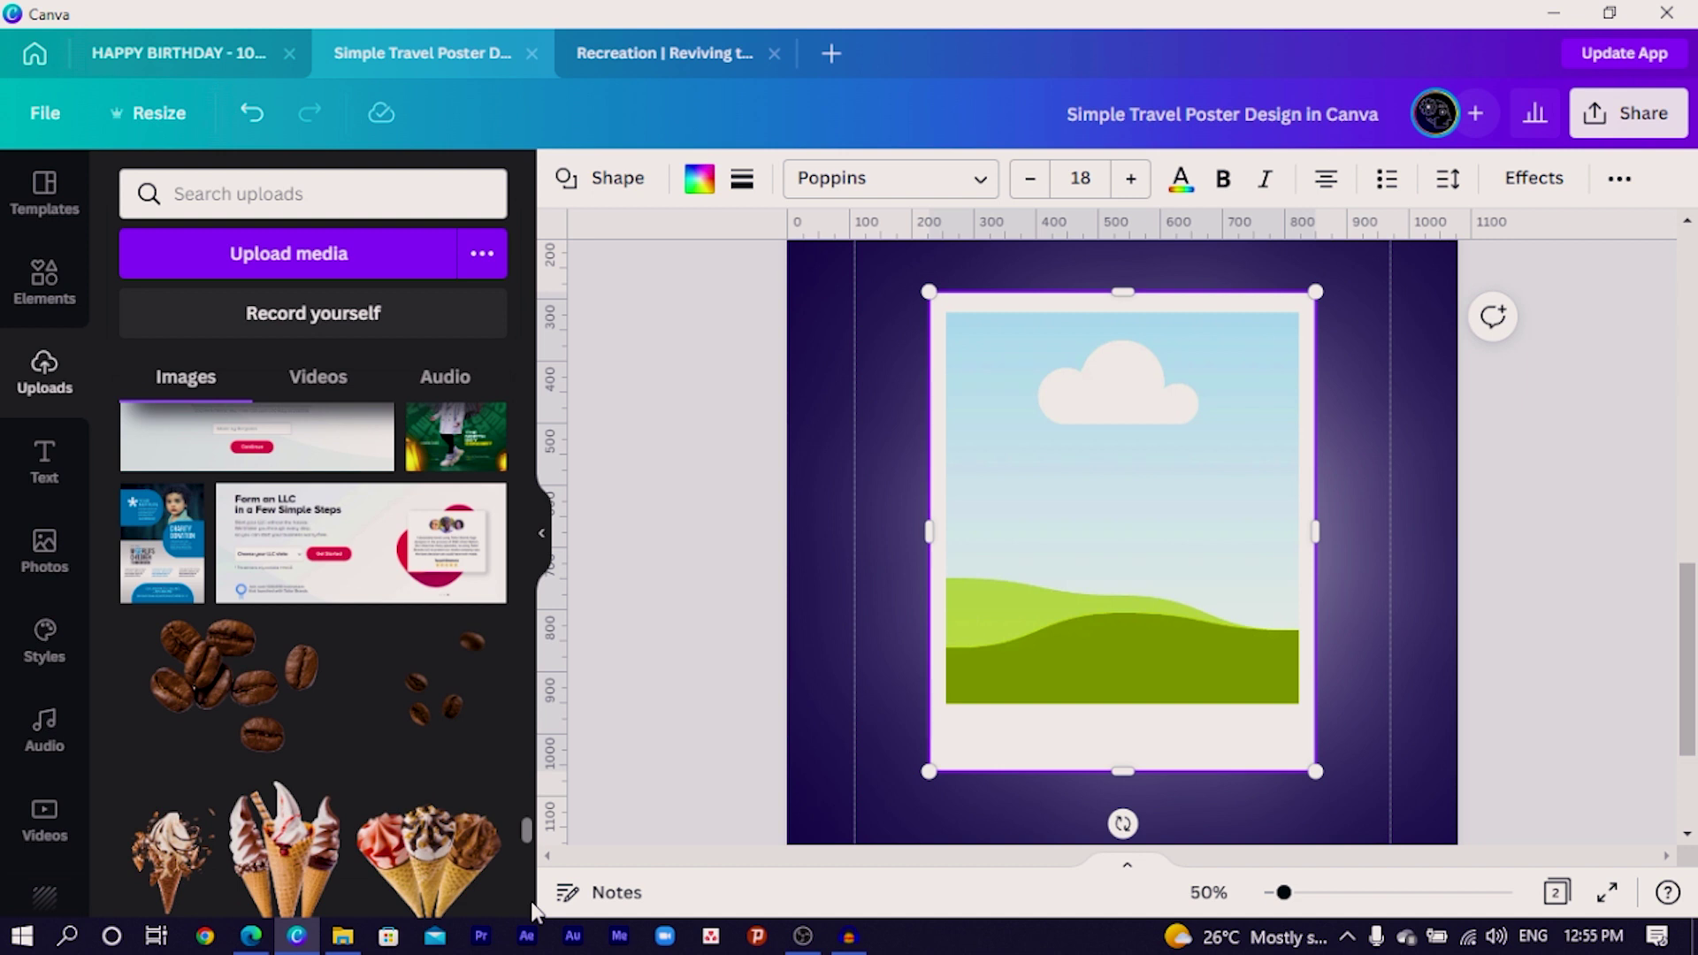
{"action": "scroll", "coordinate": [247, 686], "scroll_direction": "down", "scroll_amount": 5}
{"action": "left_click", "coordinate": [216, 656]}
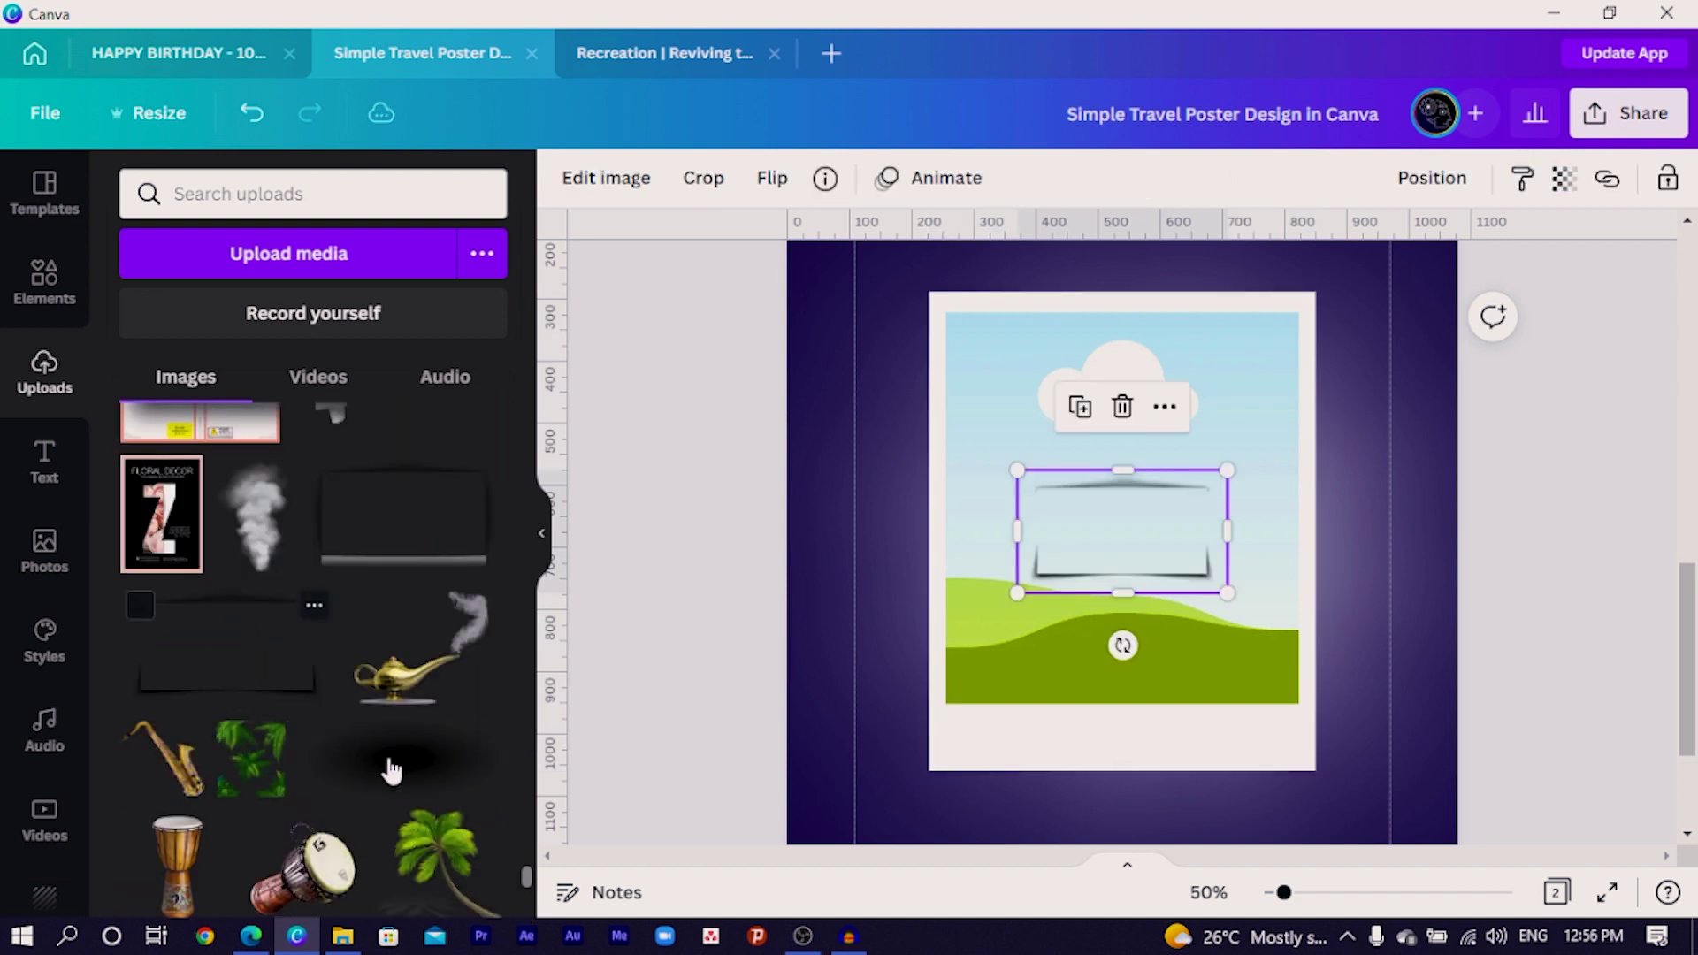
{"action": "left_click_drag", "start_coordinate": [1099, 568], "coordinate": [959, 800]}
Crop off the upper half of the shadow image, enlarge it past the frame's width and centre it below the frame.
{"action": "scroll", "coordinate": [964, 800], "scroll_direction": "down", "scroll_amount": 3}
{"action": "left_click_drag", "start_coordinate": [967, 604], "coordinate": [974, 660]}
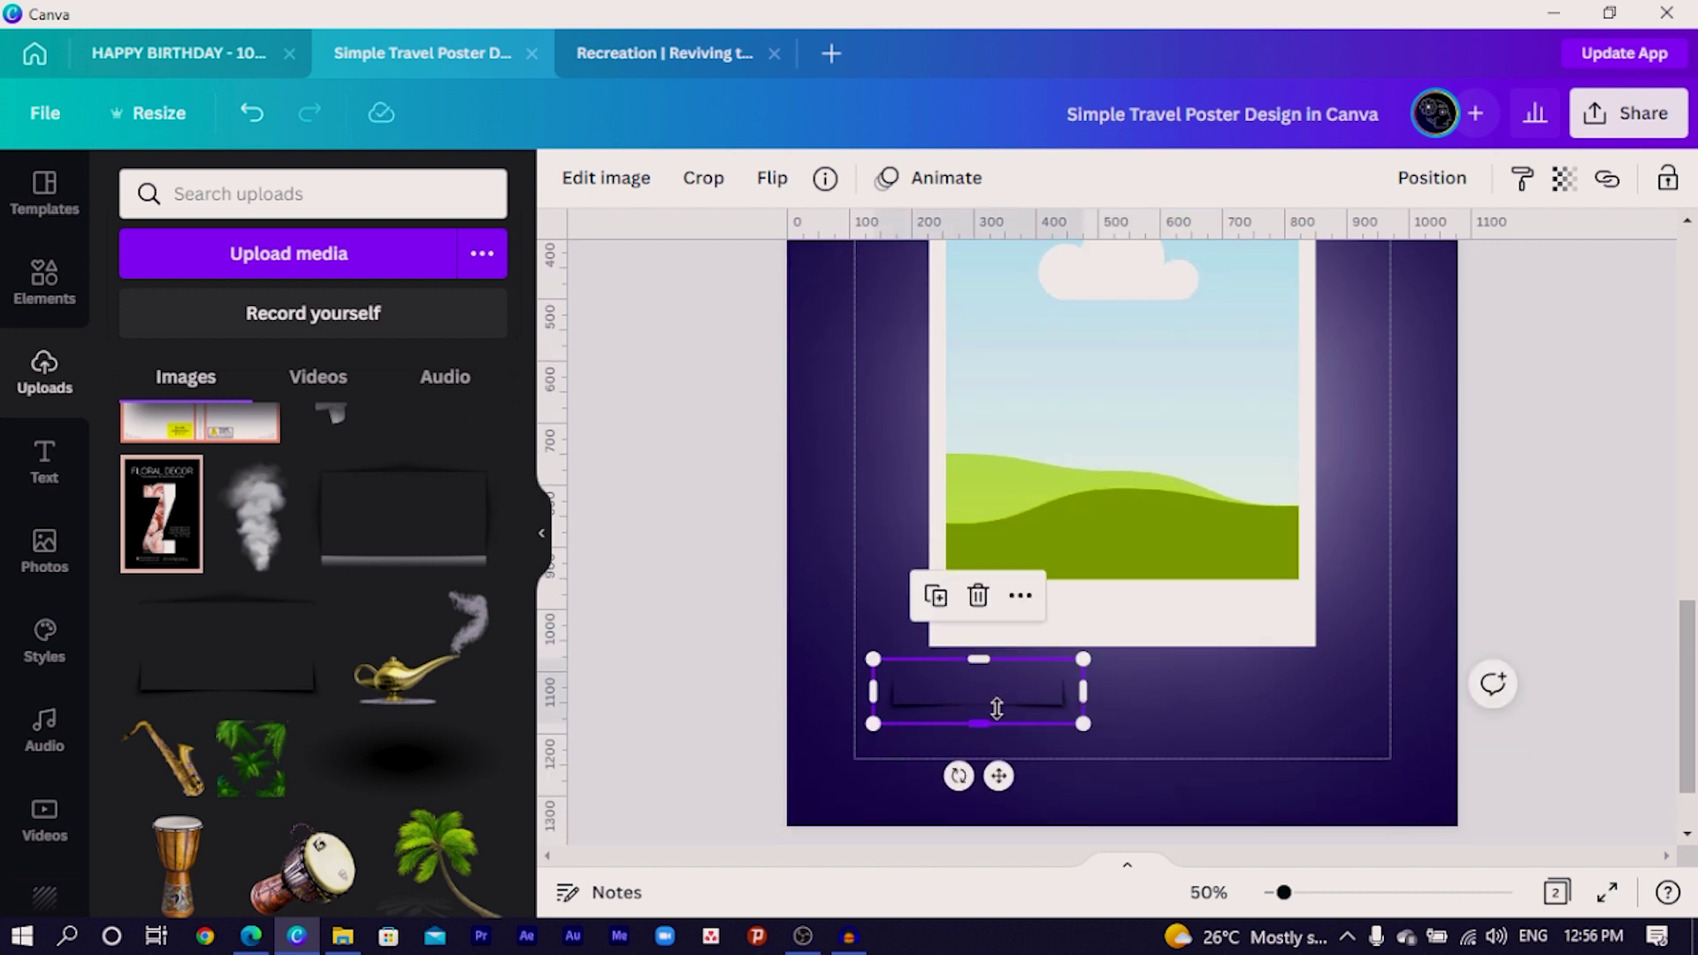
{"action": "left_click_drag", "start_coordinate": [1084, 655], "coordinate": [1350, 576]}
{"action": "left_click_drag", "start_coordinate": [1205, 667], "coordinate": [1210, 655]}
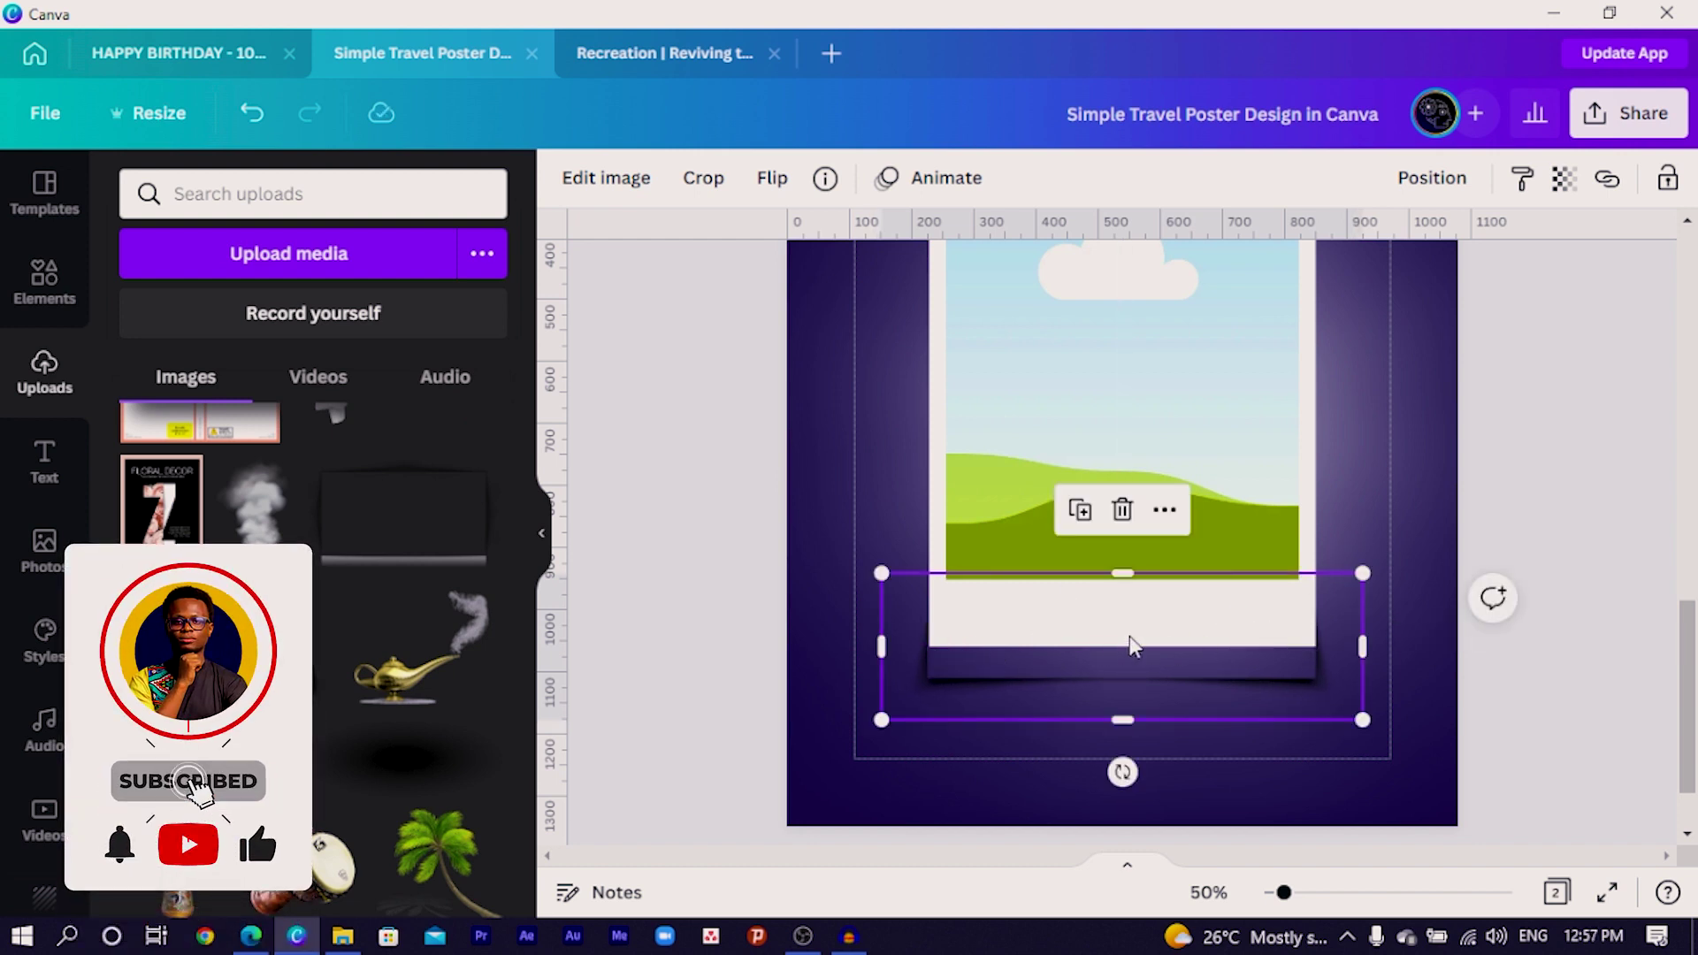
Nudge the shadow upward until it sits just under the white frame's bottom edge.
{"action": "key", "text": "Up"}
{"action": "key", "text": "Up"}
{"action": "key", "text": "Up"}
{"action": "key", "text": "Up"}
{"action": "key", "text": "Up"}
{"action": "key", "text": "Up"}
{"action": "key", "text": "Up"}
{"action": "key", "text": "Up"}
{"action": "key", "text": "Up"}
{"action": "key", "text": "Up"}
{"action": "key", "text": "Up"}
{"action": "key", "text": "Up"}
{"action": "key", "text": "Up"}
{"action": "key", "text": "Up"}
{"action": "key", "text": "Up"}
{"action": "key", "text": "Up"}
{"action": "key", "text": "Up"}
{"action": "key", "text": "Up"}
{"action": "key", "text": "Up"}
{"action": "key", "text": "Up"}
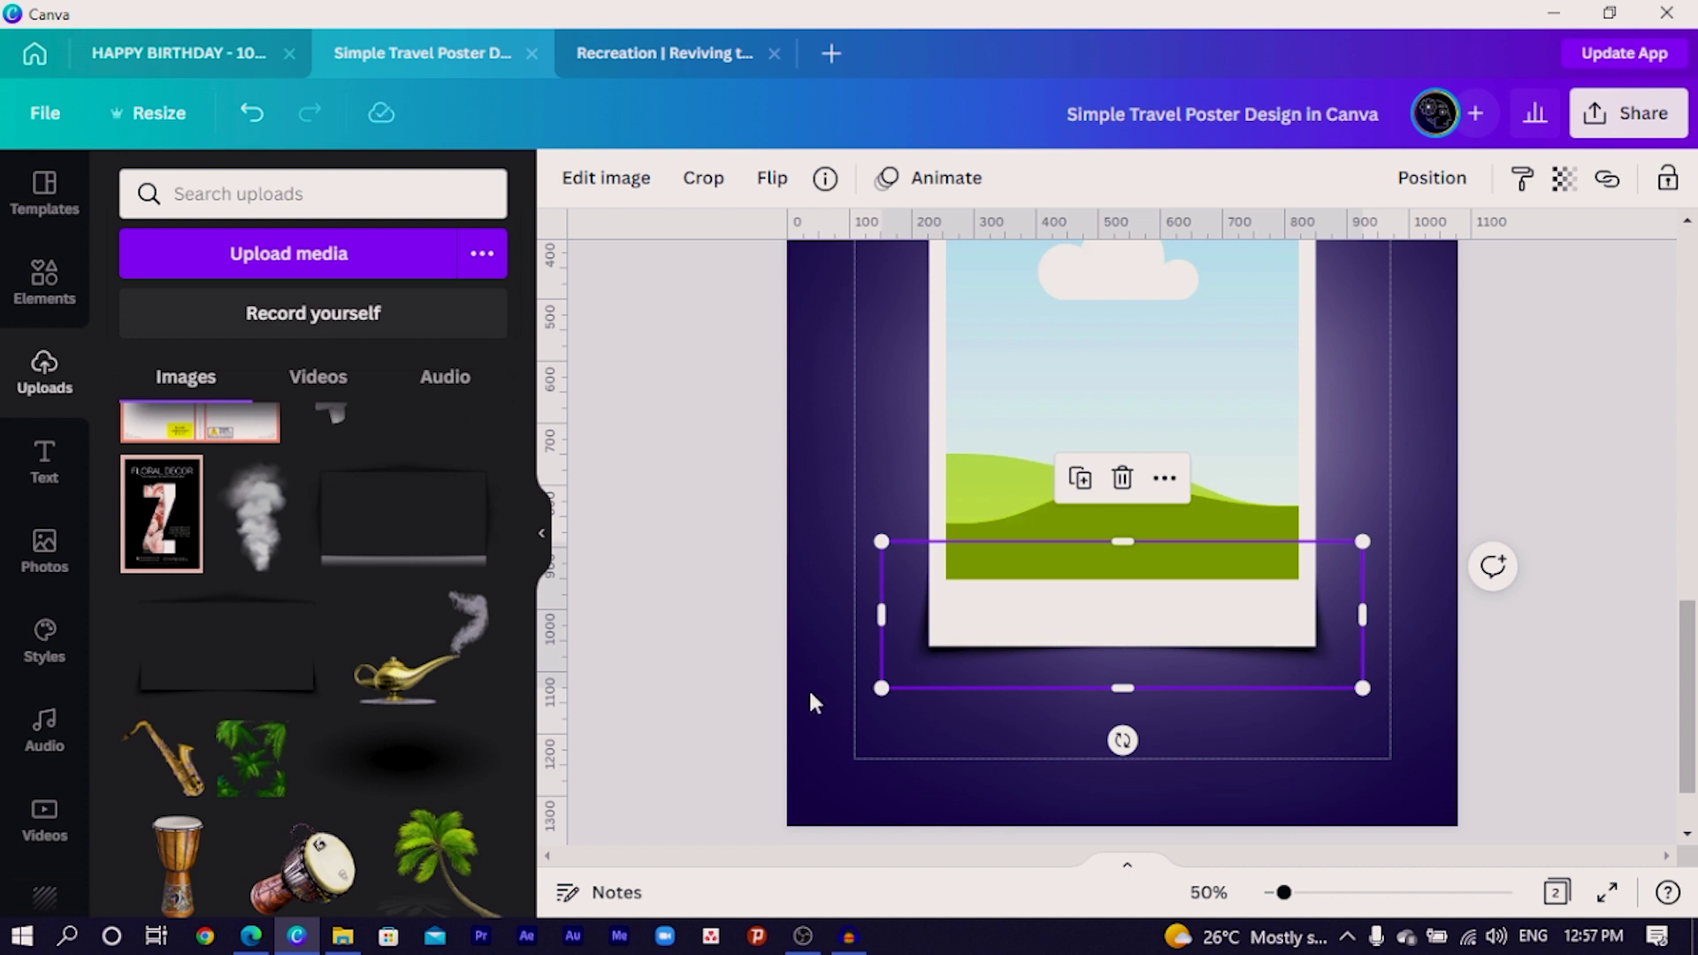
Duplicate the shadow image and flip the copy vertically.
{"action": "key", "text": "shift+Right"}
{"action": "key", "text": "shift+Right"}
{"action": "key", "text": "shift+Down"}
{"action": "key", "text": "shift+Down"}
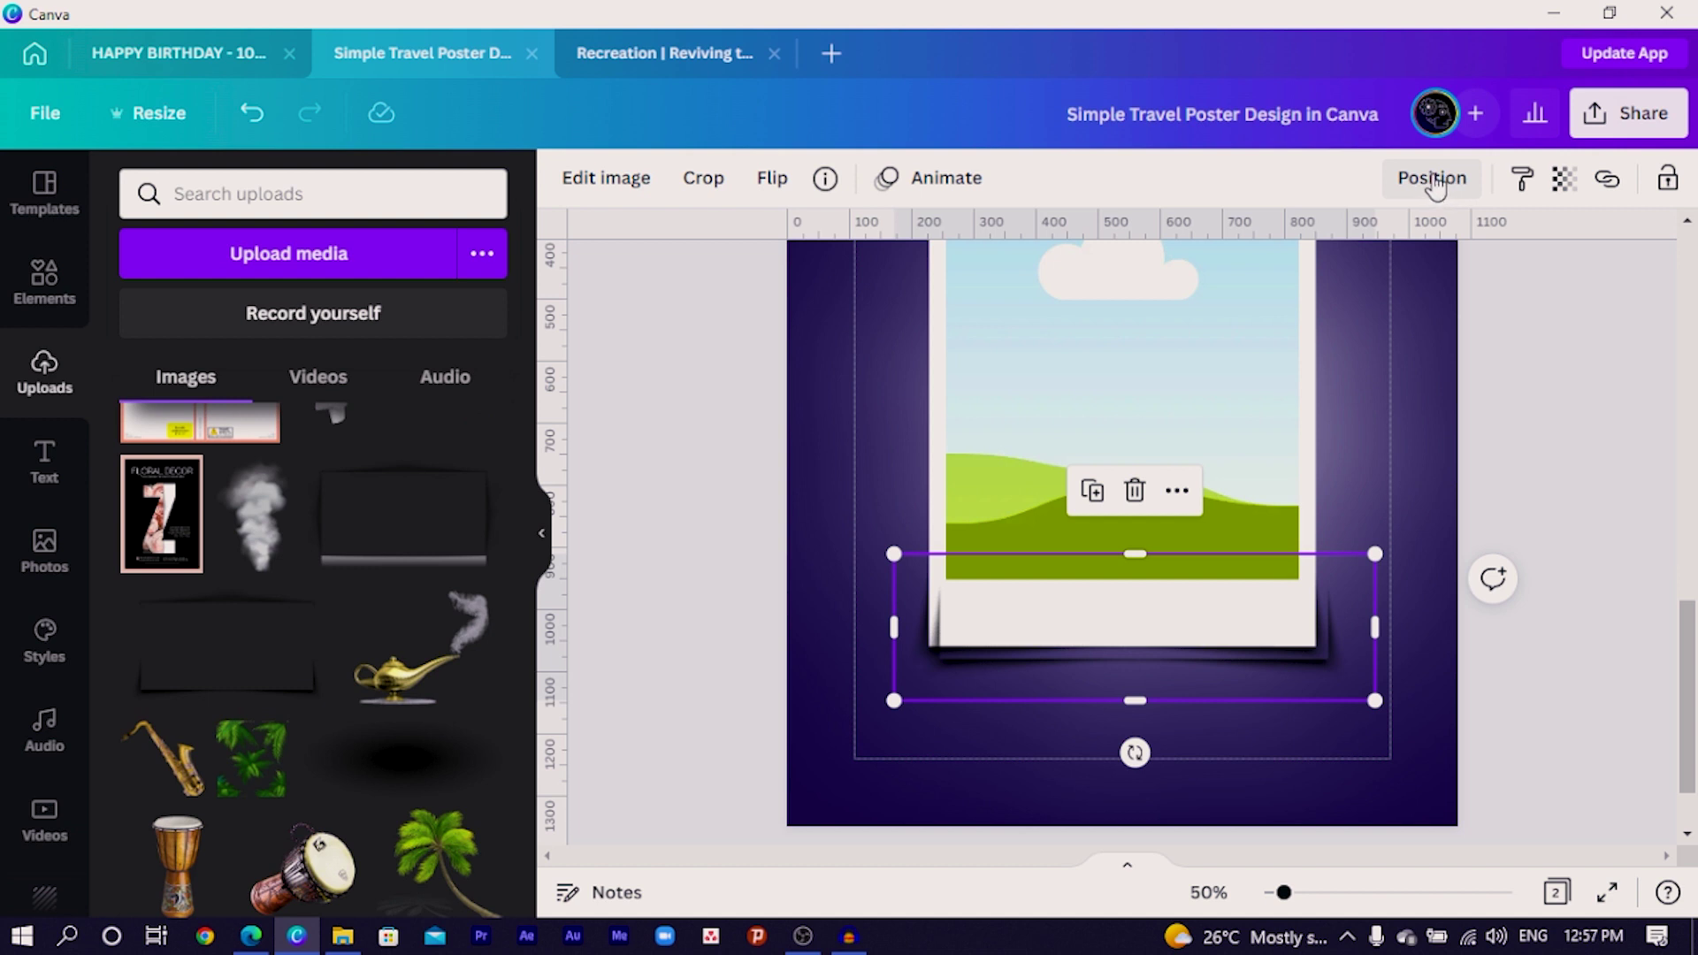
{"action": "left_click", "coordinate": [758, 181]}
{"action": "left_click", "coordinate": [845, 297]}
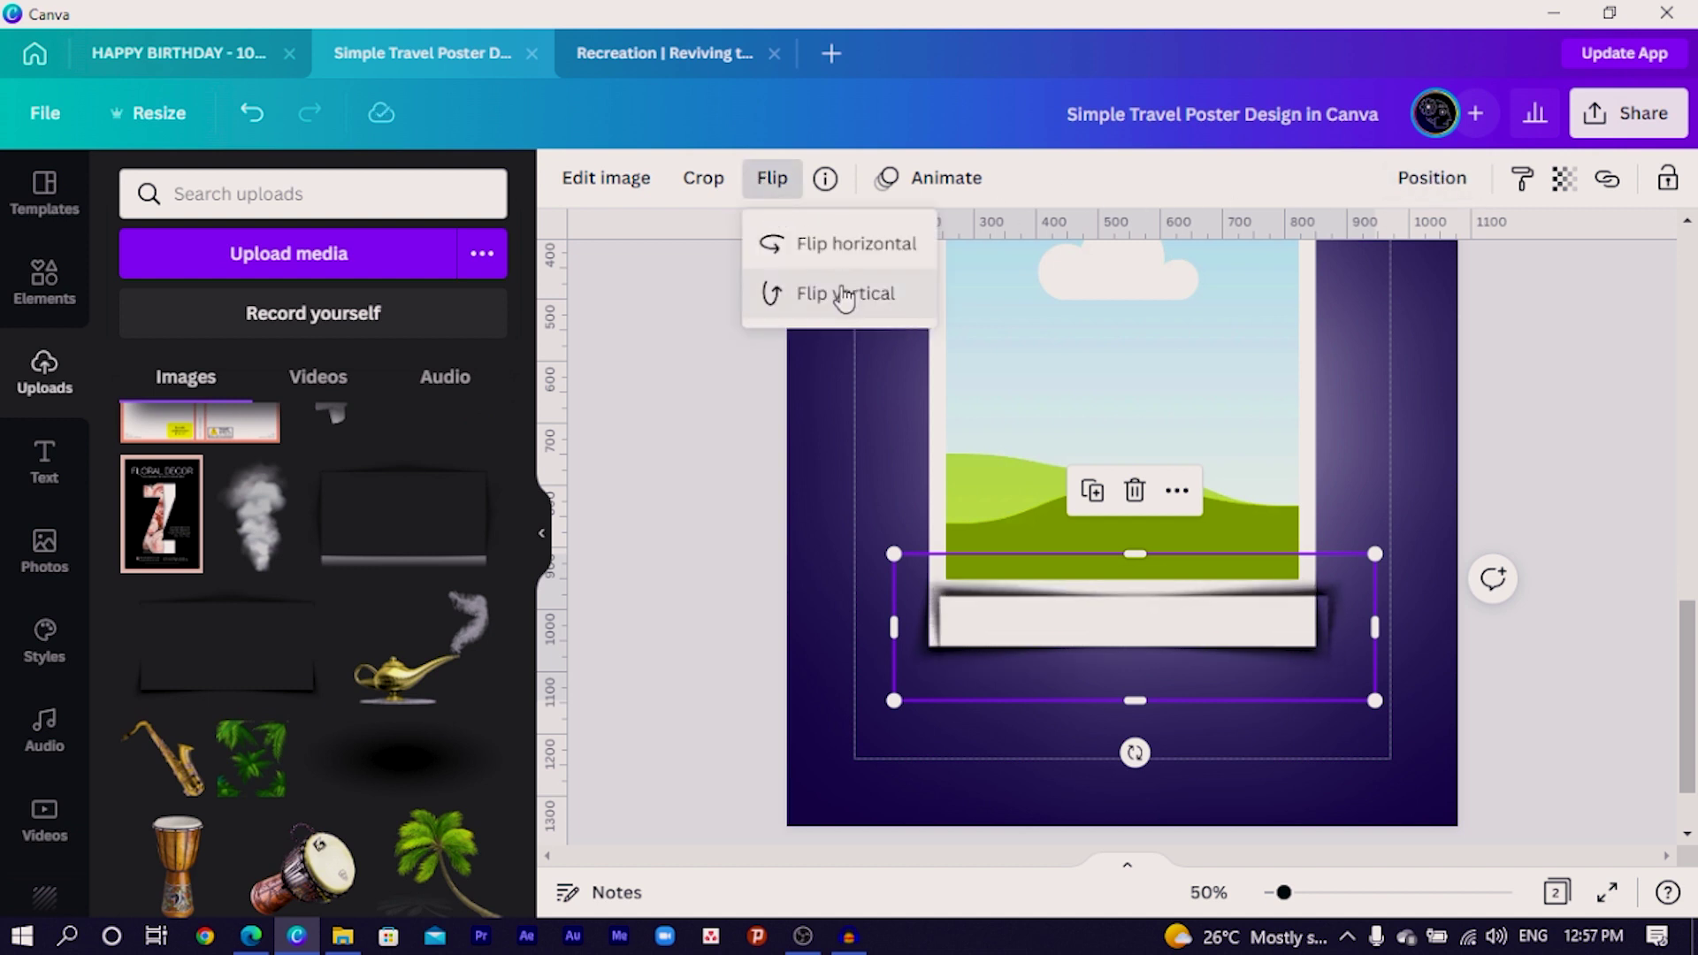
Move the flipped shadow up to the white frame's top edge and centre it horizontally on the frame.
{"action": "left_click", "coordinate": [1109, 642]}
{"action": "scroll", "coordinate": [1106, 564], "scroll_direction": "down", "scroll_amount": 10}
{"action": "left_click_drag", "start_coordinate": [1109, 642], "coordinate": [1073, 730]}
{"action": "scroll", "coordinate": [1106, 563], "scroll_direction": "up", "scroll_amount": 2}
{"action": "scroll", "coordinate": [1074, 730], "scroll_direction": "down", "scroll_amount": 2}
{"action": "left_click_drag", "start_coordinate": [1067, 643], "coordinate": [1100, 683]}
{"action": "left_click_drag", "start_coordinate": [1138, 753], "coordinate": [1145, 769]}
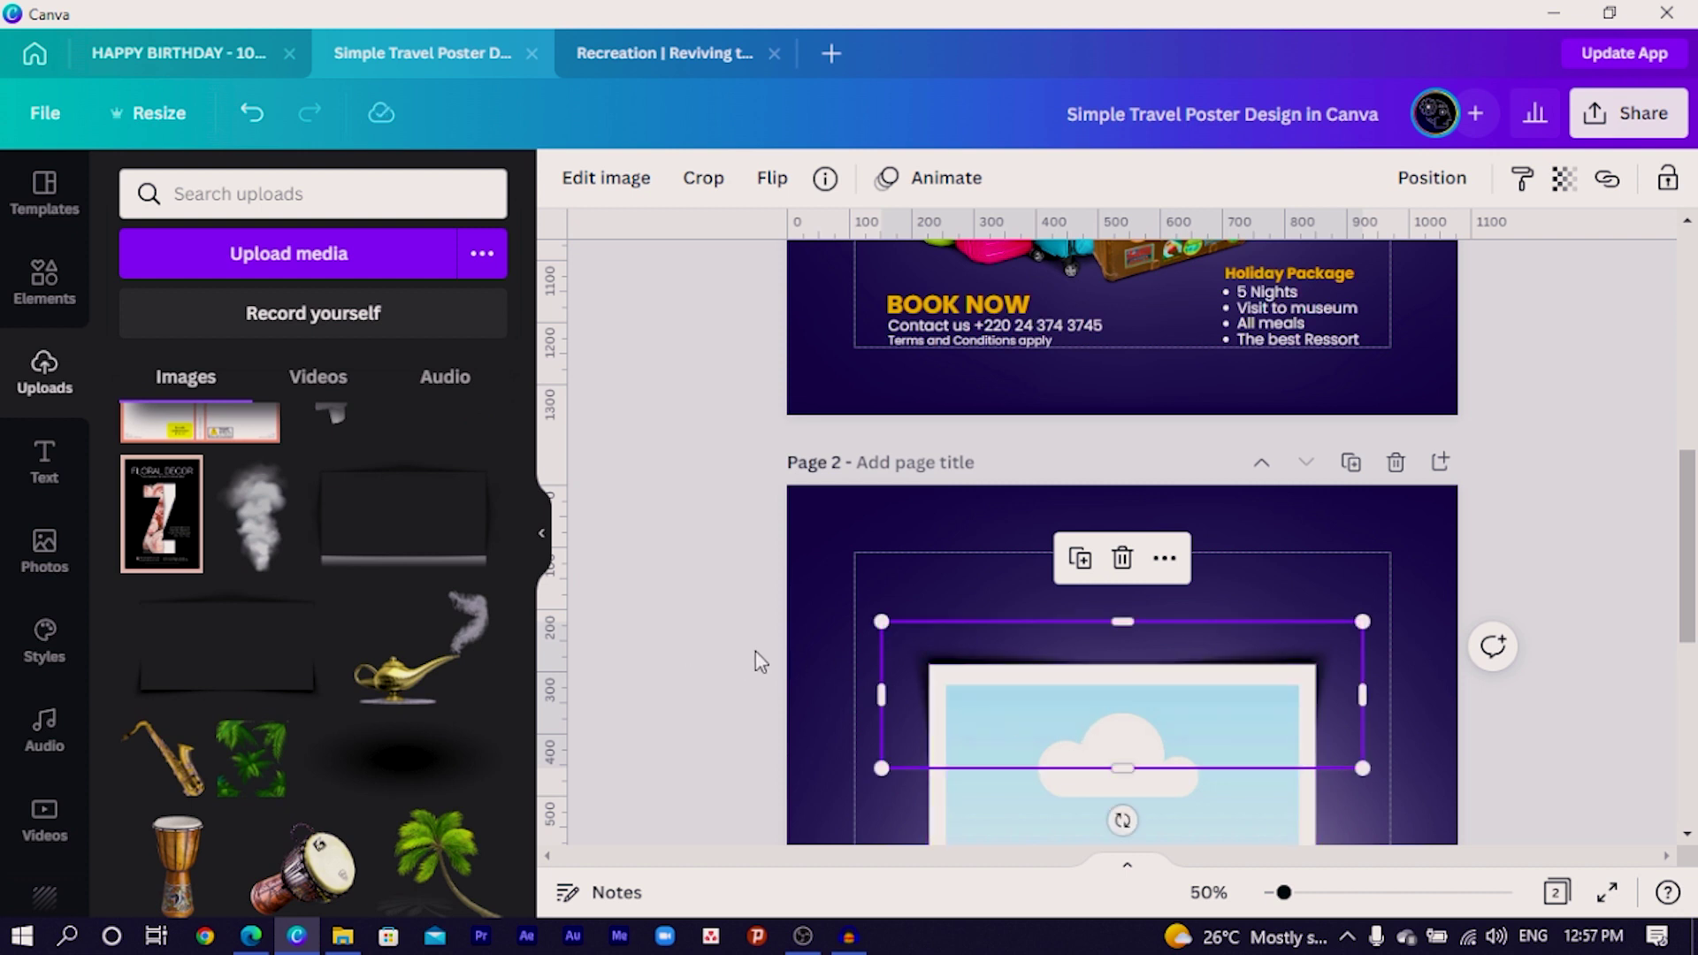
Select the top shadow, the white frame and the bottom shadow together and group them.
{"action": "scroll", "coordinate": [932, 681], "scroll_direction": "down", "scroll_amount": 3}
{"action": "scroll", "coordinate": [938, 648], "scroll_direction": "down", "scroll_amount": 4}
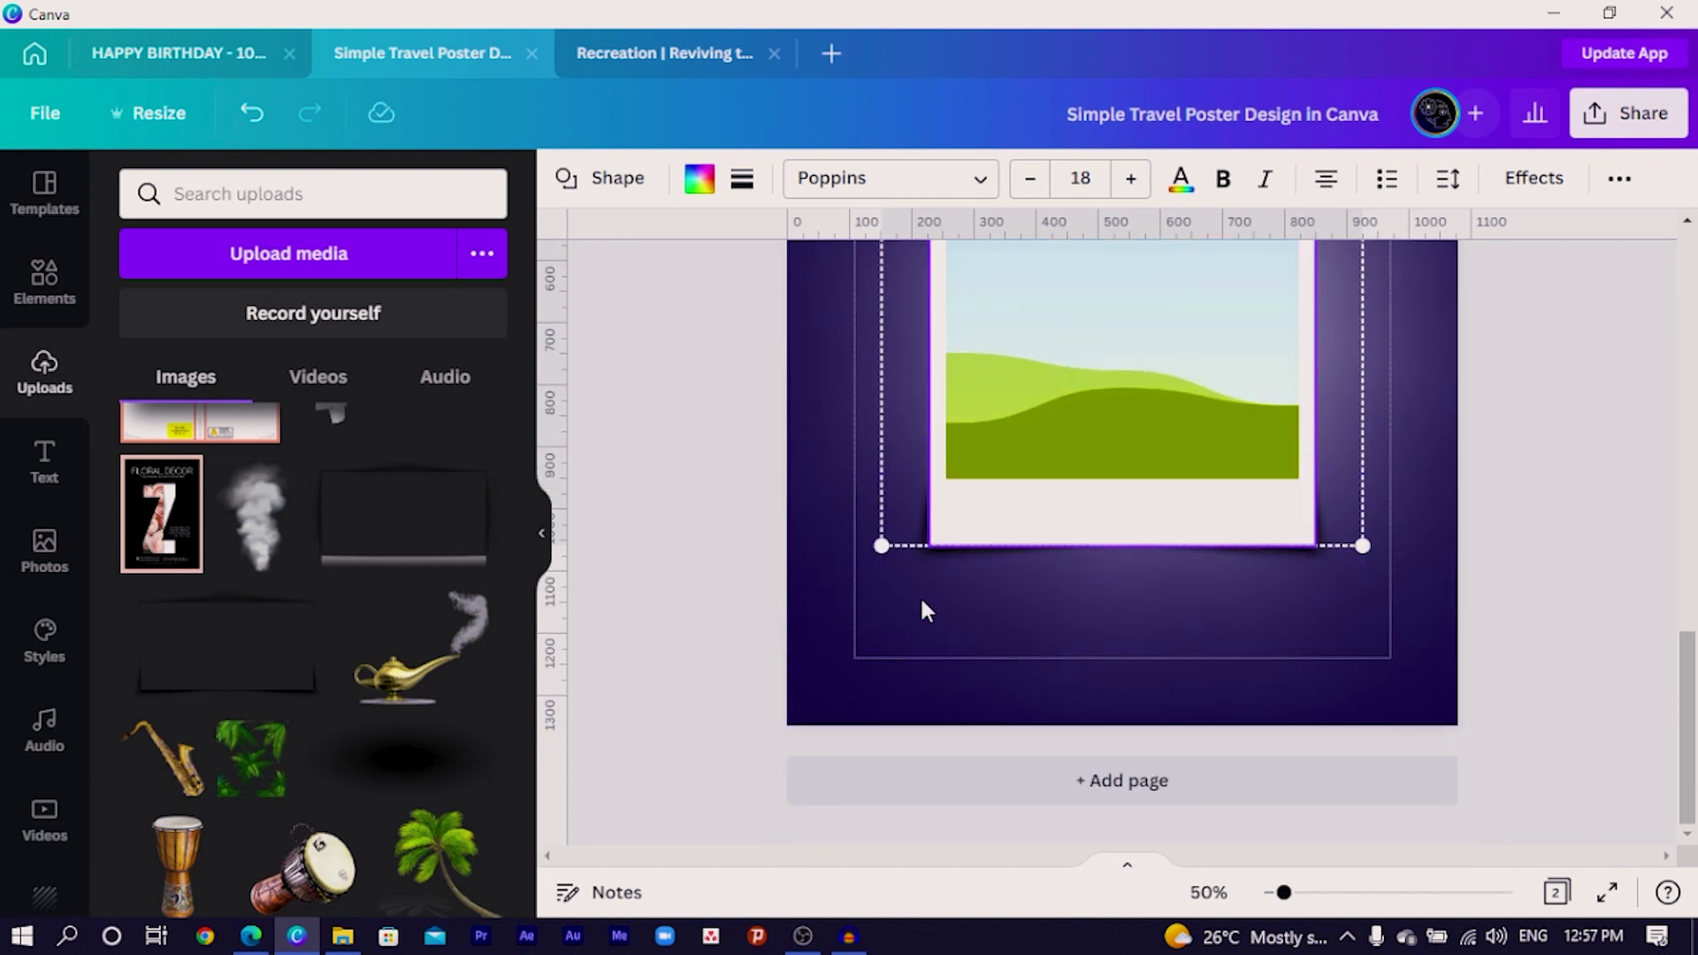
{"action": "left_click", "coordinate": [935, 570]}
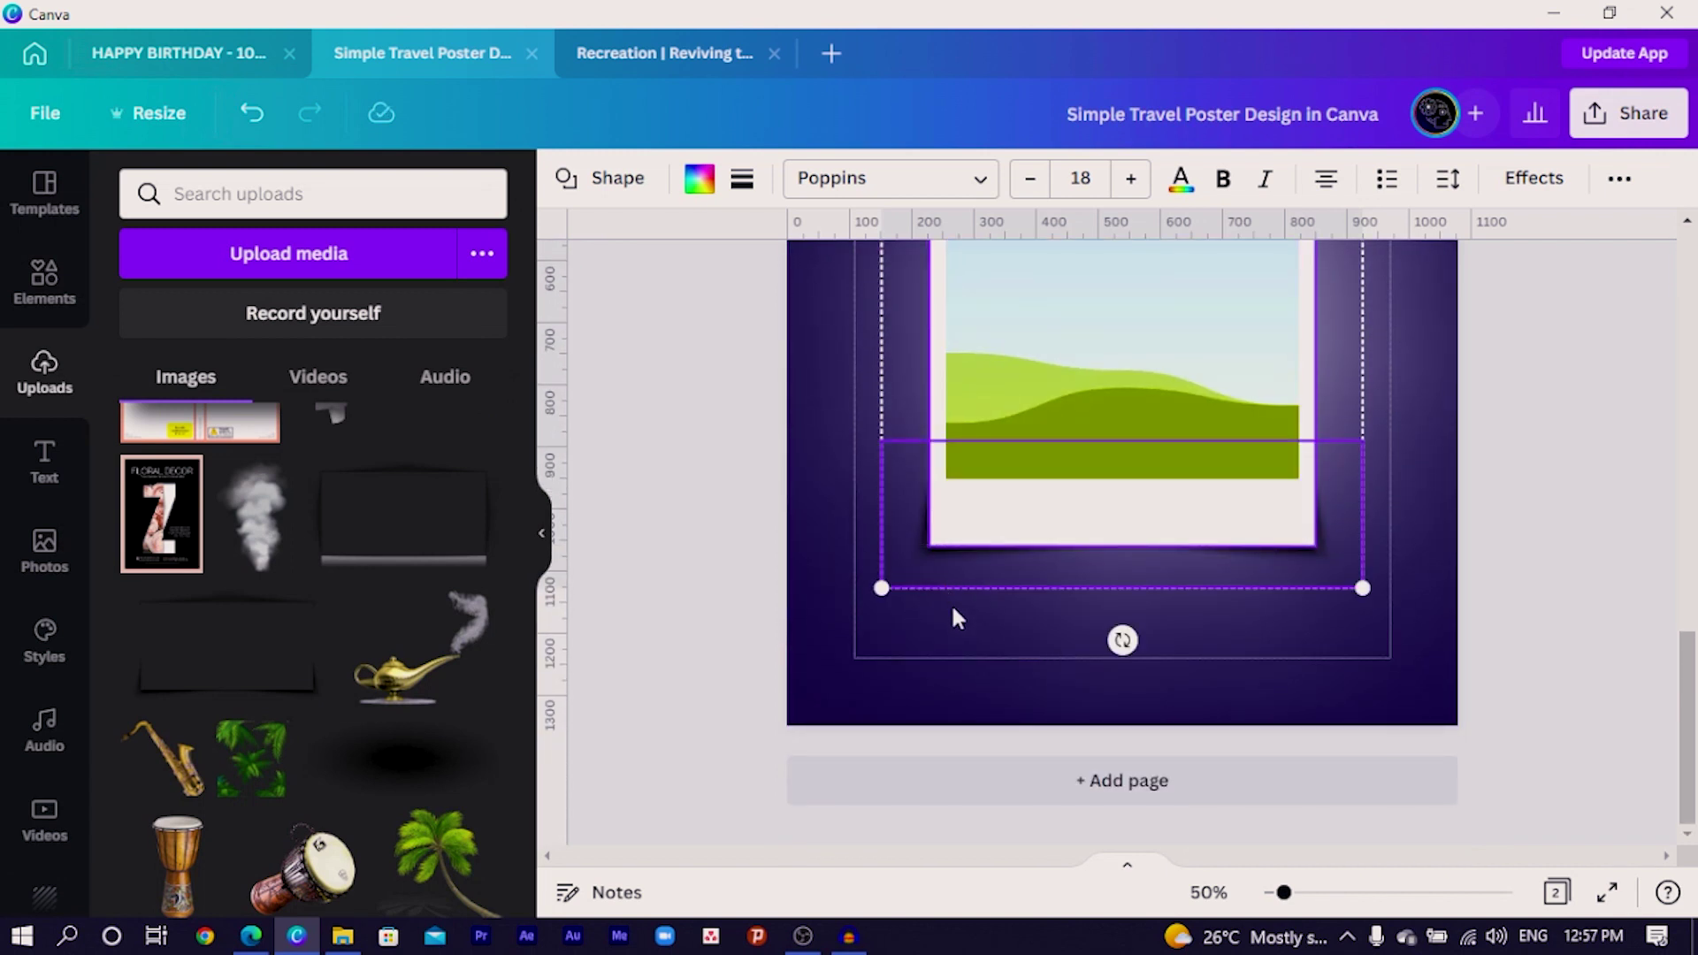
{"action": "left_click", "coordinate": [1618, 180]}
{"action": "left_click", "coordinate": [1312, 256]}
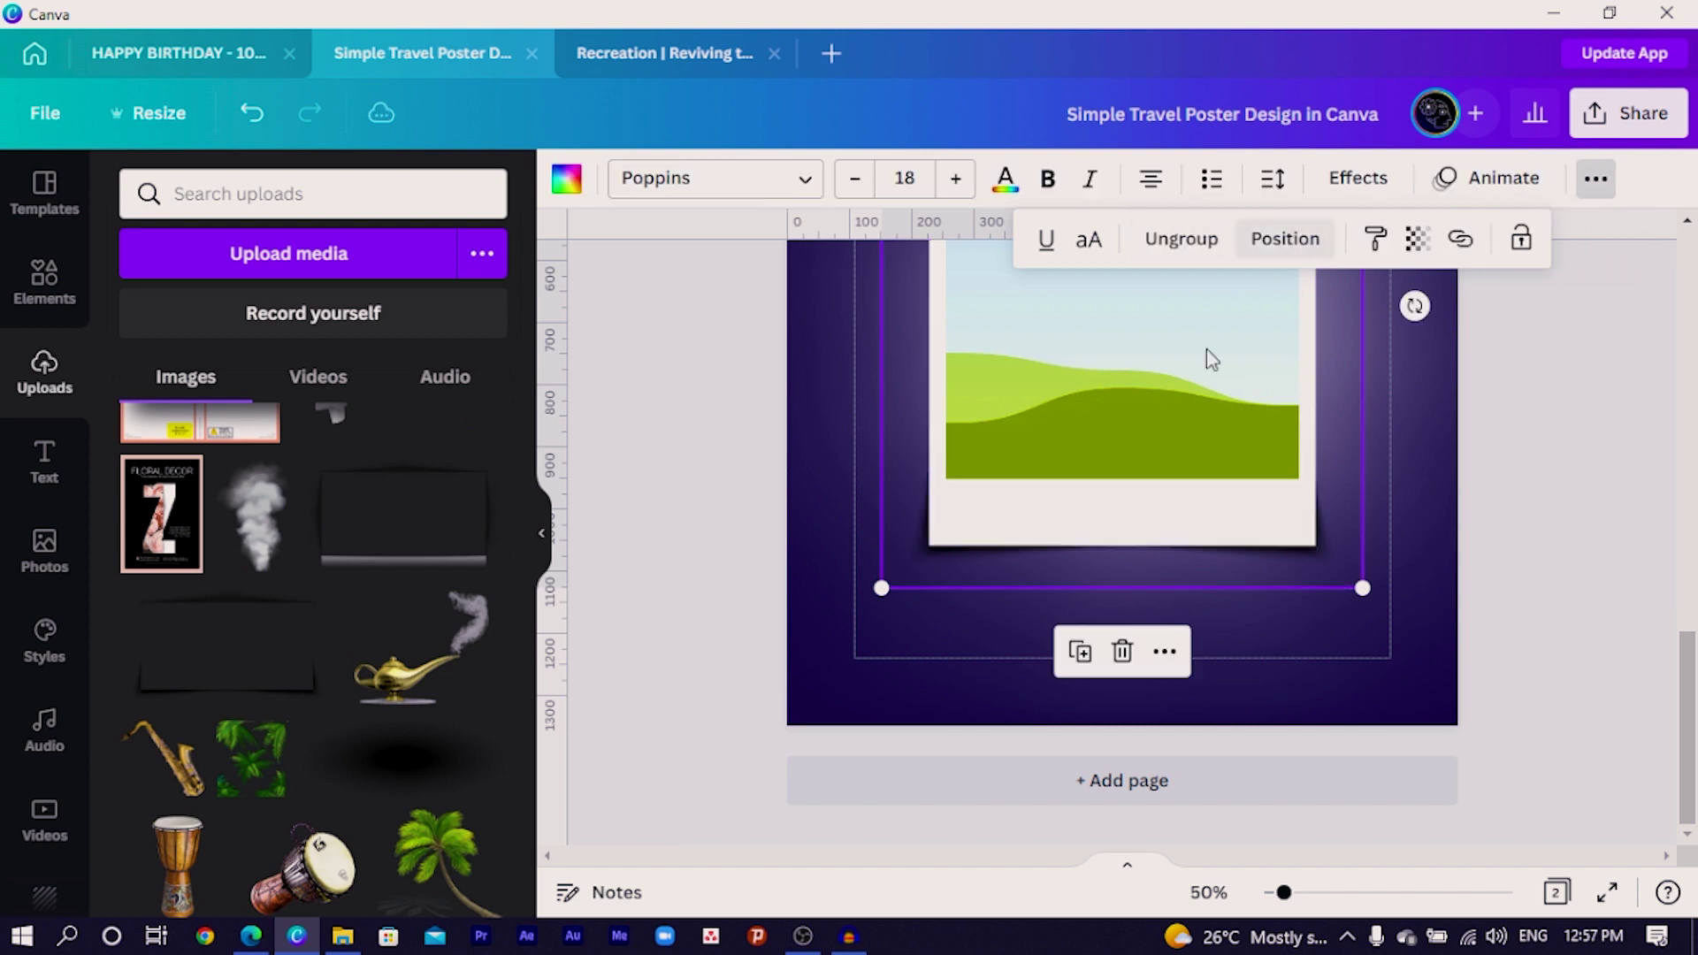
Select the frame group together with the image grid, tilt them slightly counterclockwise, scale them down a little and recentre them on the page.
{"action": "scroll", "coordinate": [1047, 504], "scroll_direction": "up", "scroll_amount": 3}
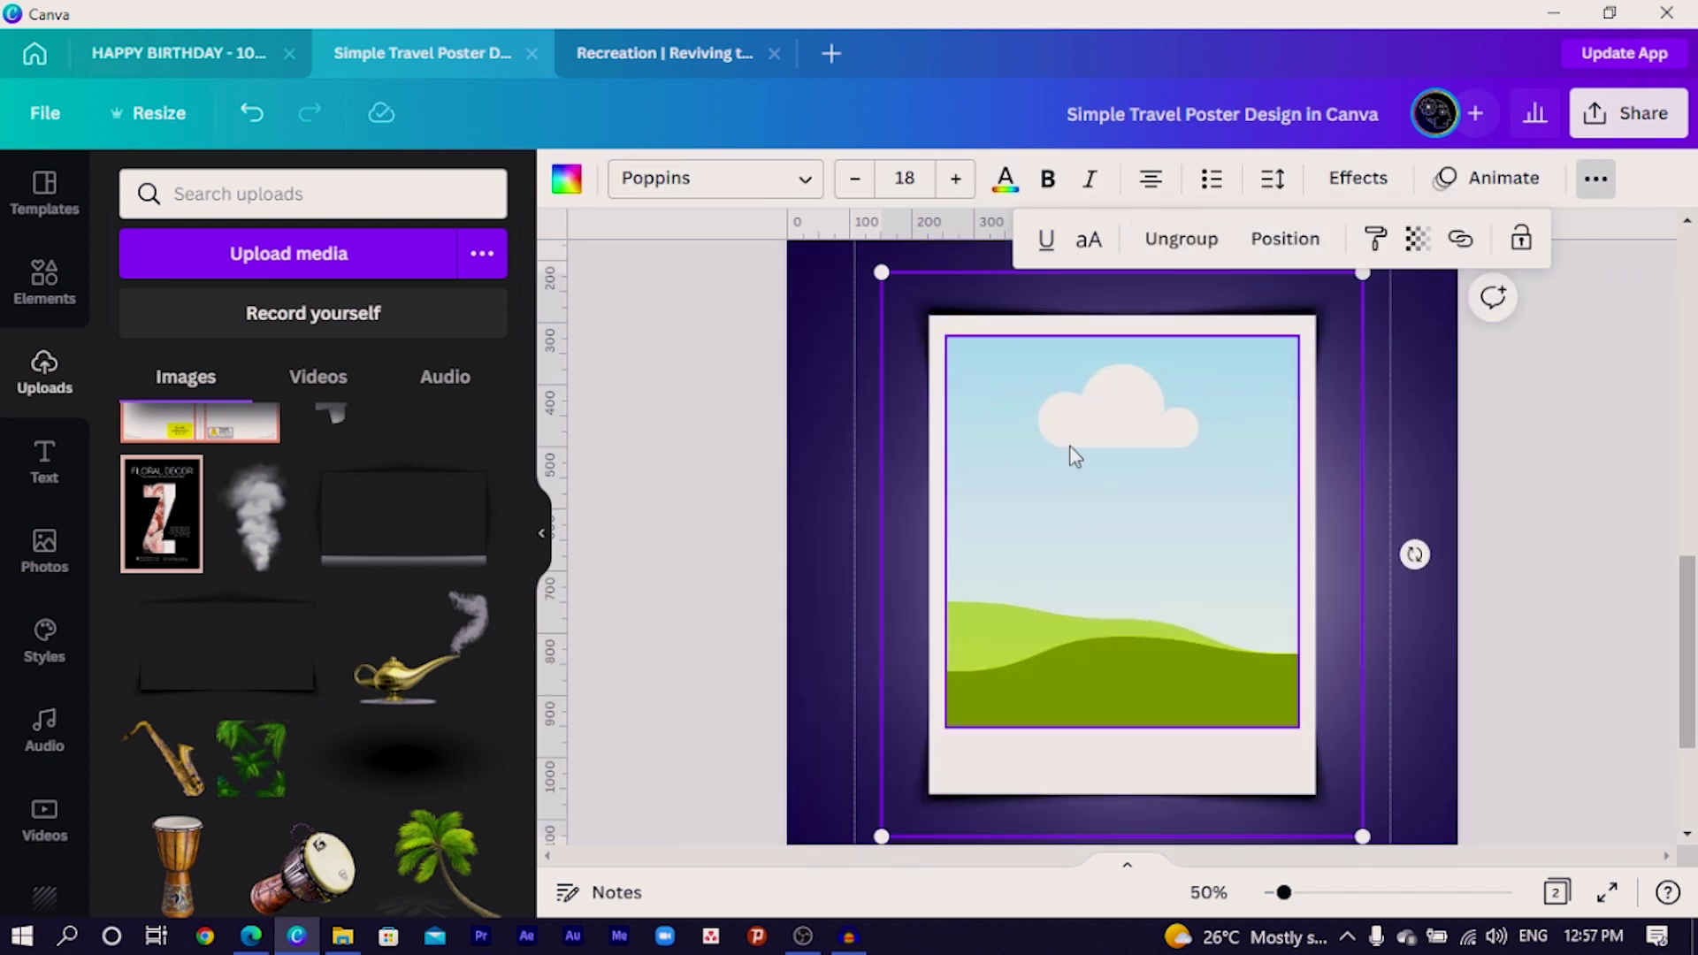
{"action": "left_click", "coordinate": [1087, 480]}
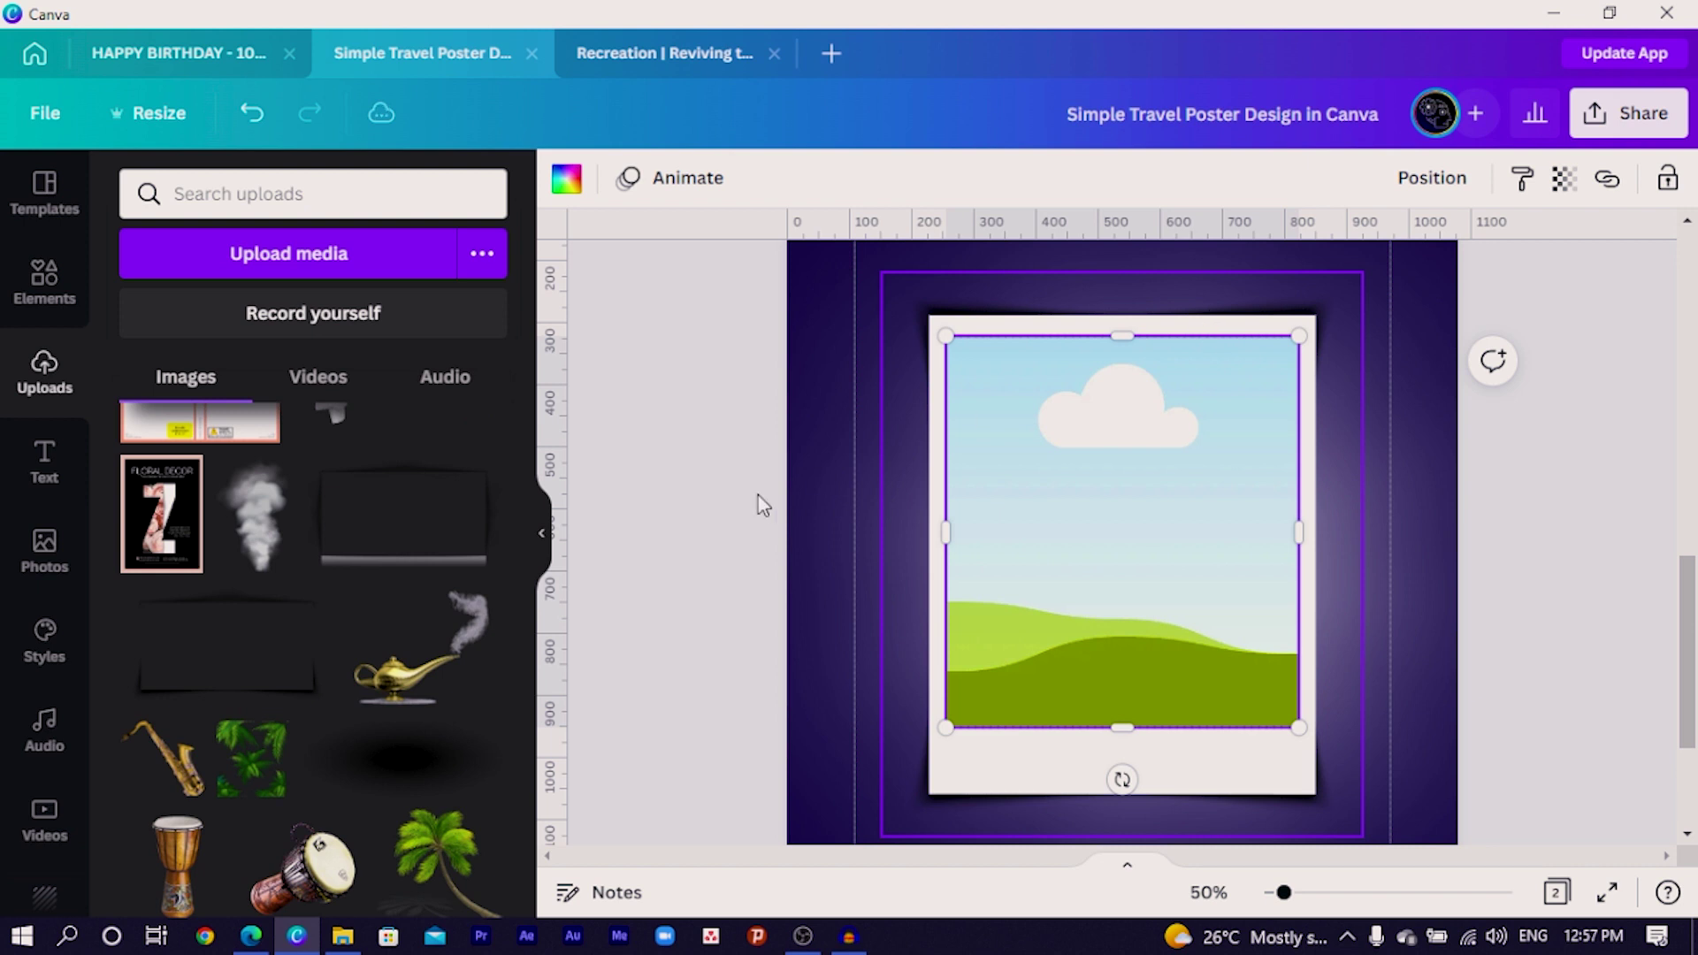
{"action": "left_click", "coordinate": [660, 542]}
{"action": "scroll", "coordinate": [683, 562], "scroll_direction": "down", "scroll_amount": 2}
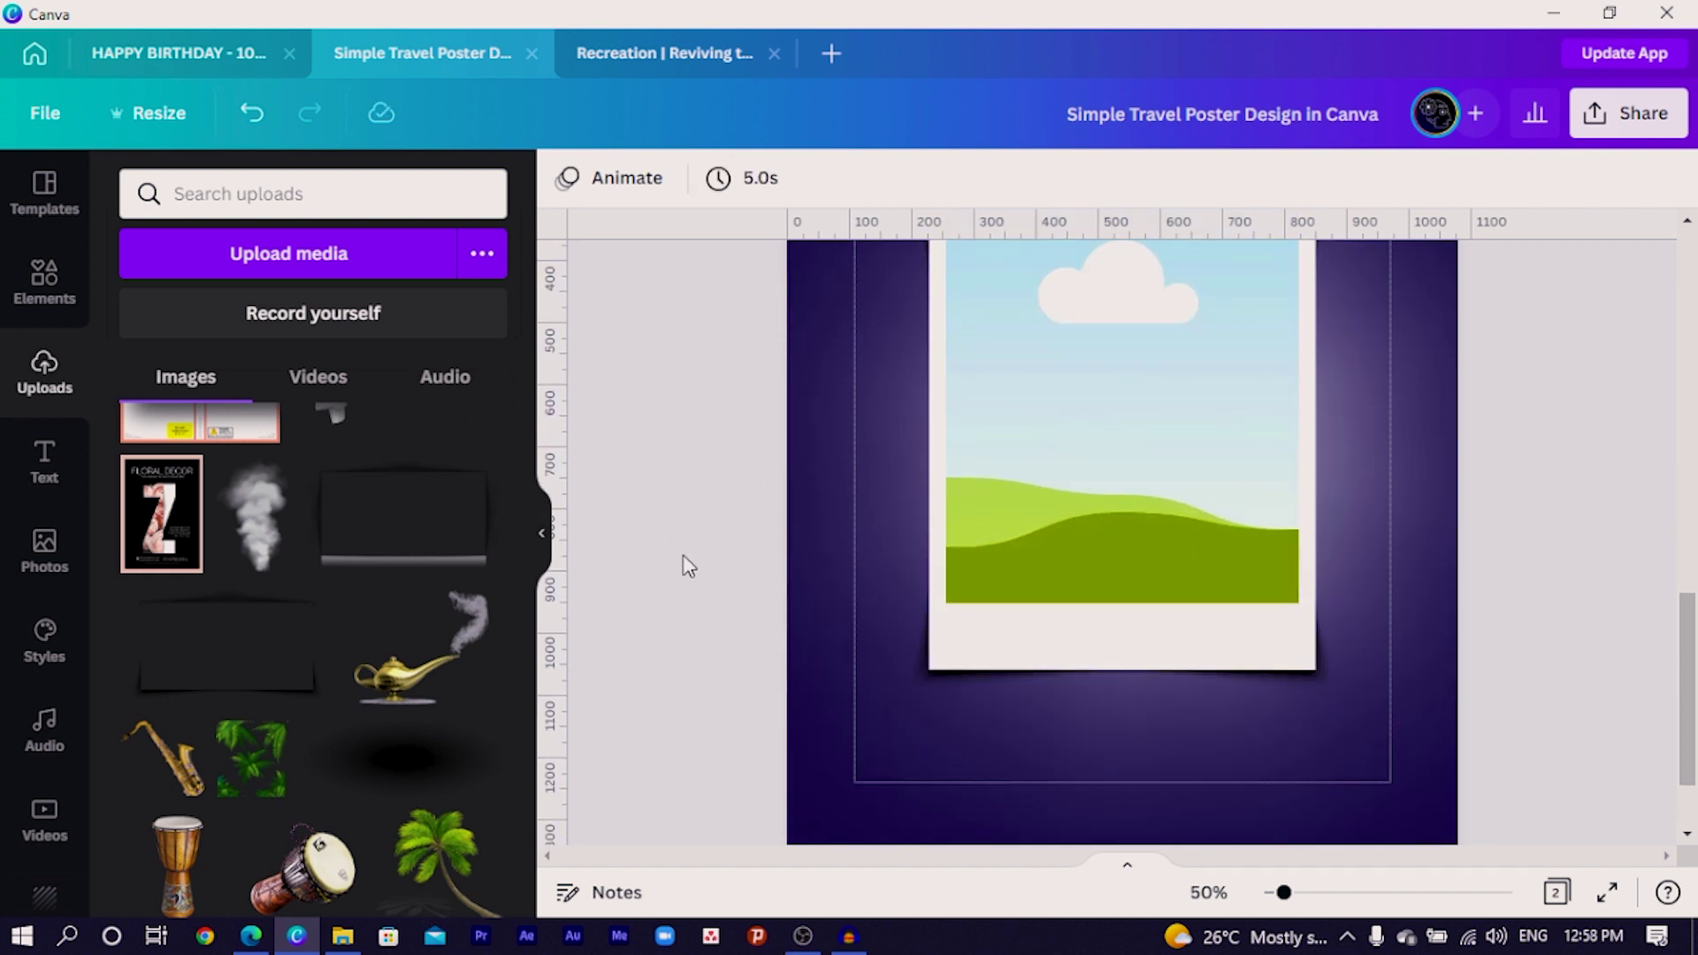
{"action": "scroll", "coordinate": [659, 460], "scroll_direction": "up", "scroll_amount": 2}
{"action": "left_click_drag", "start_coordinate": [695, 342], "coordinate": [1180, 679]}
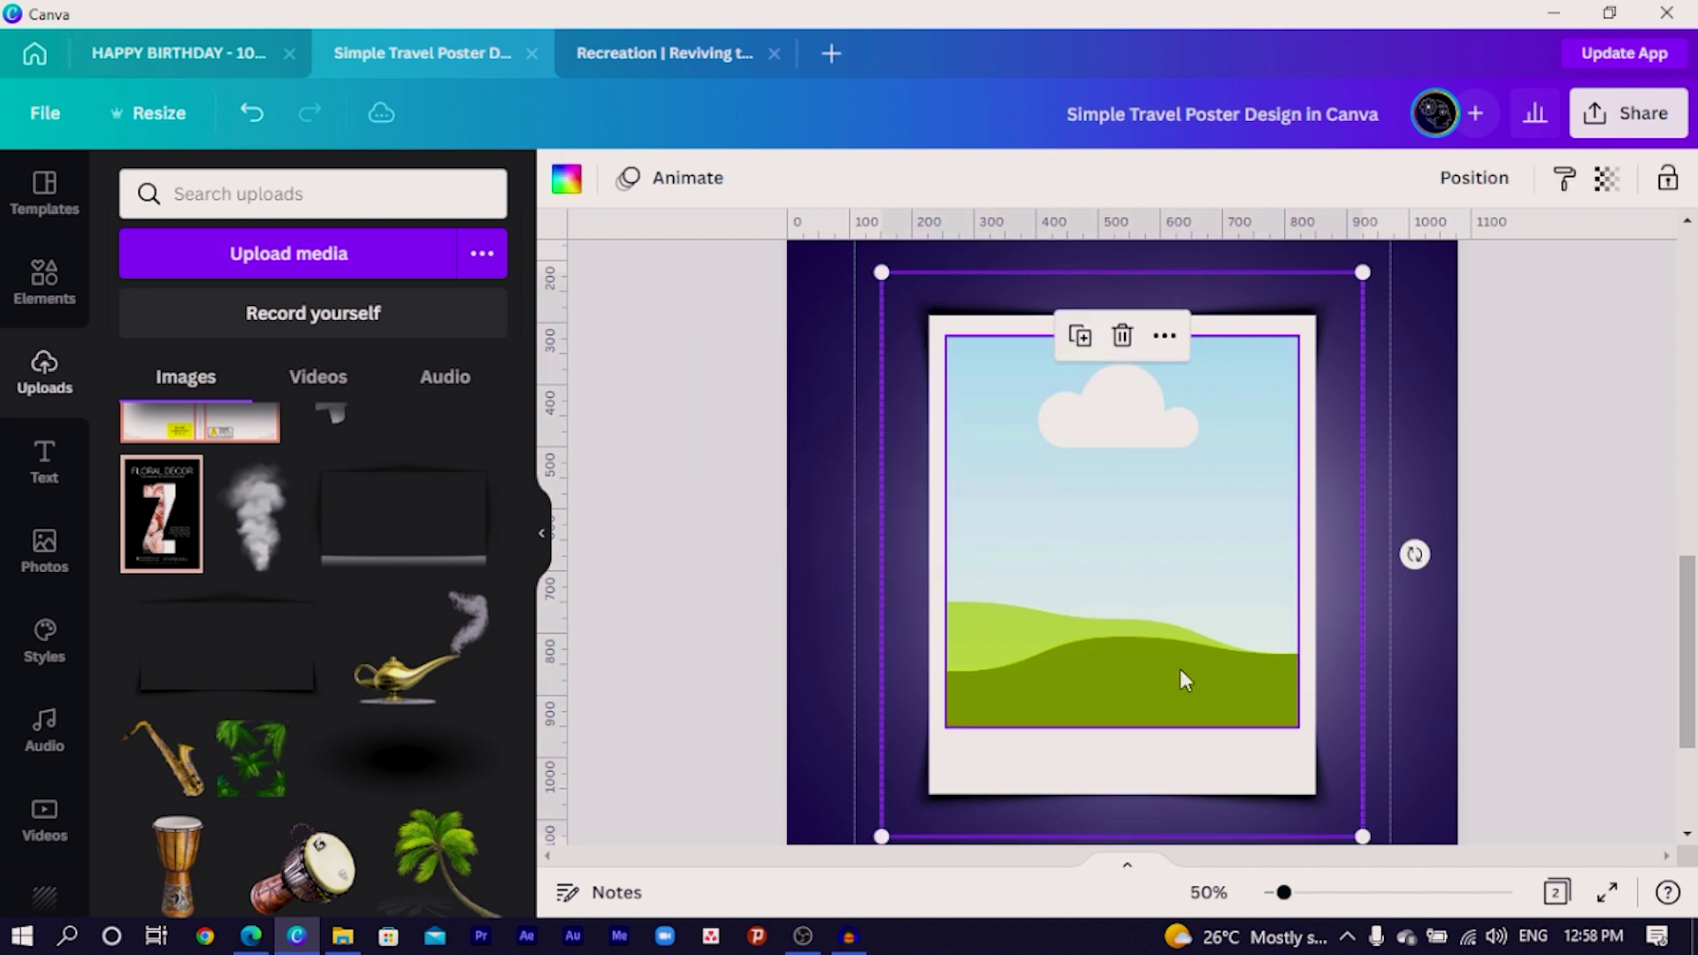
{"action": "left_click_drag", "start_coordinate": [1415, 553], "coordinate": [1450, 530]}
{"action": "left_click_drag", "start_coordinate": [1390, 829], "coordinate": [1313, 743]}
{"action": "left_click_drag", "start_coordinate": [1099, 567], "coordinate": [1134, 576]}
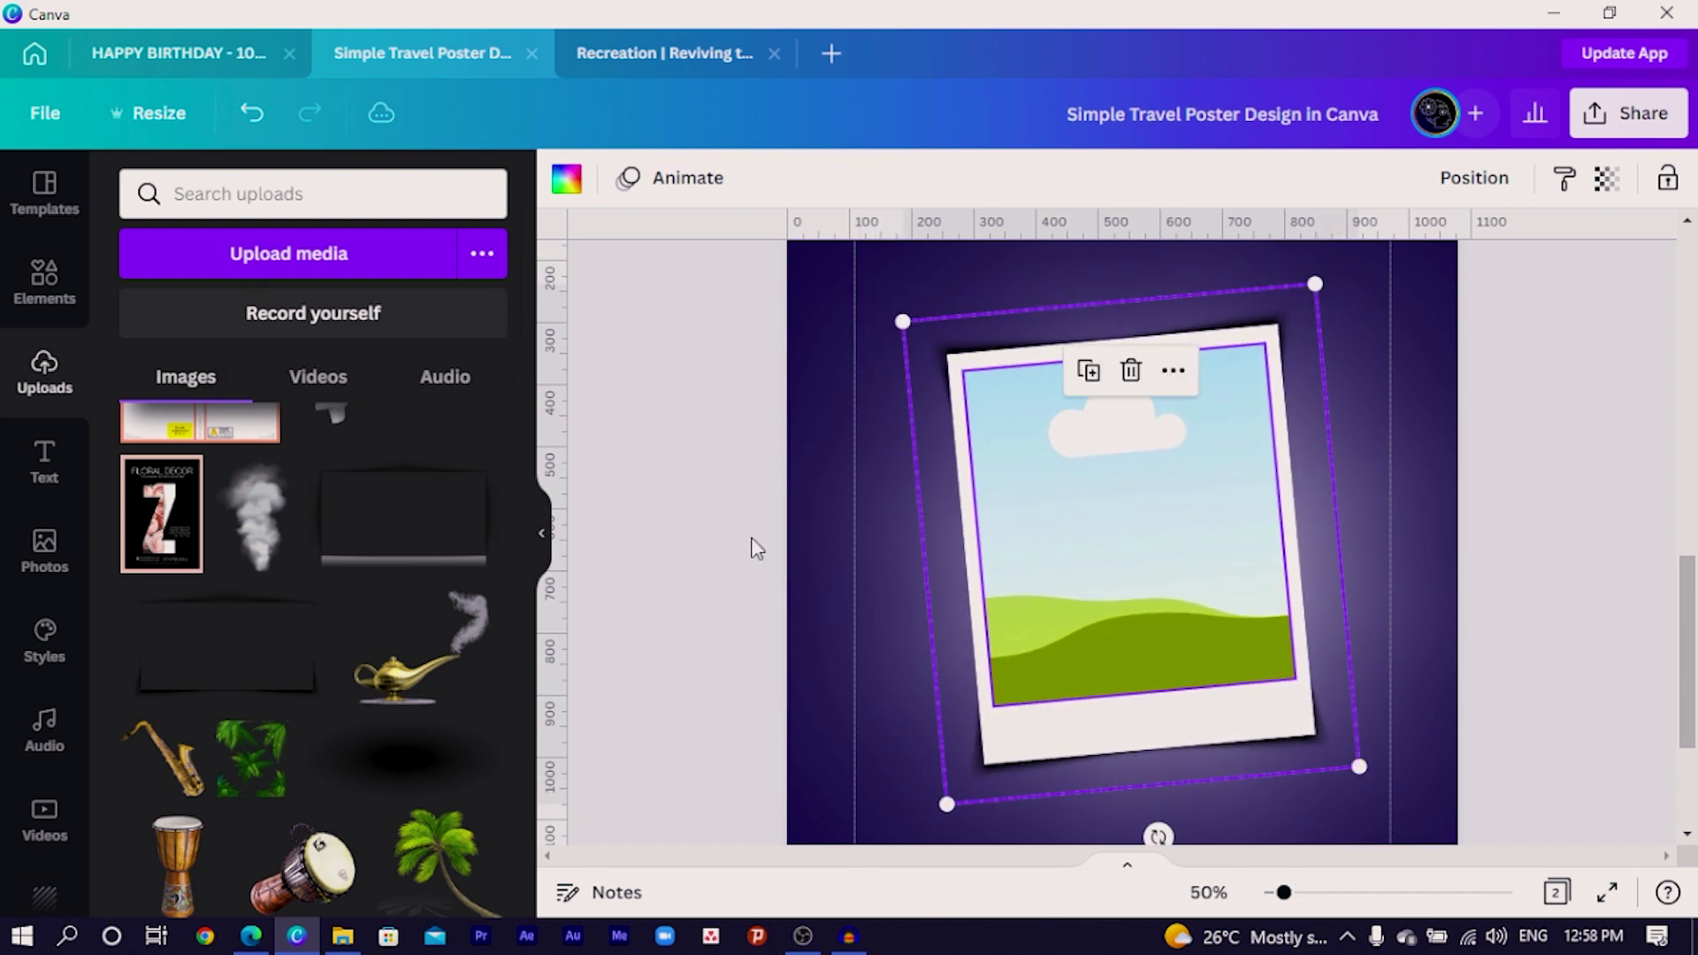
{"action": "left_click", "coordinate": [748, 538]}
{"action": "scroll", "coordinate": [729, 531], "scroll_direction": "up", "scroll_amount": 10}
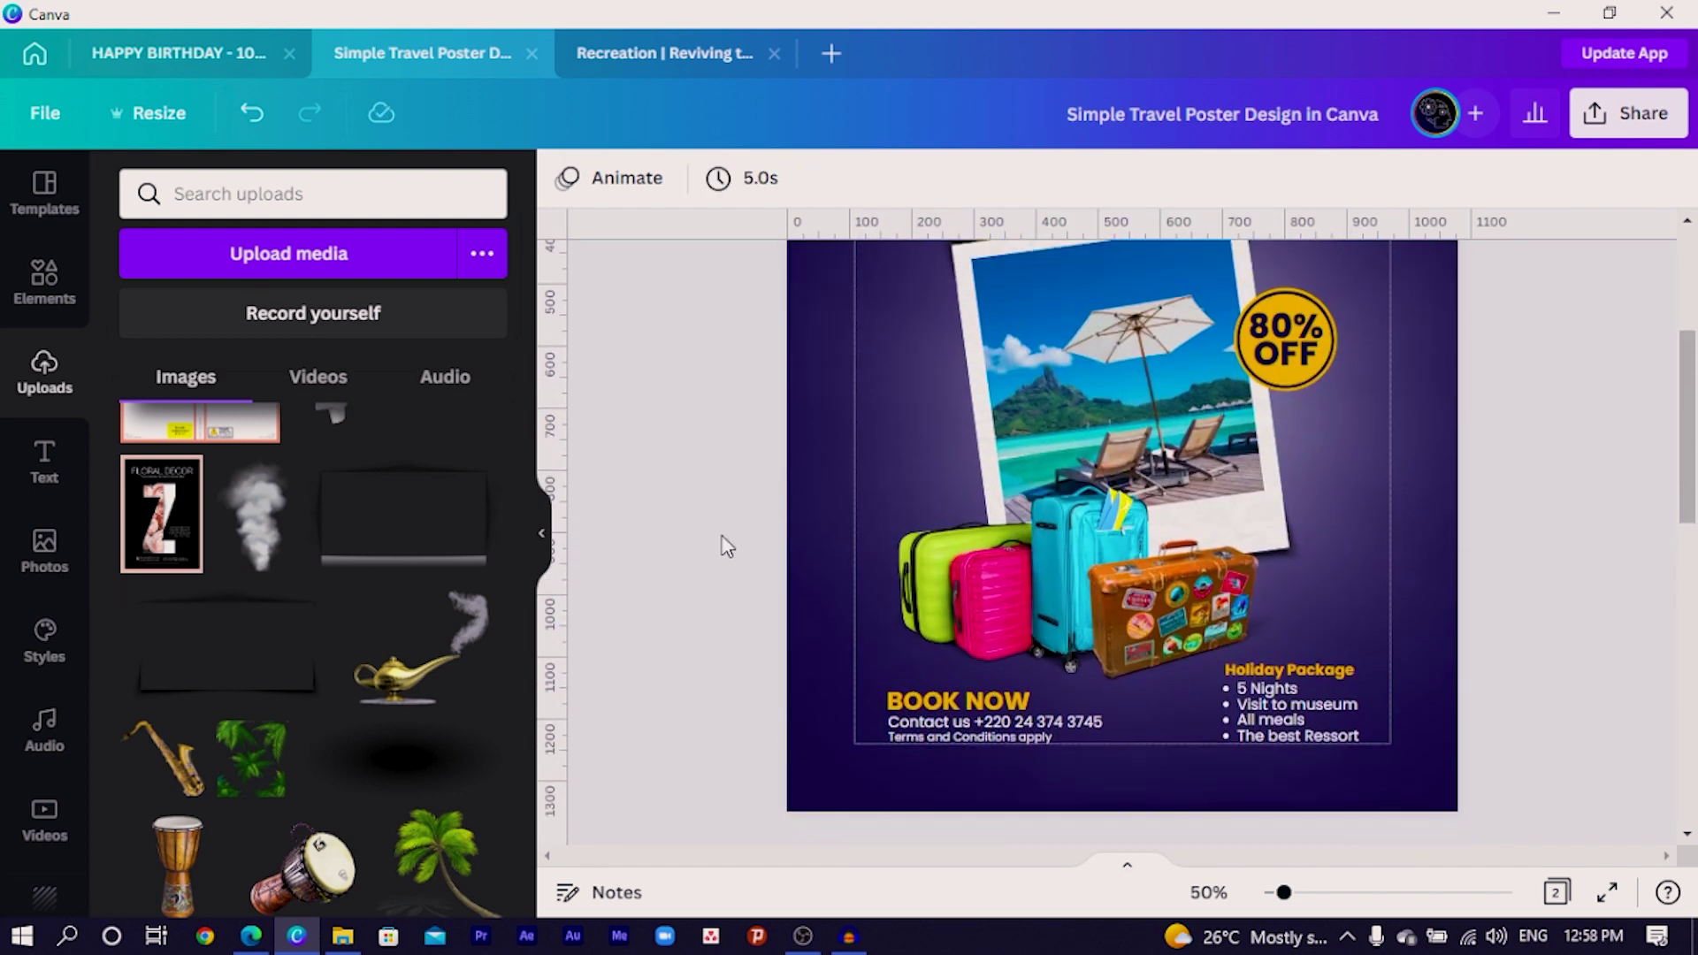
Search the elements for suitcase and restrict the results to cut-outs only.
{"action": "scroll", "coordinate": [696, 604], "scroll_direction": "down", "scroll_amount": 10}
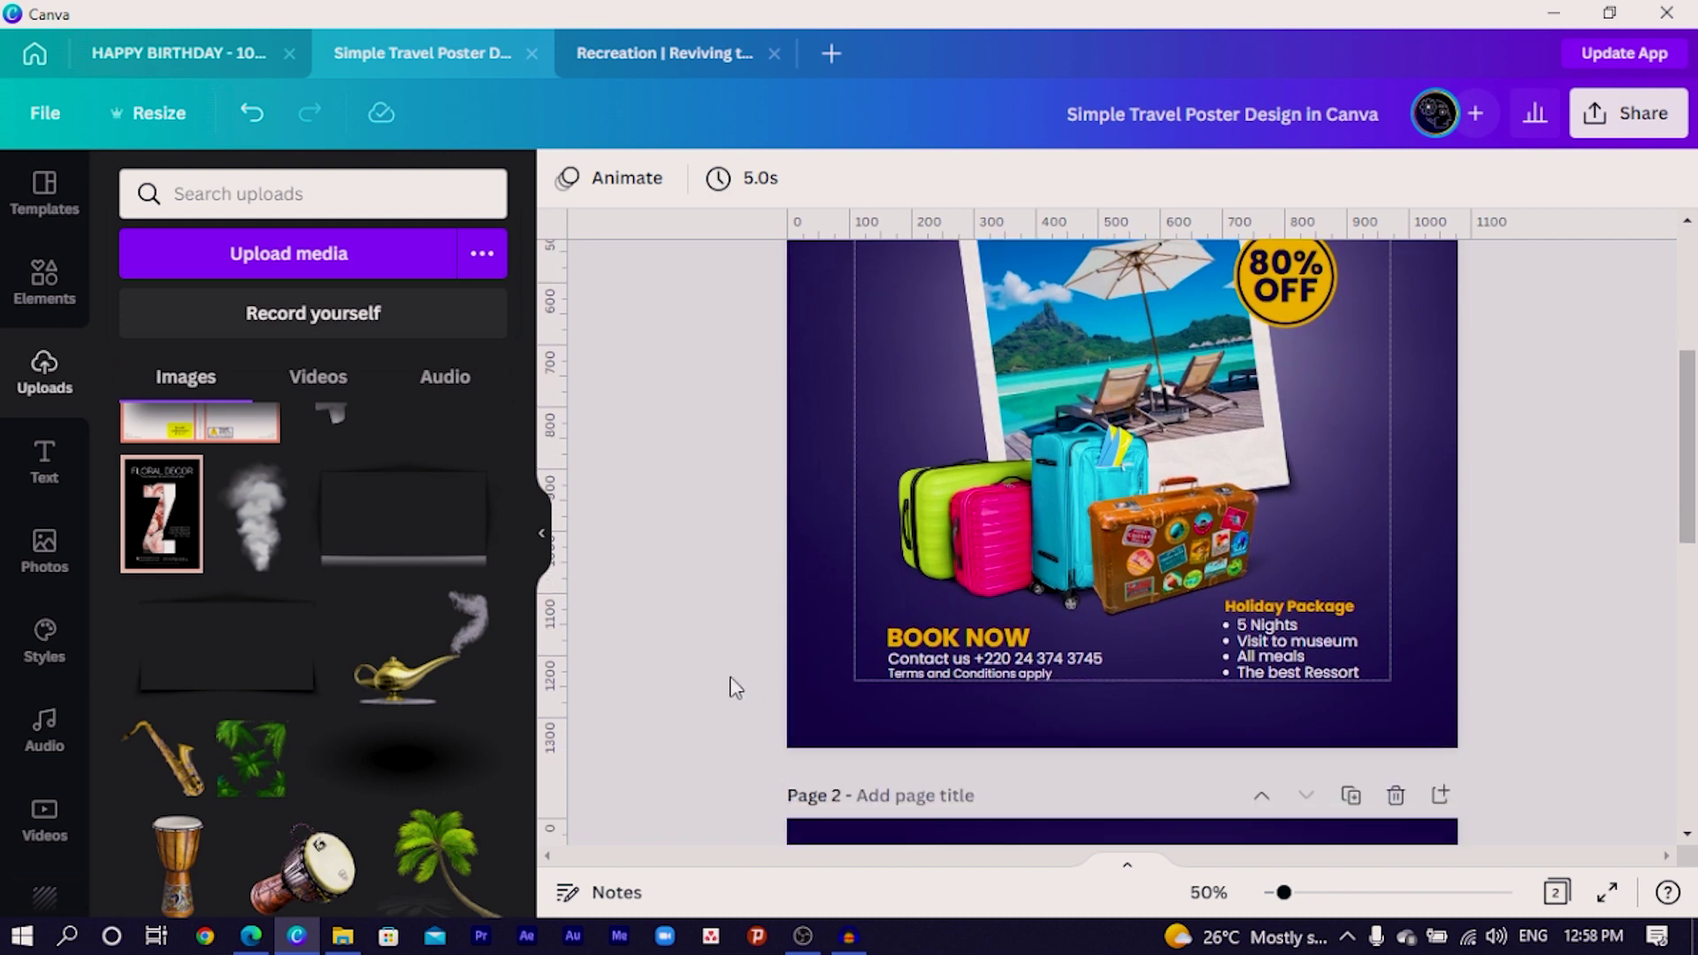
{"action": "left_click", "coordinate": [35, 281]}
{"action": "left_click", "coordinate": [283, 197]}
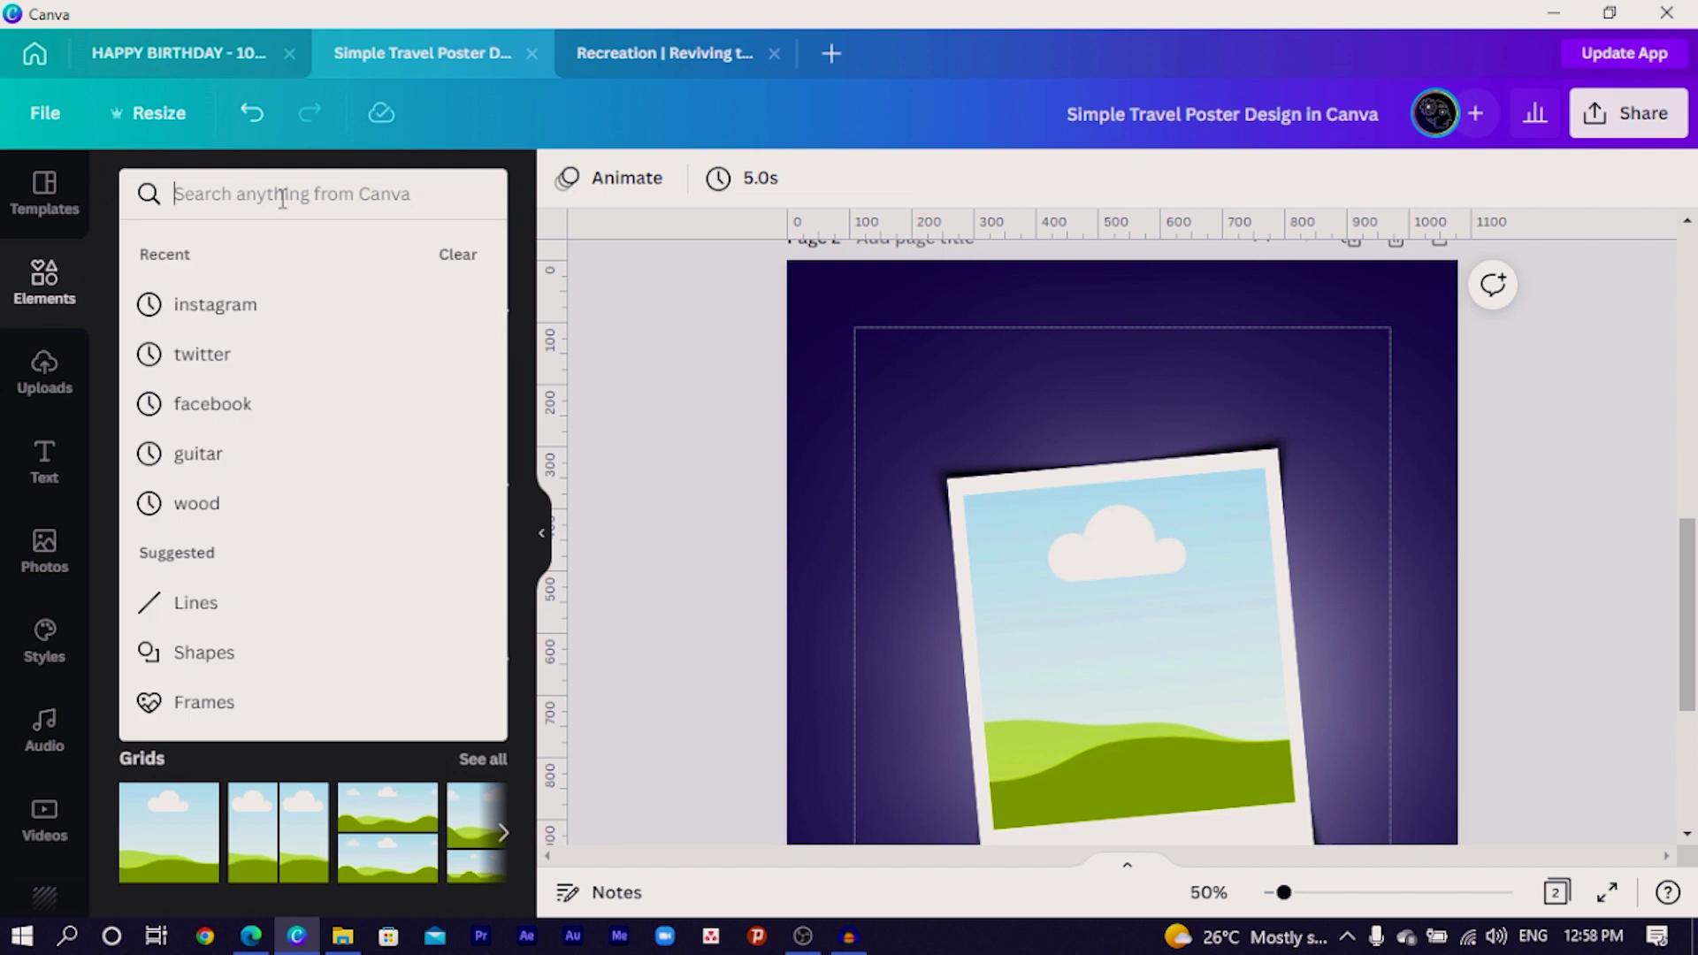
{"action": "type", "text": "suitcase"}
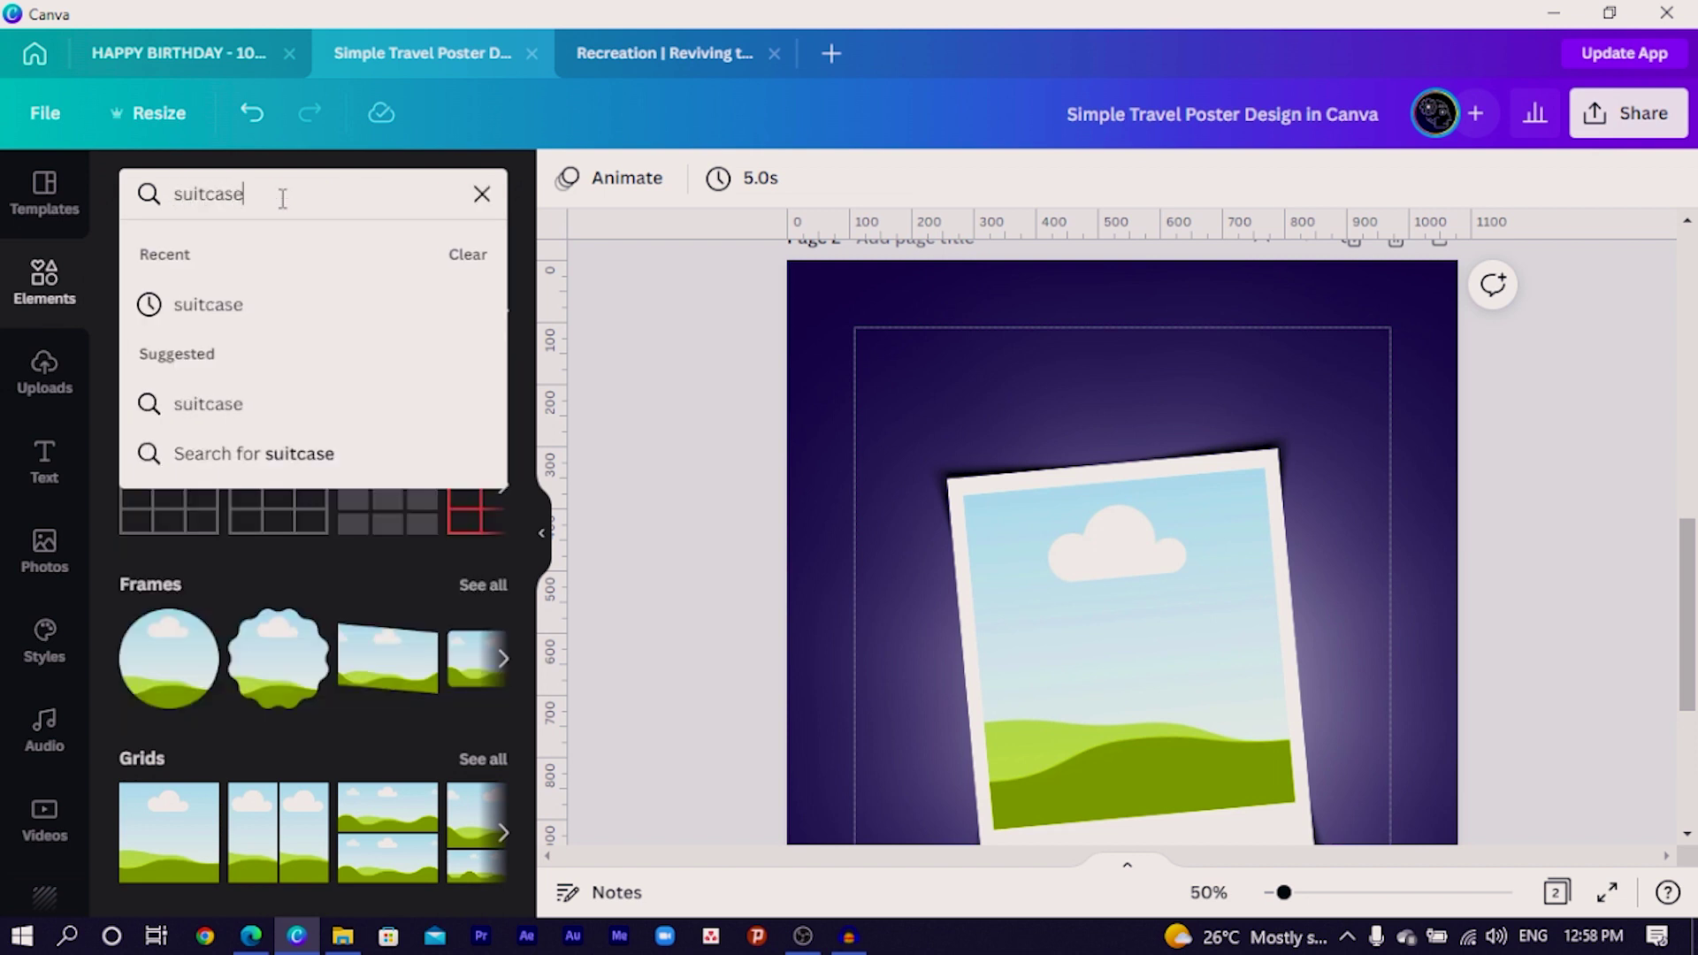
{"action": "key", "text": "Return"}
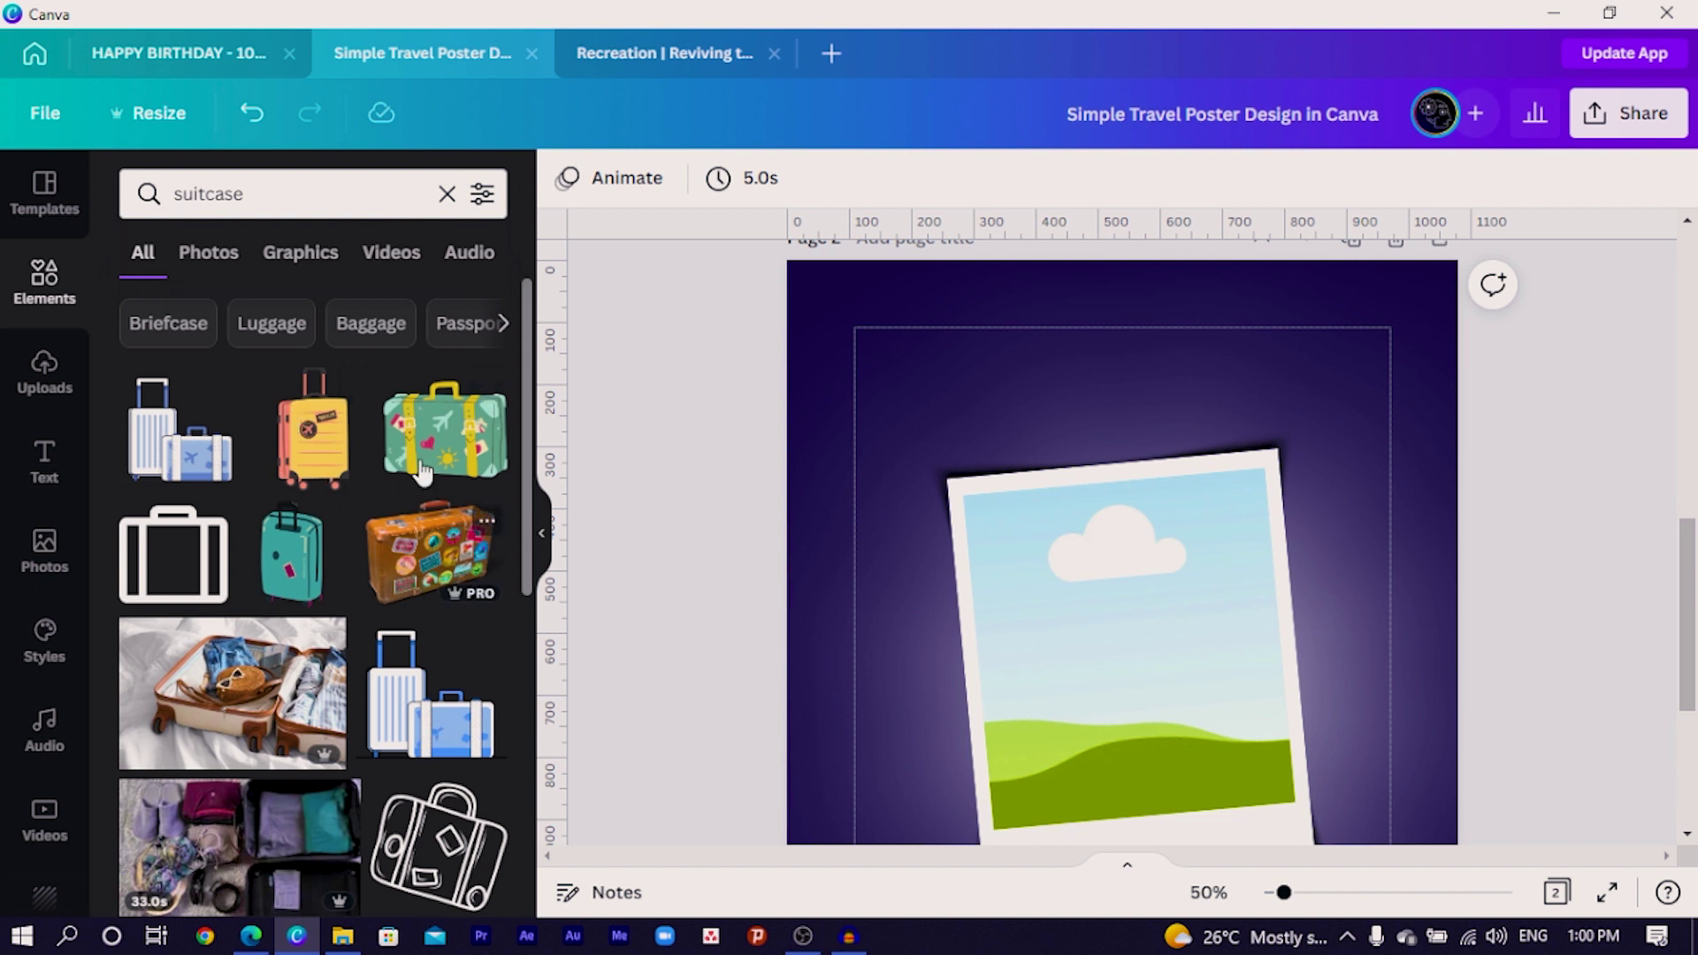
{"action": "left_click", "coordinate": [481, 195]}
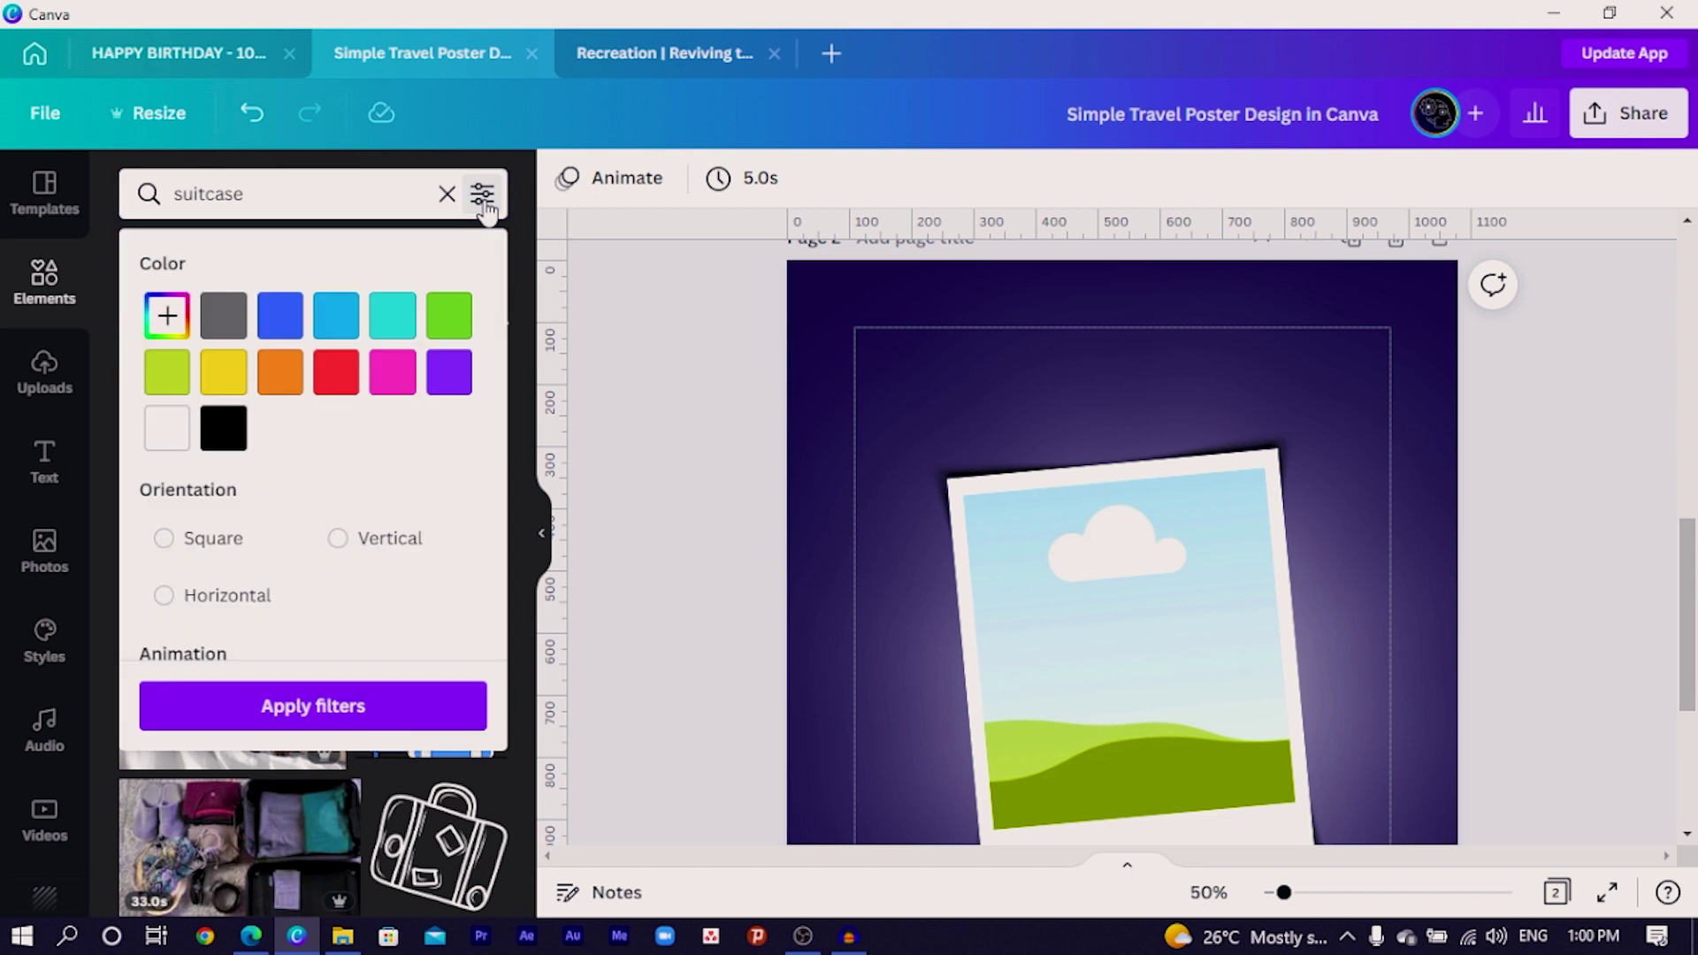
{"action": "scroll", "coordinate": [287, 559], "scroll_direction": "down", "scroll_amount": 3}
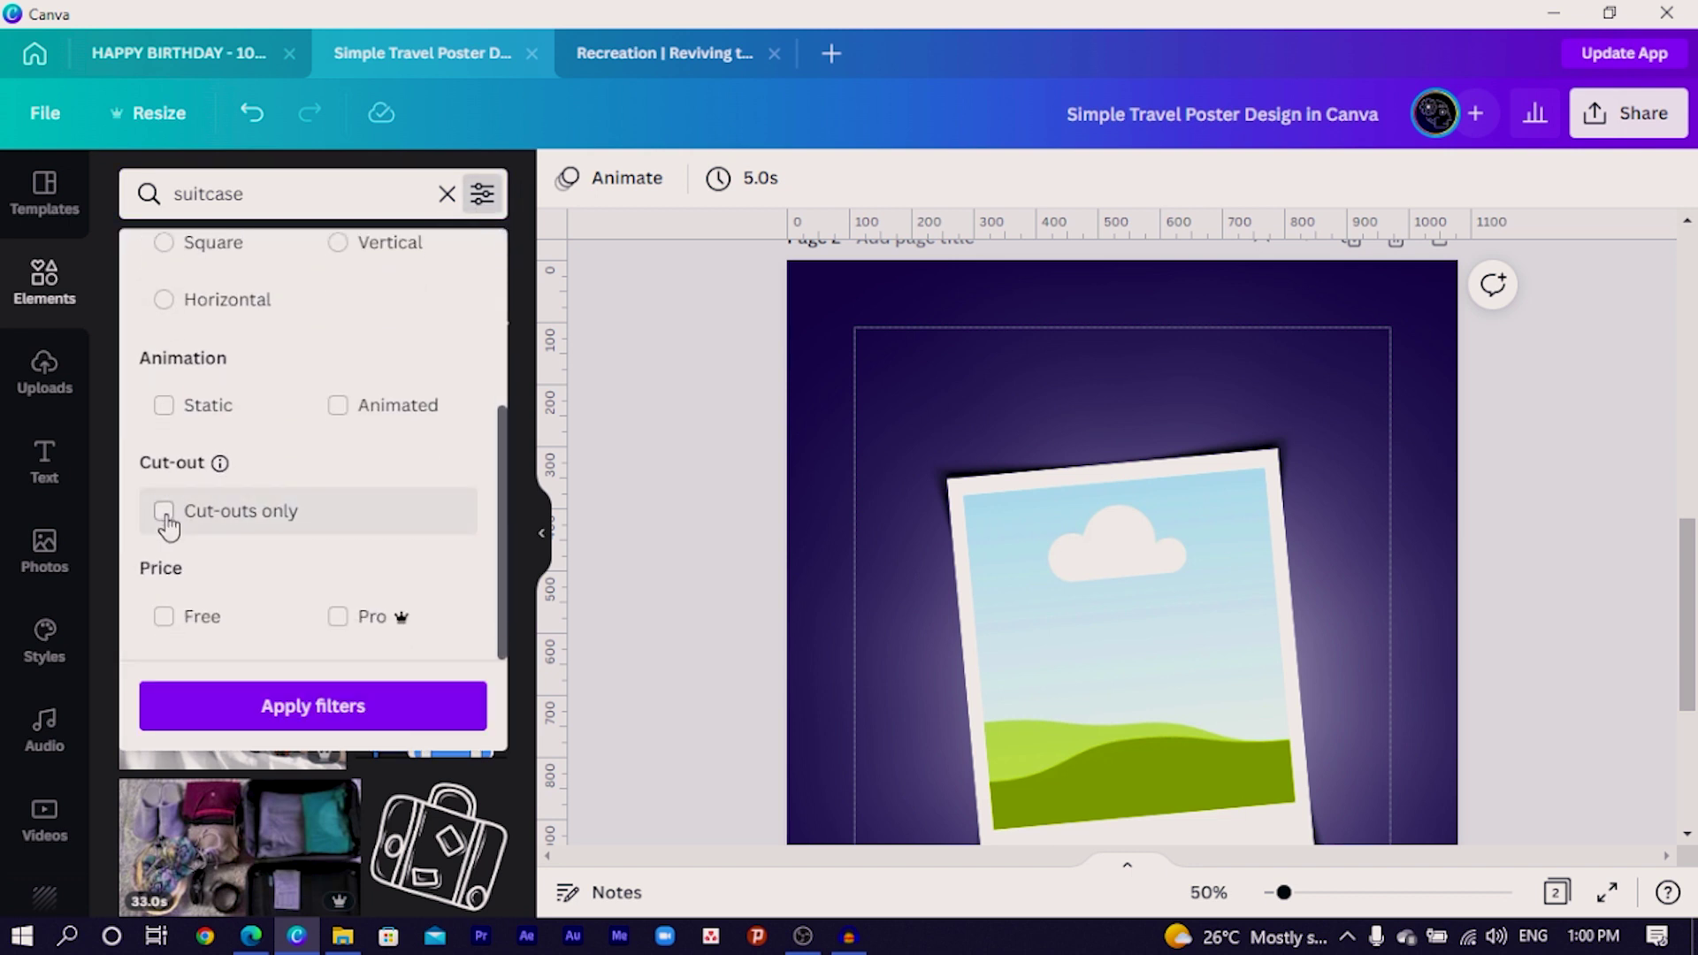
{"action": "left_click", "coordinate": [163, 511]}
{"action": "left_click", "coordinate": [217, 712]}
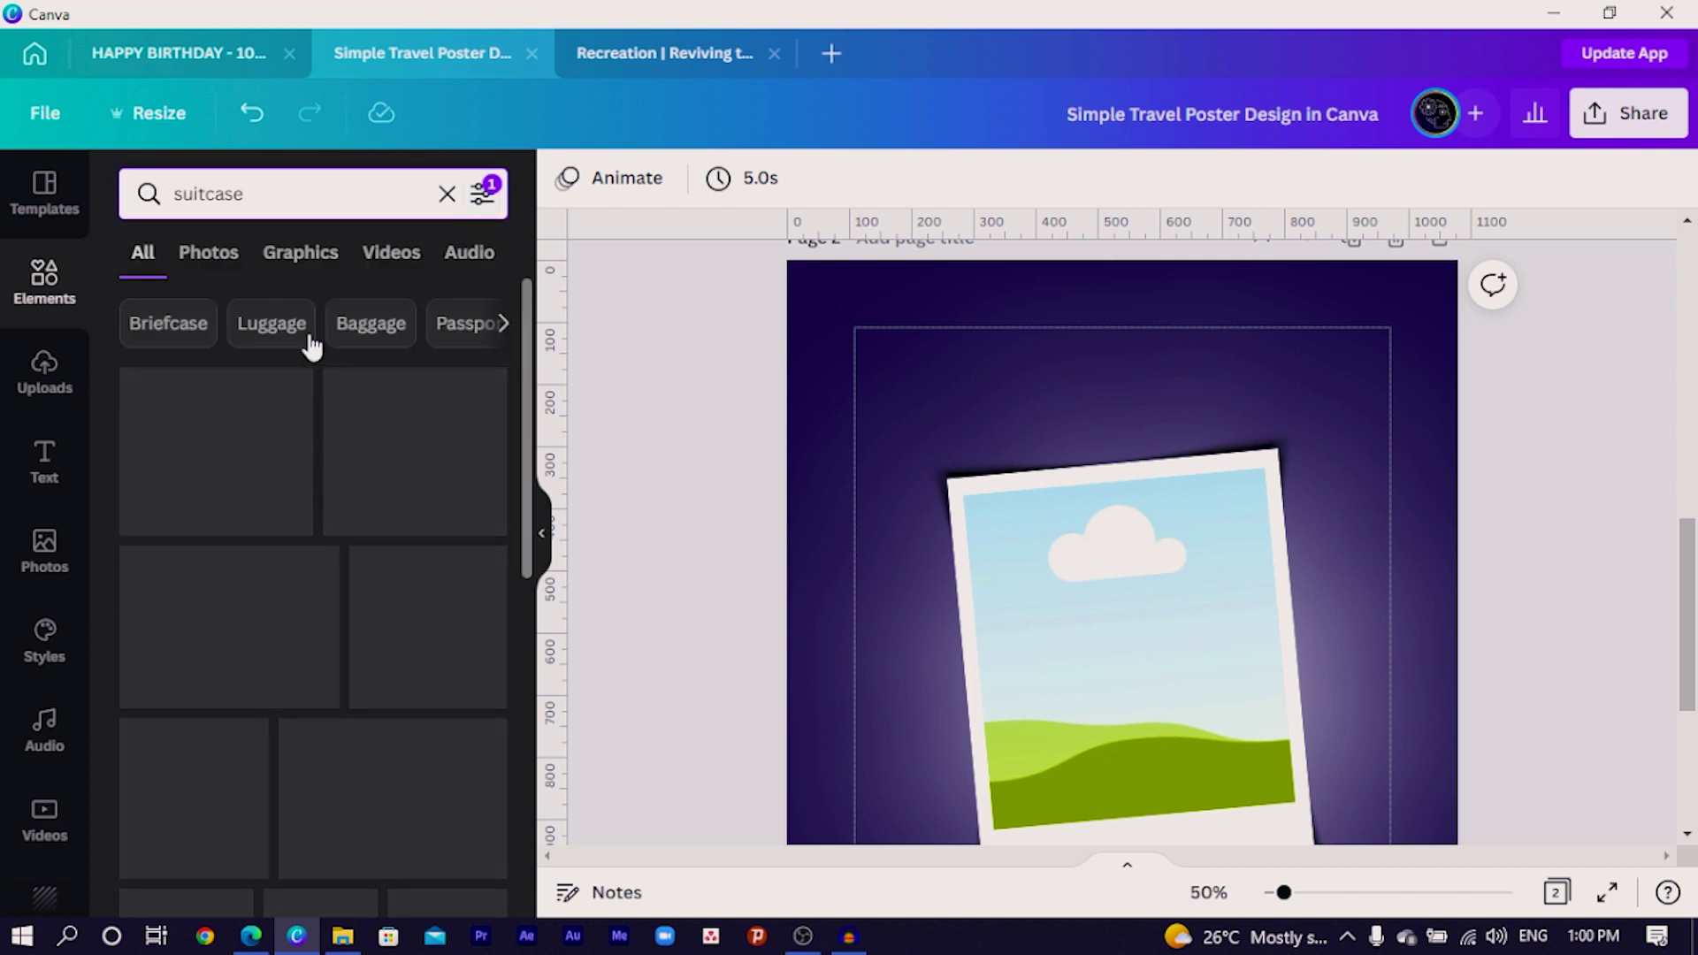
Add the open packed suitcase cut-out to page 2, scale it down and place it over the photo frame's lower edge.
{"action": "scroll", "coordinate": [407, 535], "scroll_direction": "down", "scroll_amount": 2}
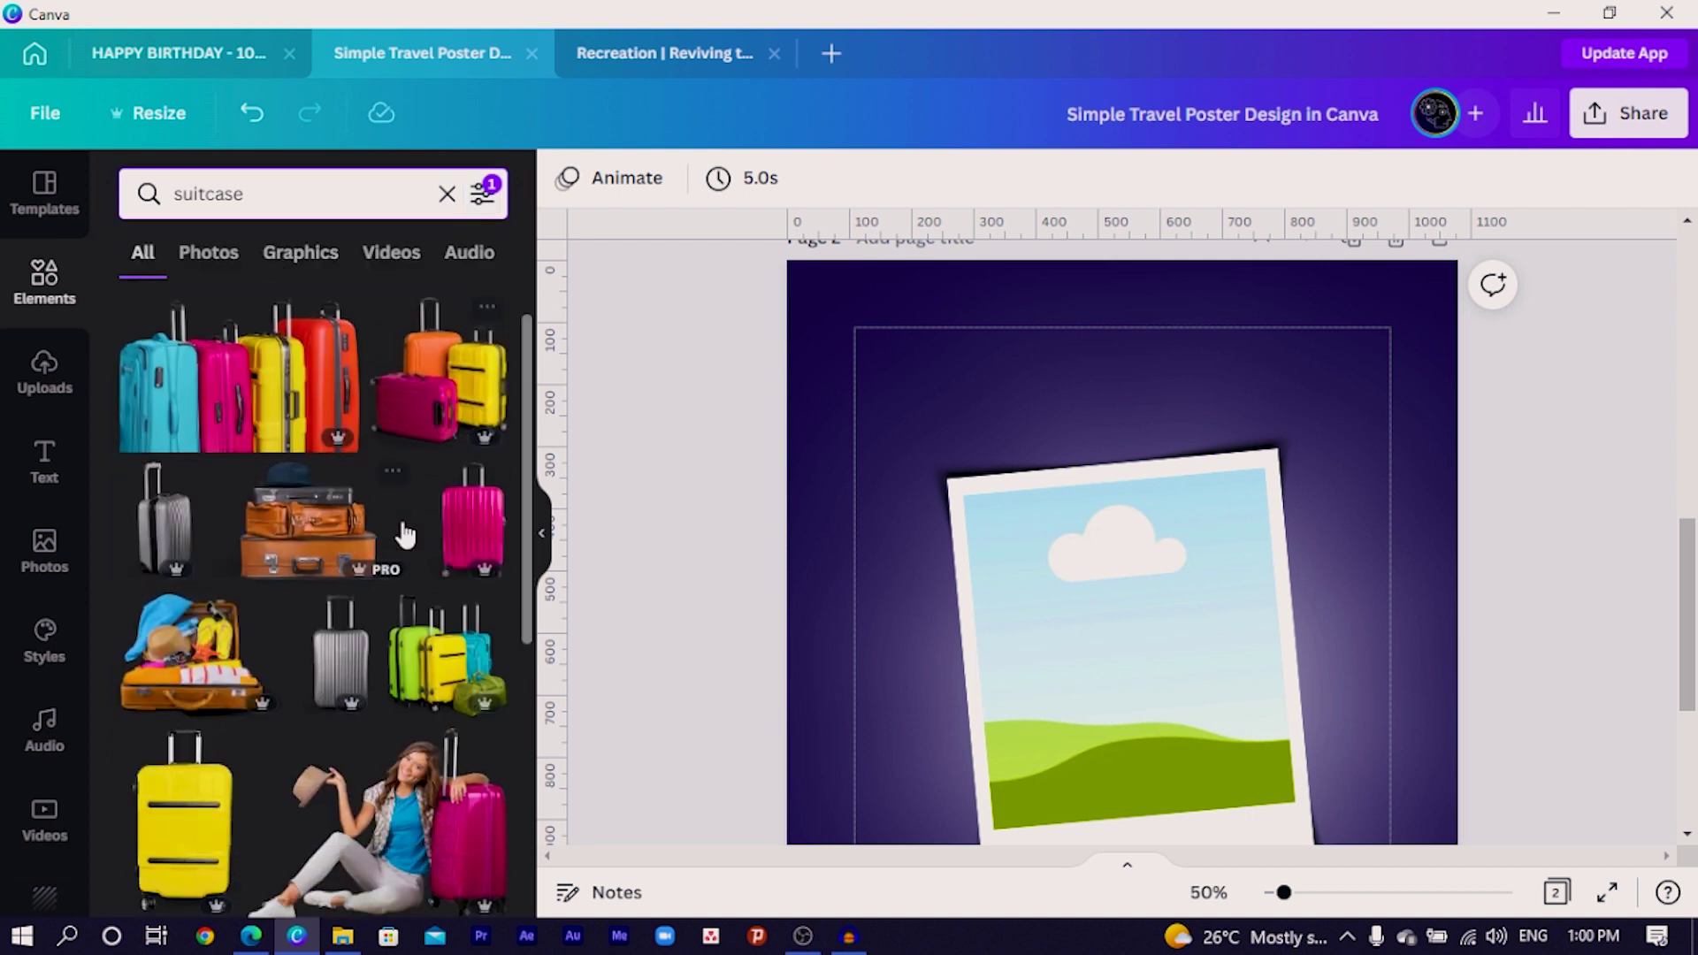
{"action": "scroll", "coordinate": [410, 480], "scroll_direction": "down", "scroll_amount": 1}
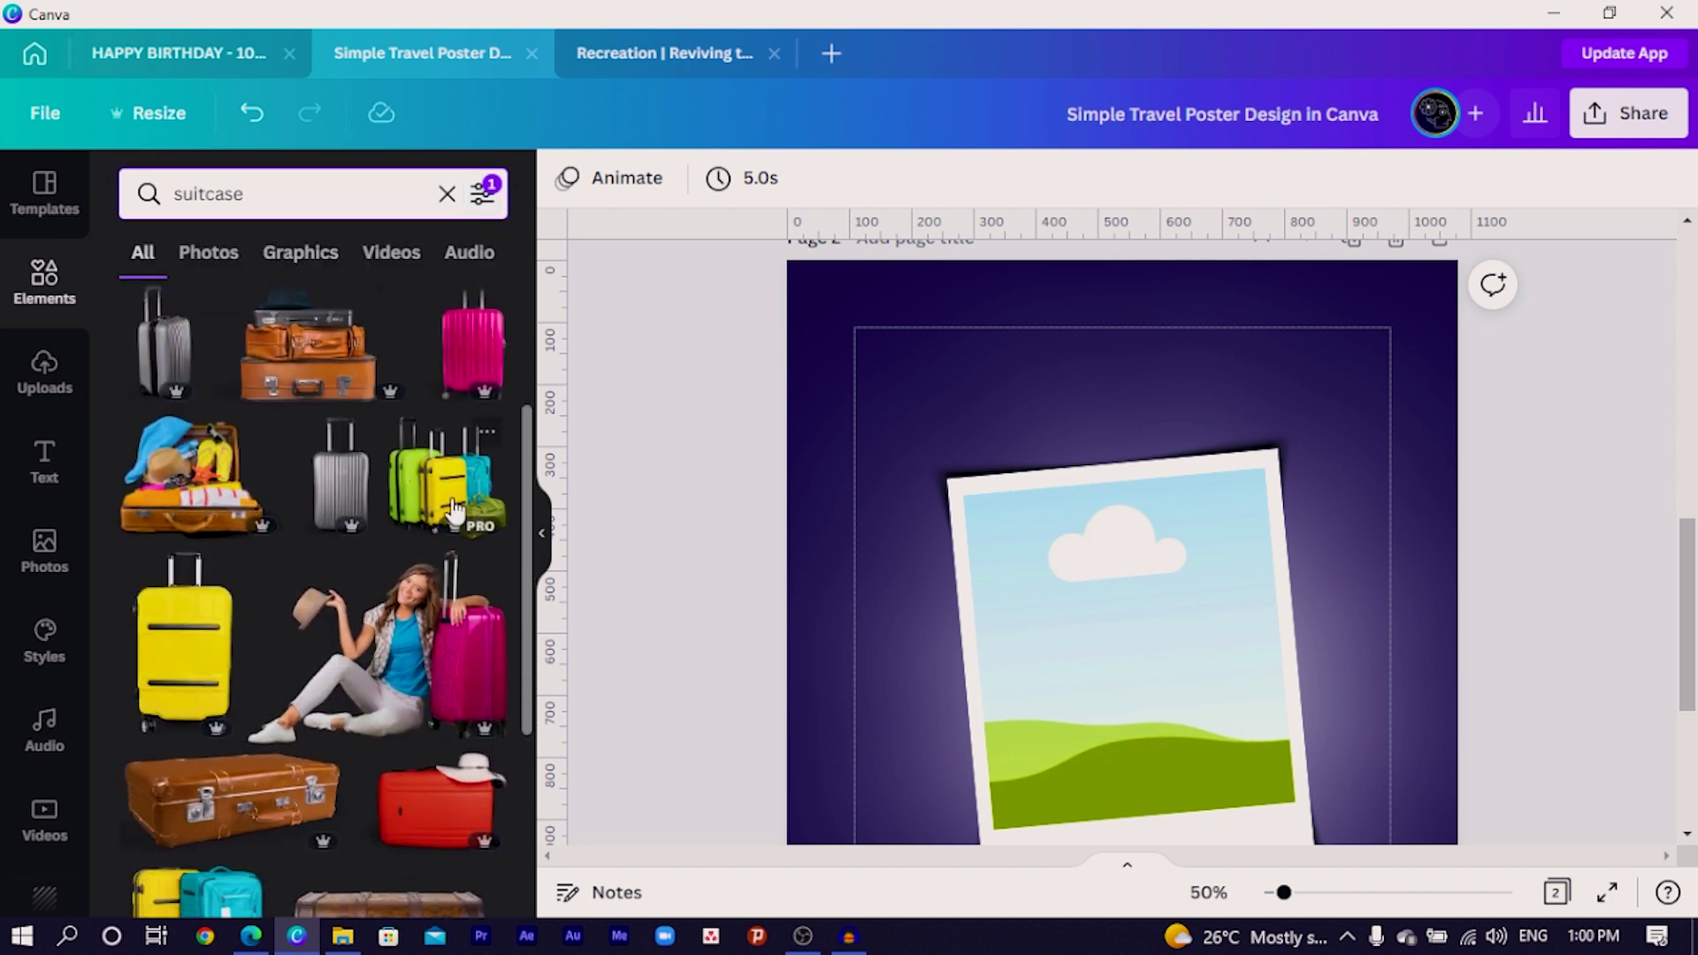
{"action": "scroll", "coordinate": [371, 518], "scroll_direction": "up", "scroll_amount": 2}
{"action": "scroll", "coordinate": [398, 488], "scroll_direction": "down", "scroll_amount": 1}
{"action": "scroll", "coordinate": [403, 484], "scroll_direction": "down", "scroll_amount": 2}
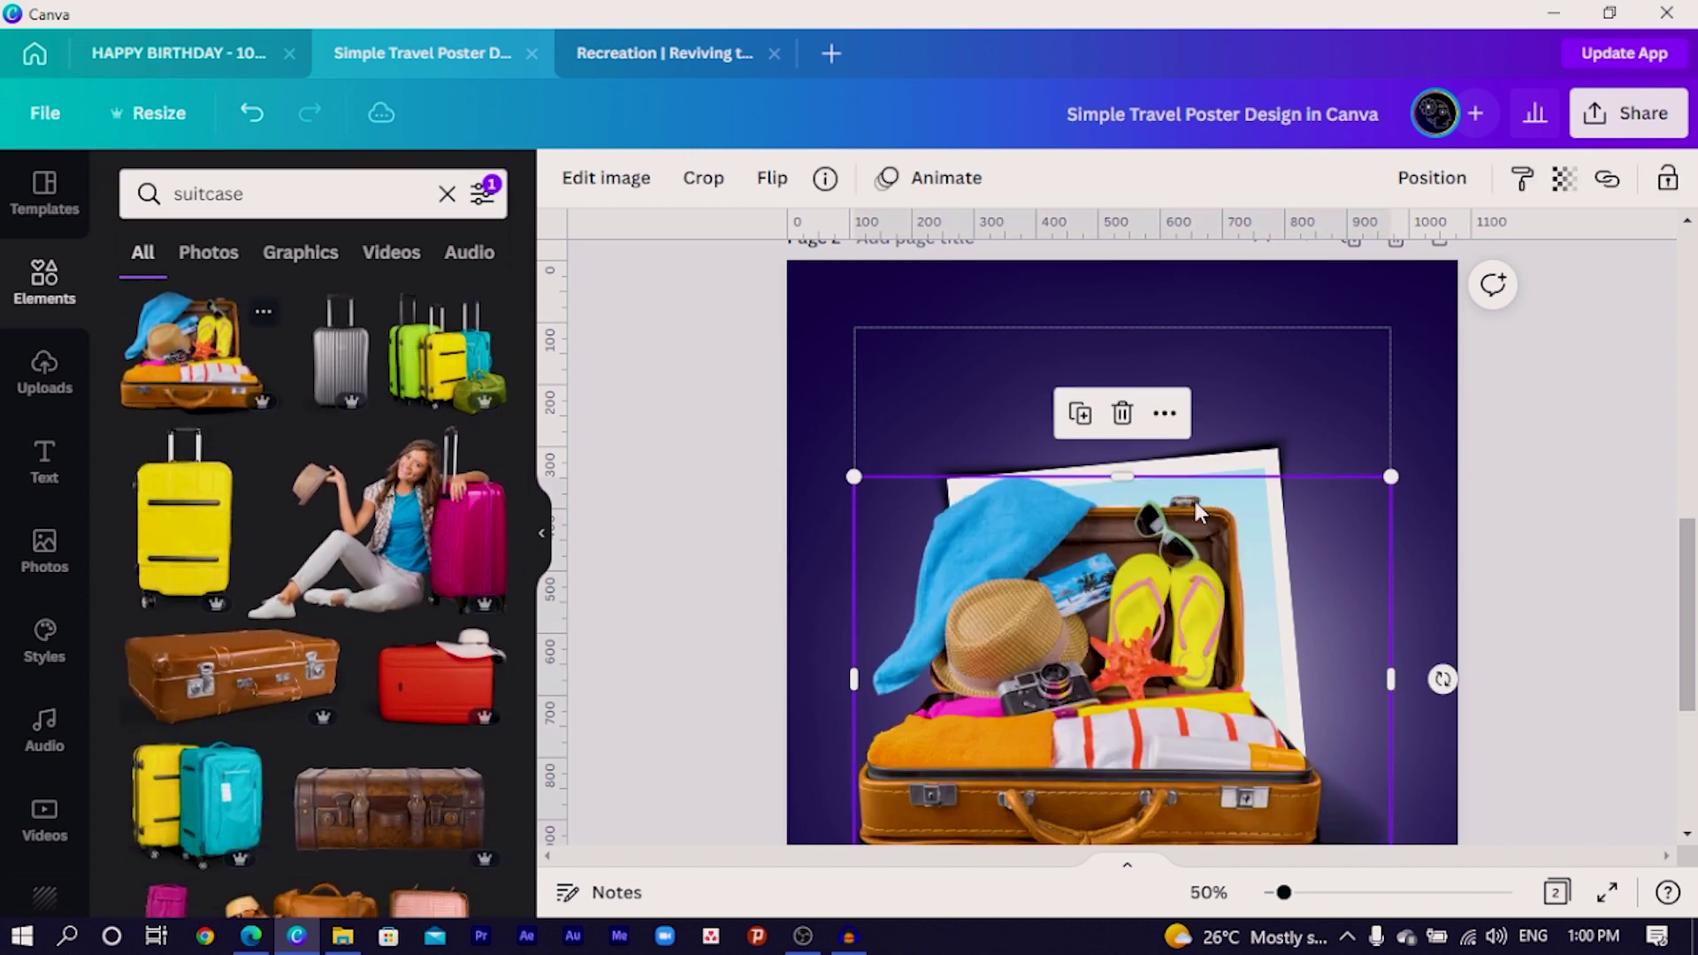
{"action": "left_click", "coordinate": [190, 353]}
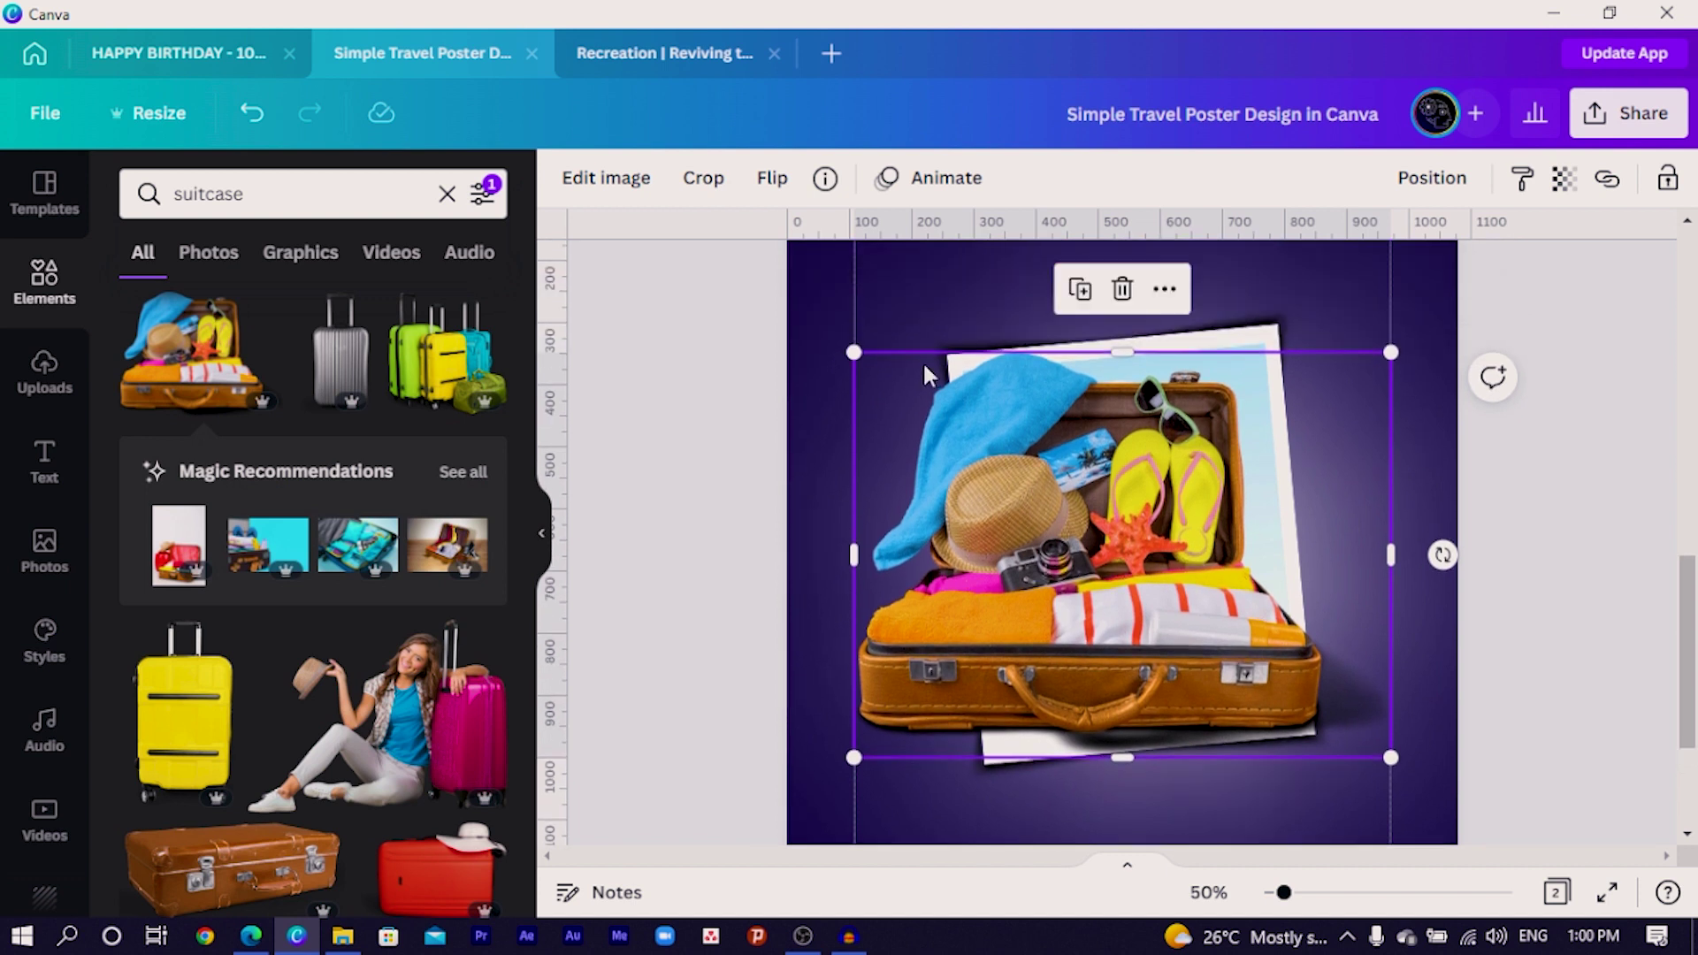
{"action": "left_click_drag", "start_coordinate": [854, 346], "coordinate": [1129, 560]}
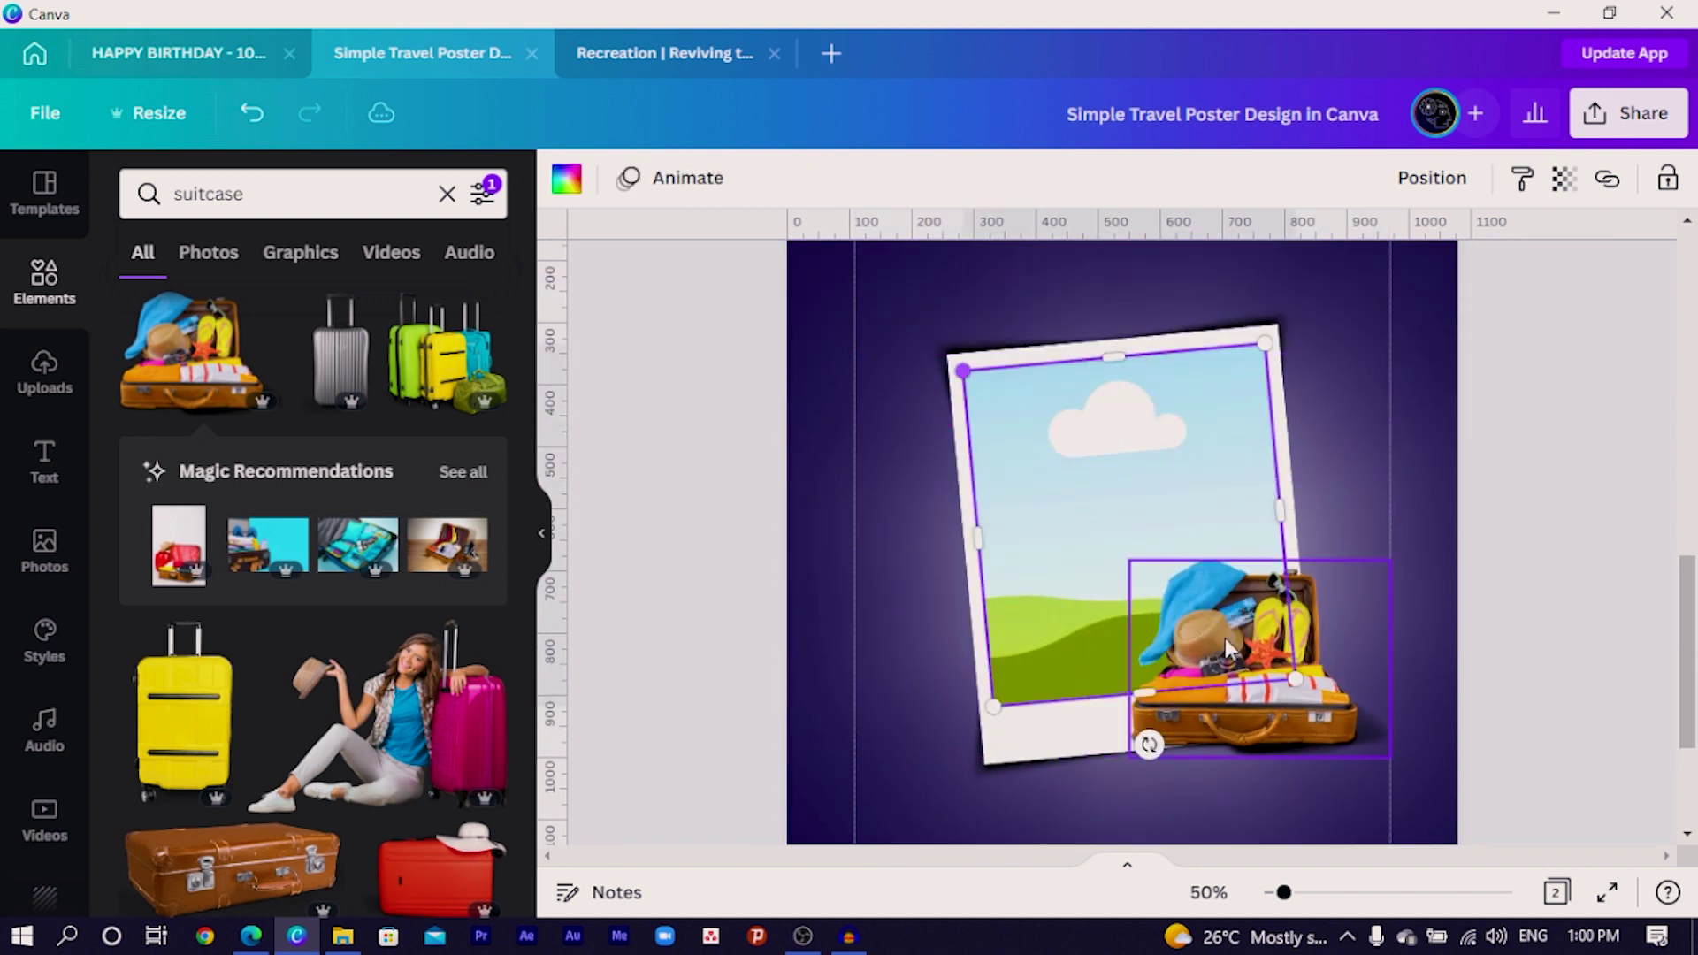
{"action": "left_click", "coordinate": [1266, 665]}
{"action": "left_click_drag", "start_coordinate": [1335, 732], "coordinate": [1225, 788]}
Add the green, yellow and teal luggage set, scale it down near the page's lower-left margin and place the open suitcase beside it.
{"action": "left_click", "coordinate": [400, 347]}
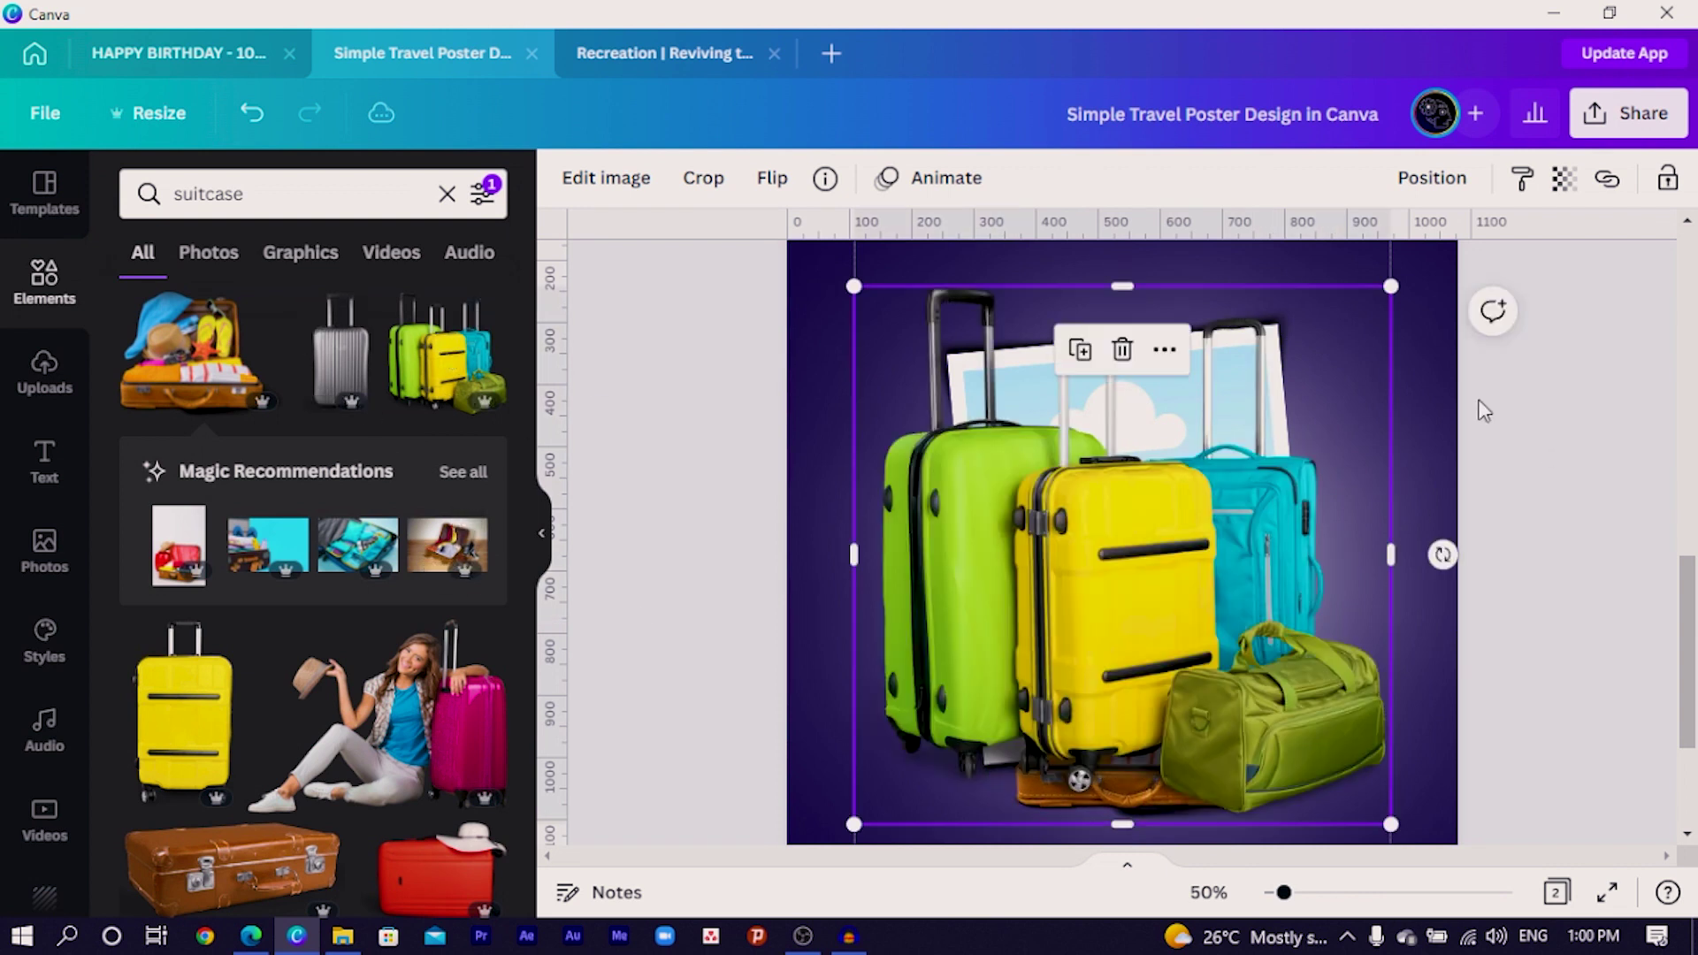
{"action": "left_click_drag", "start_coordinate": [1392, 287], "coordinate": [1209, 441]}
{"action": "scroll", "coordinate": [988, 592], "scroll_direction": "down", "scroll_amount": 2}
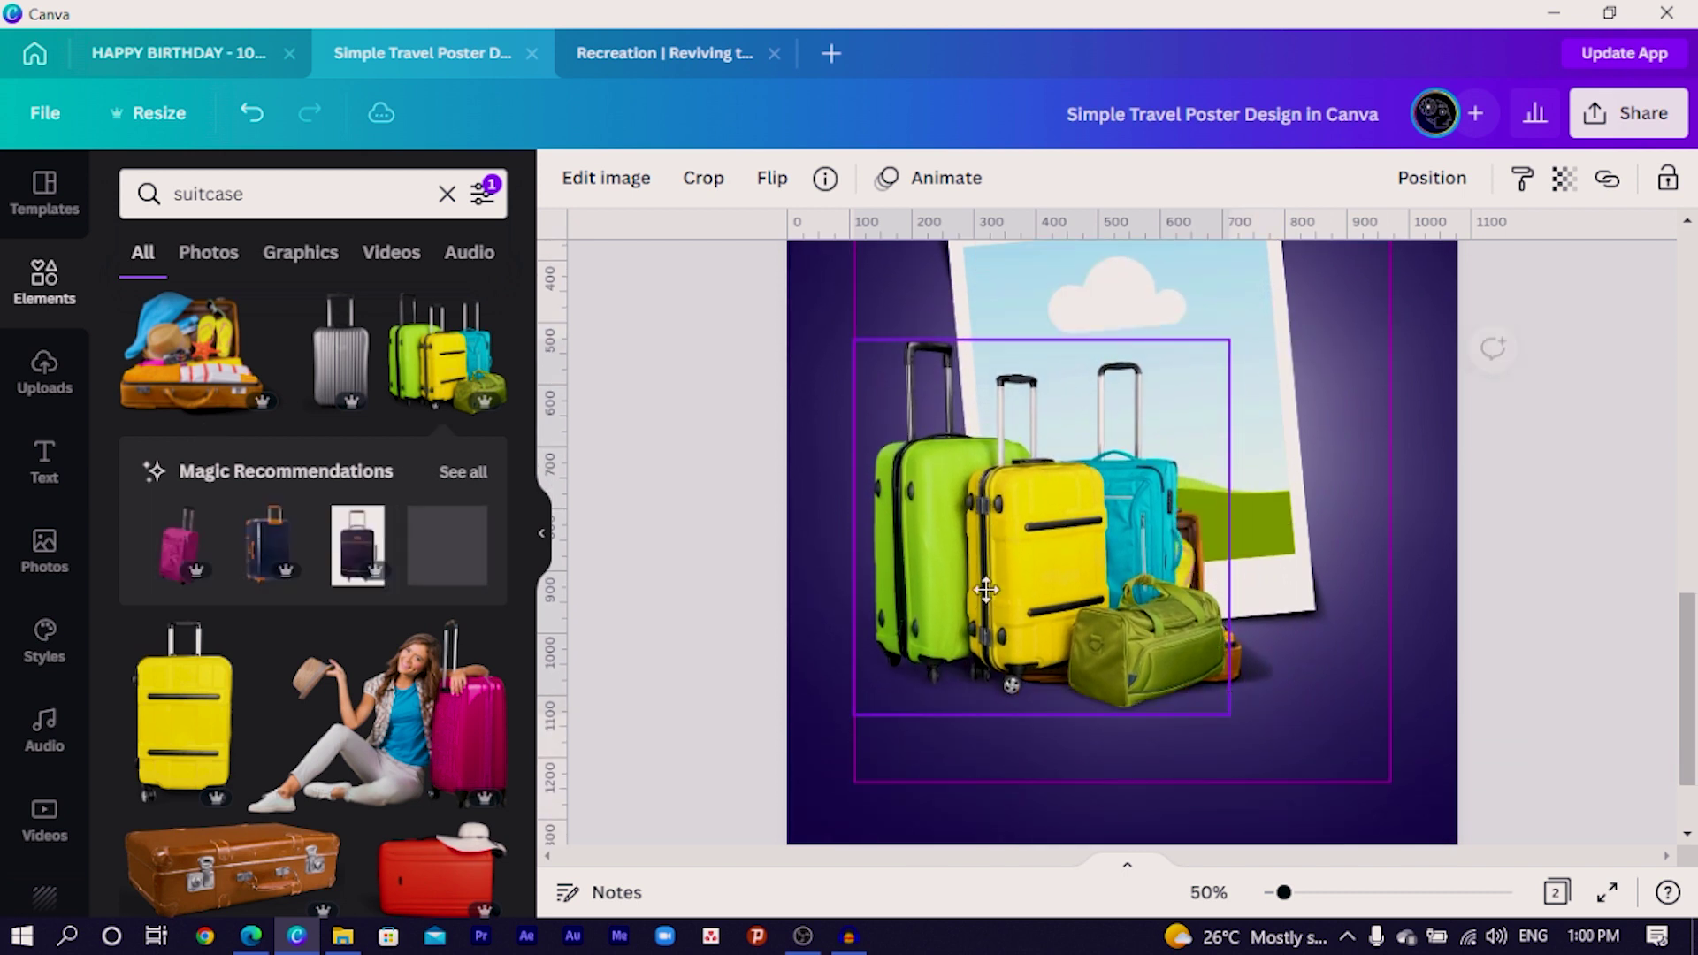
{"action": "left_click_drag", "start_coordinate": [190, 354], "coordinate": [1276, 634]}
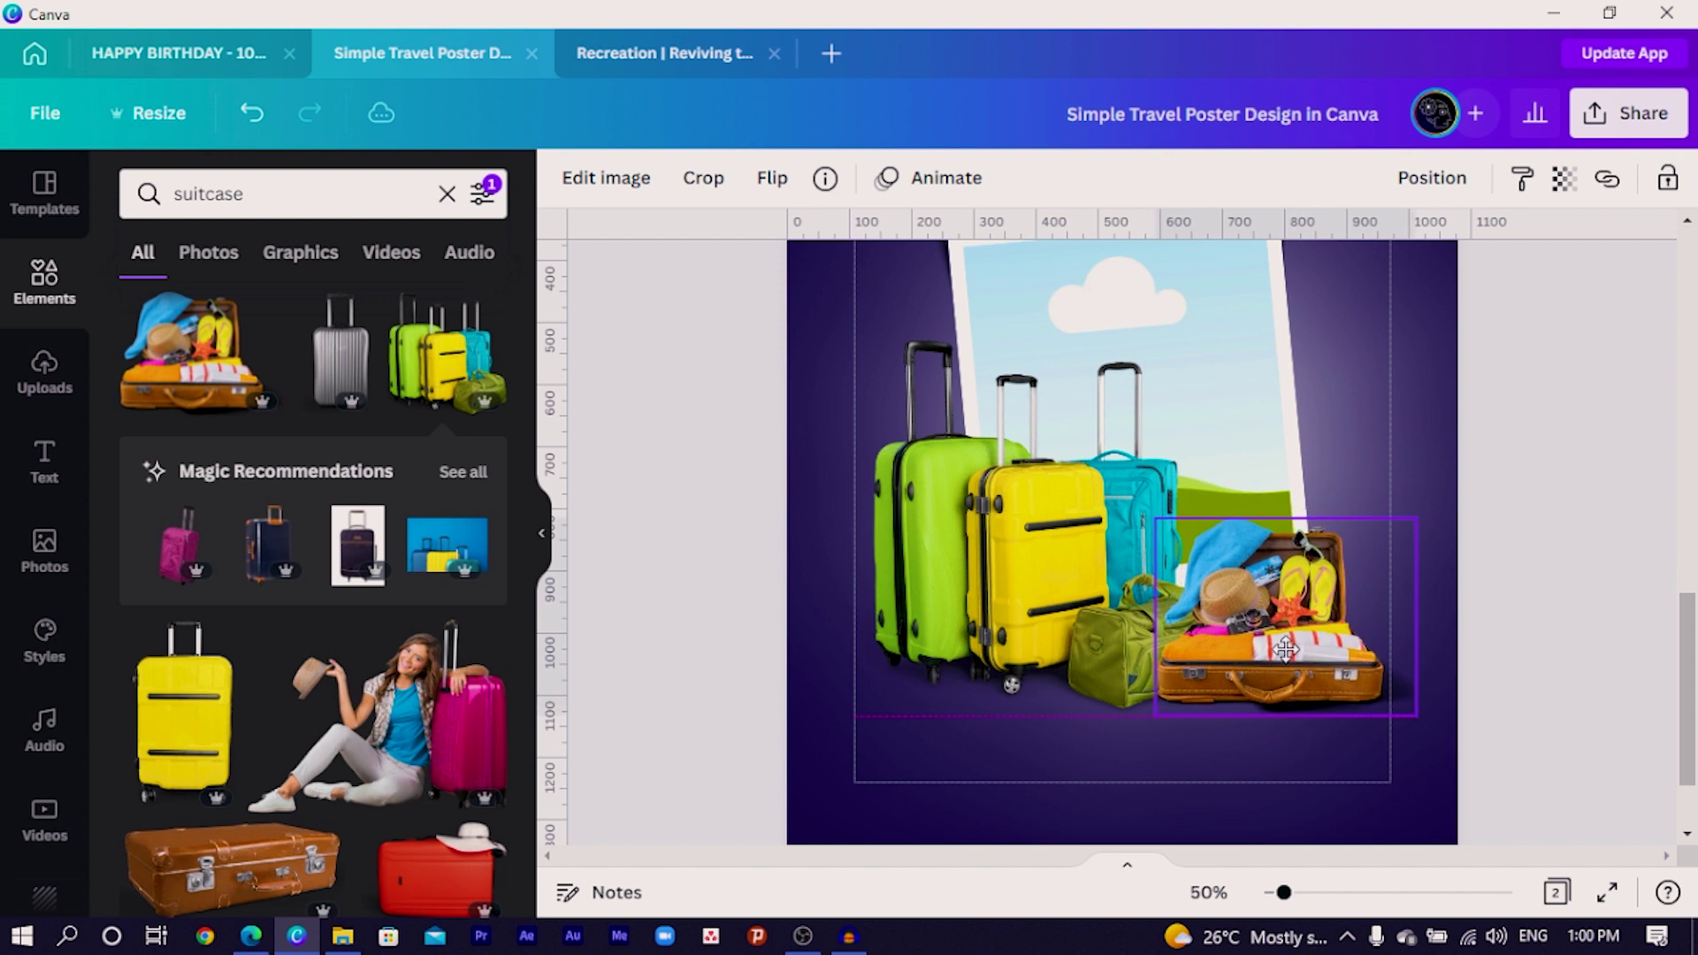
{"action": "left_click", "coordinate": [1085, 625]}
{"action": "left_click_drag", "start_coordinate": [1229, 338], "coordinate": [1152, 408]}
Delete the open suitcase and the green, yellow and teal luggage set from page 2.
{"action": "left_click_drag", "start_coordinate": [1281, 615], "coordinate": [1239, 624]}
{"action": "key", "text": "Delete"}
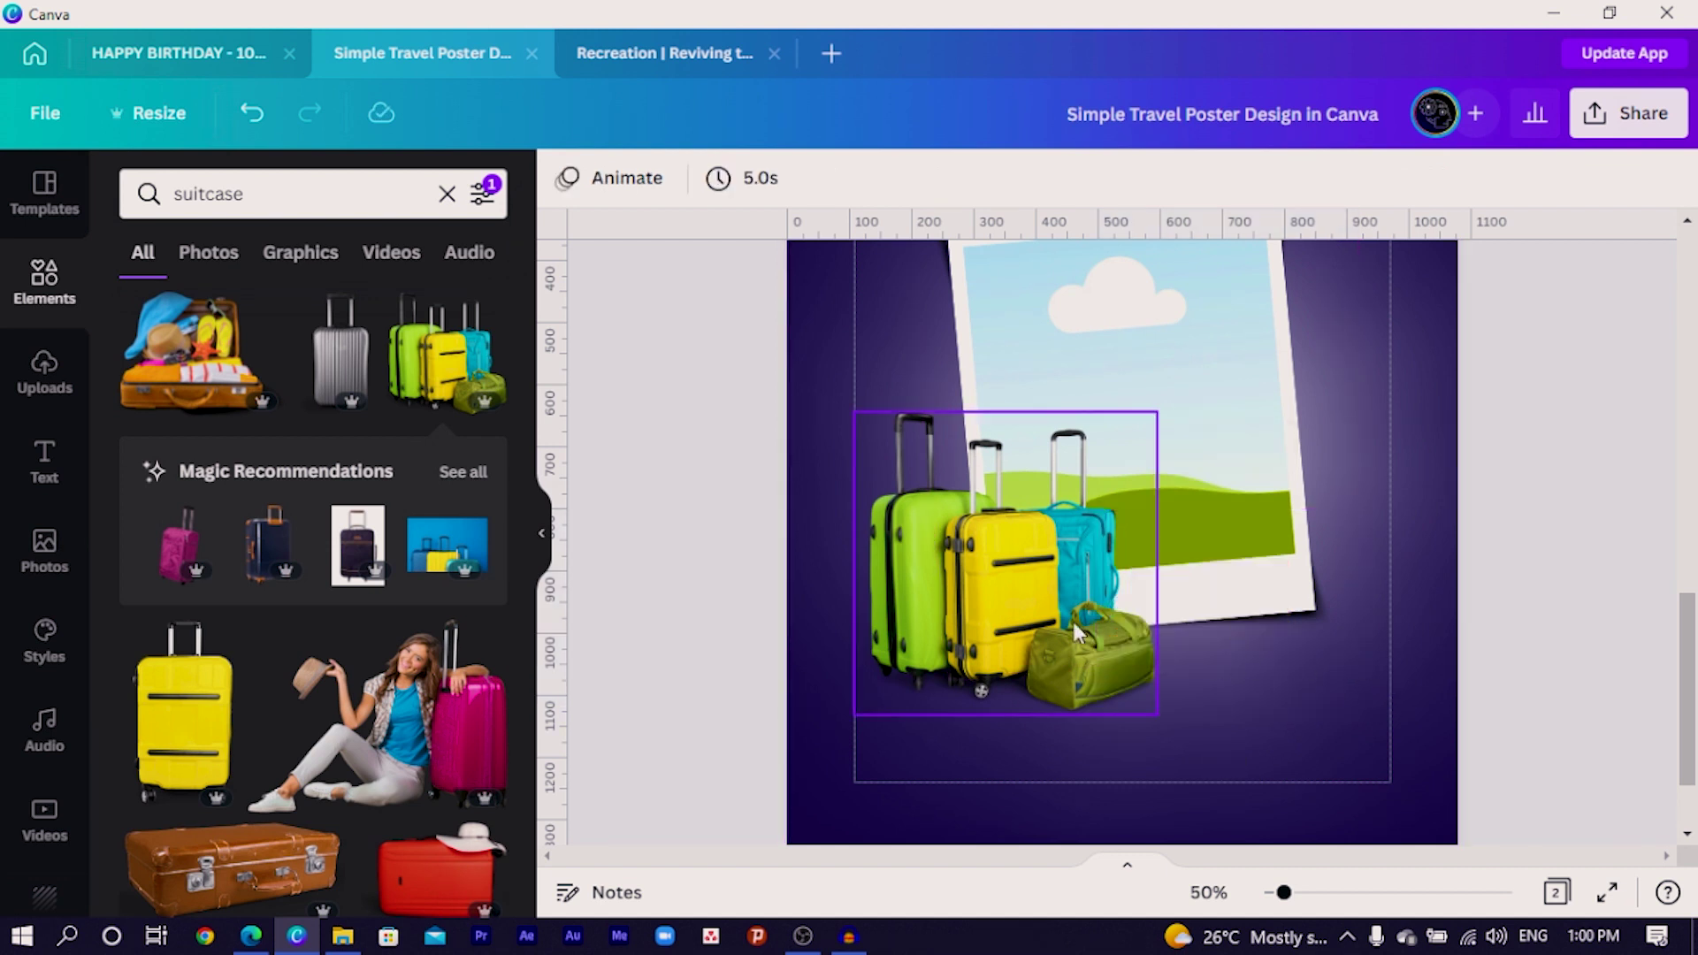
{"action": "left_click", "coordinate": [1073, 623]}
{"action": "mouse_move", "coordinate": [1162, 412]}
{"action": "left_mouse_down"}
{"action": "mouse_move", "coordinate": [1194, 397]}
{"action": "mouse_move", "coordinate": [1180, 393]}
{"action": "left_mouse_up"}
{"action": "scroll", "coordinate": [415, 614], "scroll_direction": "down", "scroll_amount": 3}
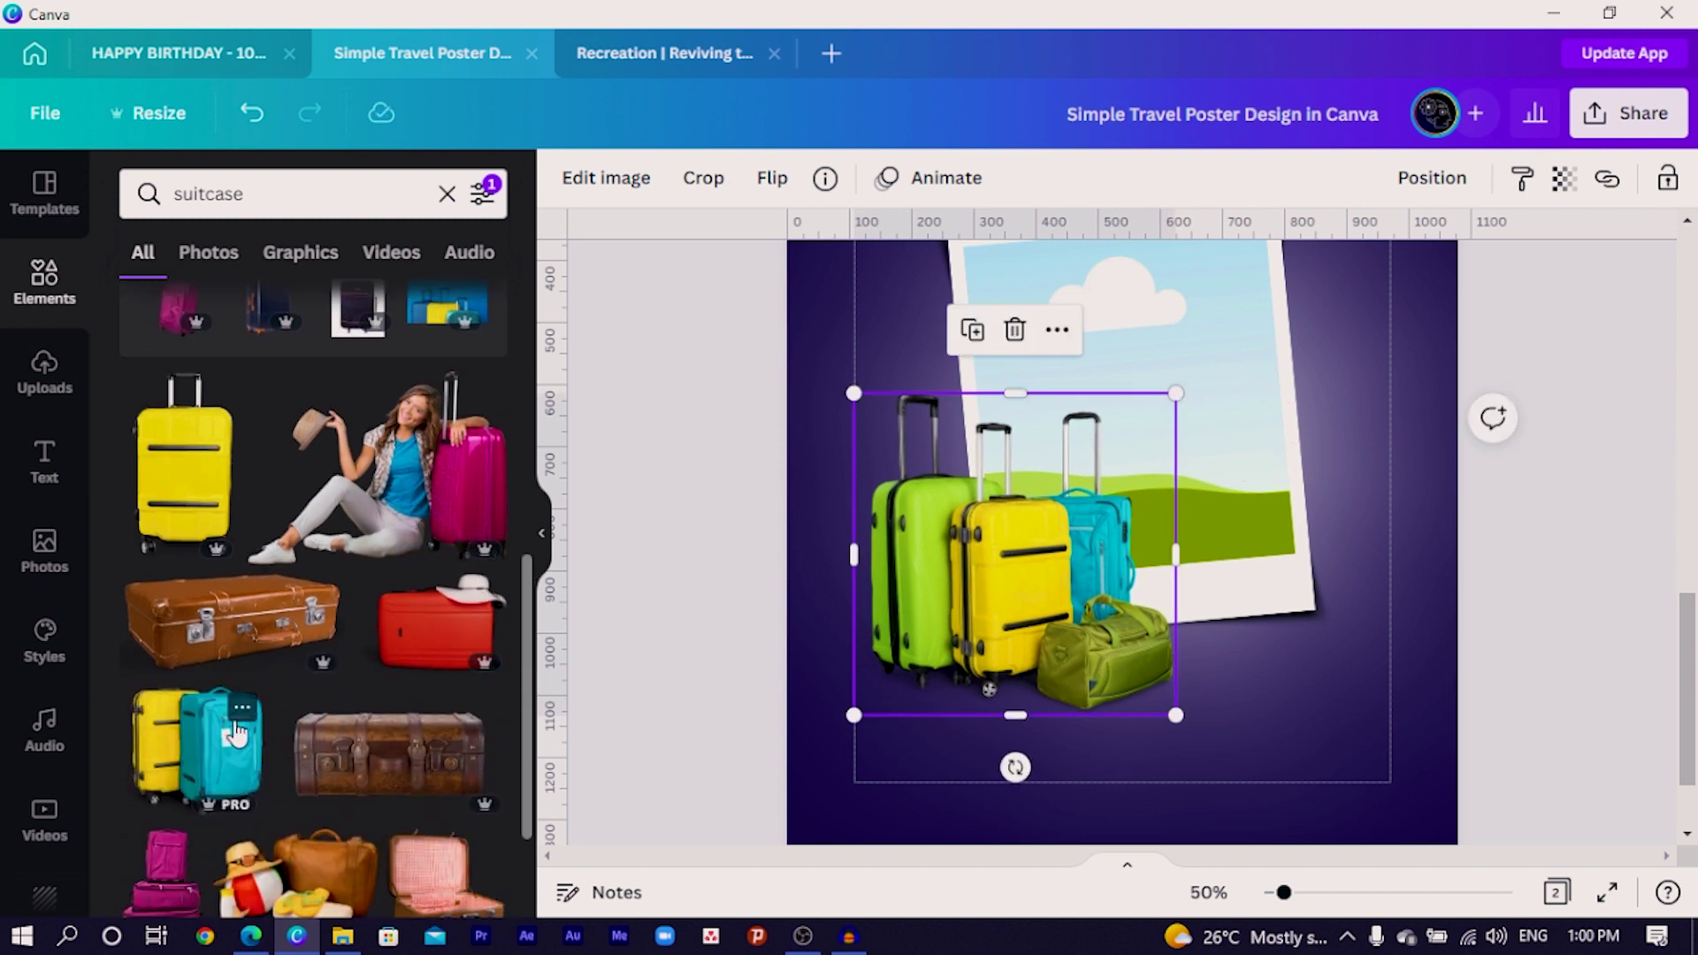
{"action": "scroll", "coordinate": [378, 681], "scroll_direction": "down", "scroll_amount": 2}
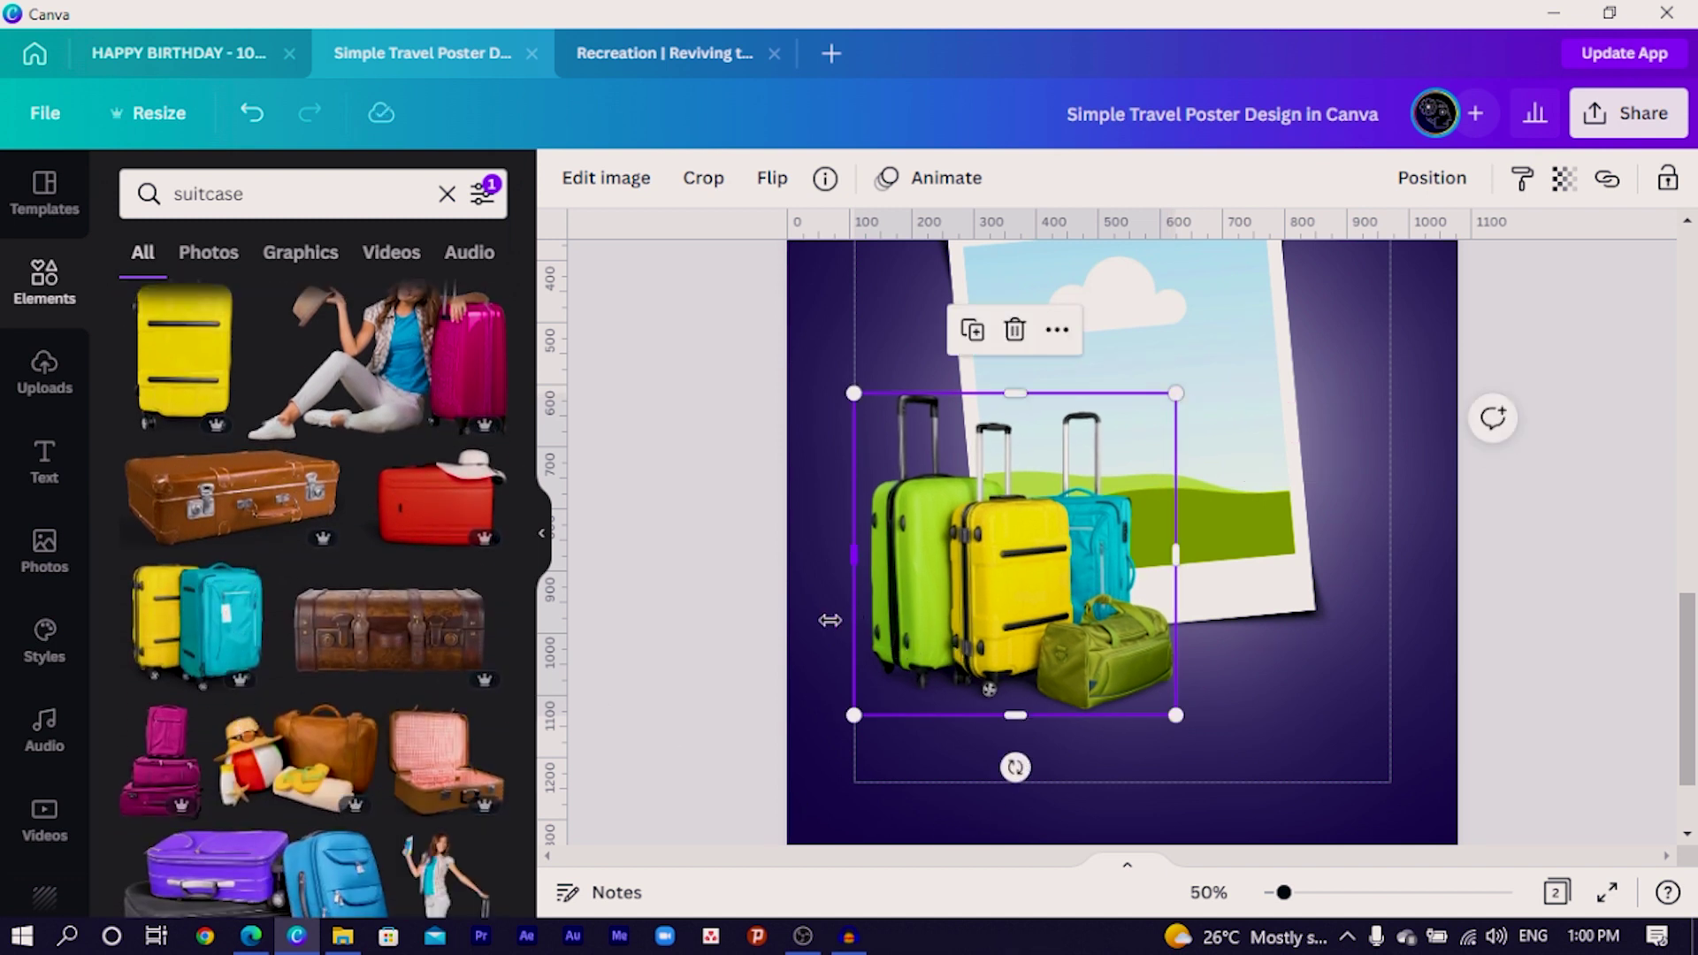
{"action": "scroll", "coordinate": [672, 743], "scroll_direction": "up", "scroll_amount": 2}
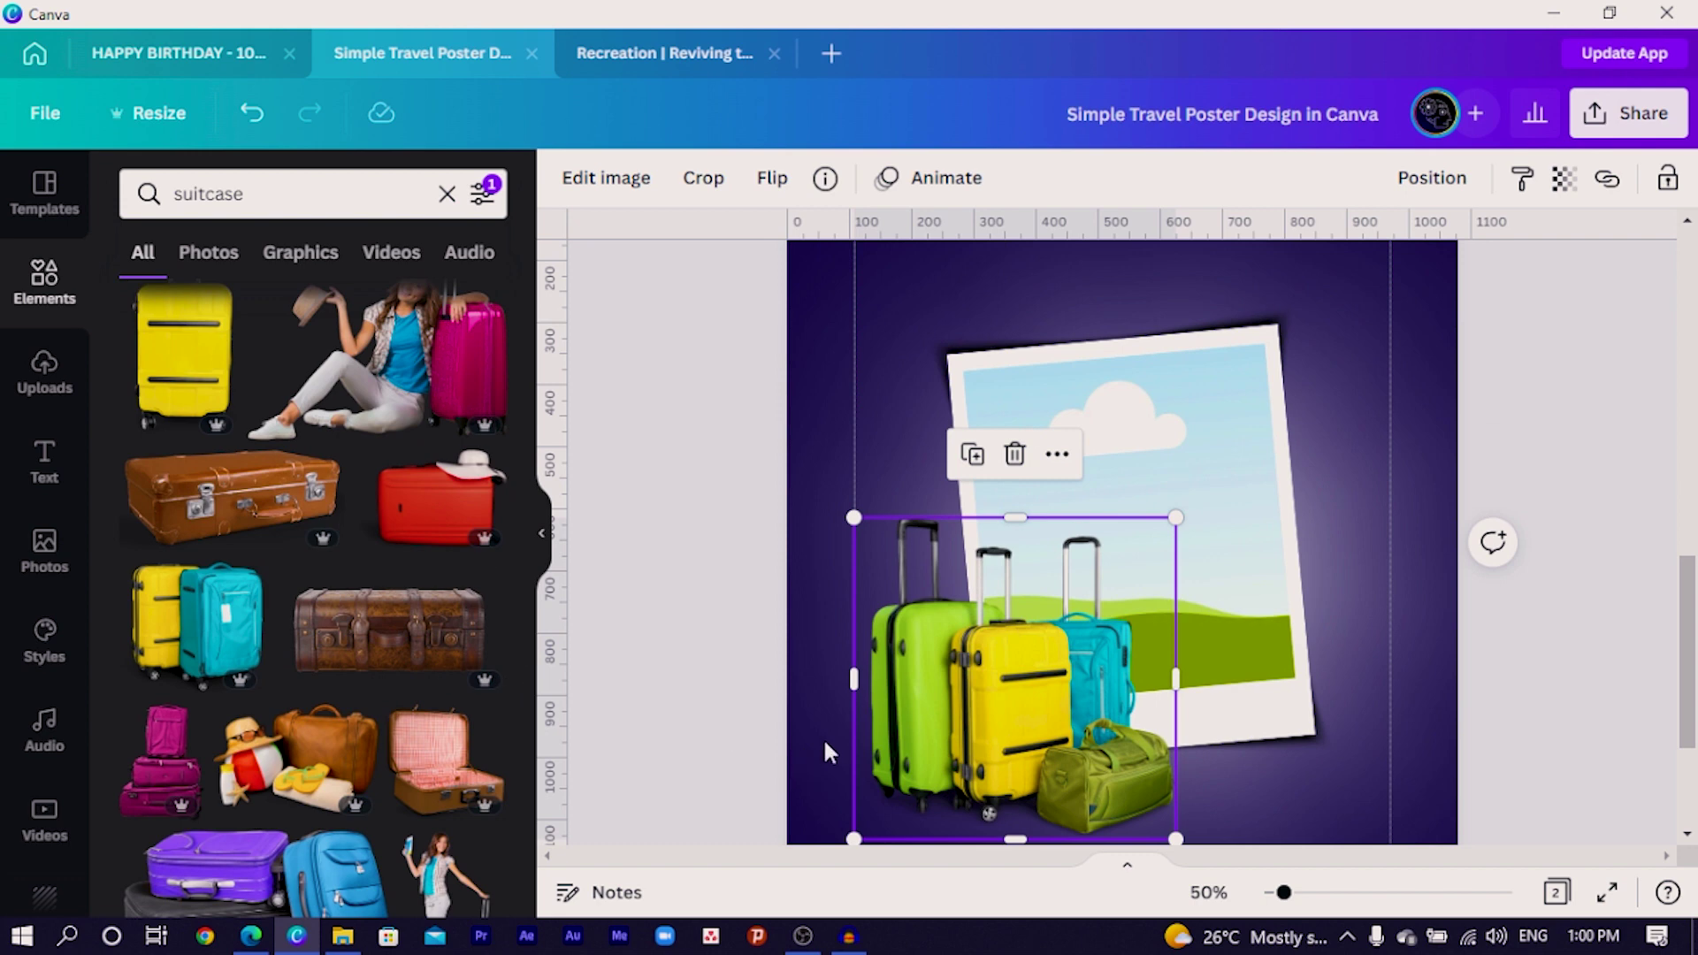
{"action": "key", "text": "Delete"}
Copy the two suitcase images from page 1 onto page 2 and enlarge them slightly over the frame's lower edge.
{"action": "scroll", "coordinate": [879, 708], "scroll_direction": "up", "scroll_amount": 5}
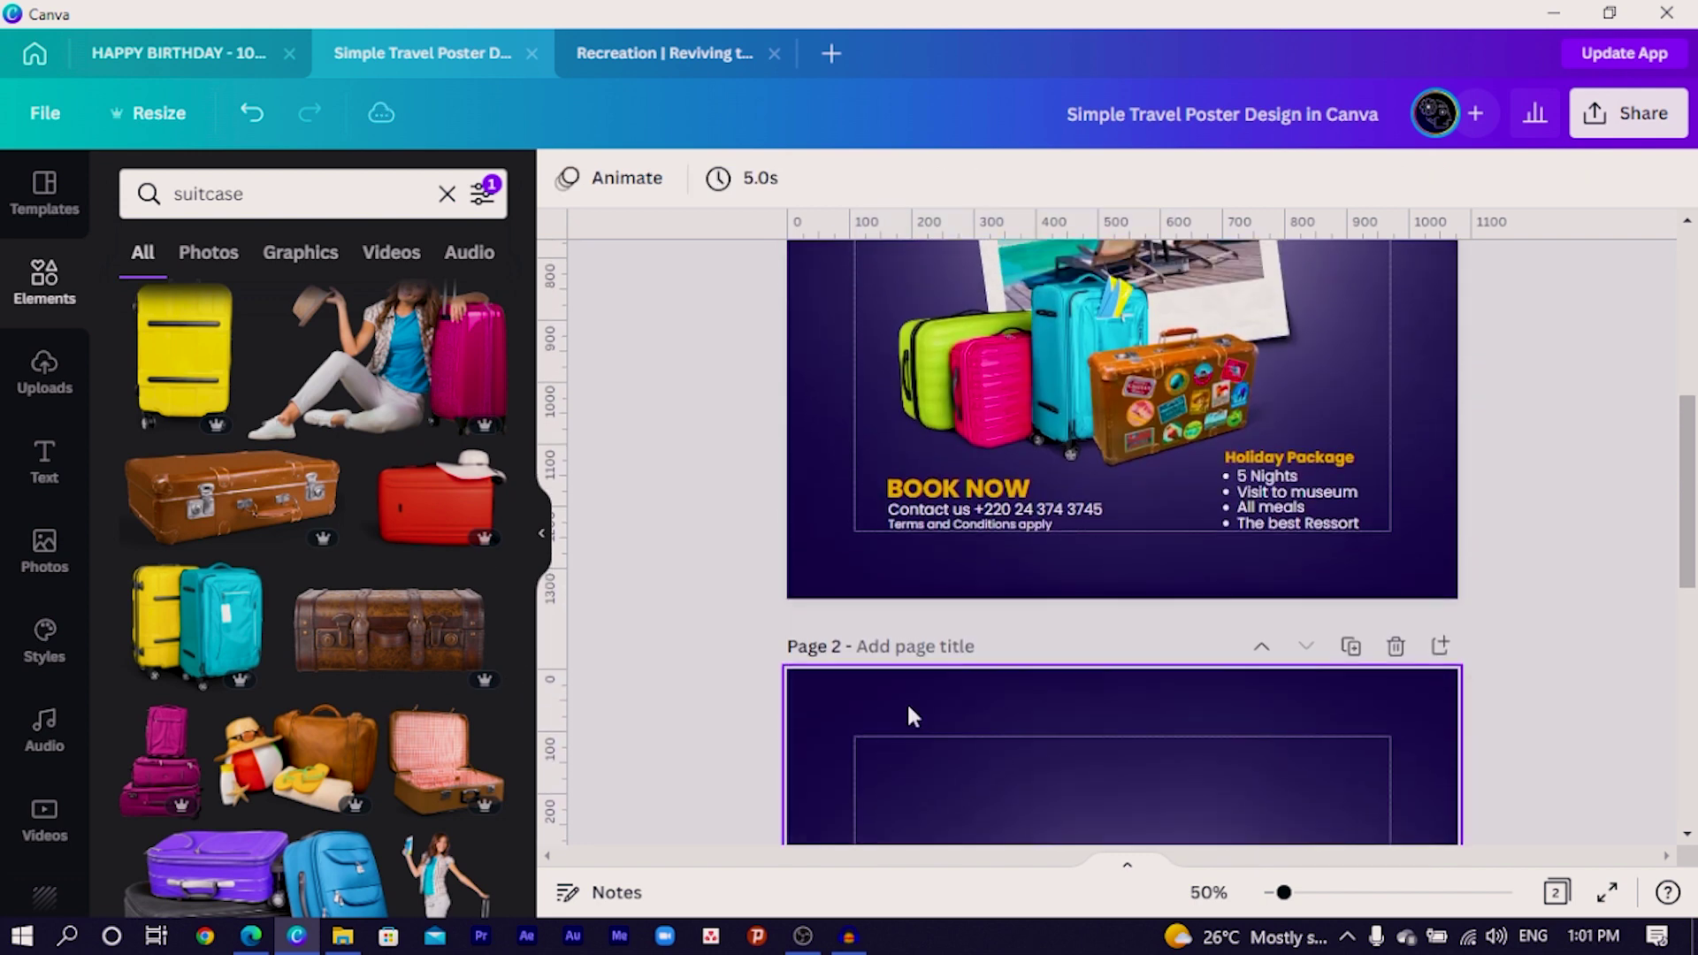
{"action": "left_click", "coordinate": [1140, 571]}
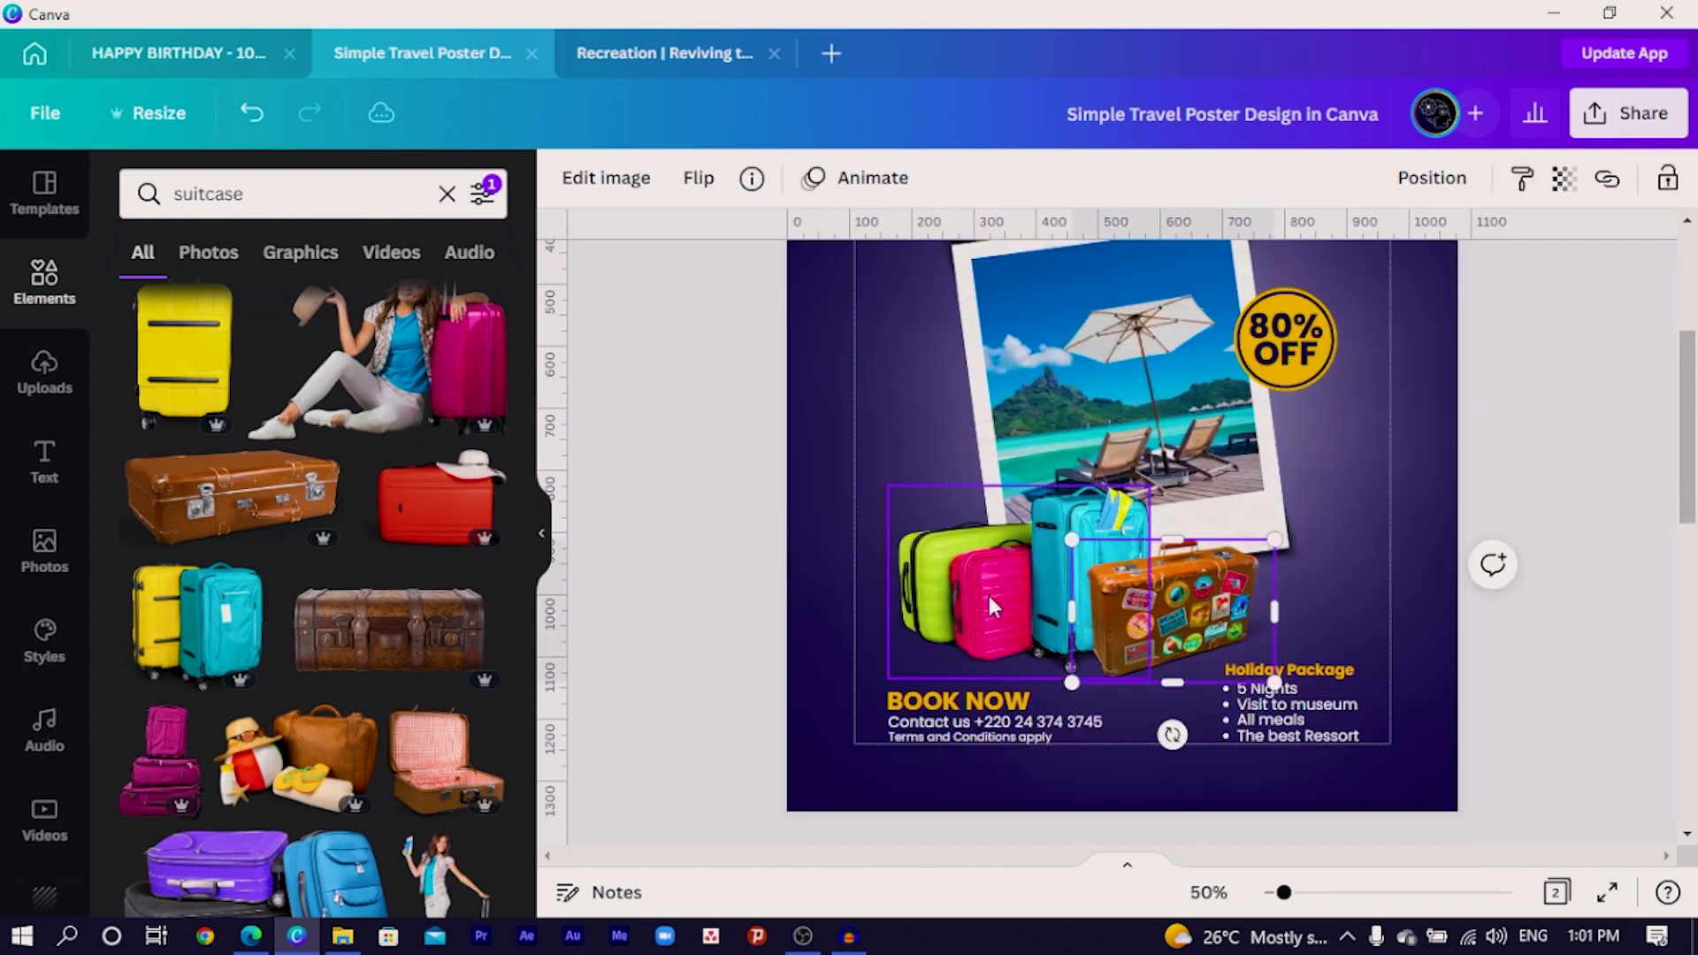
{"action": "left_click", "coordinate": [988, 596], "text": "shift"}
{"action": "scroll", "coordinate": [1047, 615], "scroll_direction": "down", "scroll_amount": 10}
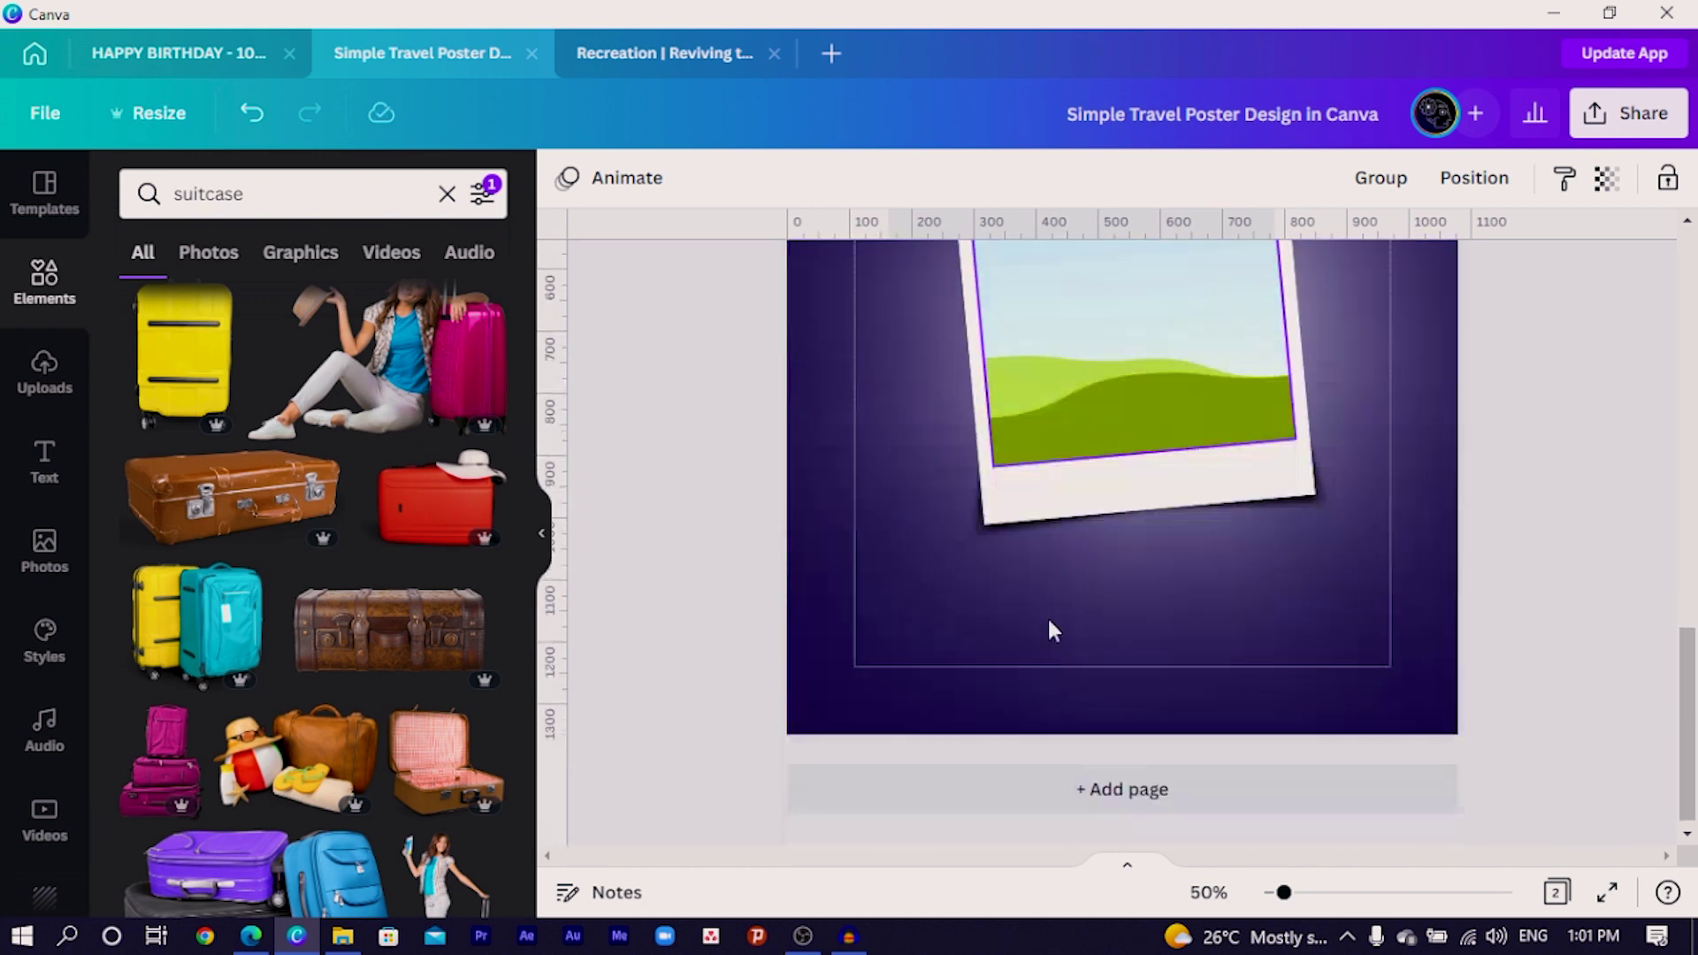
{"action": "key", "text": "ctrl+v"}
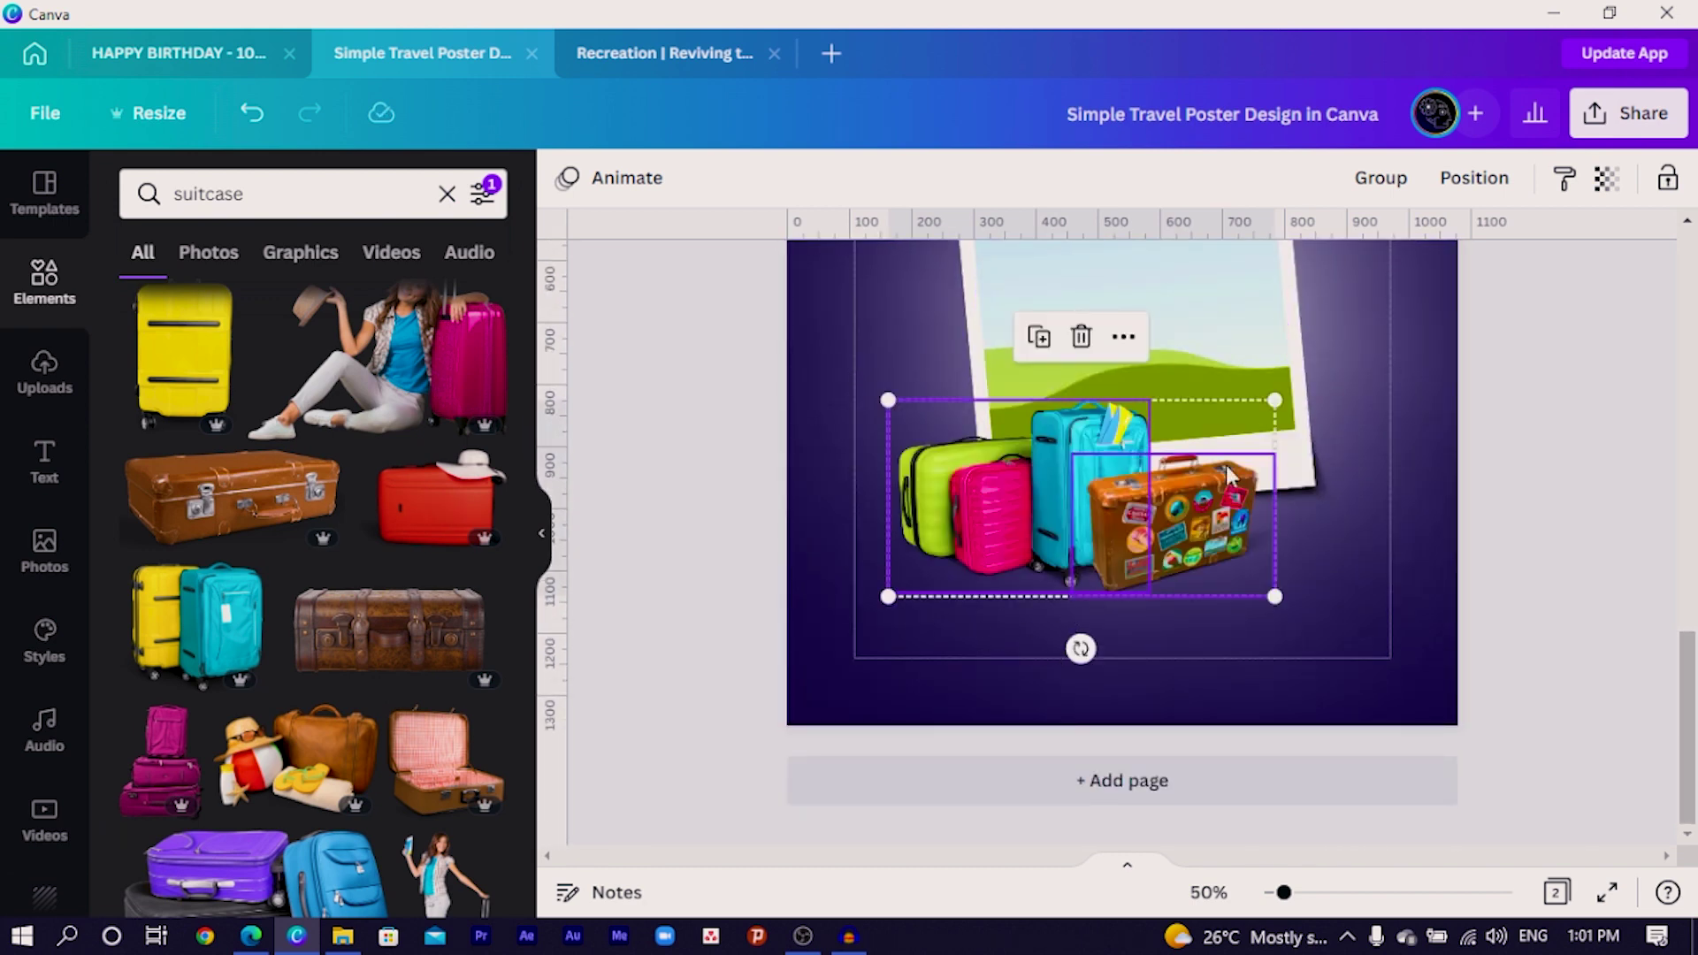
{"action": "left_click_drag", "start_coordinate": [1273, 400], "coordinate": [1307, 402]}
{"action": "scroll", "coordinate": [1307, 403], "scroll_direction": "up", "scroll_amount": 3}
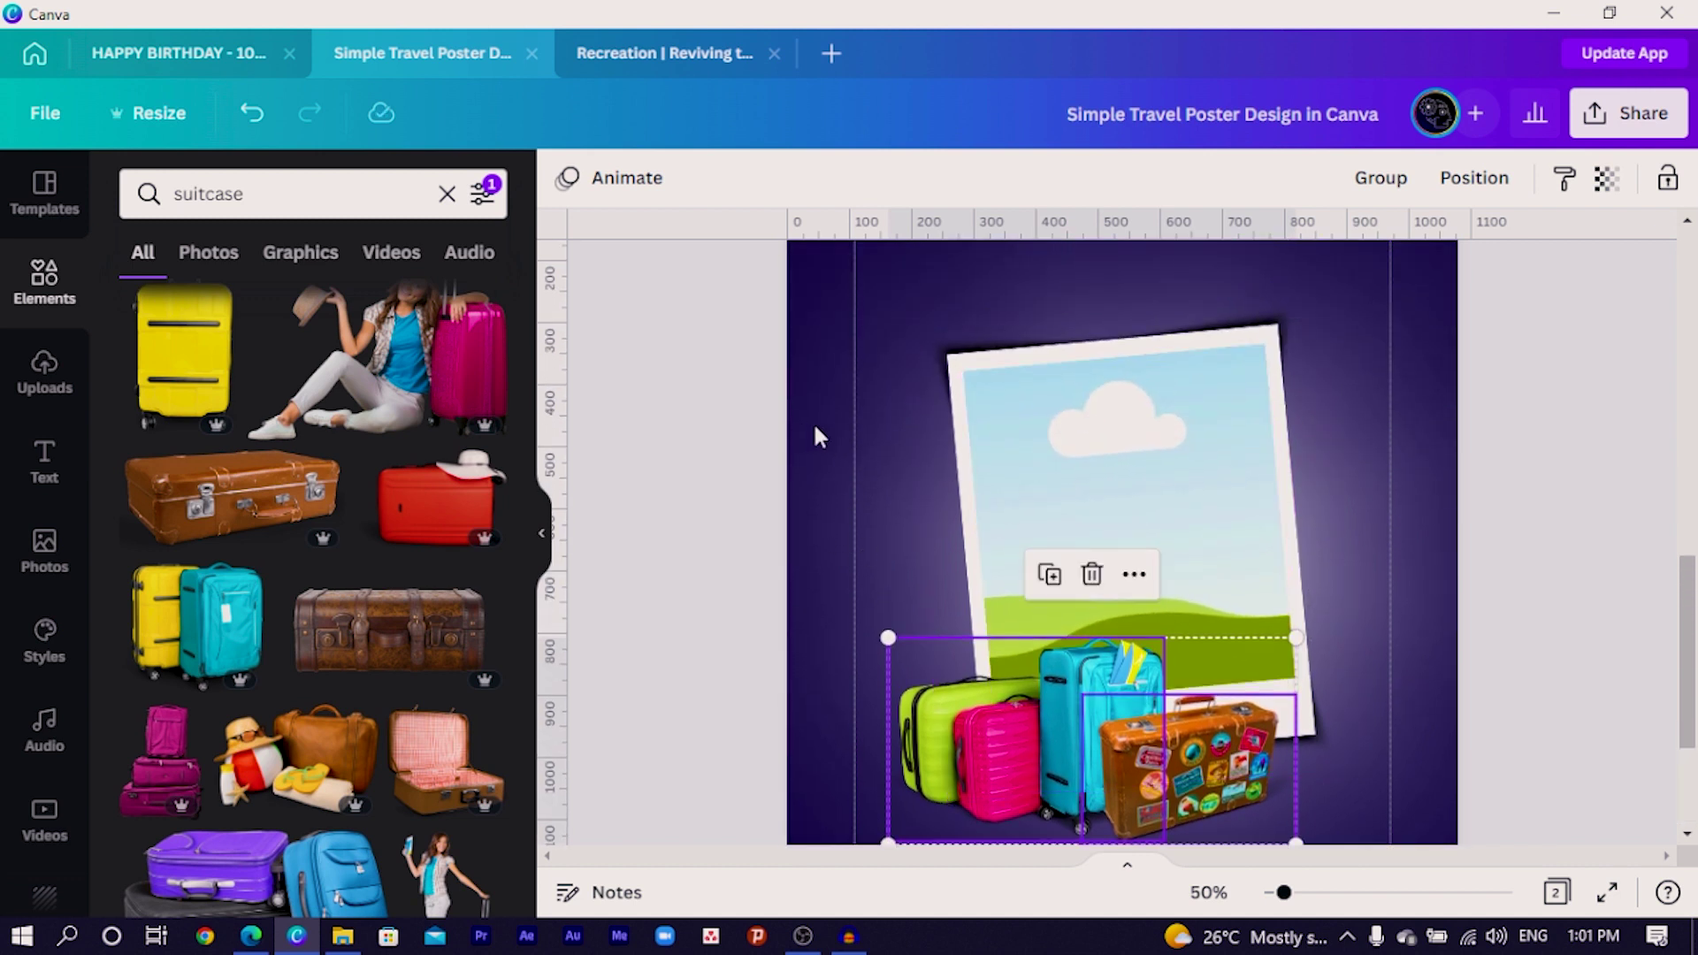
Search the elements for city and remove the cut-outs-only filter from the results.
{"action": "left_click", "coordinate": [368, 184]}
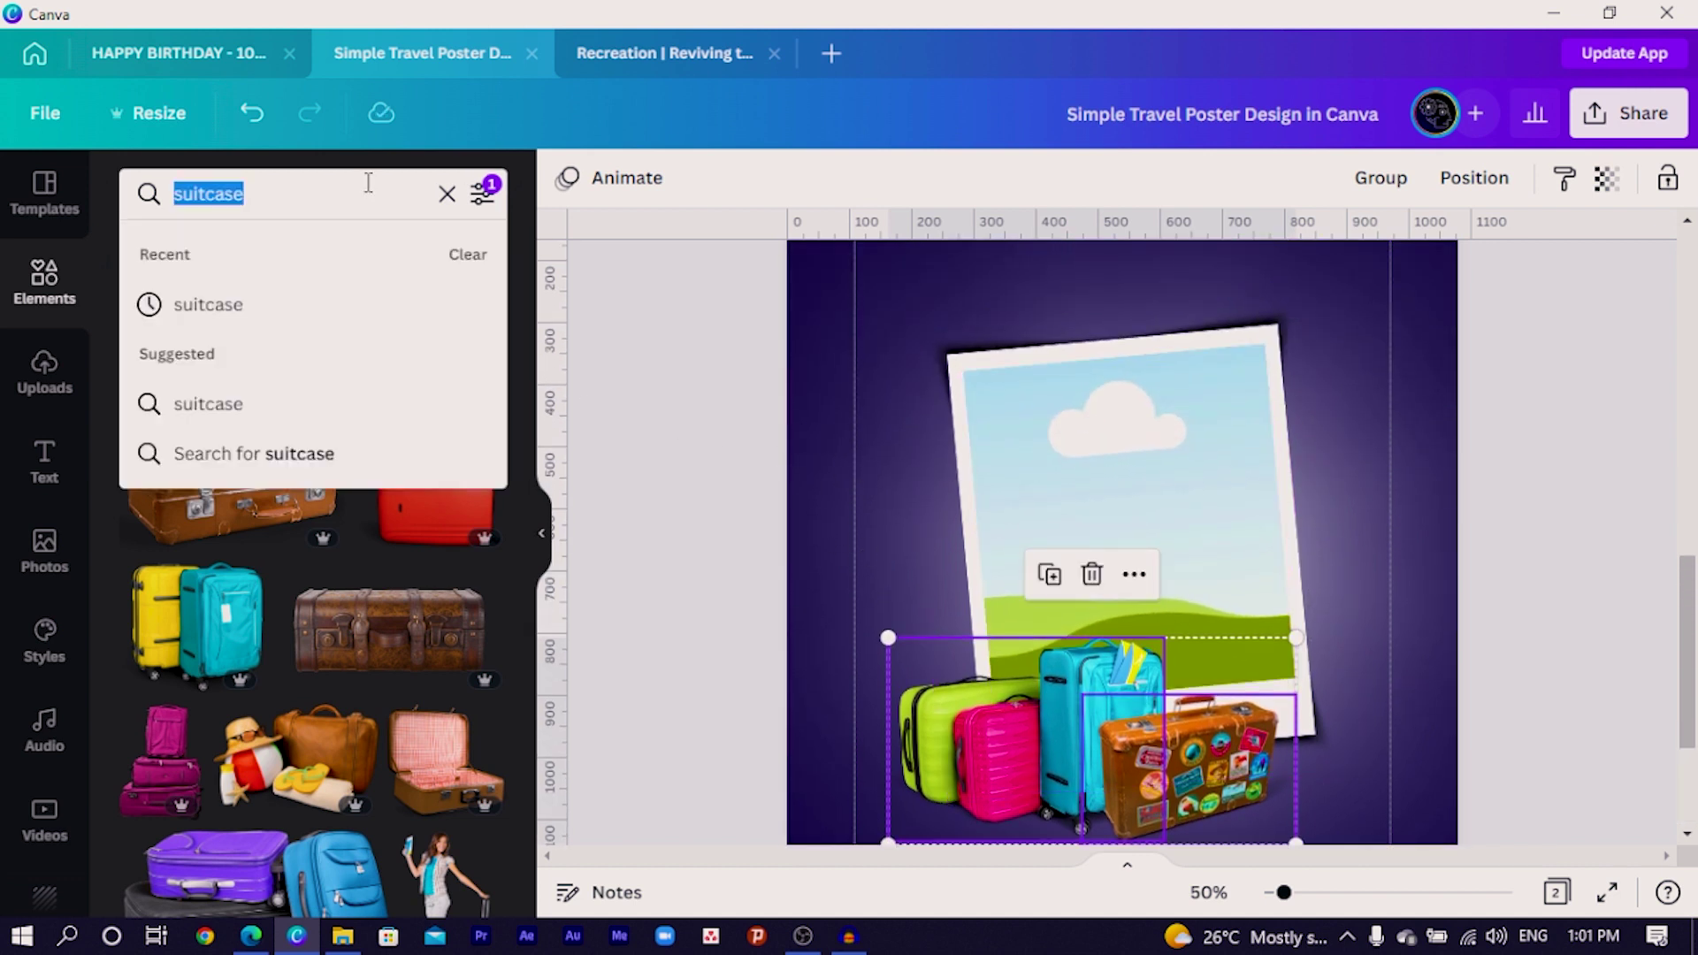
{"action": "type", "text": "c"}
{"action": "key", "text": "Return"}
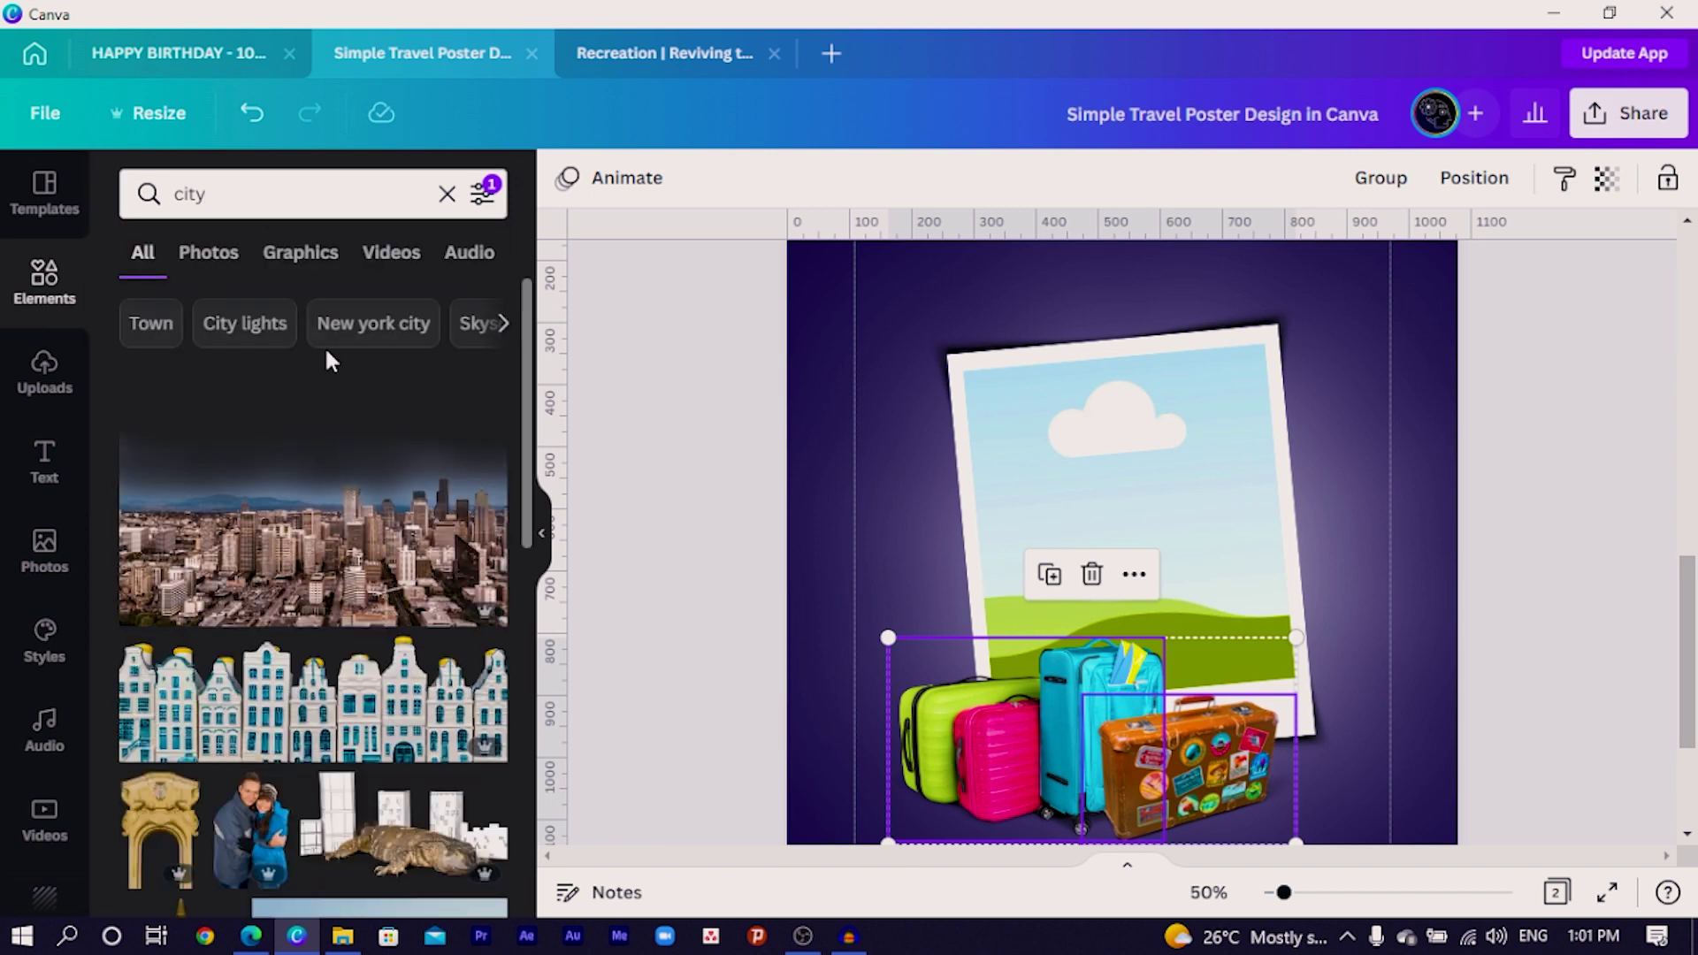
{"action": "scroll", "coordinate": [325, 349], "scroll_direction": "down", "scroll_amount": 4}
{"action": "left_click", "coordinate": [486, 196]}
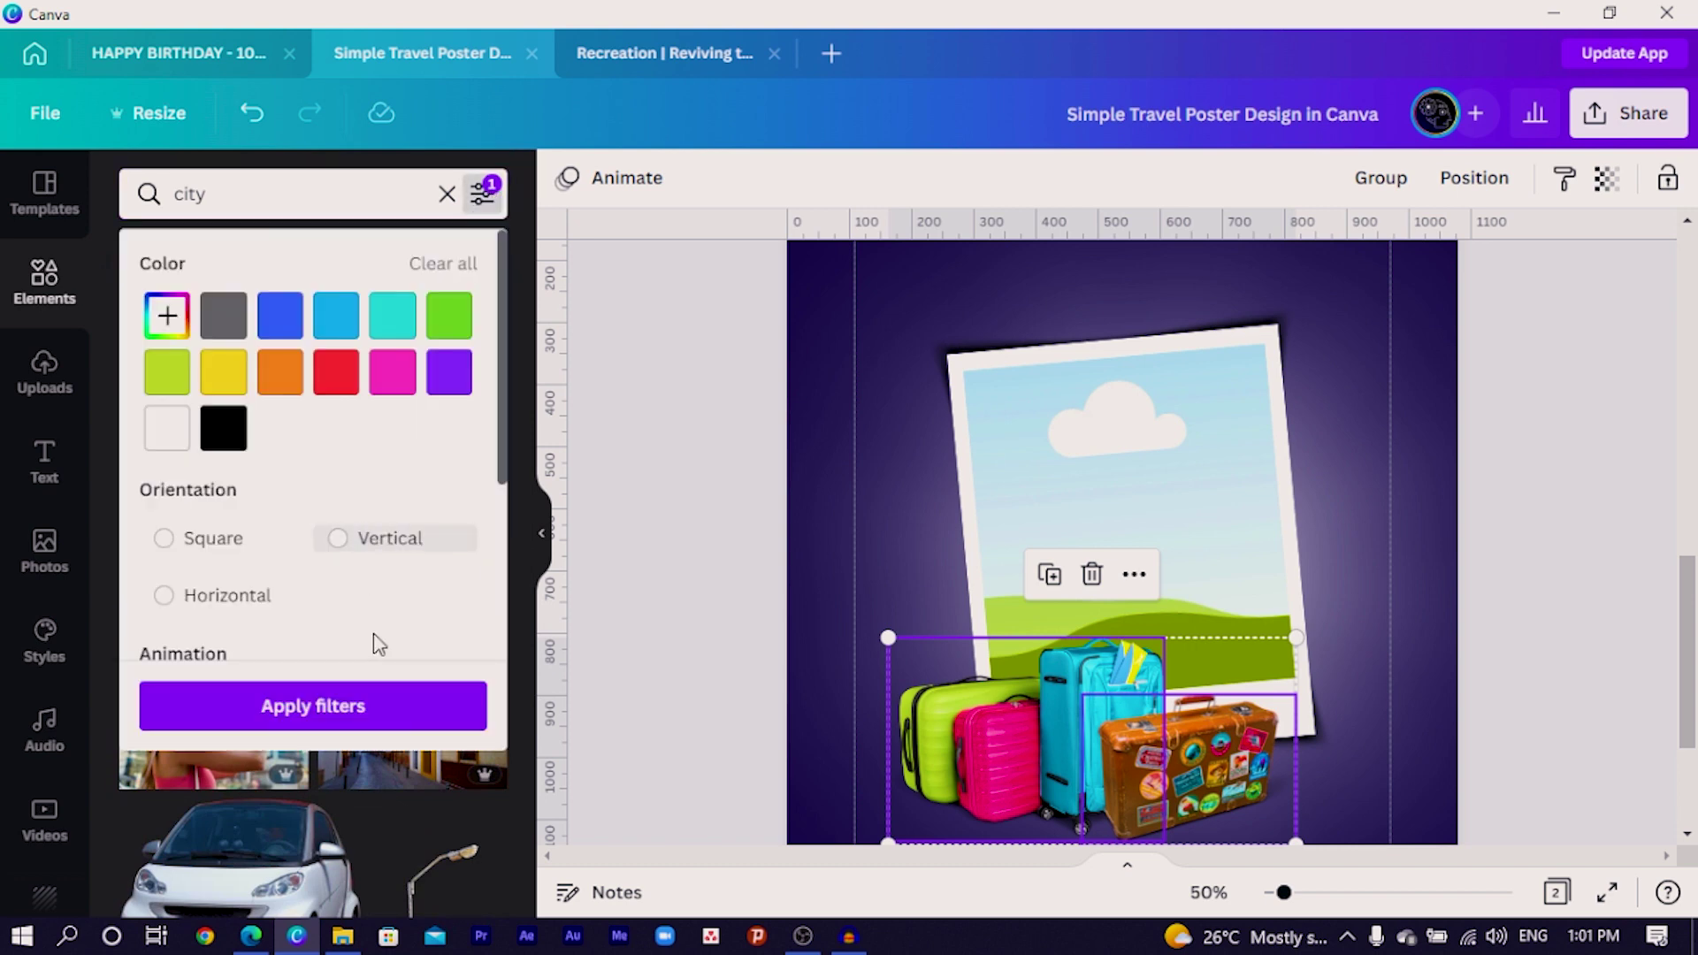
{"action": "scroll", "coordinate": [266, 566], "scroll_direction": "down", "scroll_amount": 3}
{"action": "left_click", "coordinate": [159, 520]}
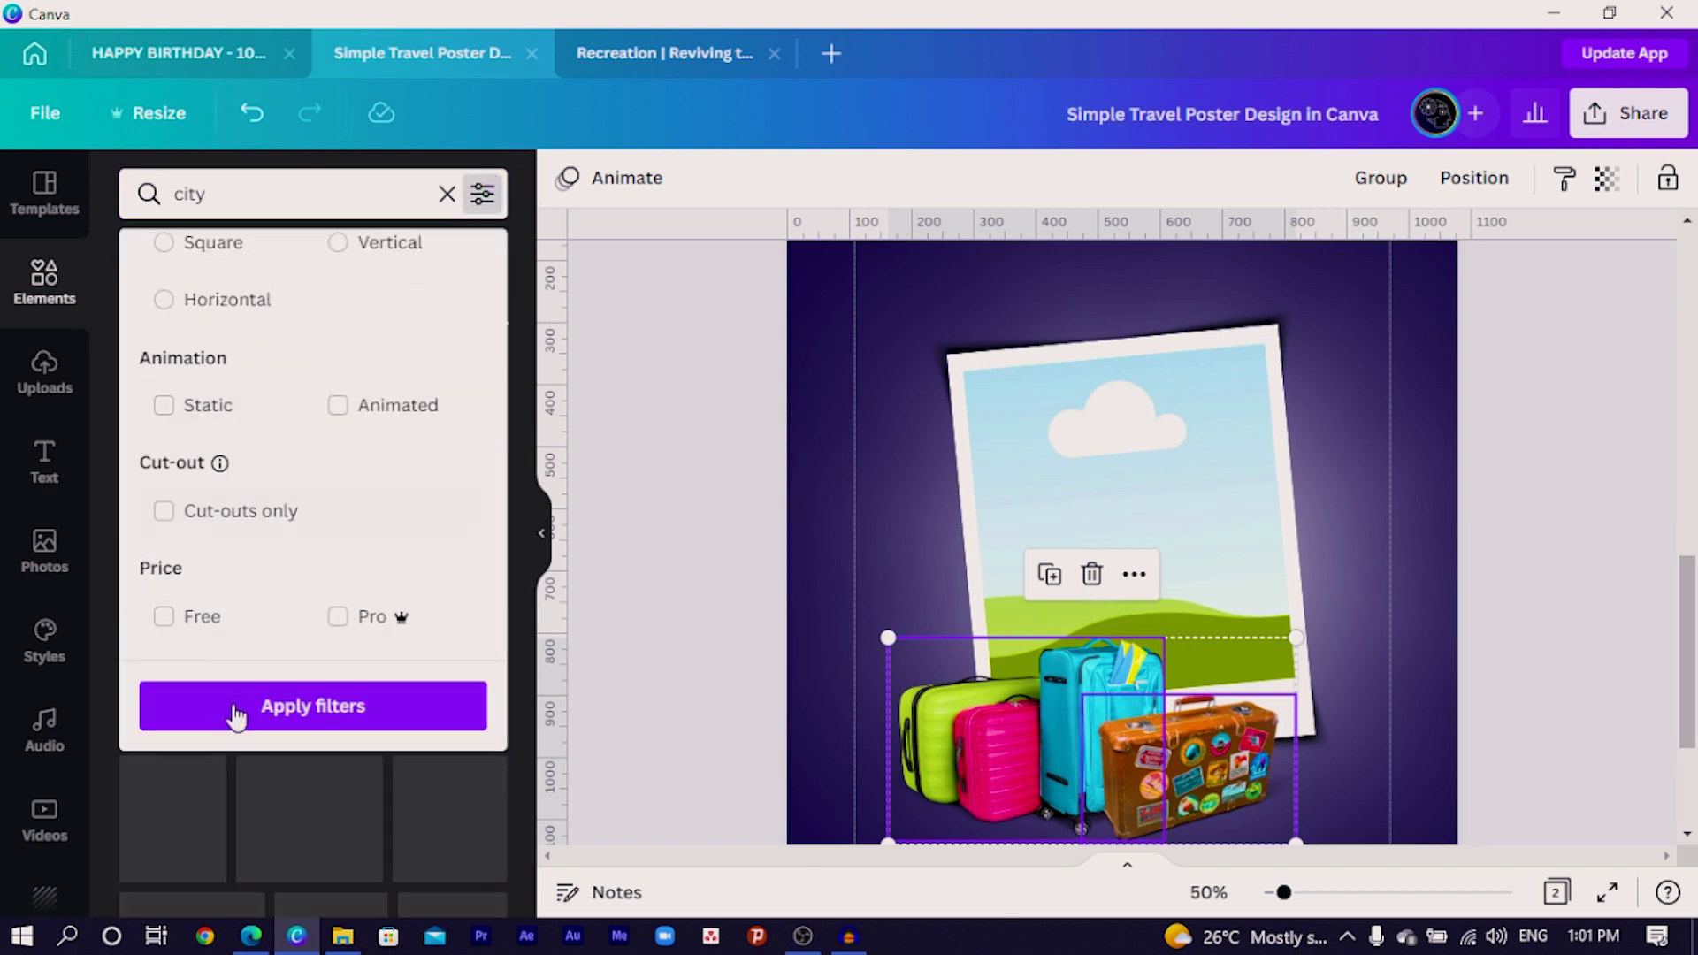
{"action": "left_click", "coordinate": [237, 711]}
{"action": "scroll", "coordinate": [411, 599], "scroll_direction": "down", "scroll_amount": 5}
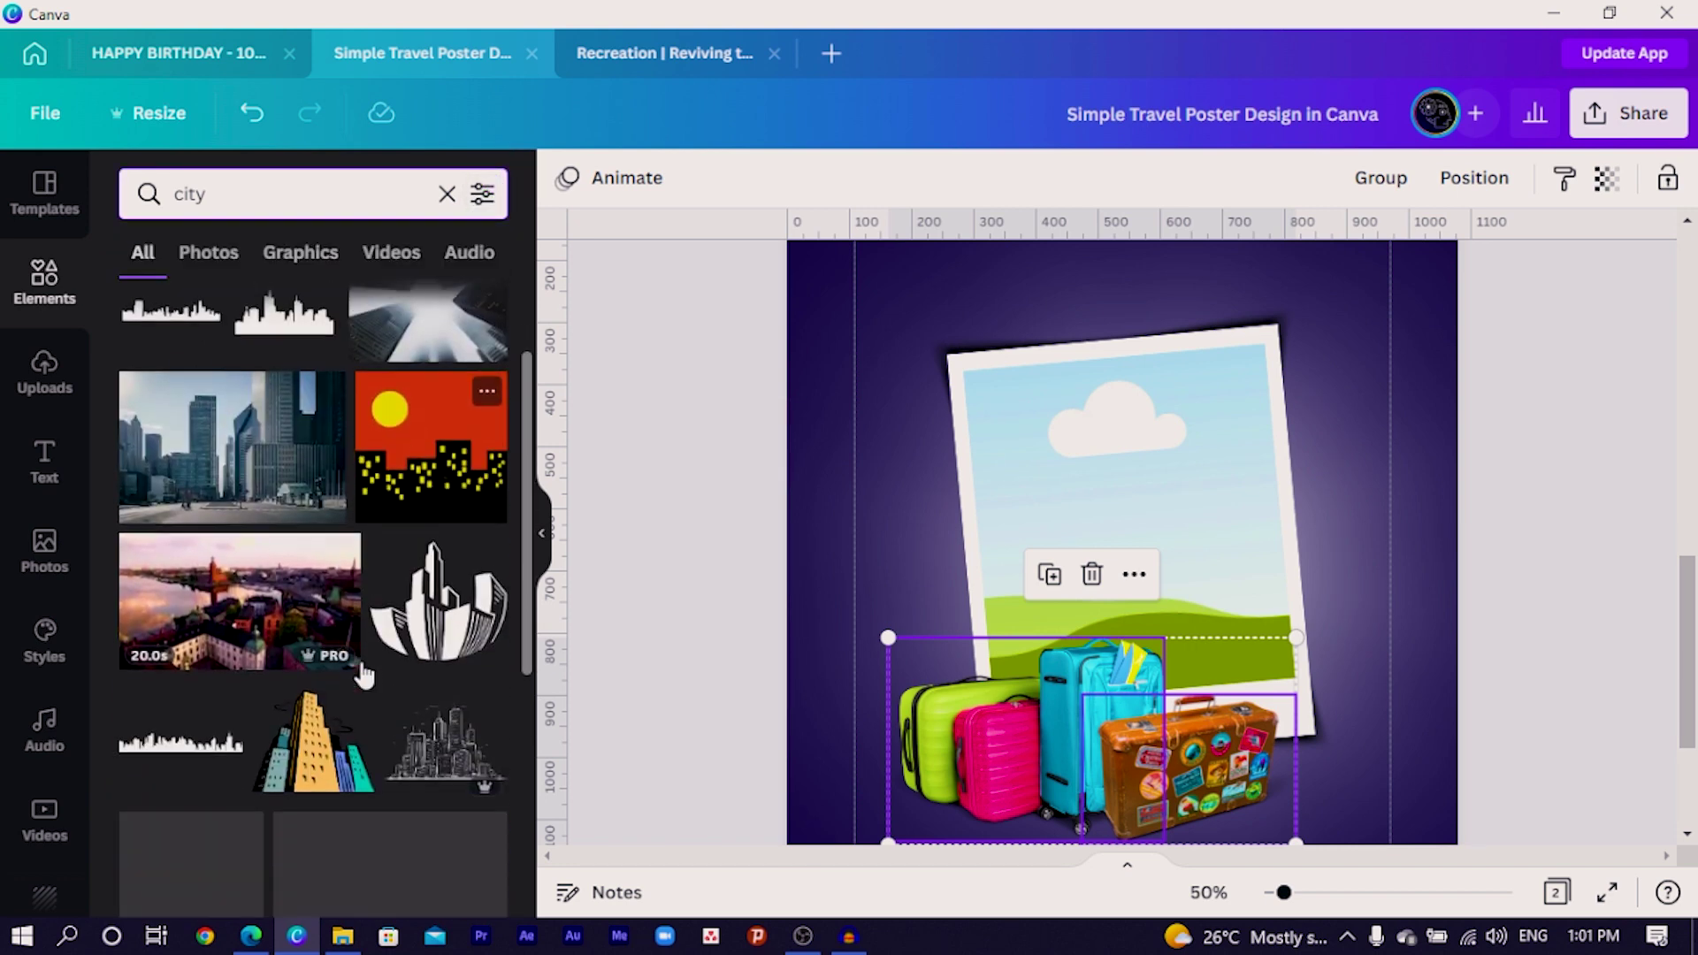
Search the elements for beach.
{"action": "left_click", "coordinate": [309, 192]}
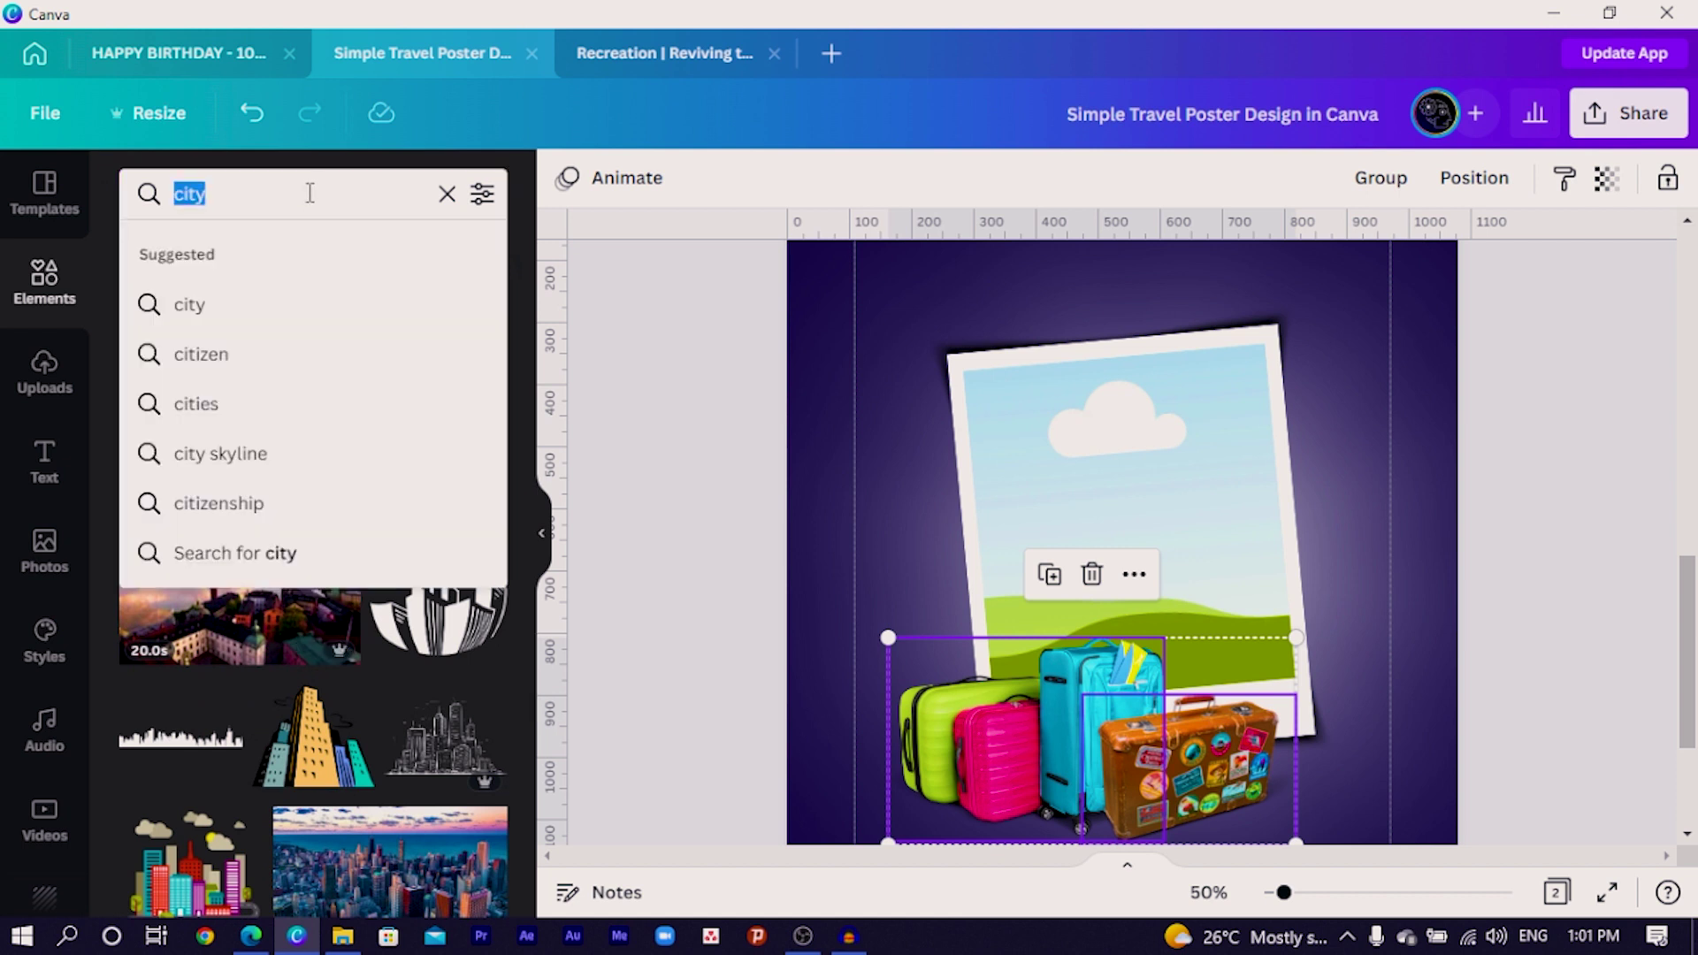
{"action": "type", "text": "bec"}
{"action": "key", "text": "BackSpace"}
{"action": "type", "text": "ach]"}
{"action": "key", "text": "Return"}
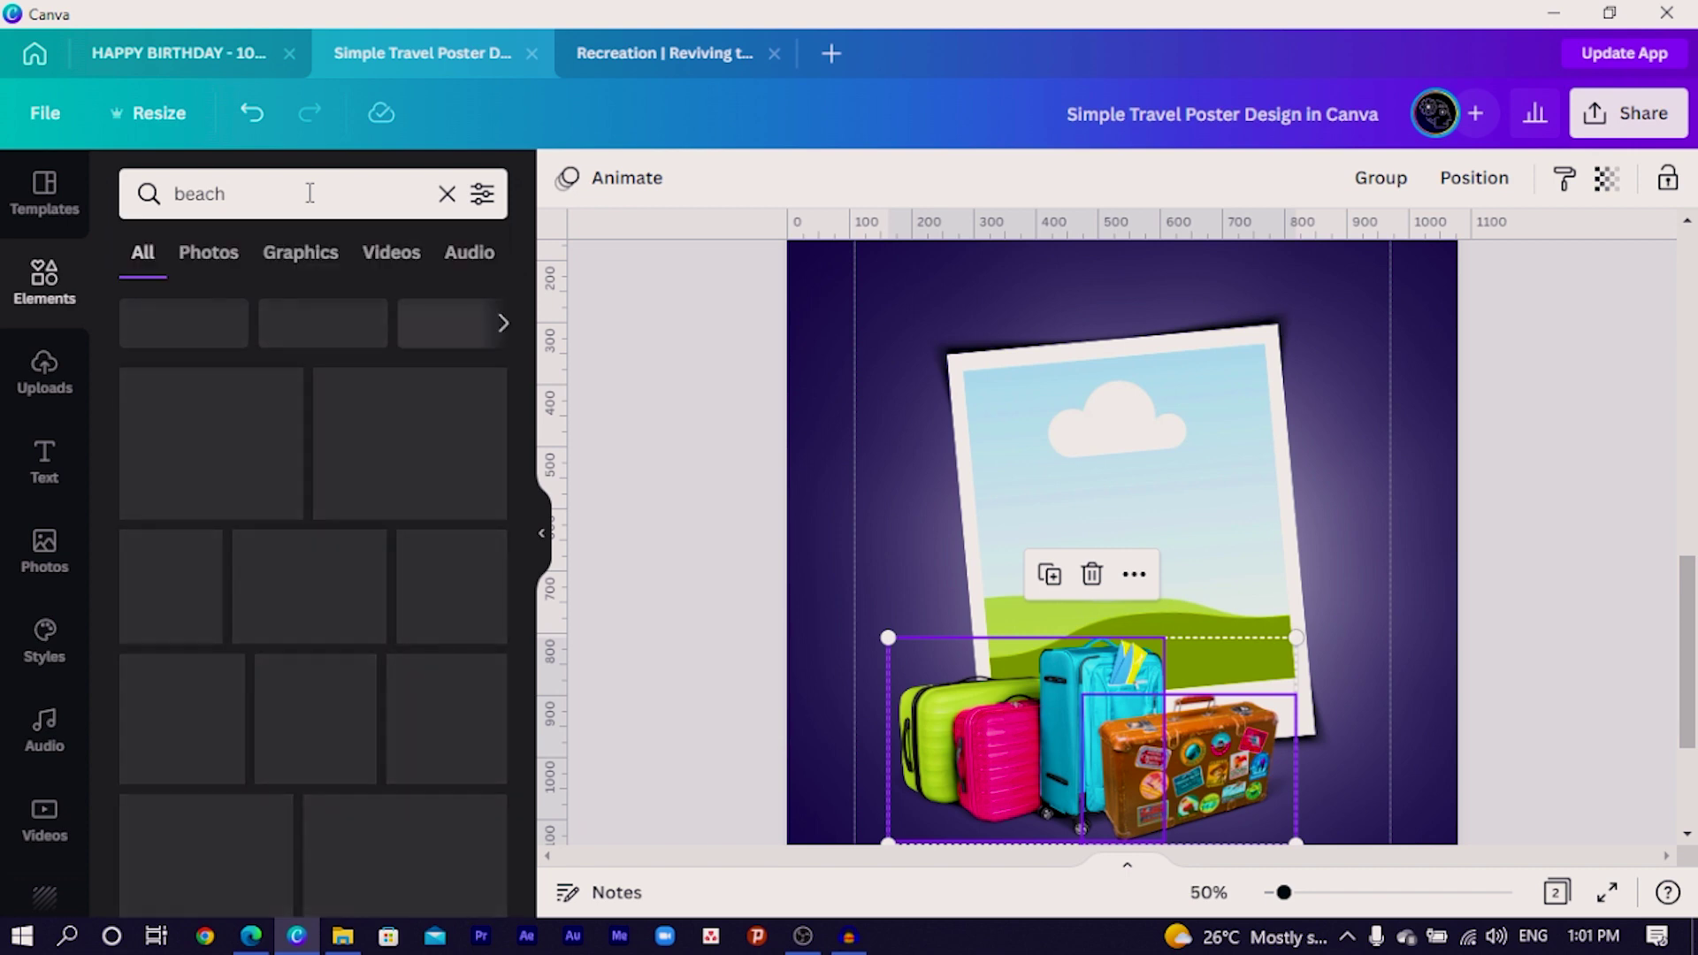
Fill the tilted photo frame's image grid with the teal and orange beach sunset photo.
{"action": "scroll", "coordinate": [345, 424], "scroll_direction": "down", "scroll_amount": 3}
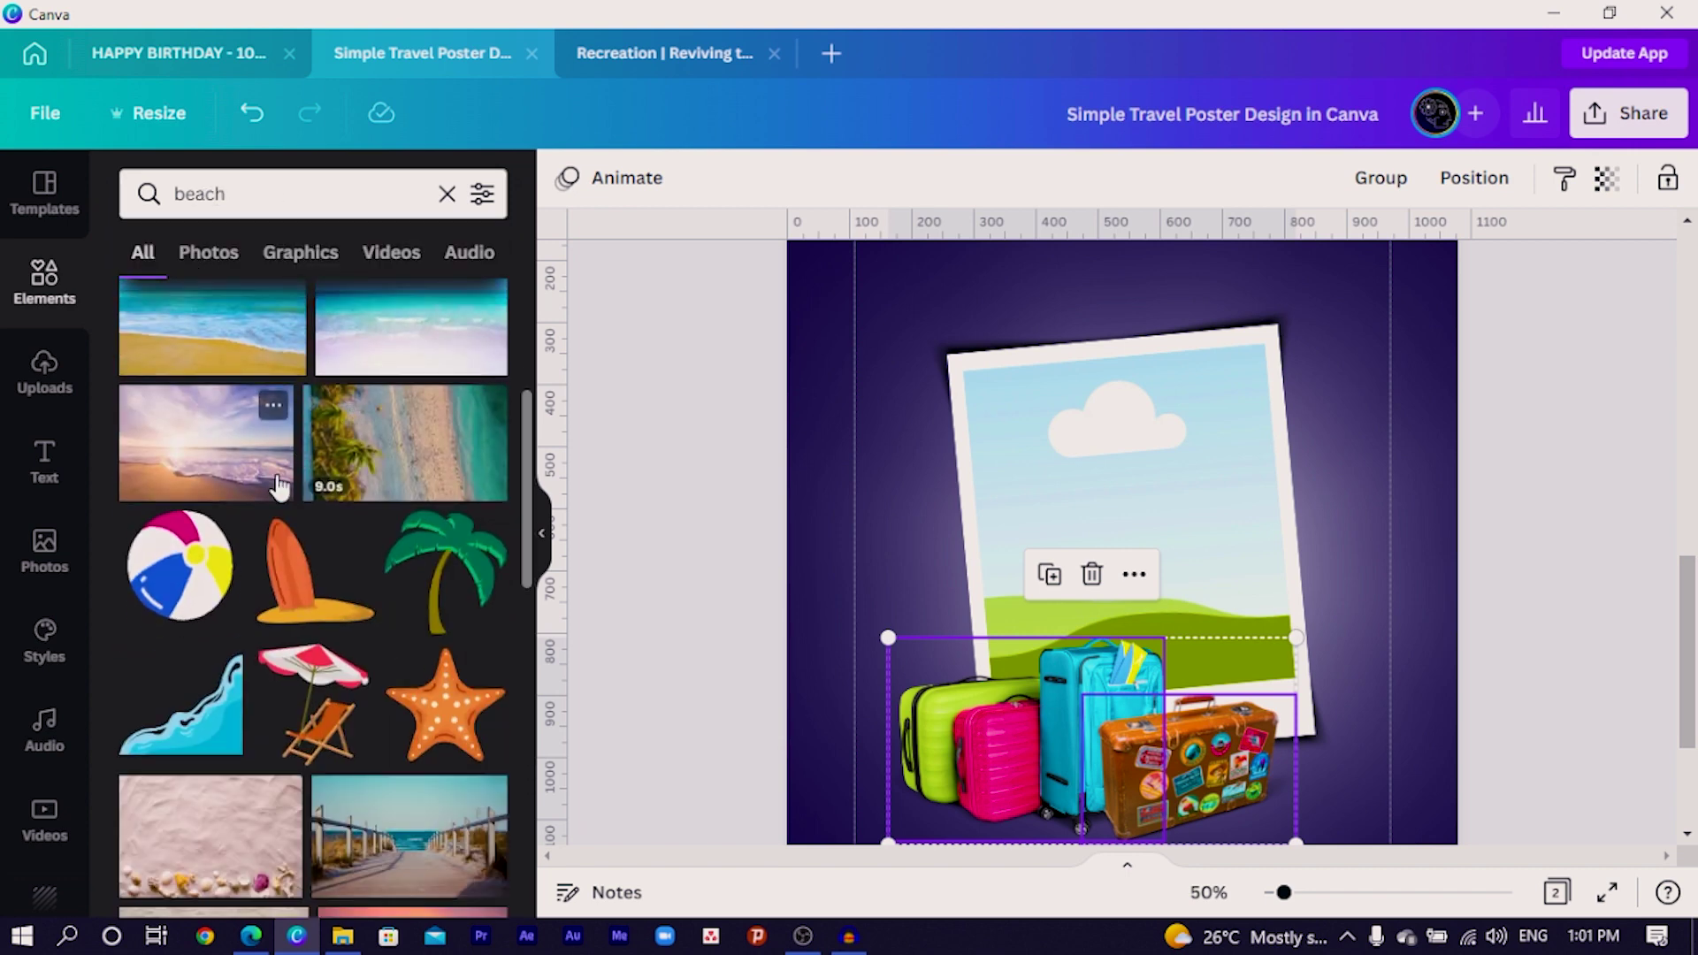
{"action": "scroll", "coordinate": [277, 485], "scroll_direction": "down", "scroll_amount": 5}
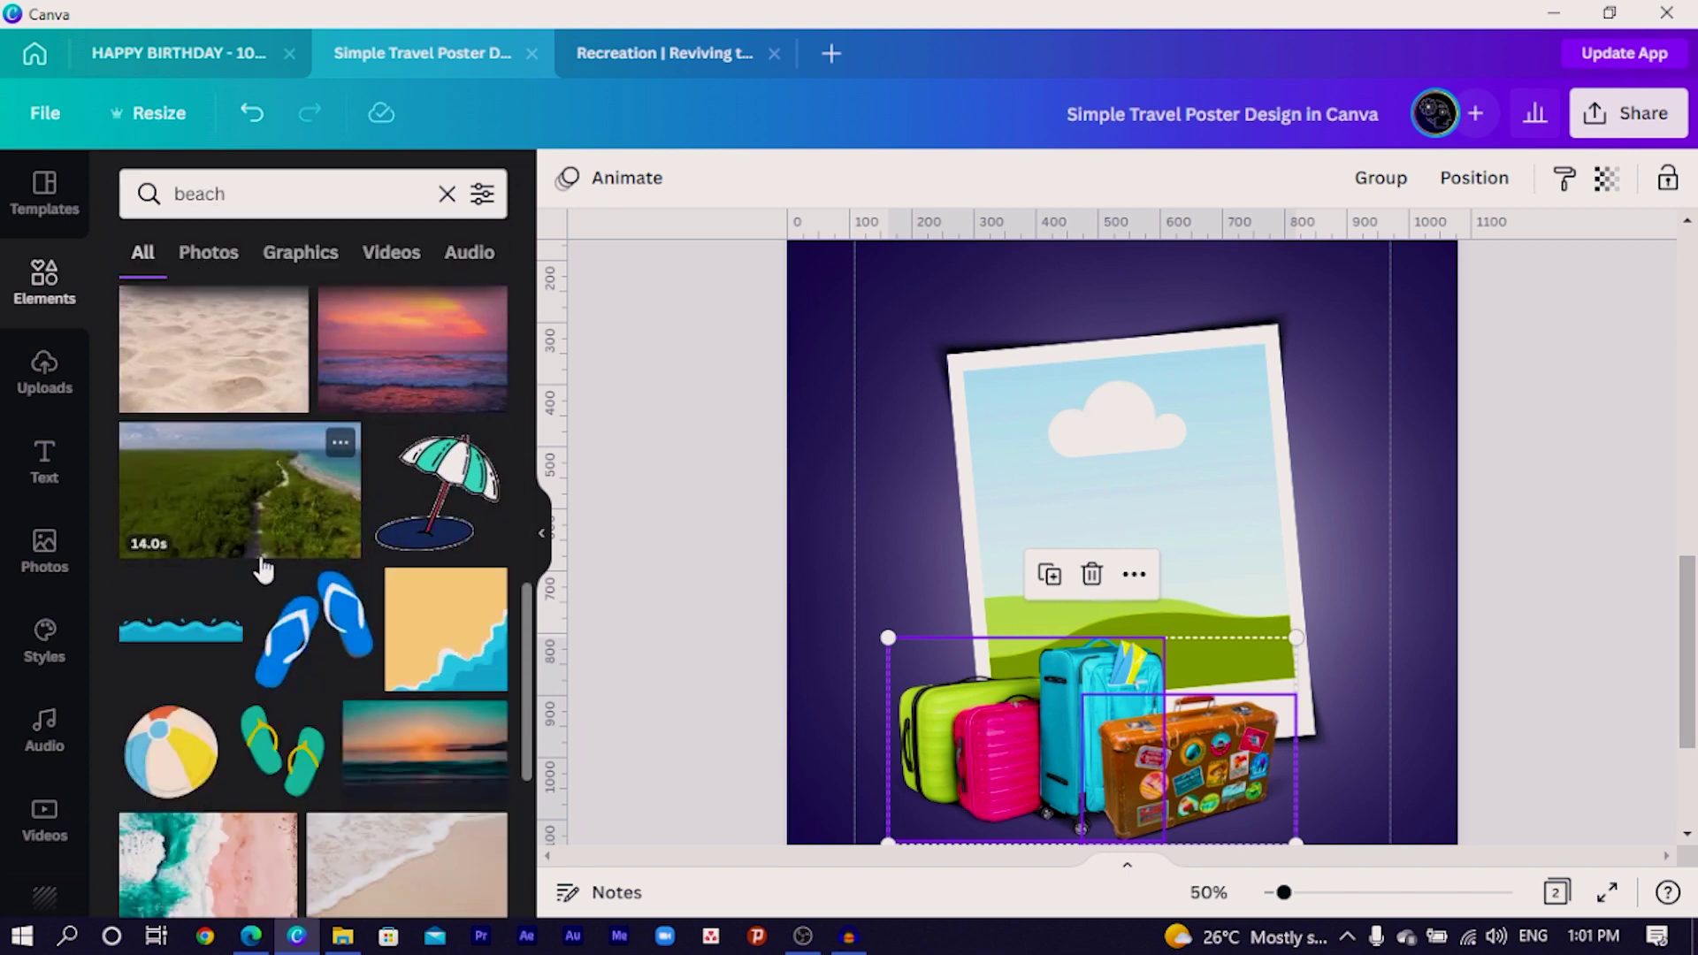
{"action": "scroll", "coordinate": [265, 573], "scroll_direction": "down", "scroll_amount": 3}
{"action": "left_click_drag", "start_coordinate": [416, 511], "coordinate": [1114, 495]}
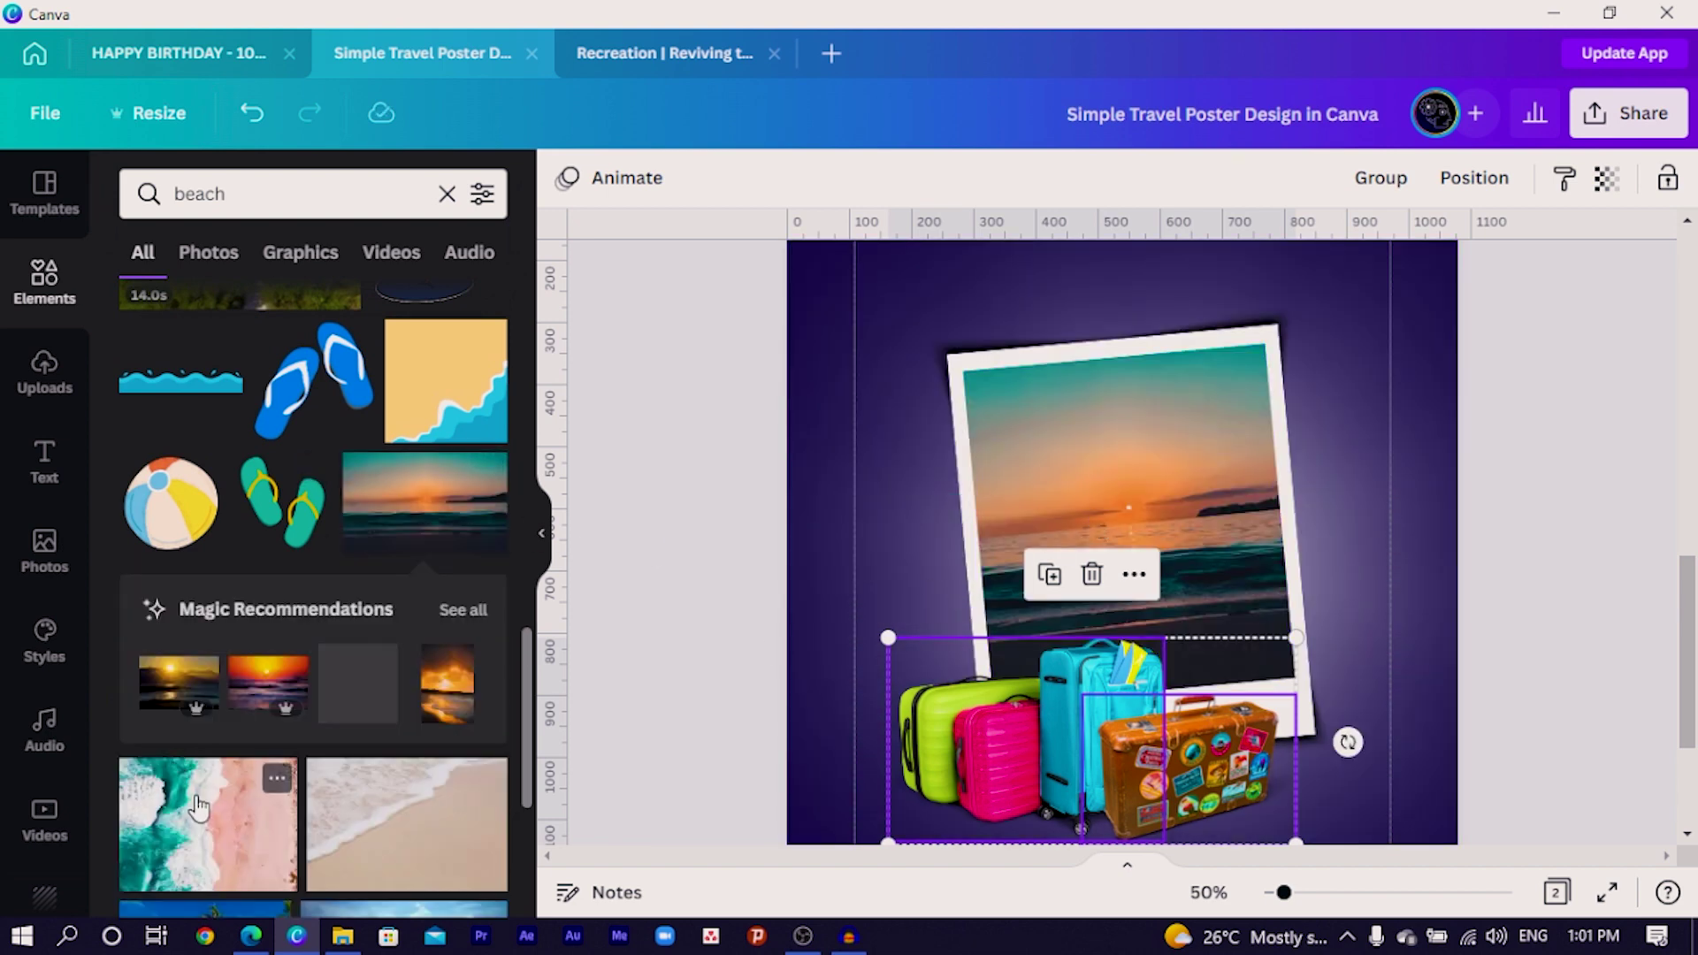
Replace the sunset in the tilted photo frame with the sunny beach photo framed by palm leaves.
{"action": "scroll", "coordinate": [183, 734], "scroll_direction": "down", "scroll_amount": 3}
{"action": "scroll", "coordinate": [180, 686], "scroll_direction": "down", "scroll_amount": 4}
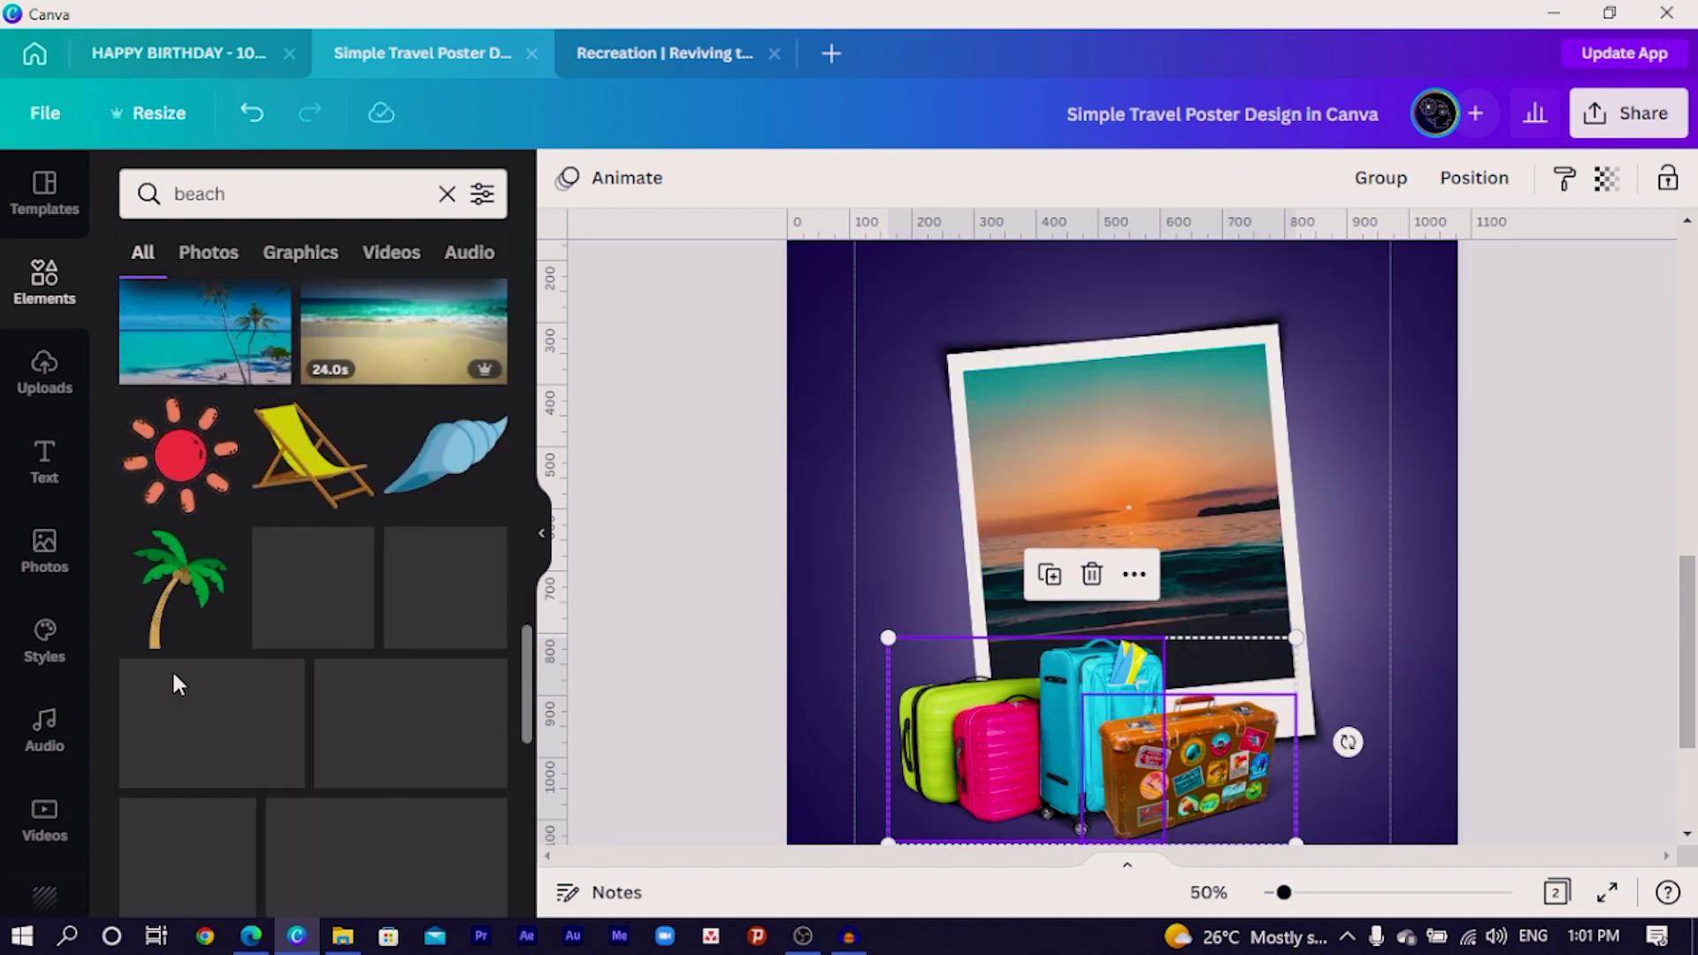
{"action": "left_click", "coordinate": [303, 190]}
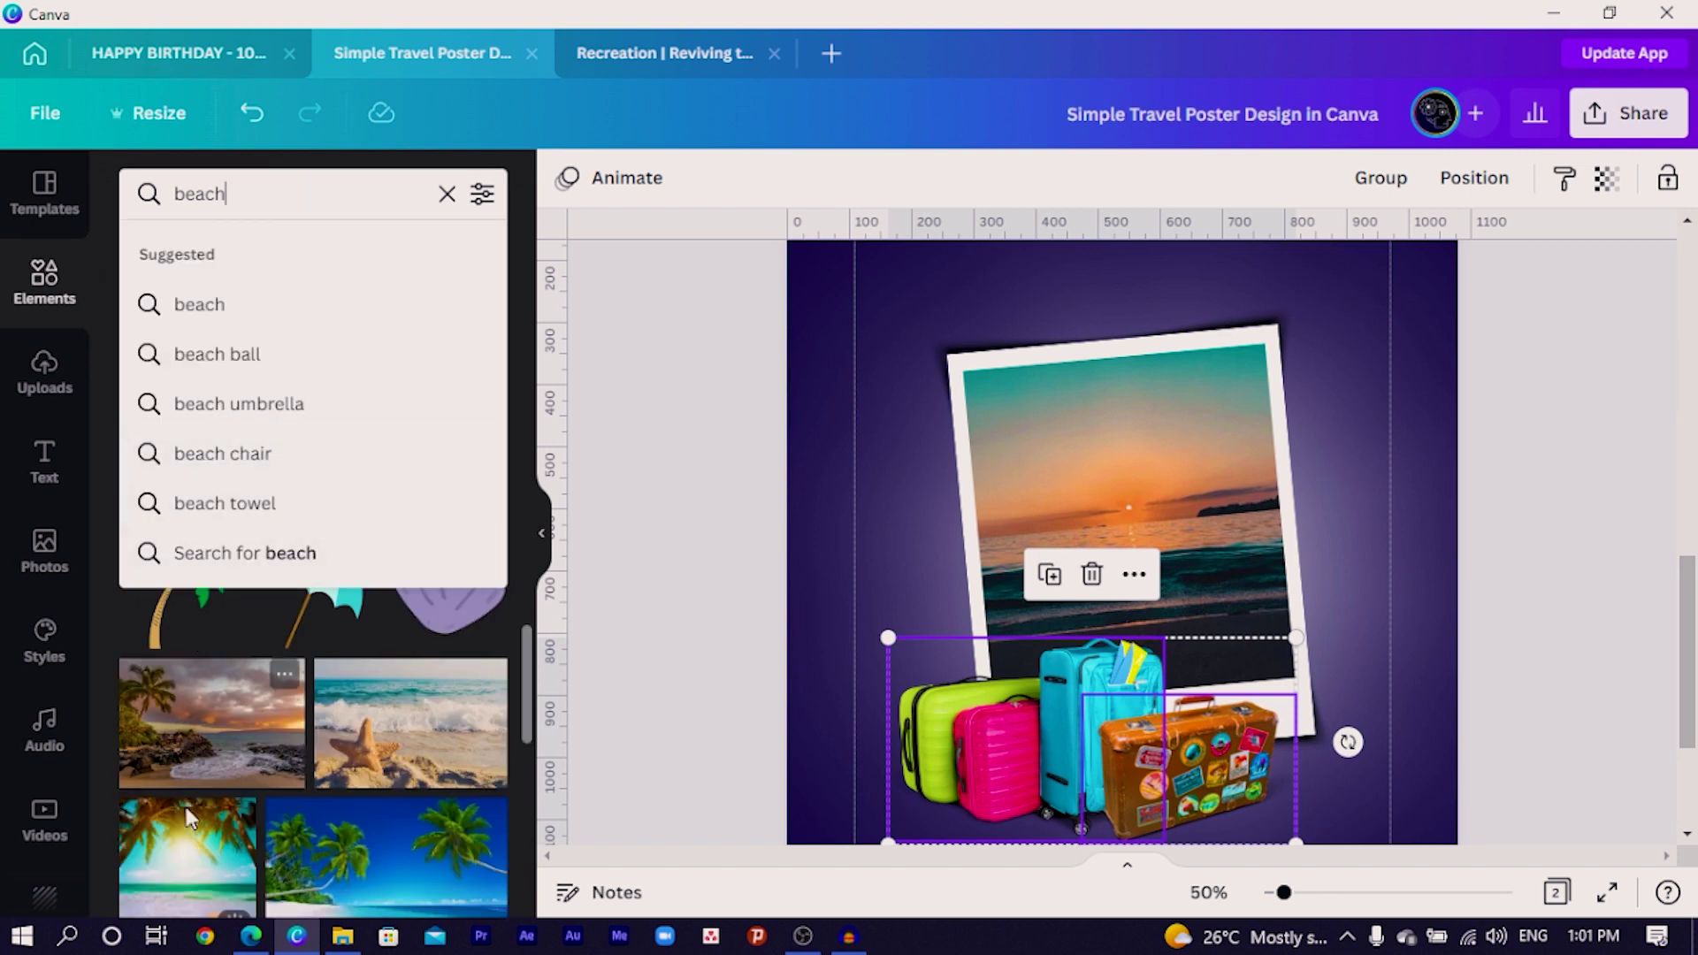
{"action": "scroll", "coordinate": [328, 707], "scroll_direction": "down", "scroll_amount": 3}
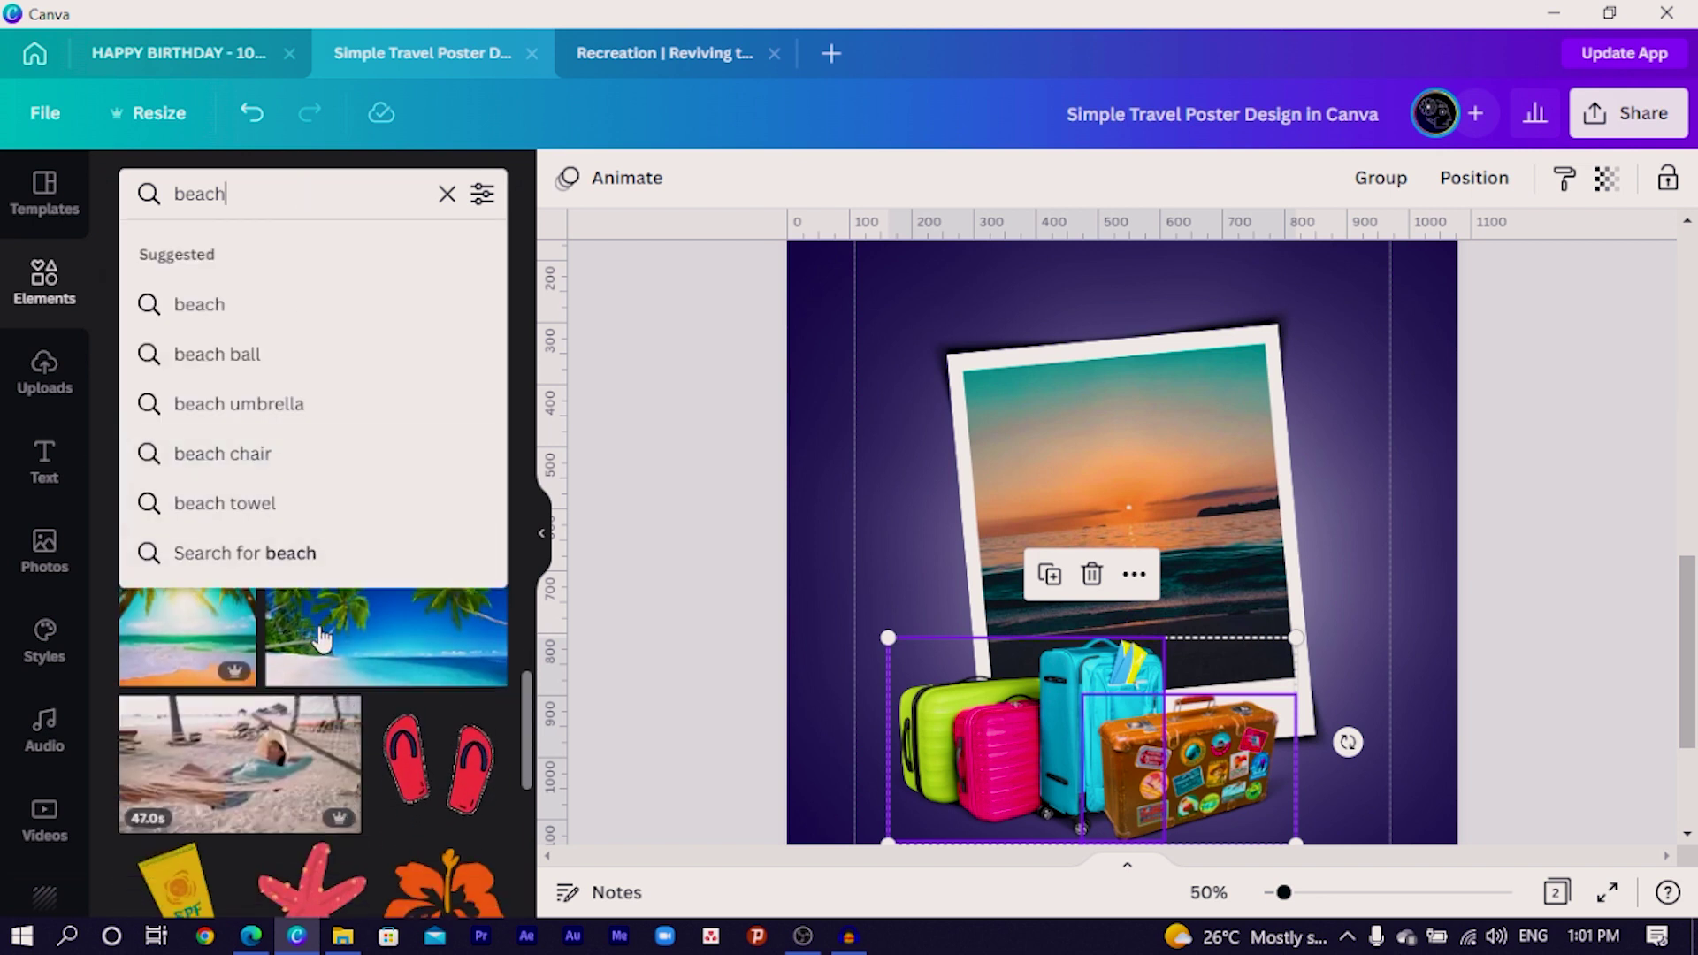
{"action": "left_click_drag", "start_coordinate": [320, 630], "coordinate": [1250, 511]}
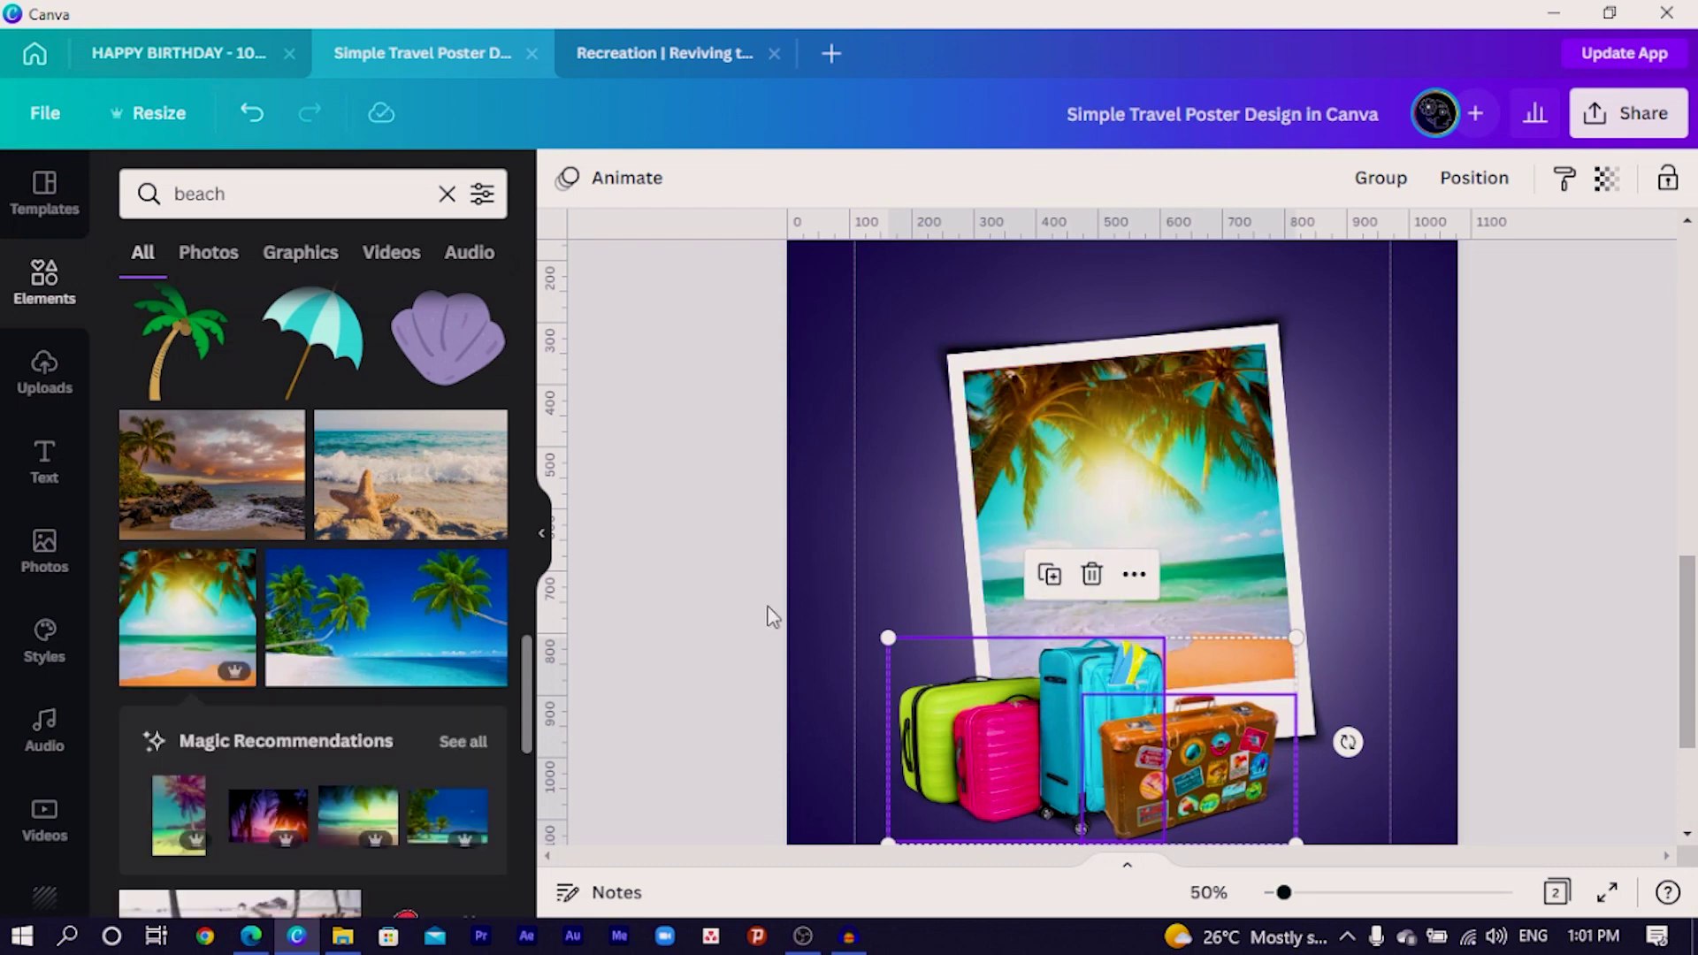
Copy the Paradise and Suite title texts from page 1 onto page 2.
{"action": "scroll", "coordinate": [885, 513], "scroll_direction": "down", "scroll_amount": 2}
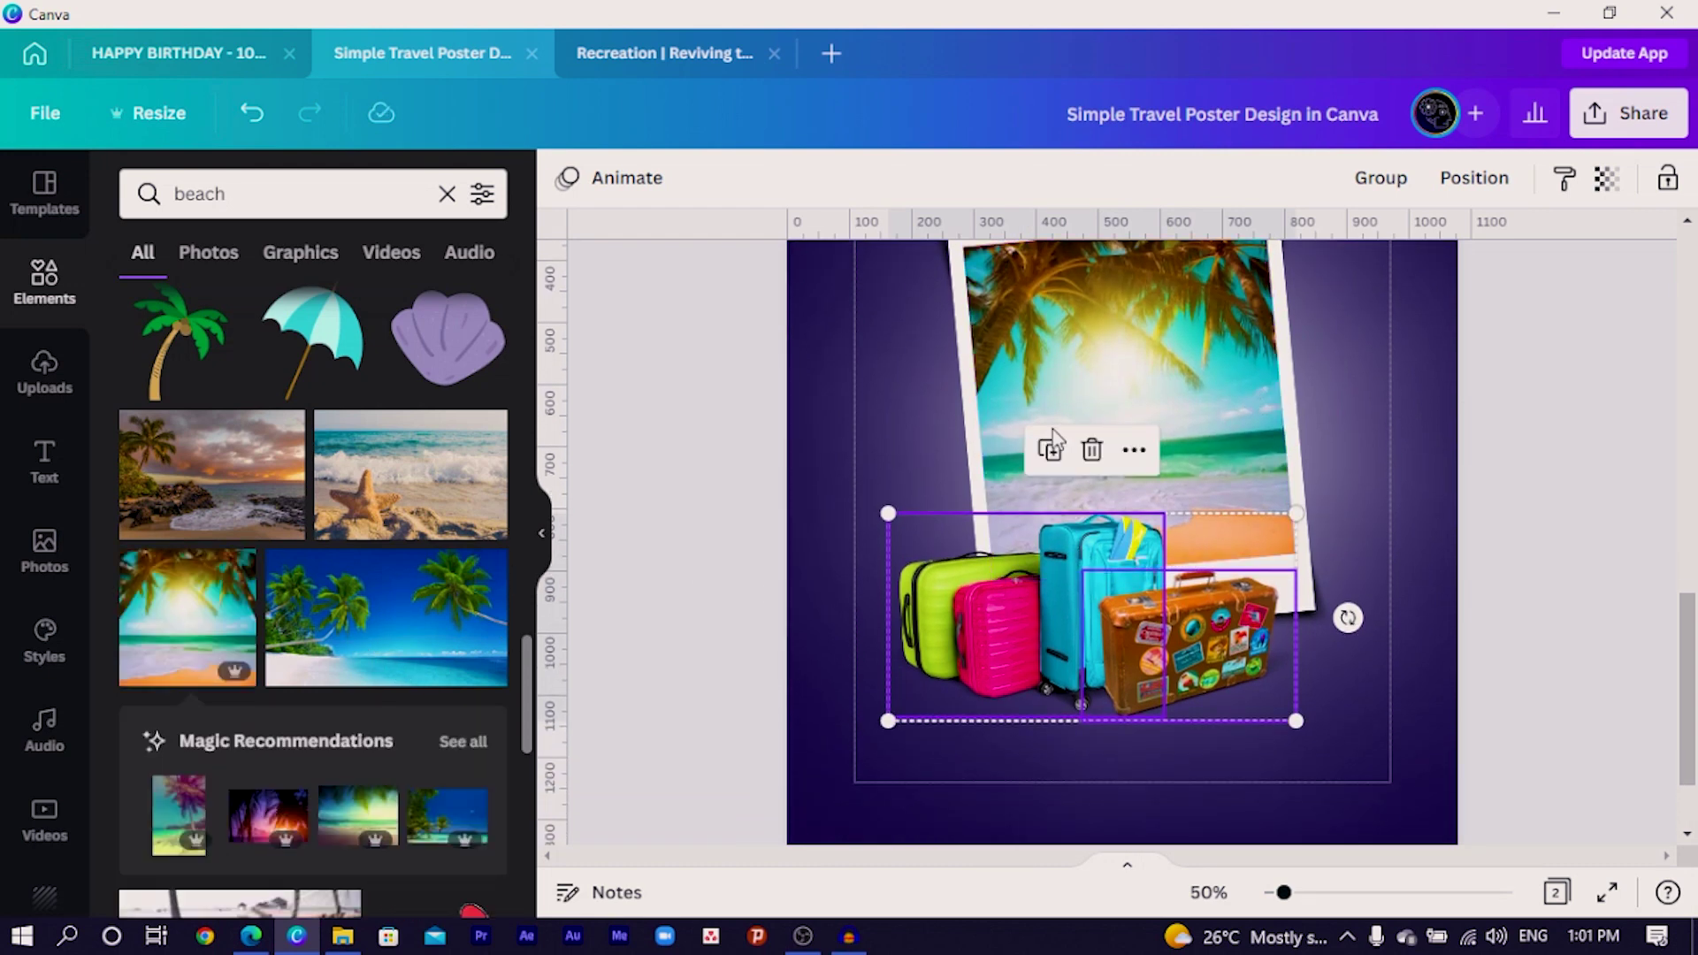
{"action": "scroll", "coordinate": [1053, 428], "scroll_direction": "up", "scroll_amount": 5}
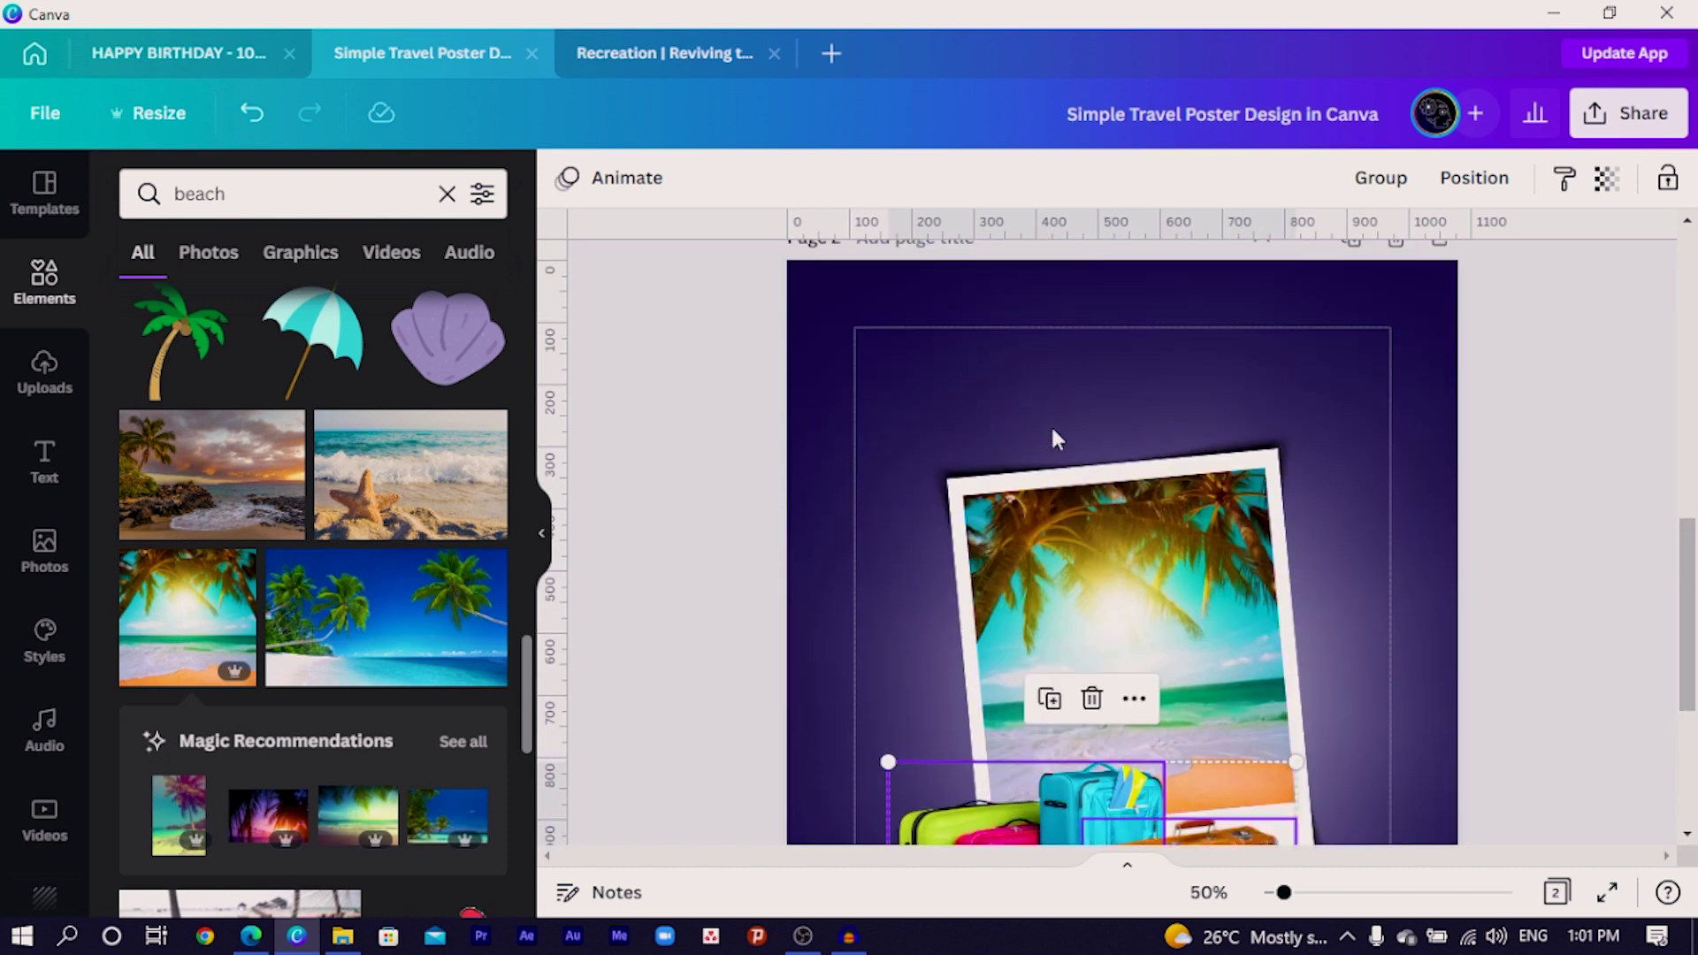
{"action": "scroll", "coordinate": [958, 575], "scroll_direction": "up", "scroll_amount": 8}
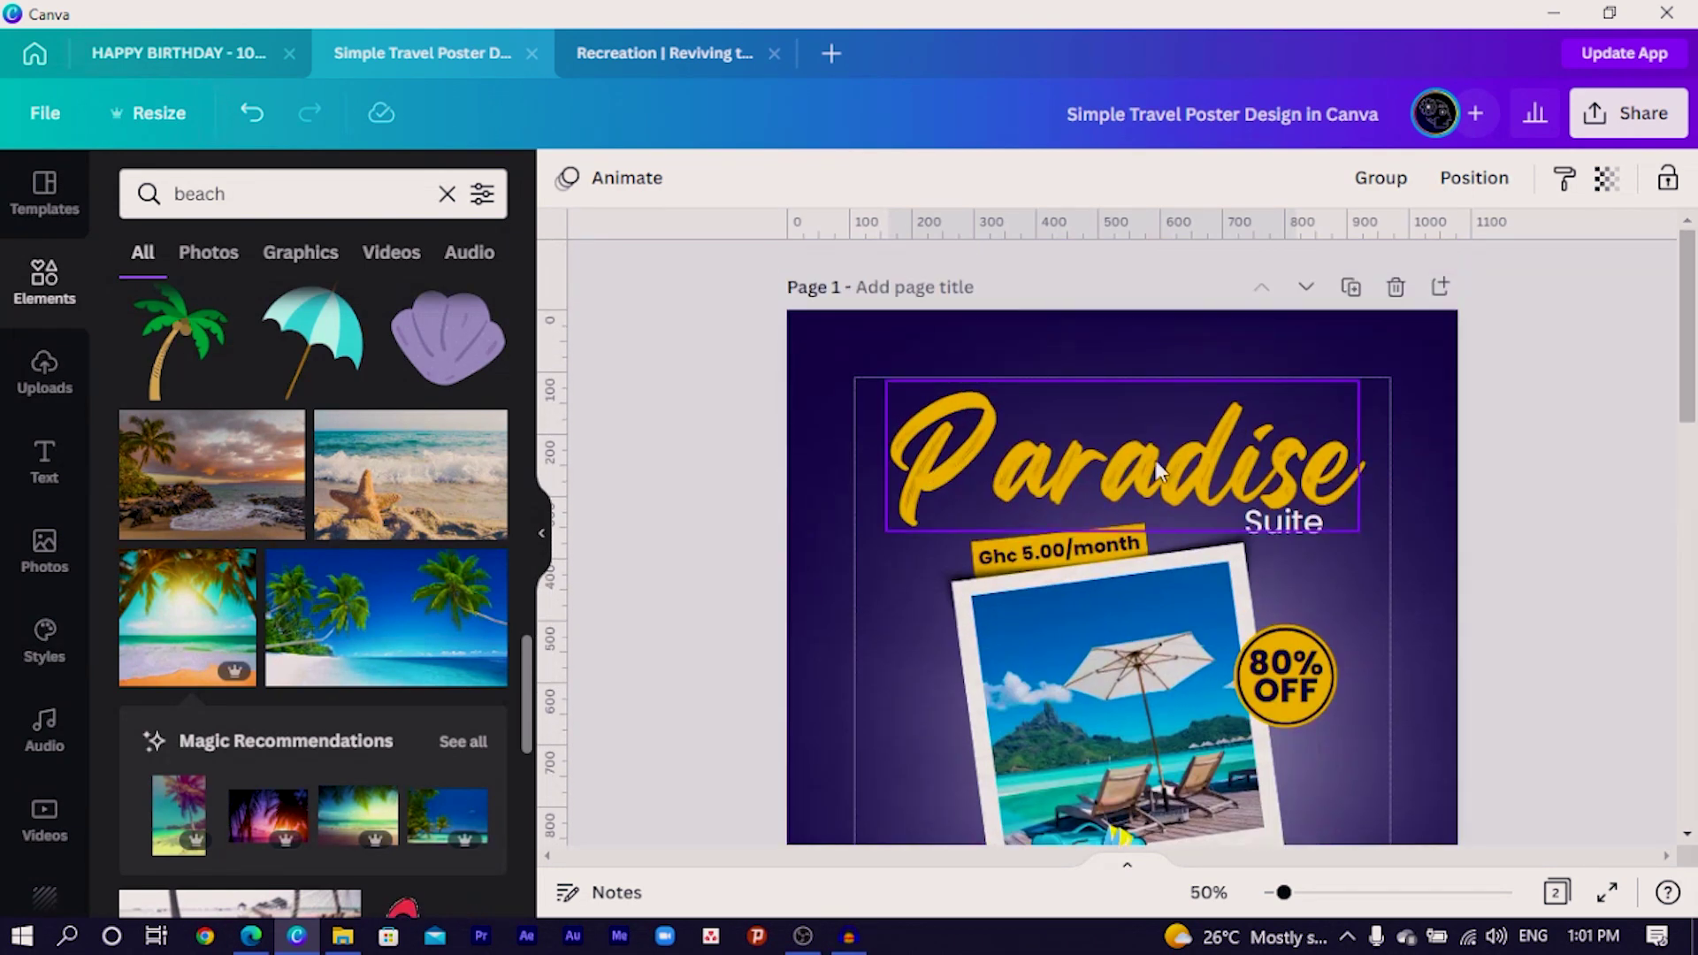
{"action": "left_click", "coordinate": [1287, 482]}
{"action": "left_click", "coordinate": [1290, 528], "text": "shift"}
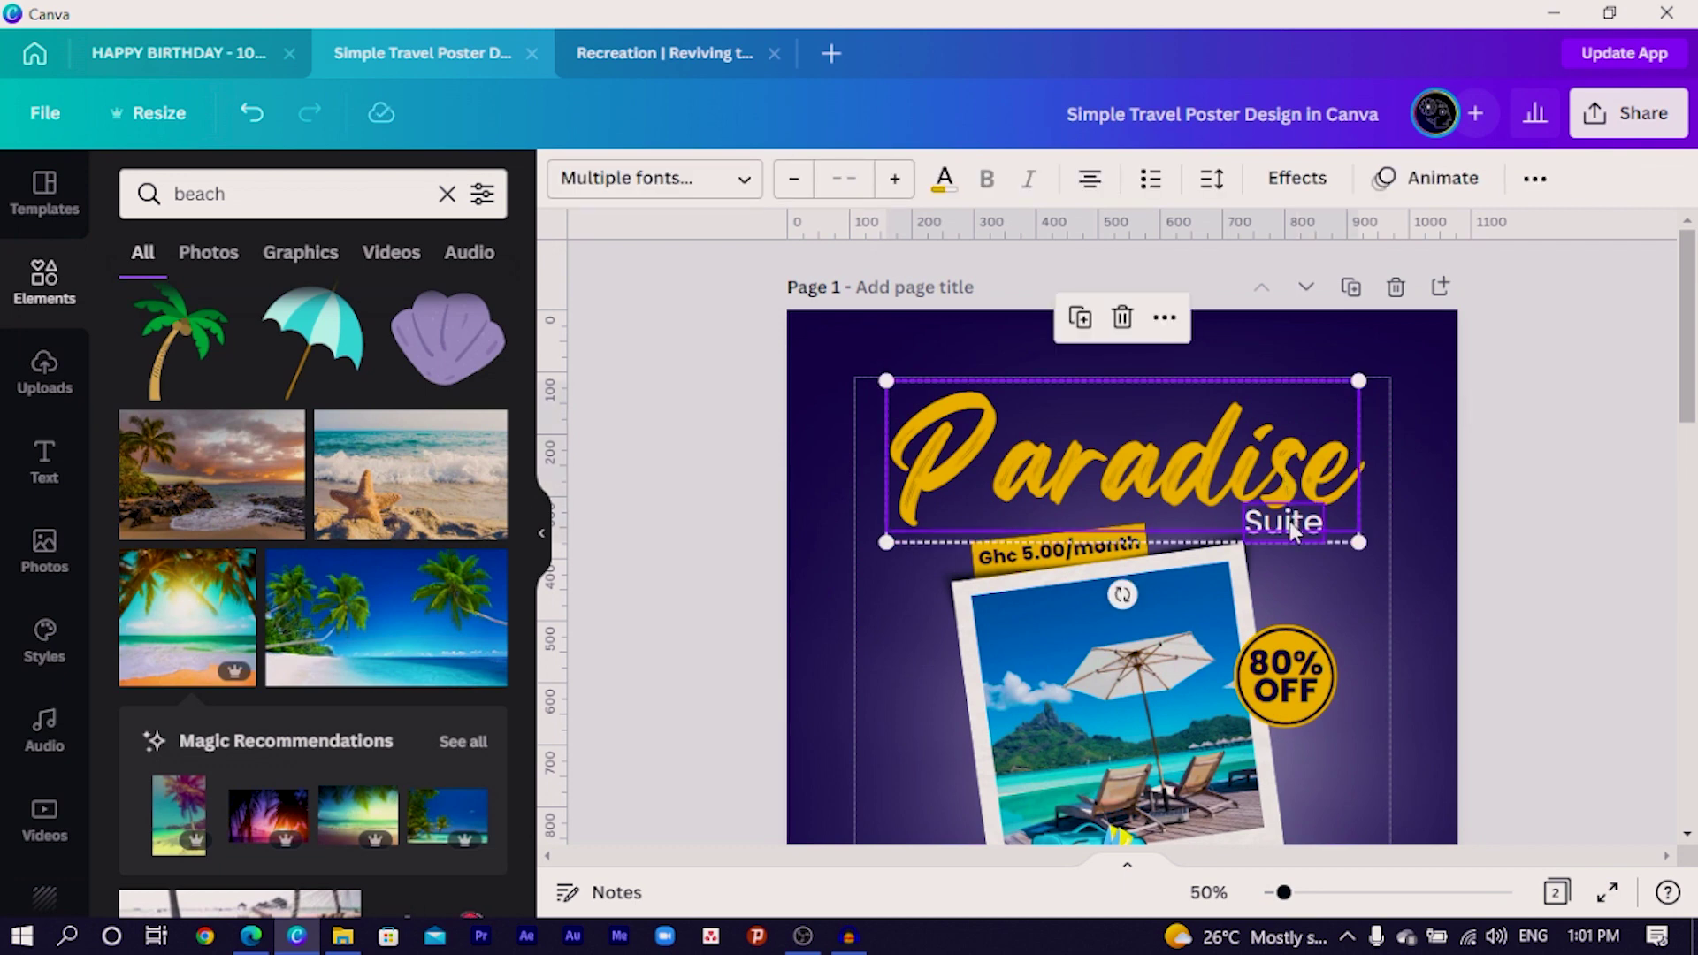
{"action": "scroll", "coordinate": [1290, 522], "scroll_direction": "down", "scroll_amount": 8}
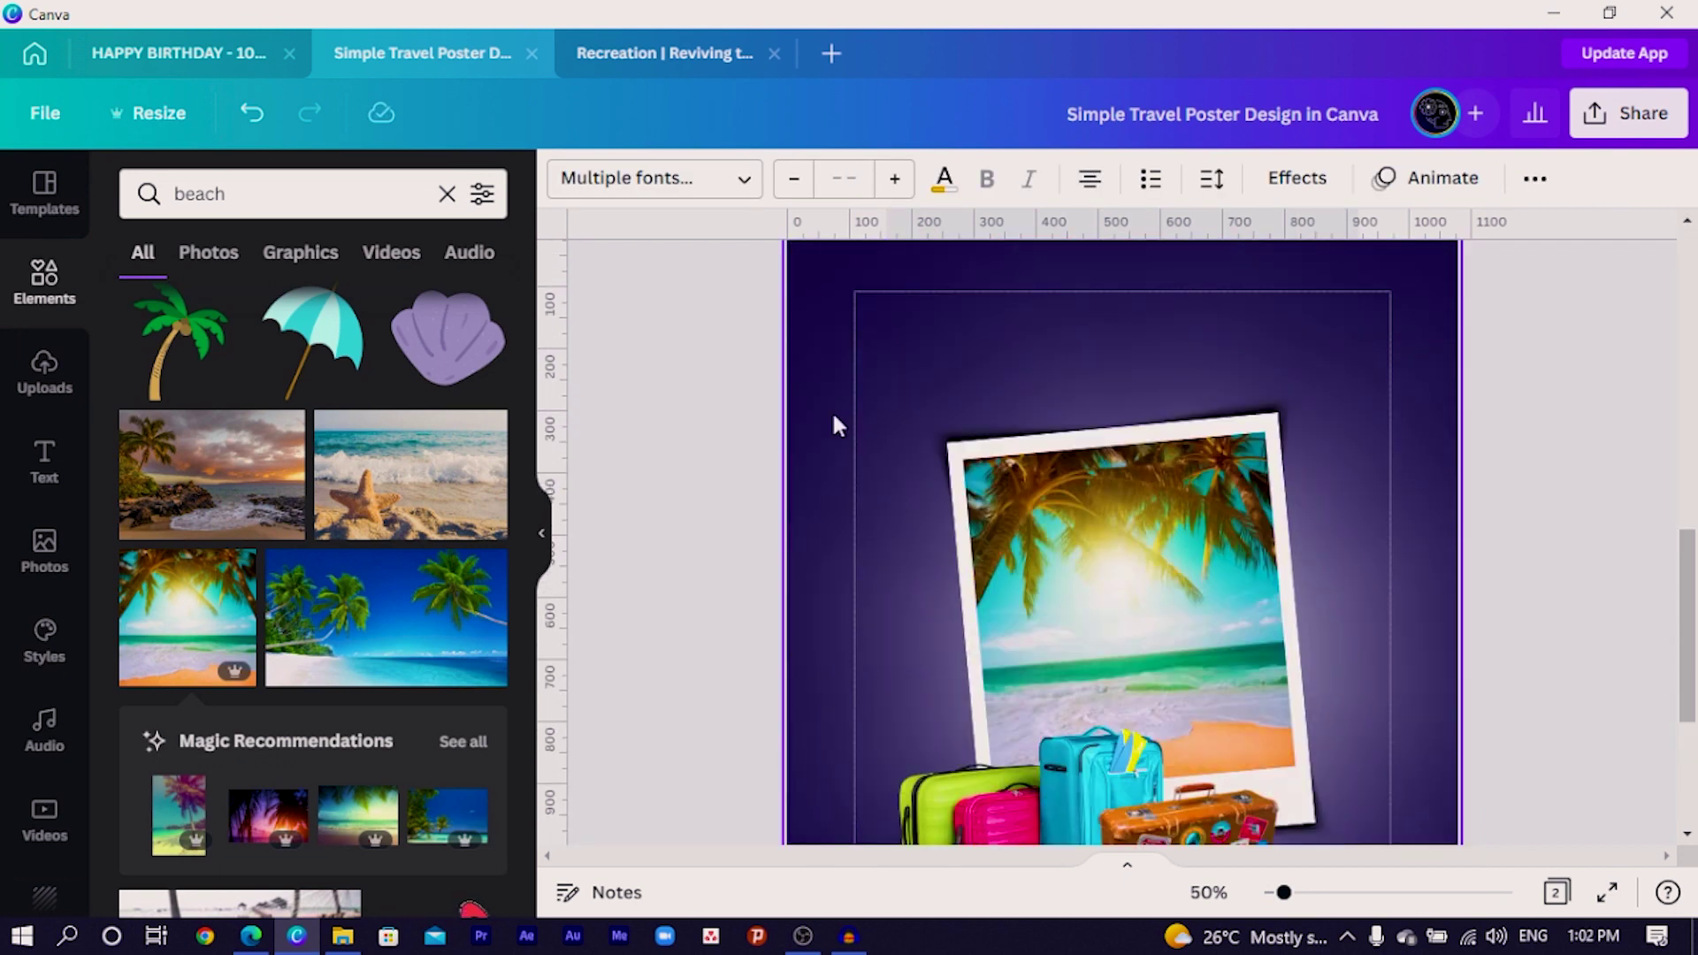
{"action": "key", "text": "ctrl+v"}
{"action": "left_click", "coordinate": [746, 481]}
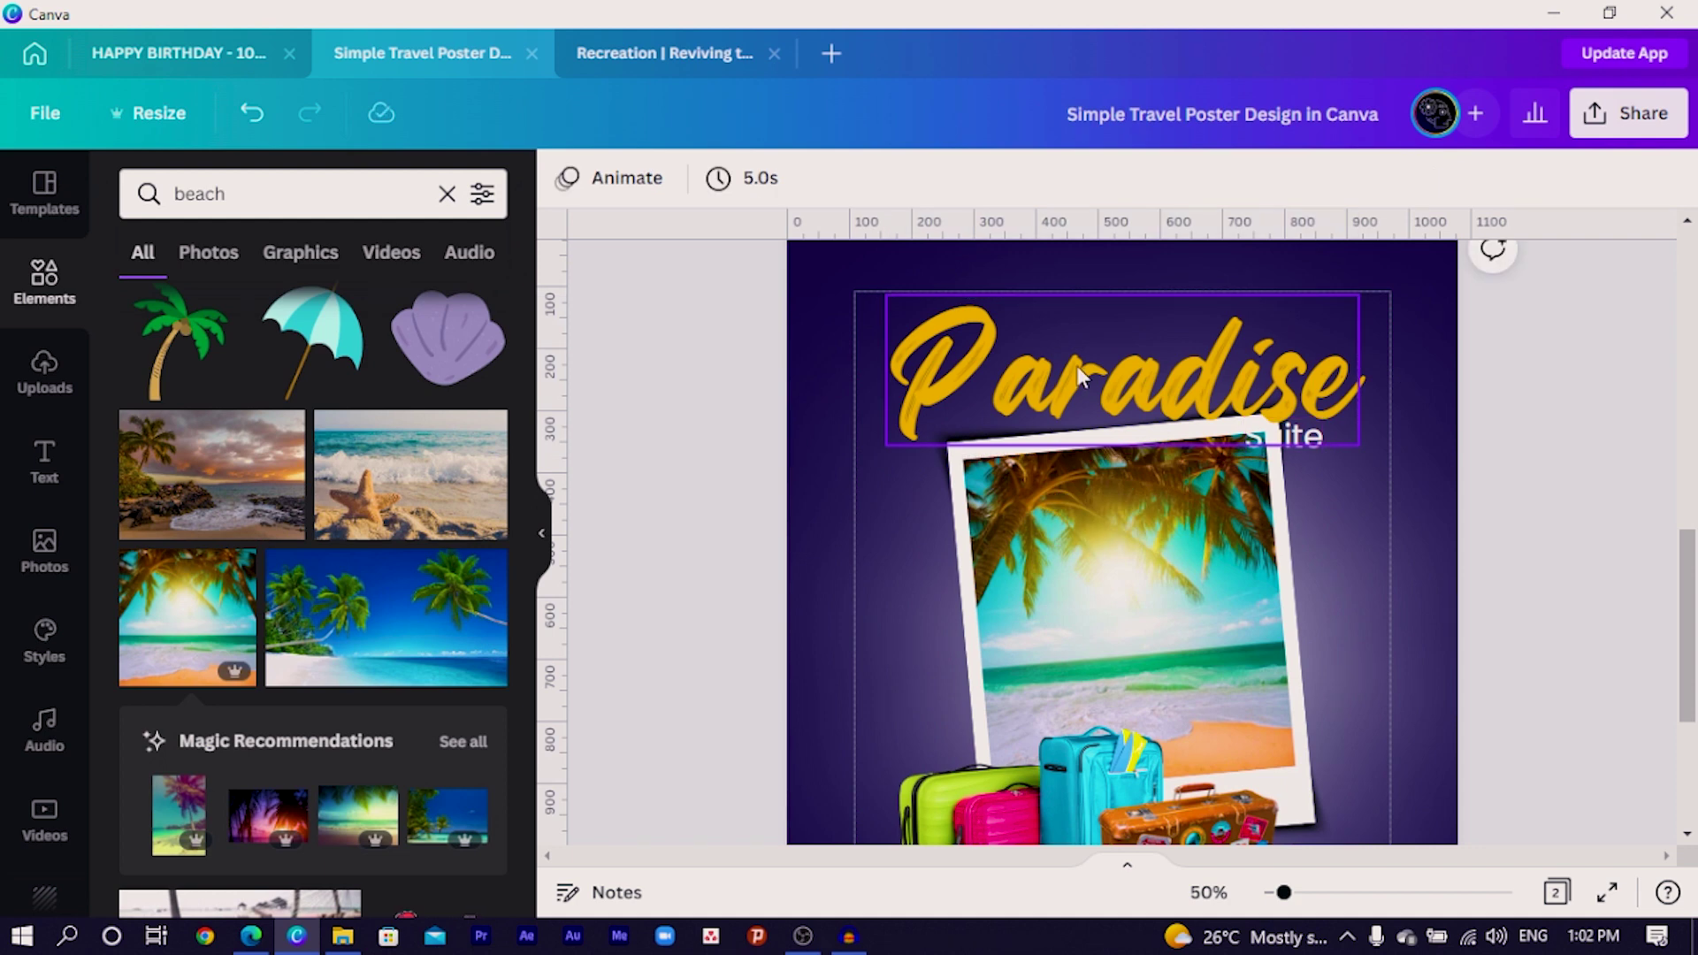
Shift the tilted frame, its beach photo and the suitcases together slightly down, clear of the Suite text on page 2.
{"action": "left_click", "coordinate": [986, 358]}
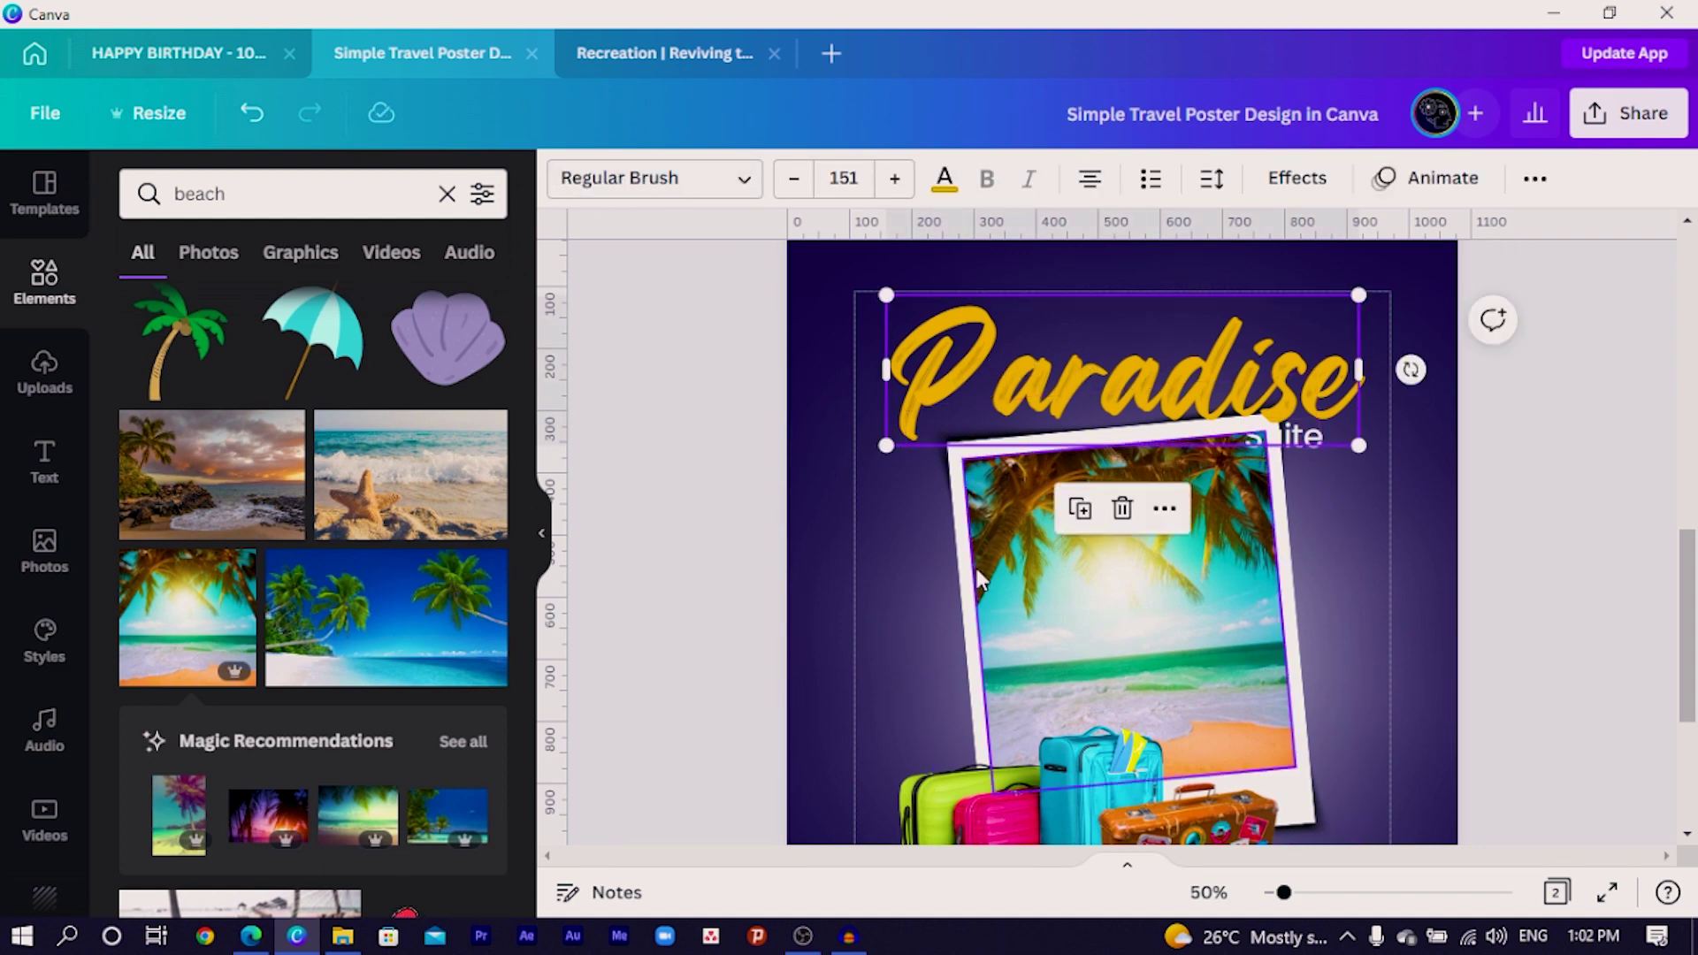
{"action": "scroll", "coordinate": [751, 618], "scroll_direction": "down", "scroll_amount": 3}
{"action": "left_click_drag", "start_coordinate": [682, 523], "coordinate": [1314, 665]}
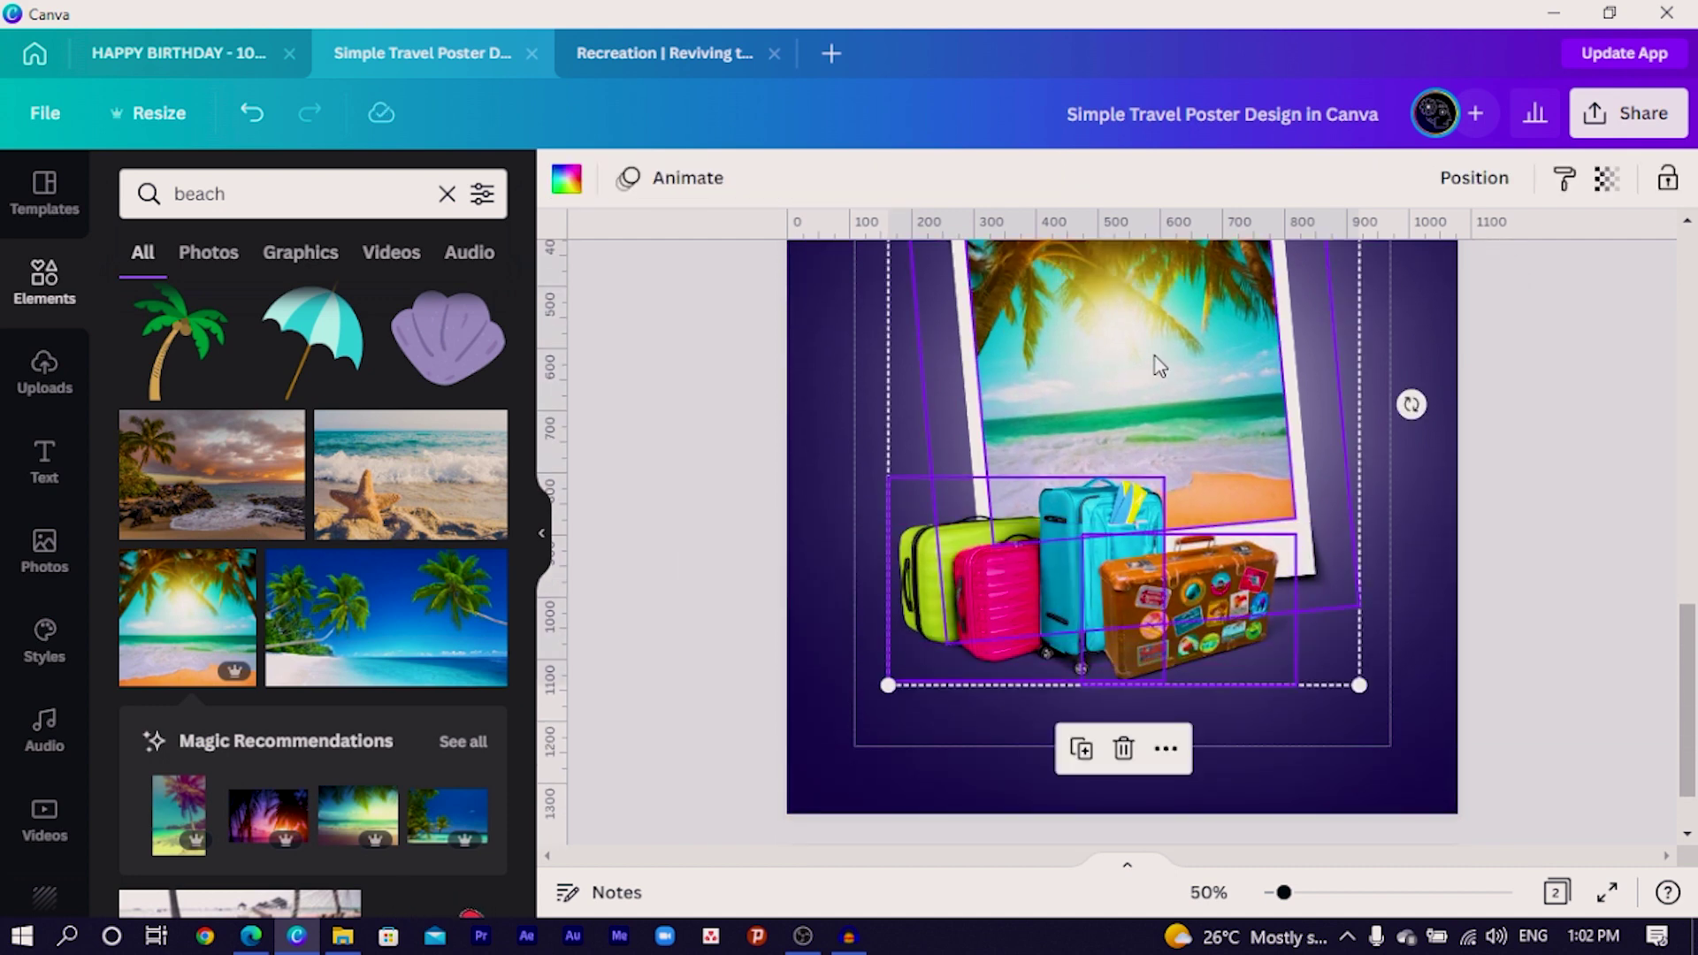
{"action": "scroll", "coordinate": [1152, 386], "scroll_direction": "up", "scroll_amount": 3}
{"action": "left_click", "coordinate": [1159, 482]}
{"action": "left_click", "coordinate": [872, 445]}
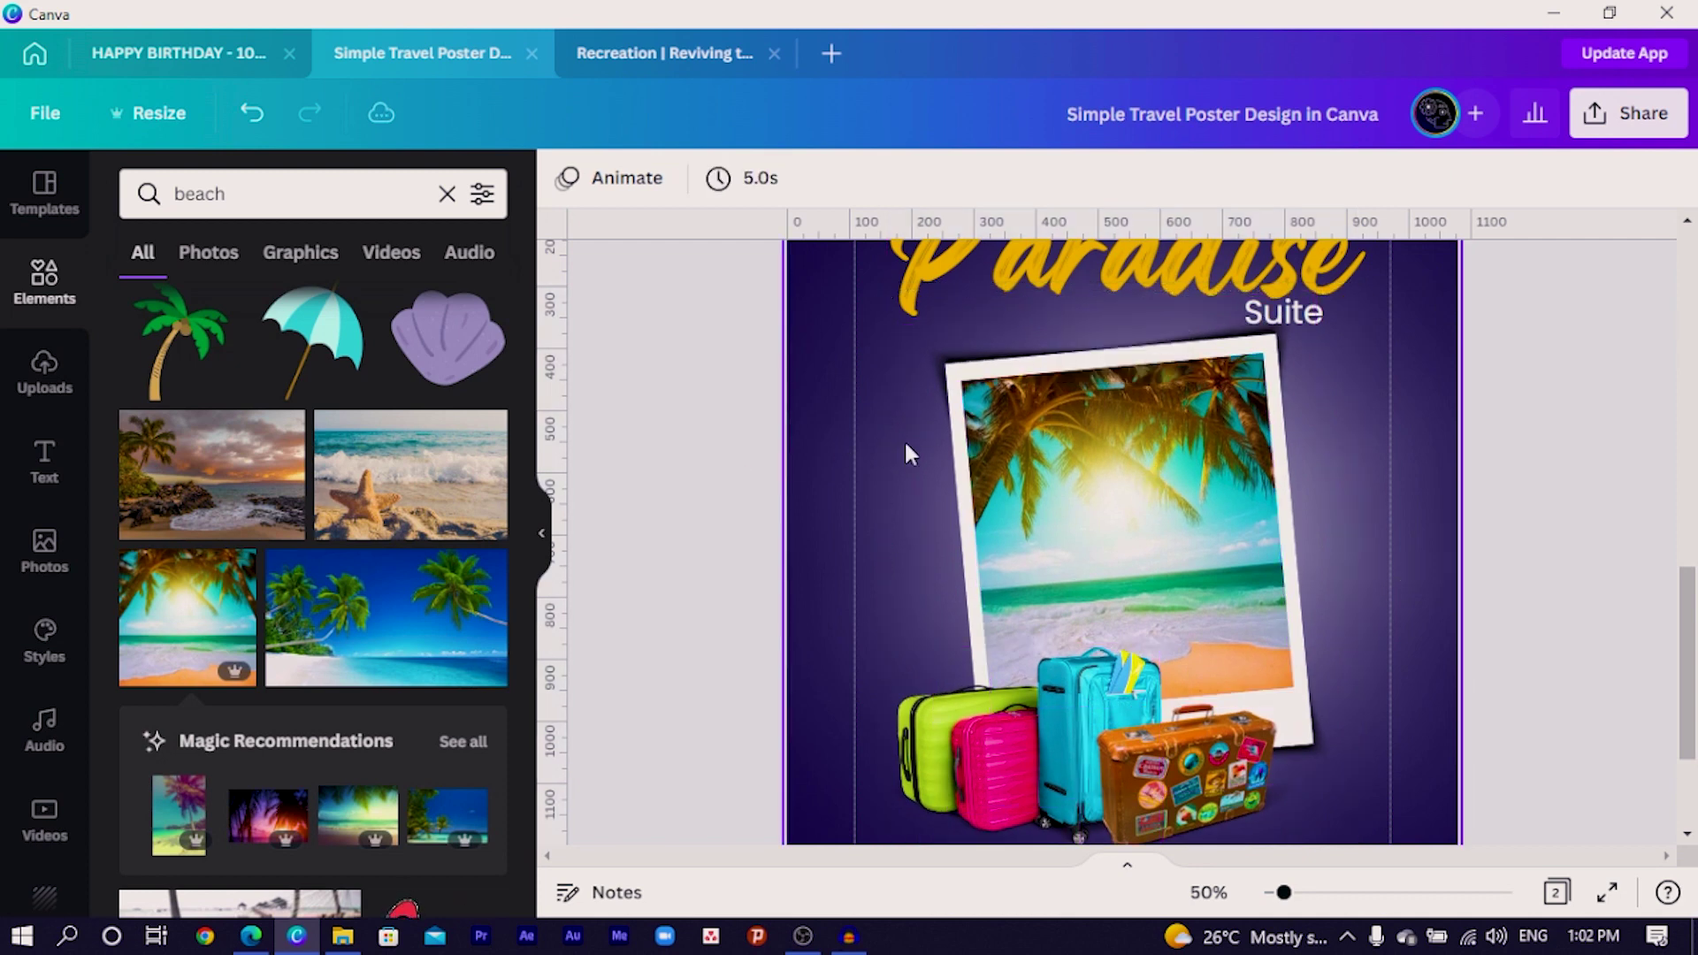
Copy the tilted yellow price label shape from page 1 to page 2 and slightly reduce its height above the frame's upper edge.
{"action": "scroll", "coordinate": [946, 446], "scroll_direction": "down", "scroll_amount": 8}
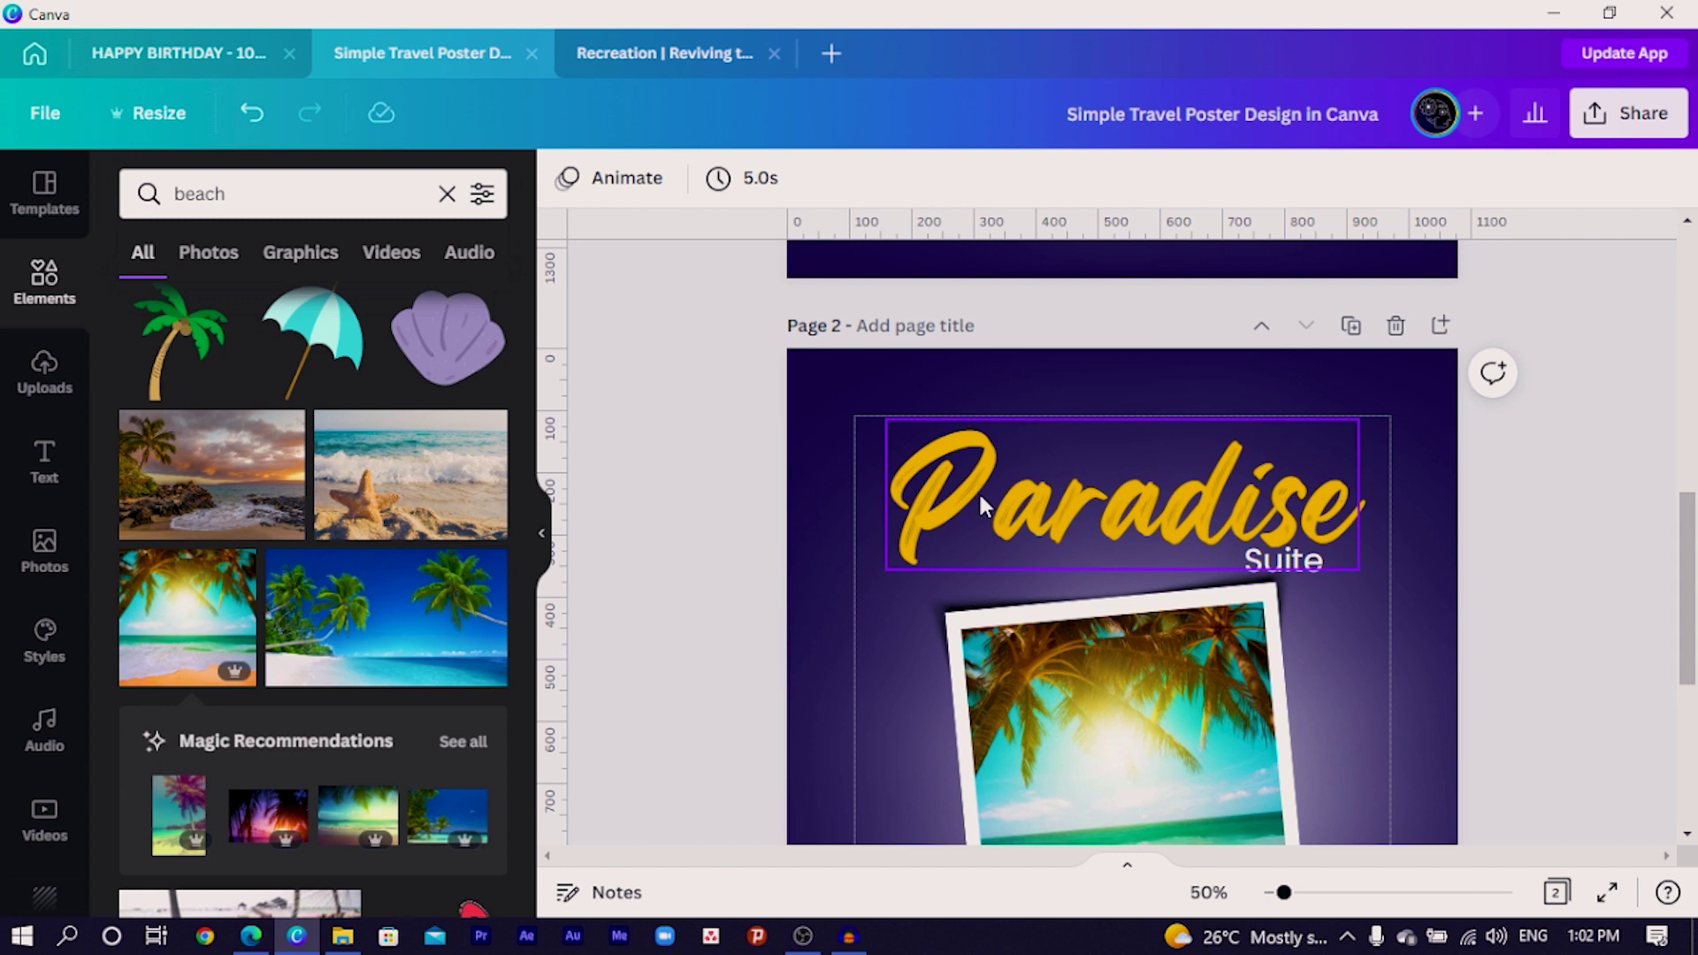
{"action": "scroll", "coordinate": [982, 486], "scroll_direction": "up", "scroll_amount": 5}
{"action": "scroll", "coordinate": [989, 481], "scroll_direction": "up", "scroll_amount": 2}
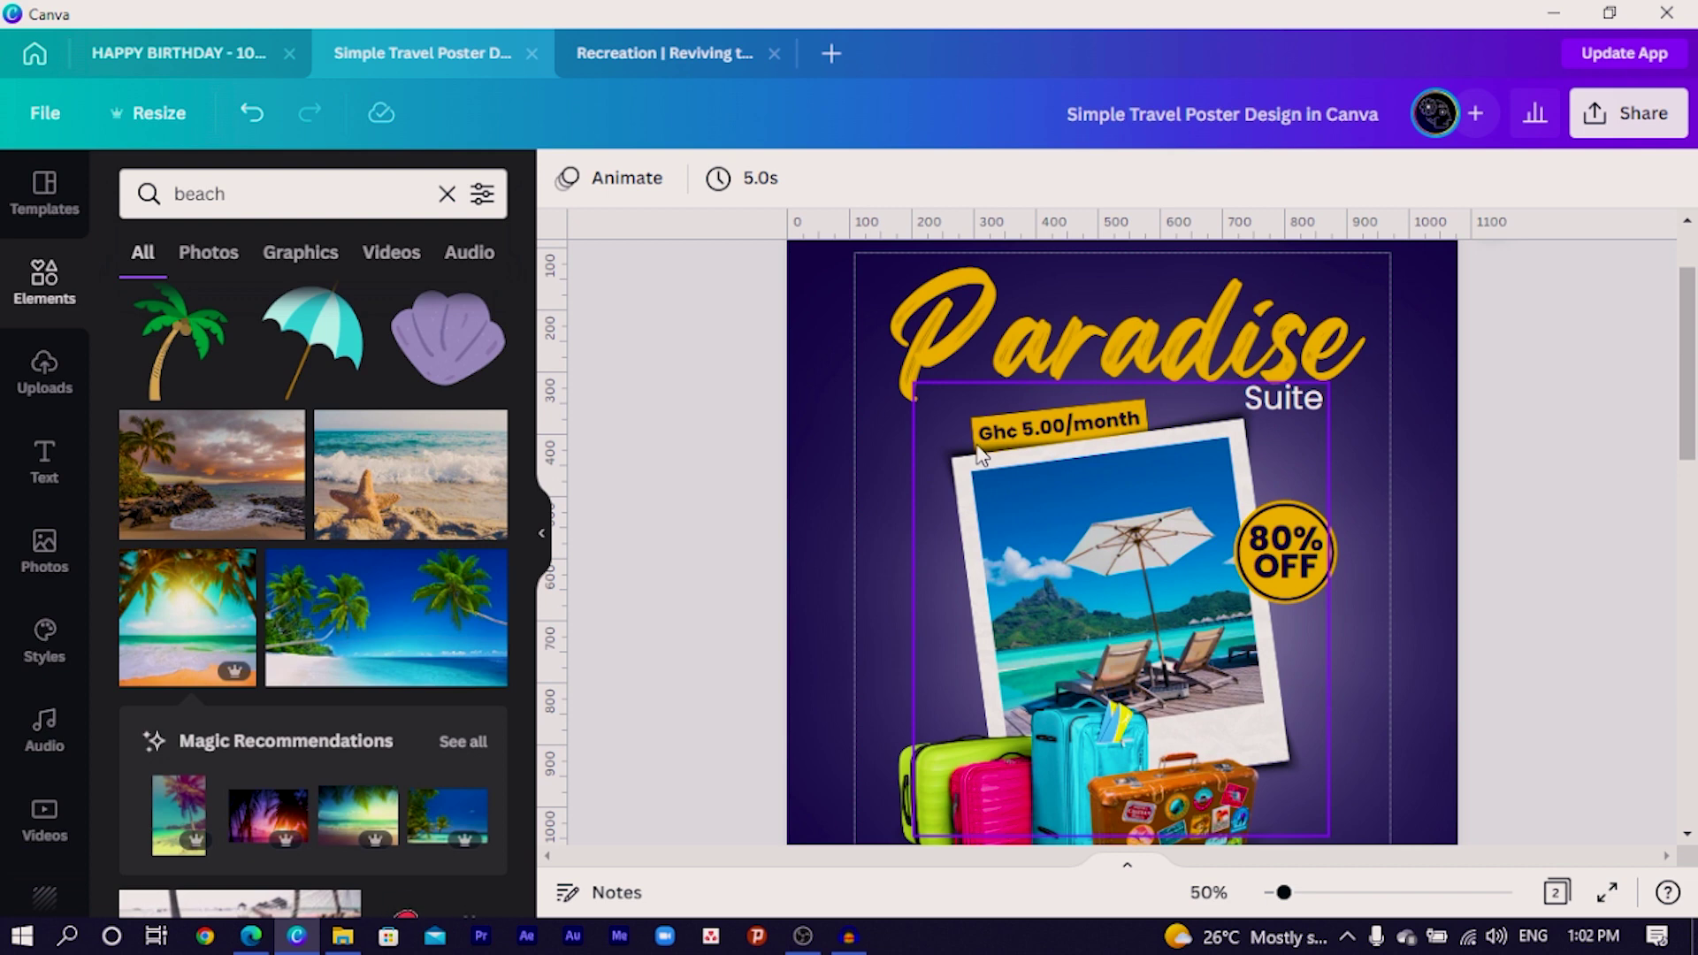
{"action": "left_click", "coordinate": [989, 435]}
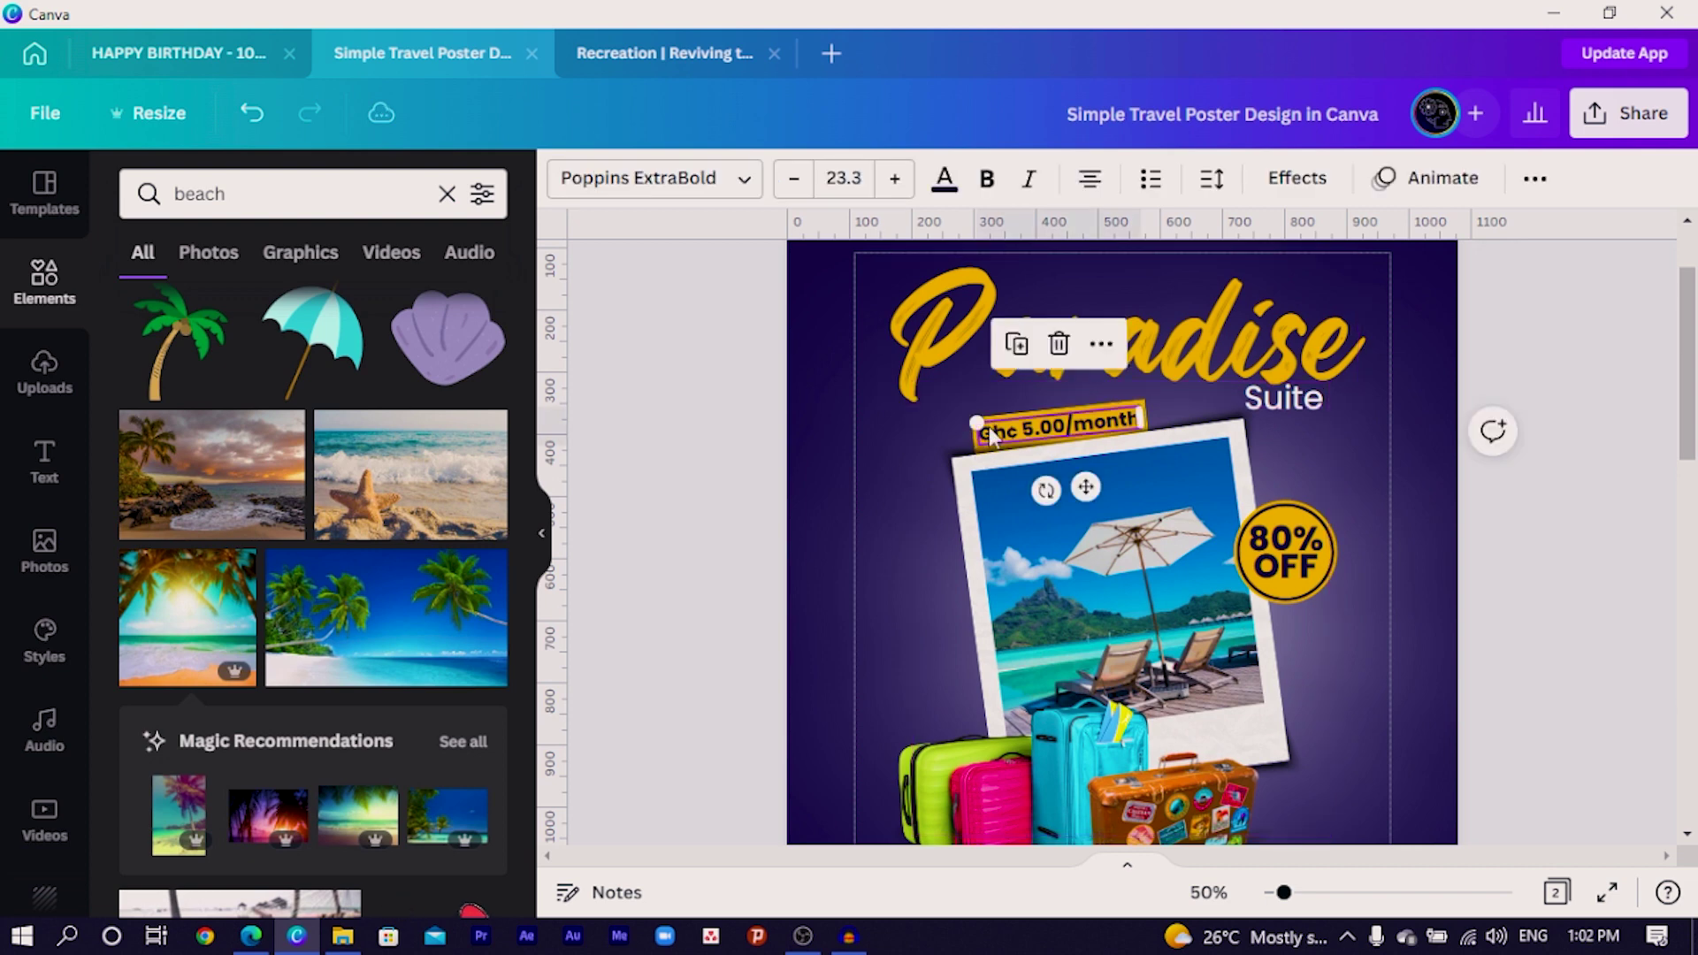
{"action": "left_click", "coordinate": [990, 434]}
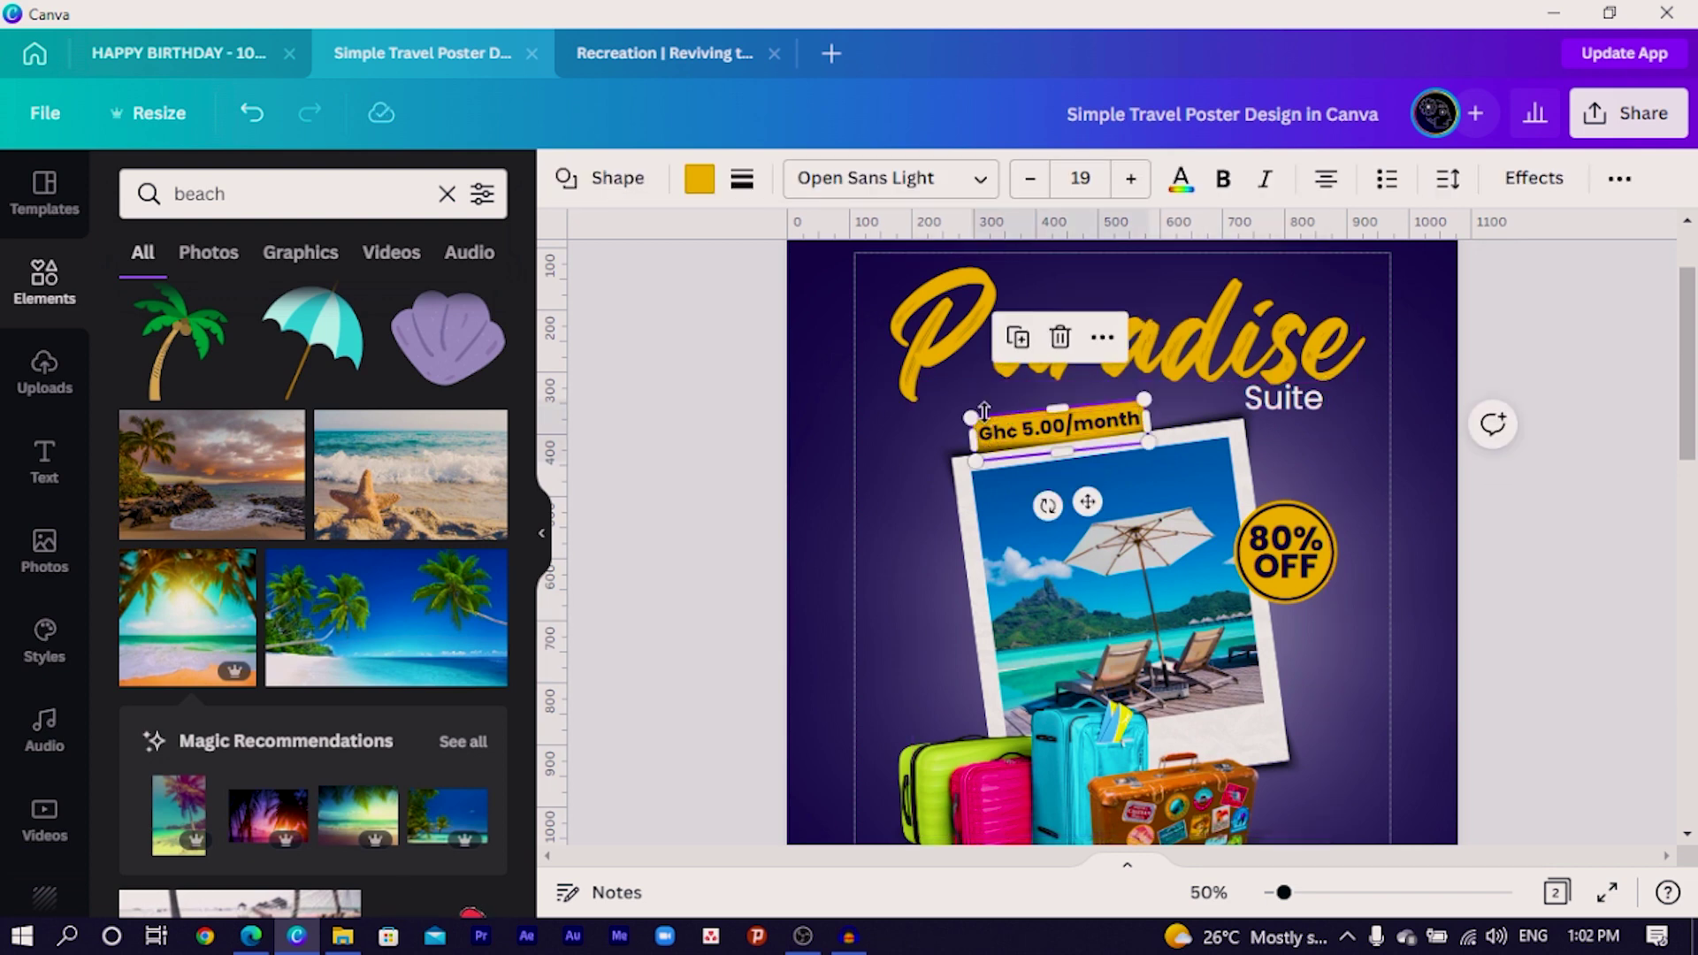
{"action": "scroll", "coordinate": [985, 418], "scroll_direction": "down", "scroll_amount": 7}
{"action": "left_click", "coordinate": [1066, 734]}
{"action": "scroll", "coordinate": [1065, 734], "scroll_direction": "down", "scroll_amount": 1}
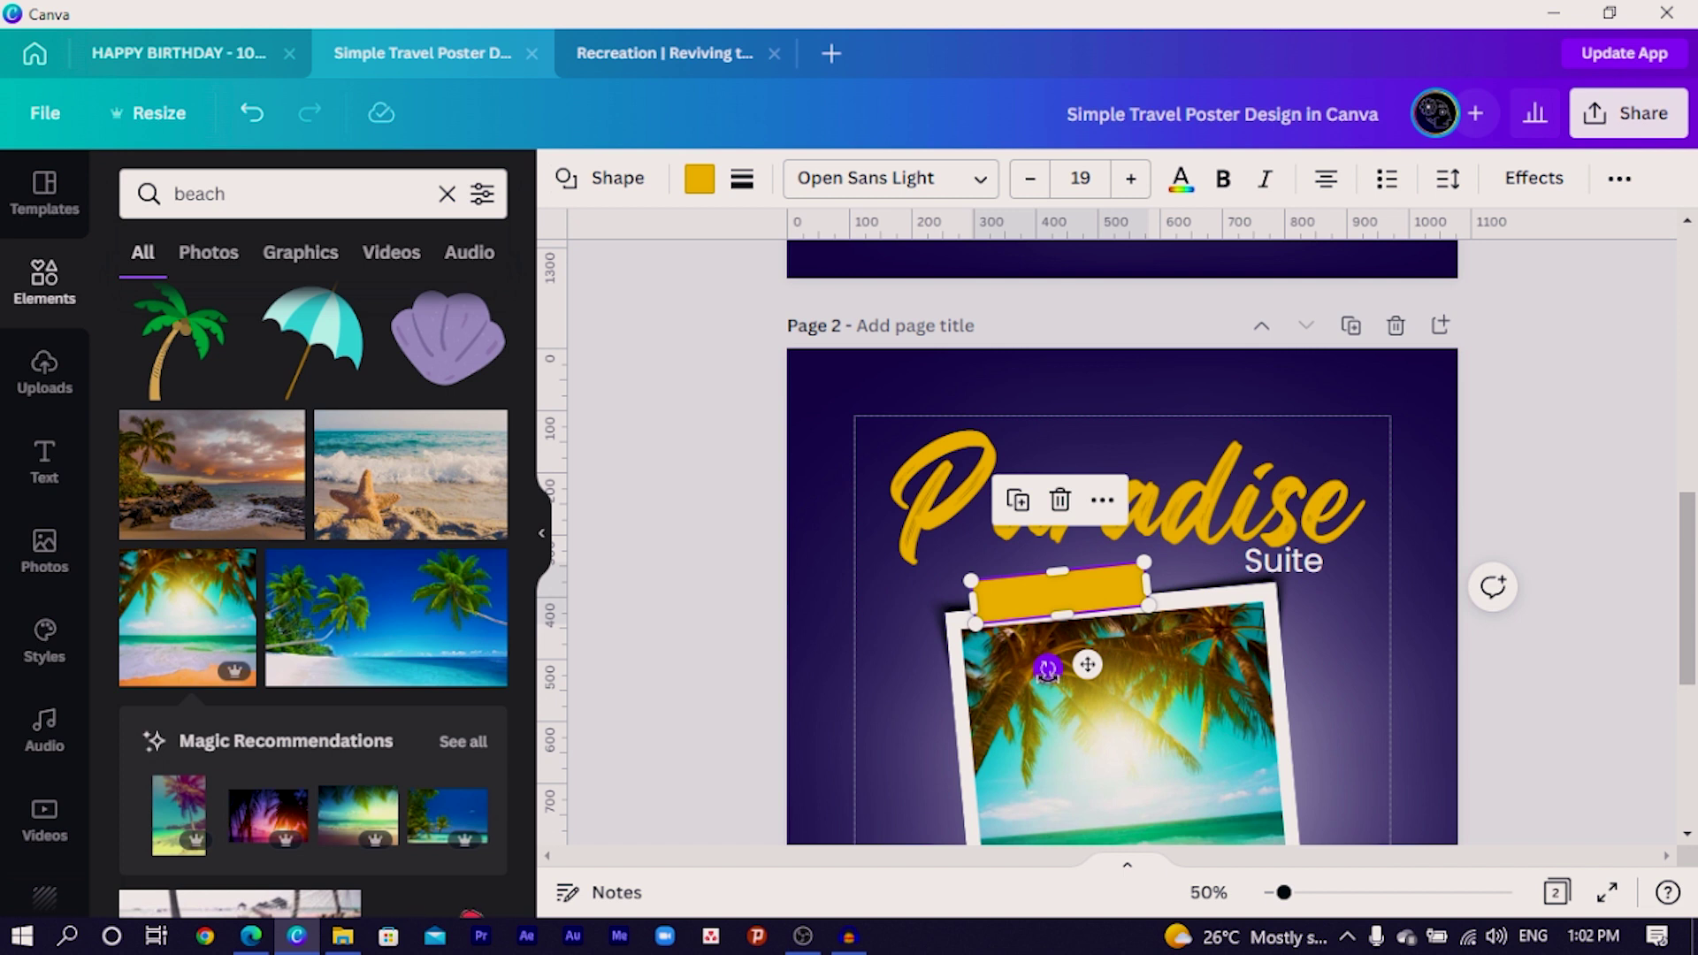
{"action": "left_click_drag", "start_coordinate": [1047, 670], "coordinate": [1048, 679]}
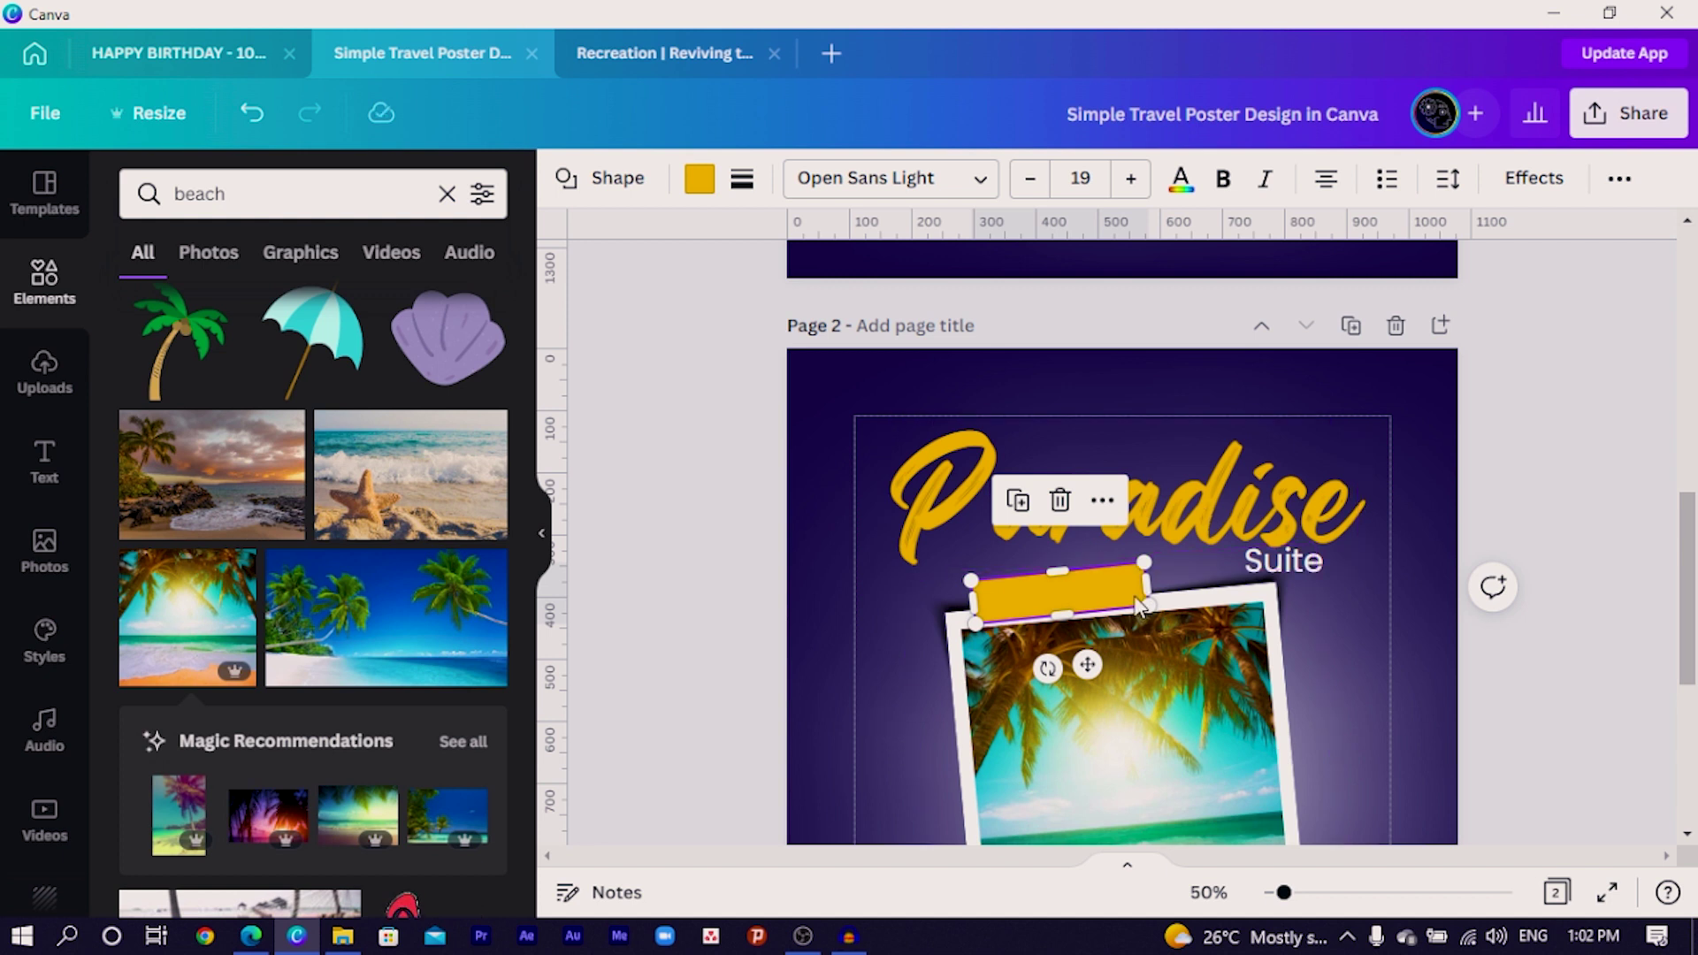
{"action": "left_click_drag", "start_coordinate": [1031, 618], "coordinate": [1043, 615]}
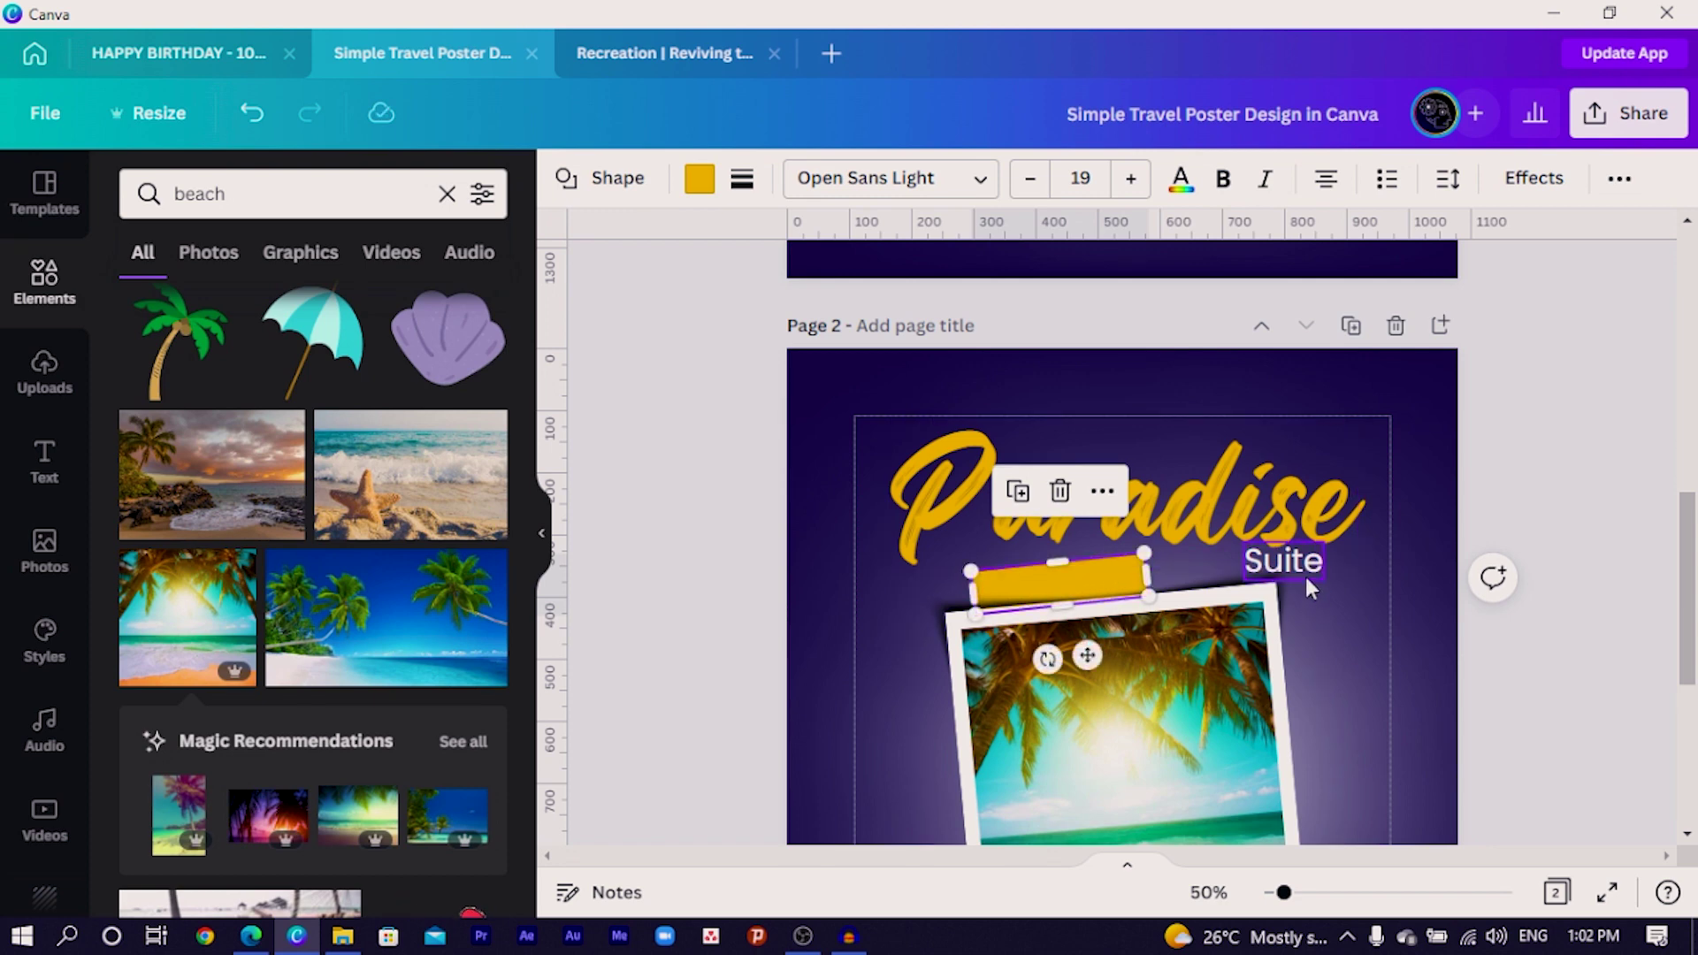
Copy the Ghc 5.00/month text from page 1 and position it on page 2's yellow label.
{"action": "scroll", "coordinate": [1026, 571], "scroll_direction": "up", "scroll_amount": 5}
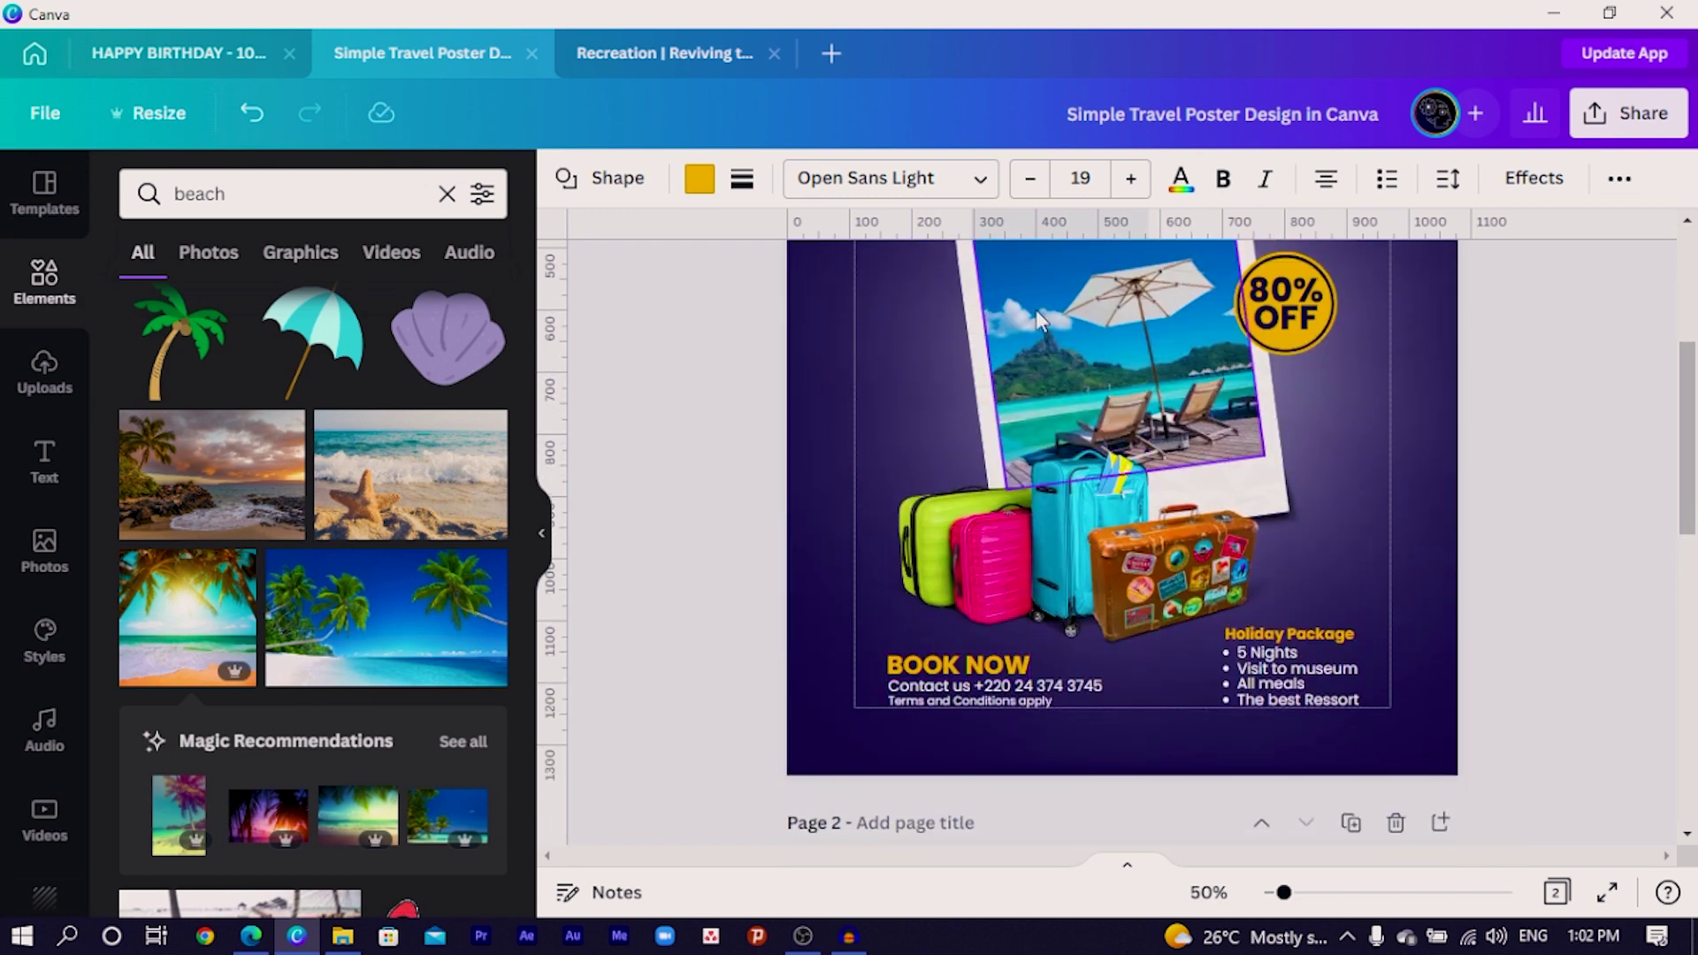
{"action": "scroll", "coordinate": [1039, 308], "scroll_direction": "up", "scroll_amount": 3}
{"action": "left_click", "coordinate": [1046, 433]}
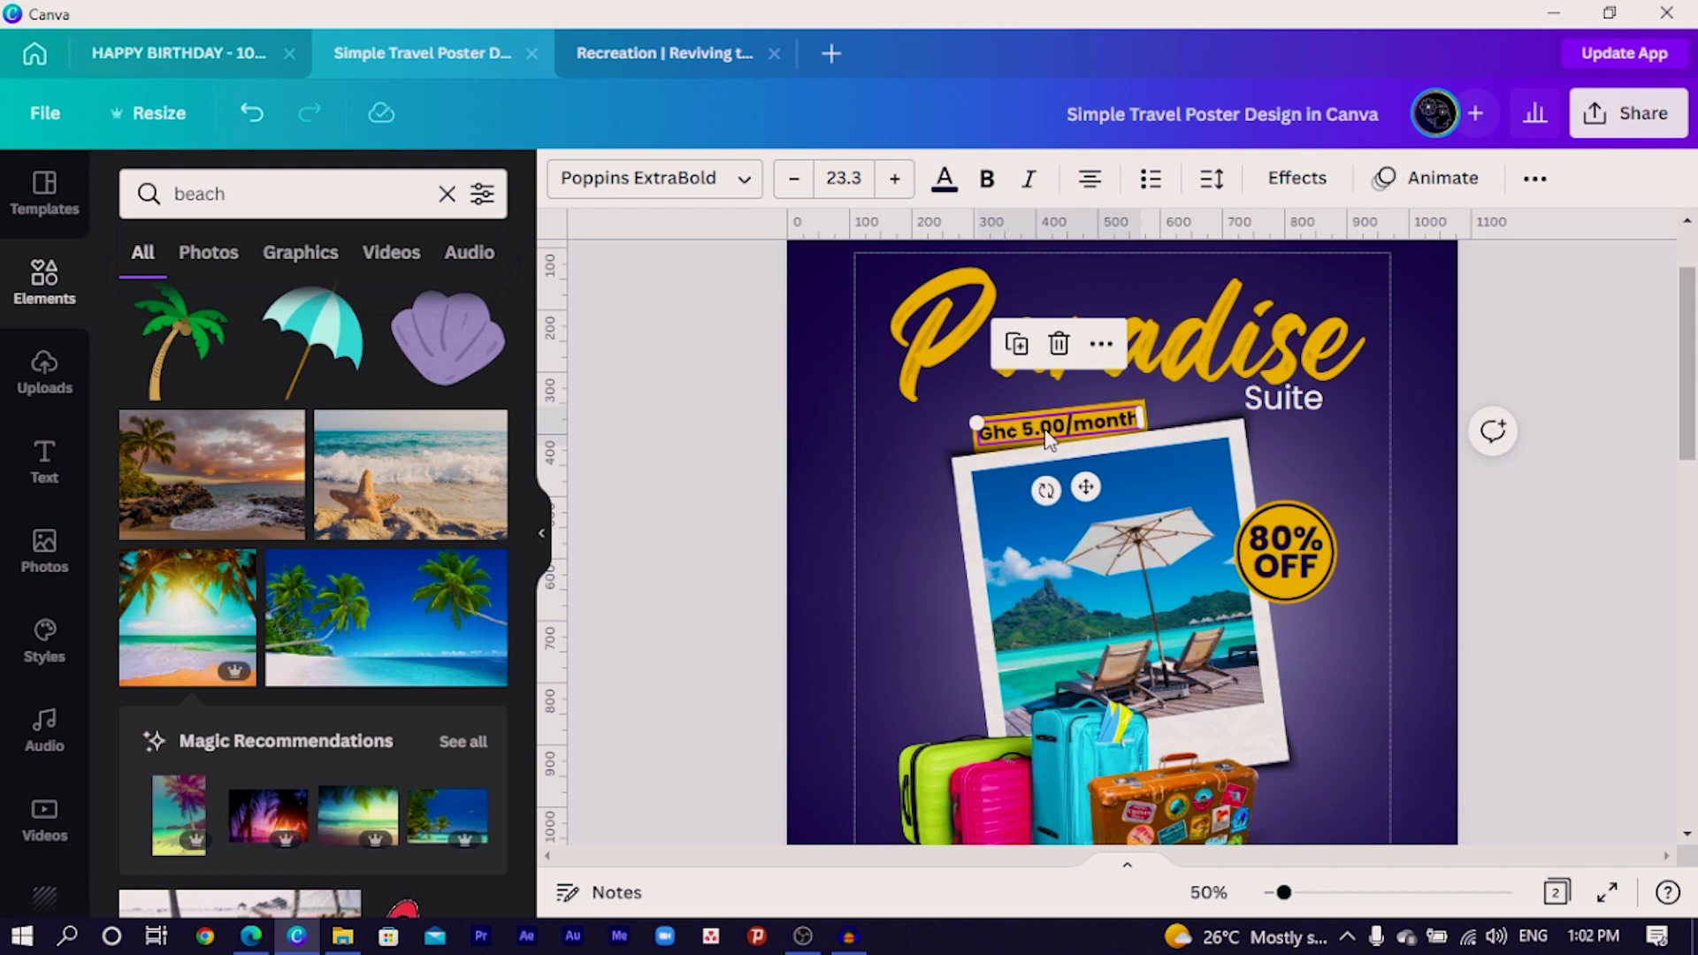
{"action": "scroll", "coordinate": [1046, 440], "scroll_direction": "down", "scroll_amount": 7}
{"action": "left_click_drag", "start_coordinate": [1046, 440], "coordinate": [1098, 389]}
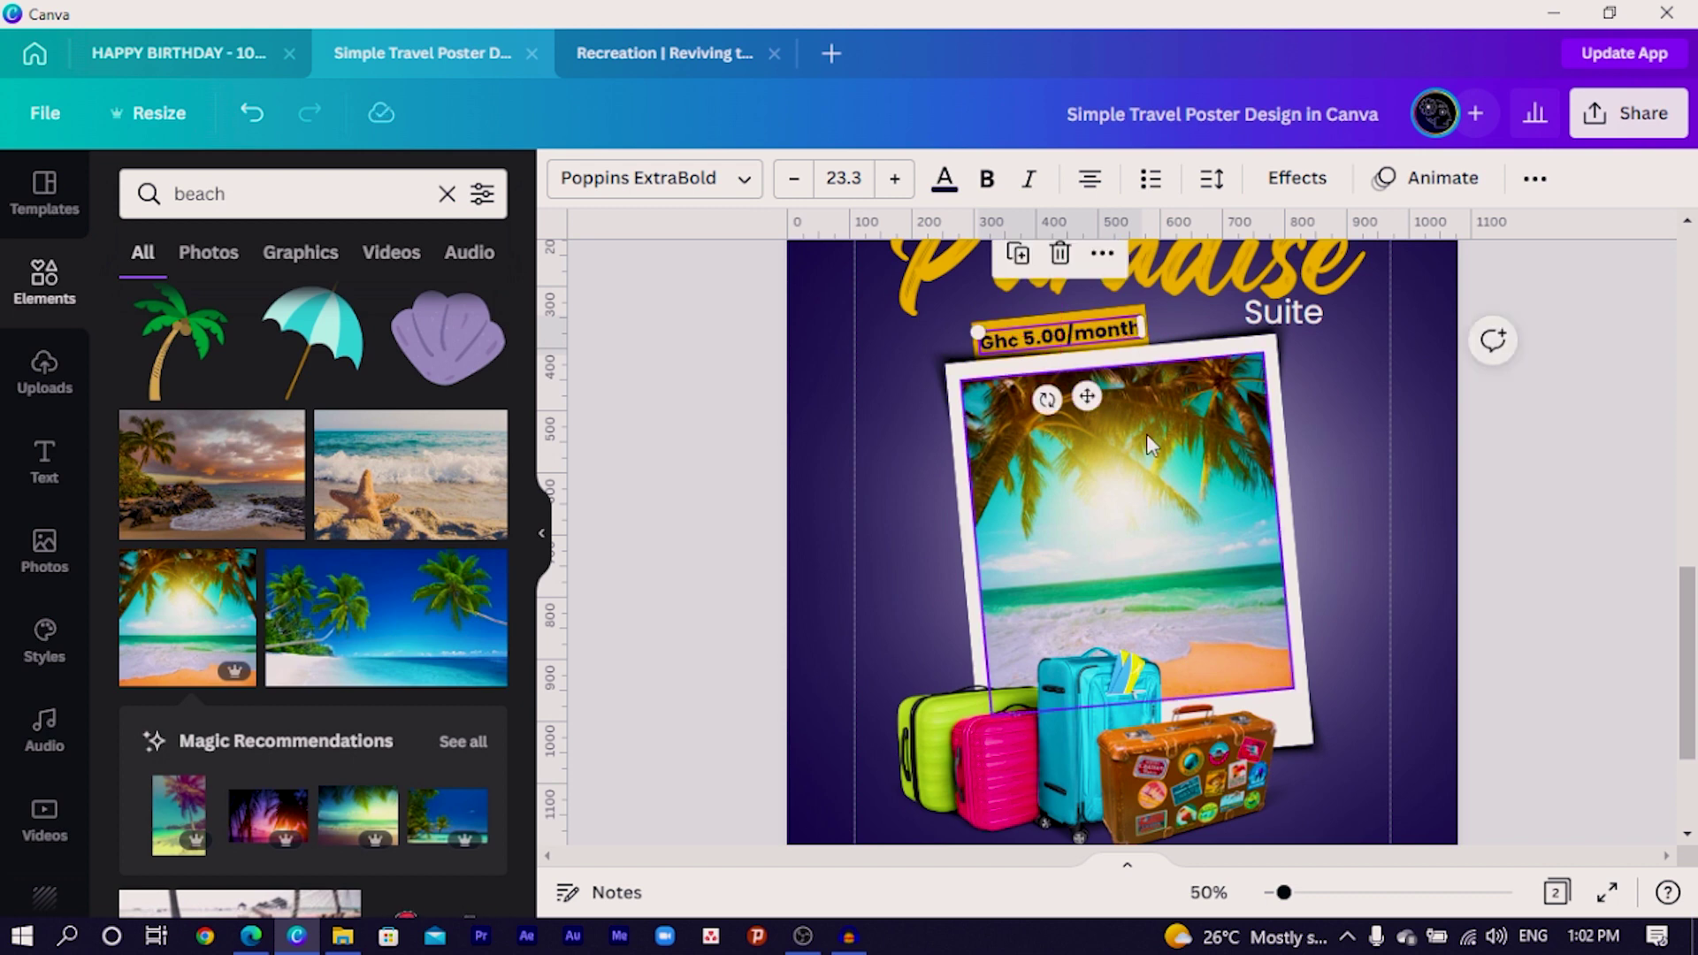
Copy the complete 80% OFF badge from page 1 onto the frame's right edge on page 2.
{"action": "scroll", "coordinate": [1170, 439], "scroll_direction": "up", "scroll_amount": 10}
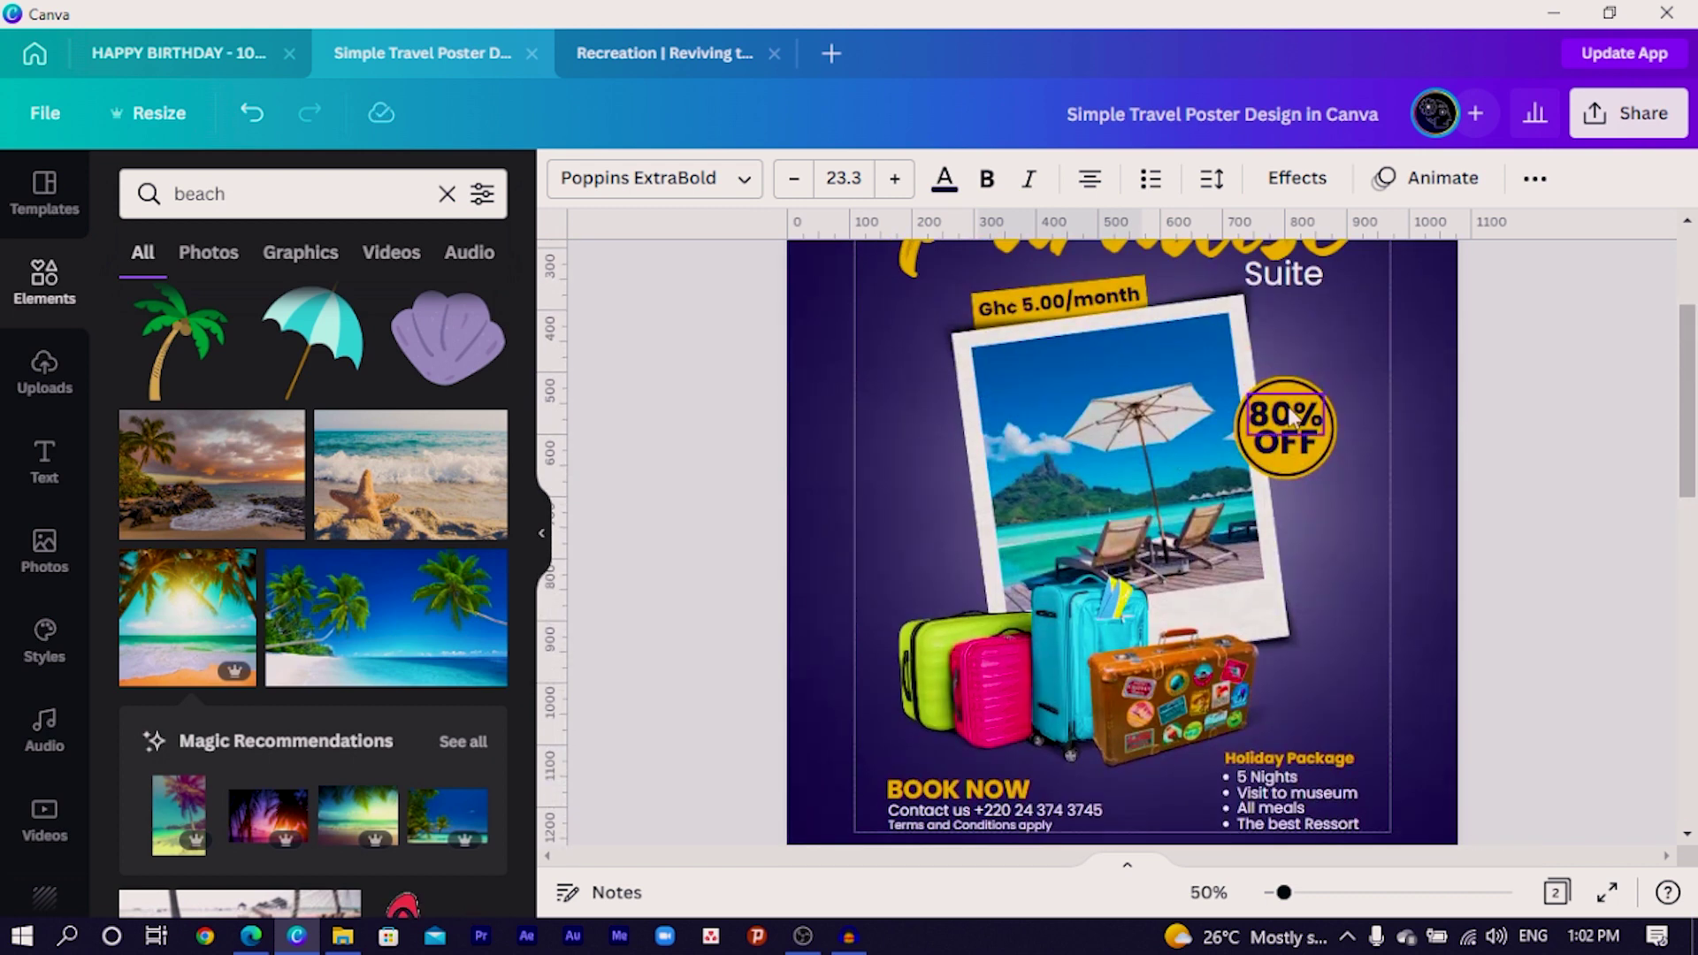
{"action": "left_click", "coordinate": [1291, 439]}
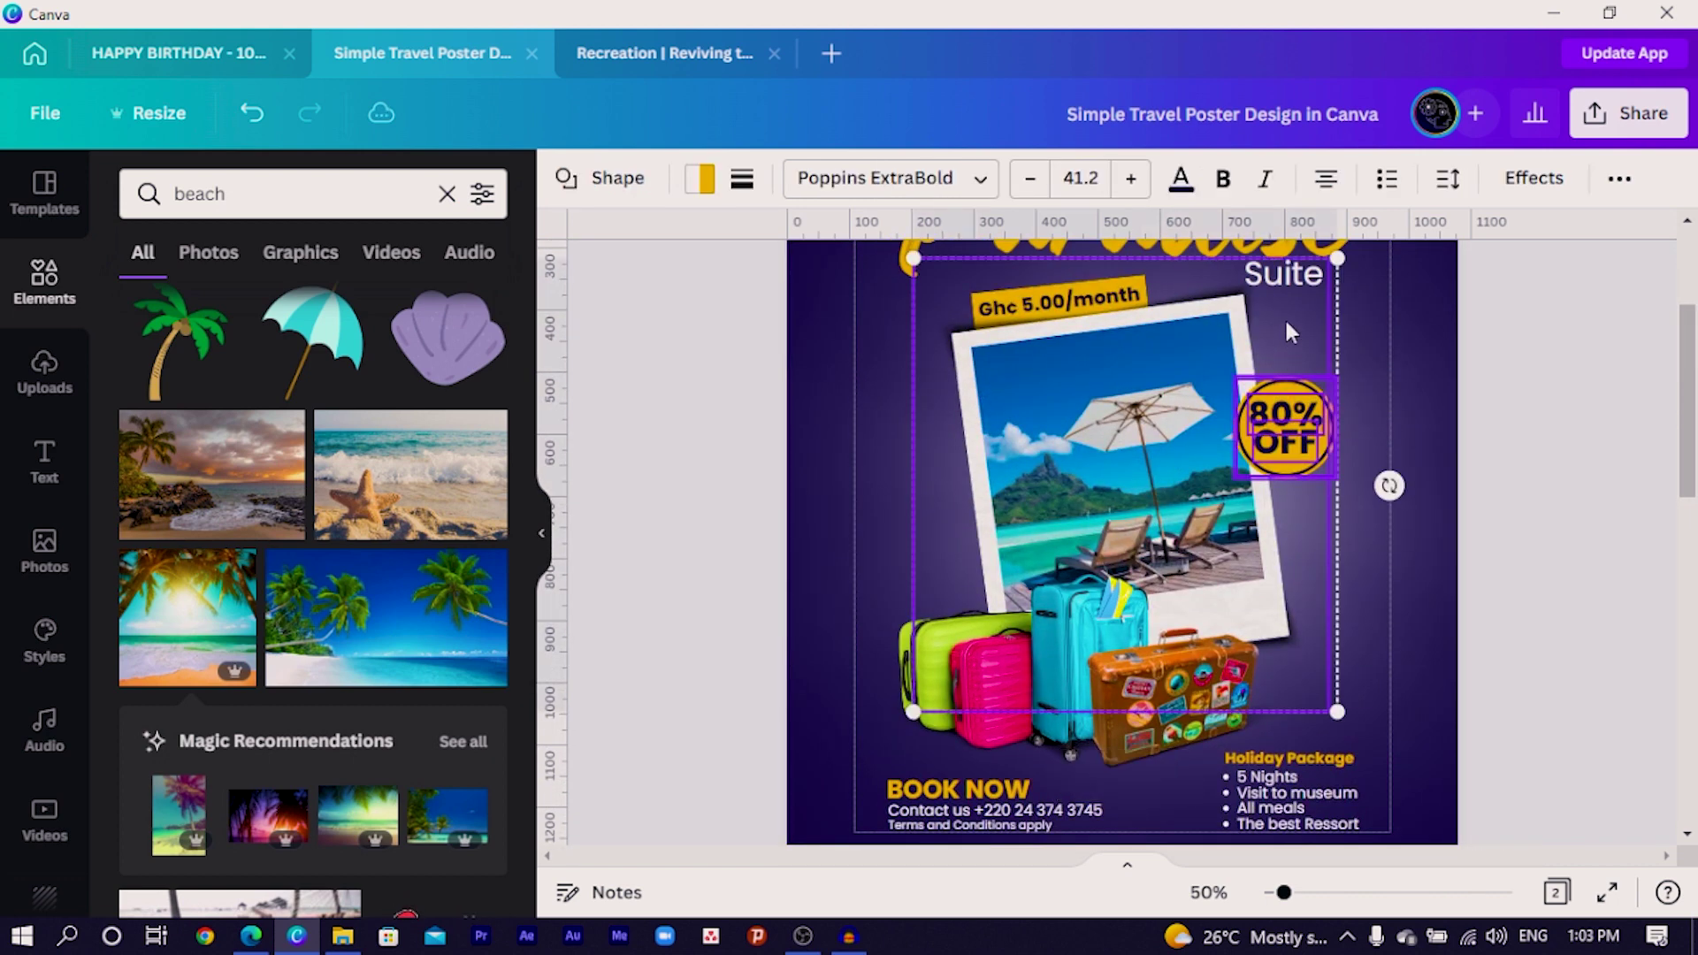
{"action": "scroll", "coordinate": [1264, 454], "scroll_direction": "down", "scroll_amount": 2}
{"action": "scroll", "coordinate": [1265, 453], "scroll_direction": "down", "scroll_amount": 5}
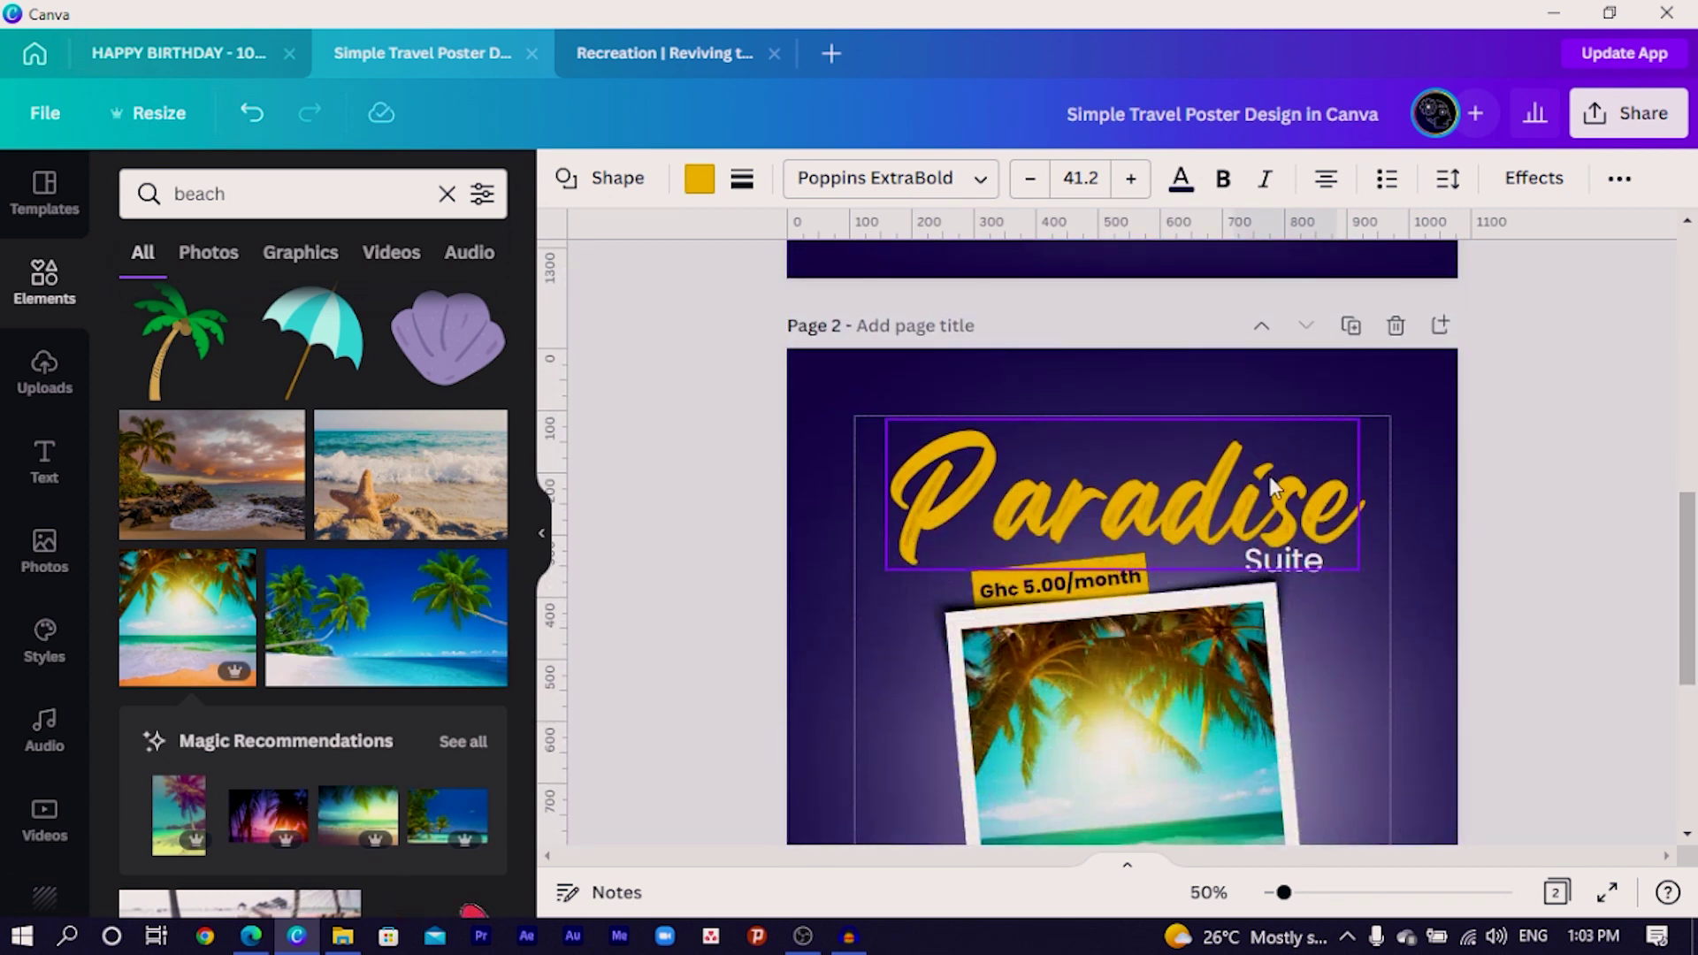
{"action": "scroll", "coordinate": [1330, 552], "scroll_direction": "up", "scroll_amount": 5}
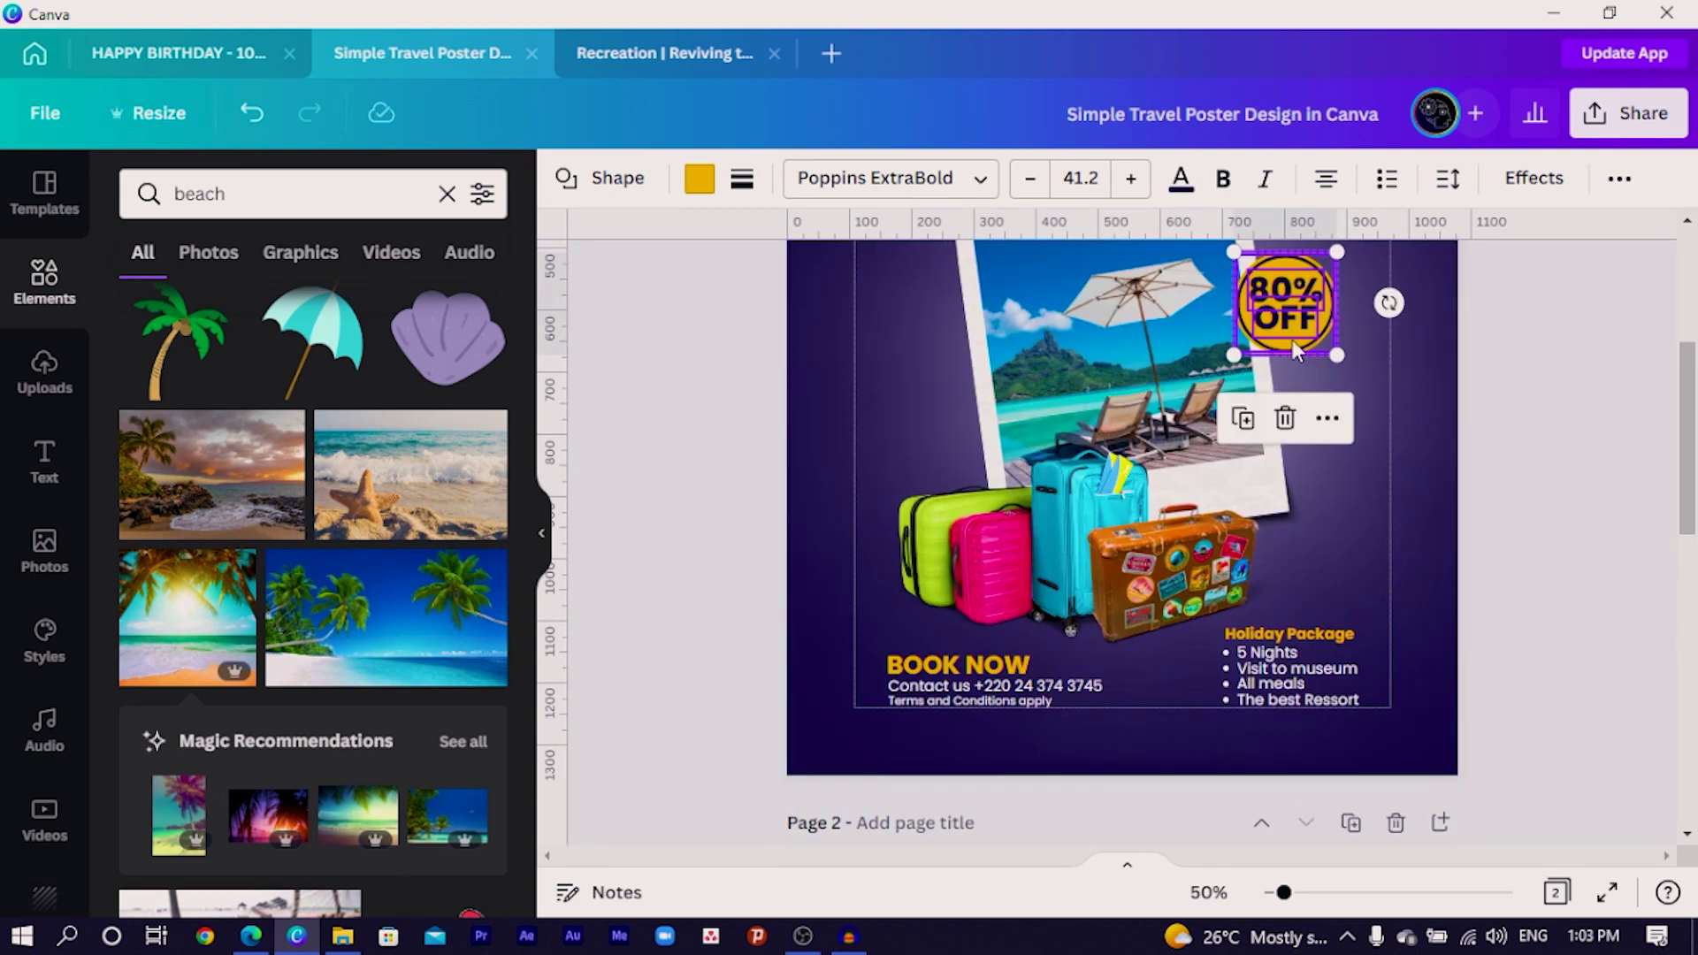
{"action": "scroll", "coordinate": [1326, 371], "scroll_direction": "up", "scroll_amount": 1}
{"action": "scroll", "coordinate": [1331, 442], "scroll_direction": "down", "scroll_amount": 10}
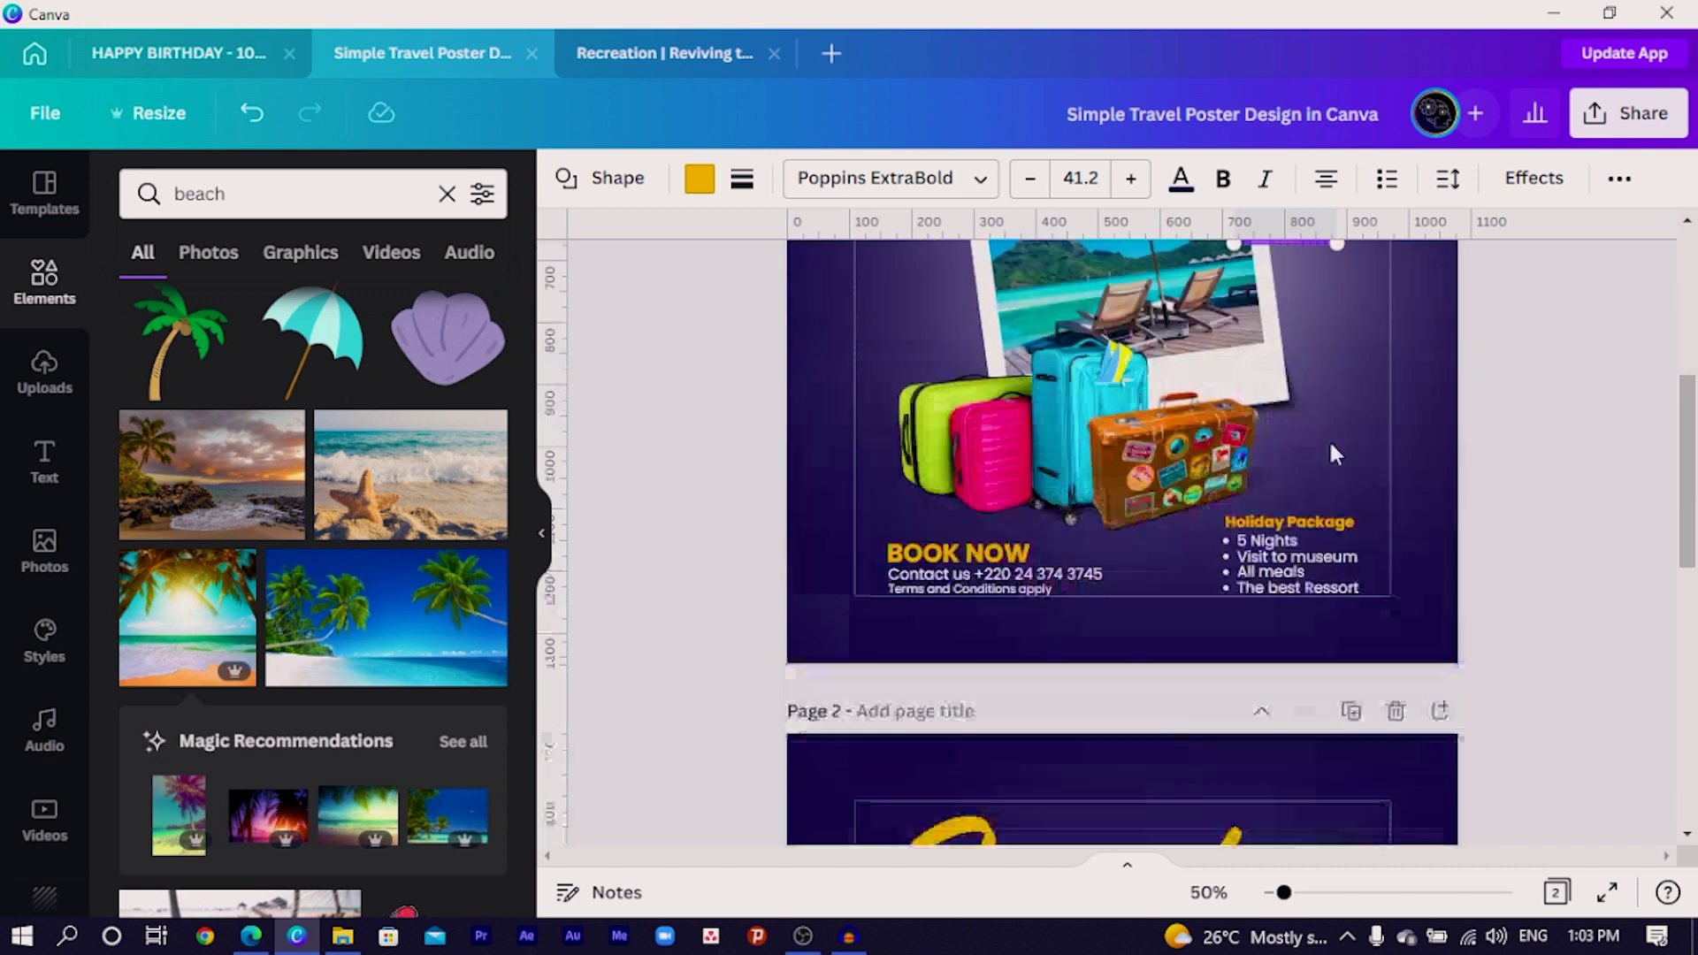
{"action": "scroll", "coordinate": [1379, 459], "scroll_direction": "up", "scroll_amount": 10}
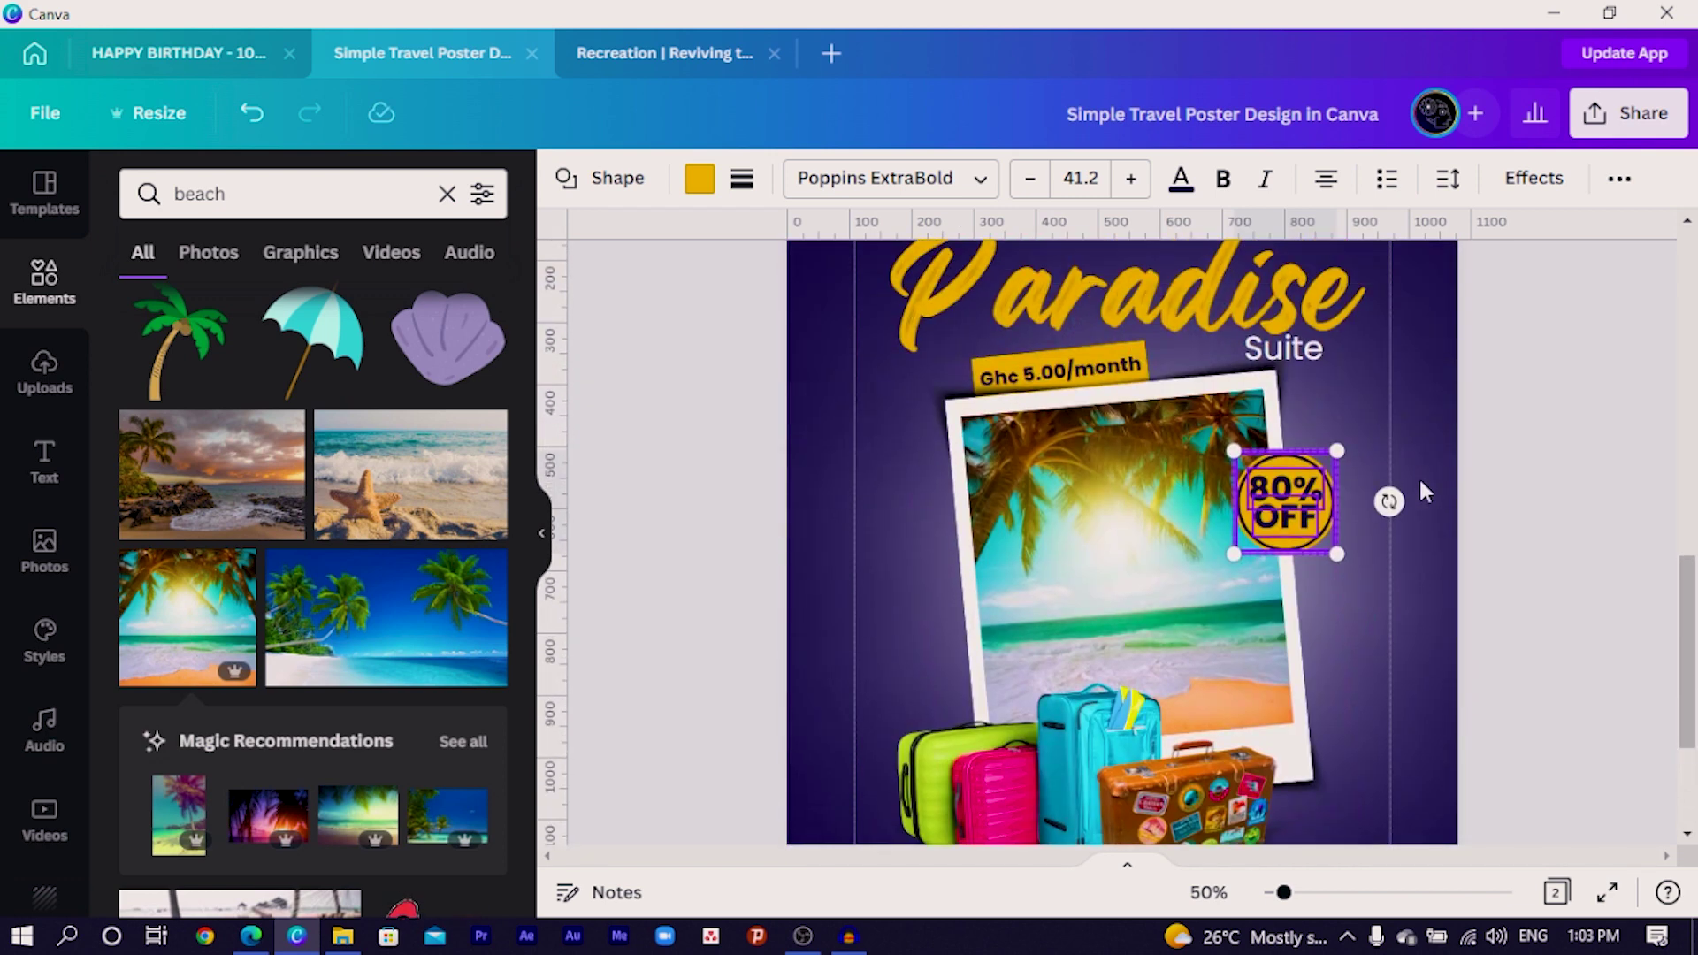
{"action": "left_click", "coordinate": [1366, 398]}
Add a magenta circle, shrink it to about the 80% OFF badge's size and place it just above and right of that badge.
{"action": "key", "text": "c"}
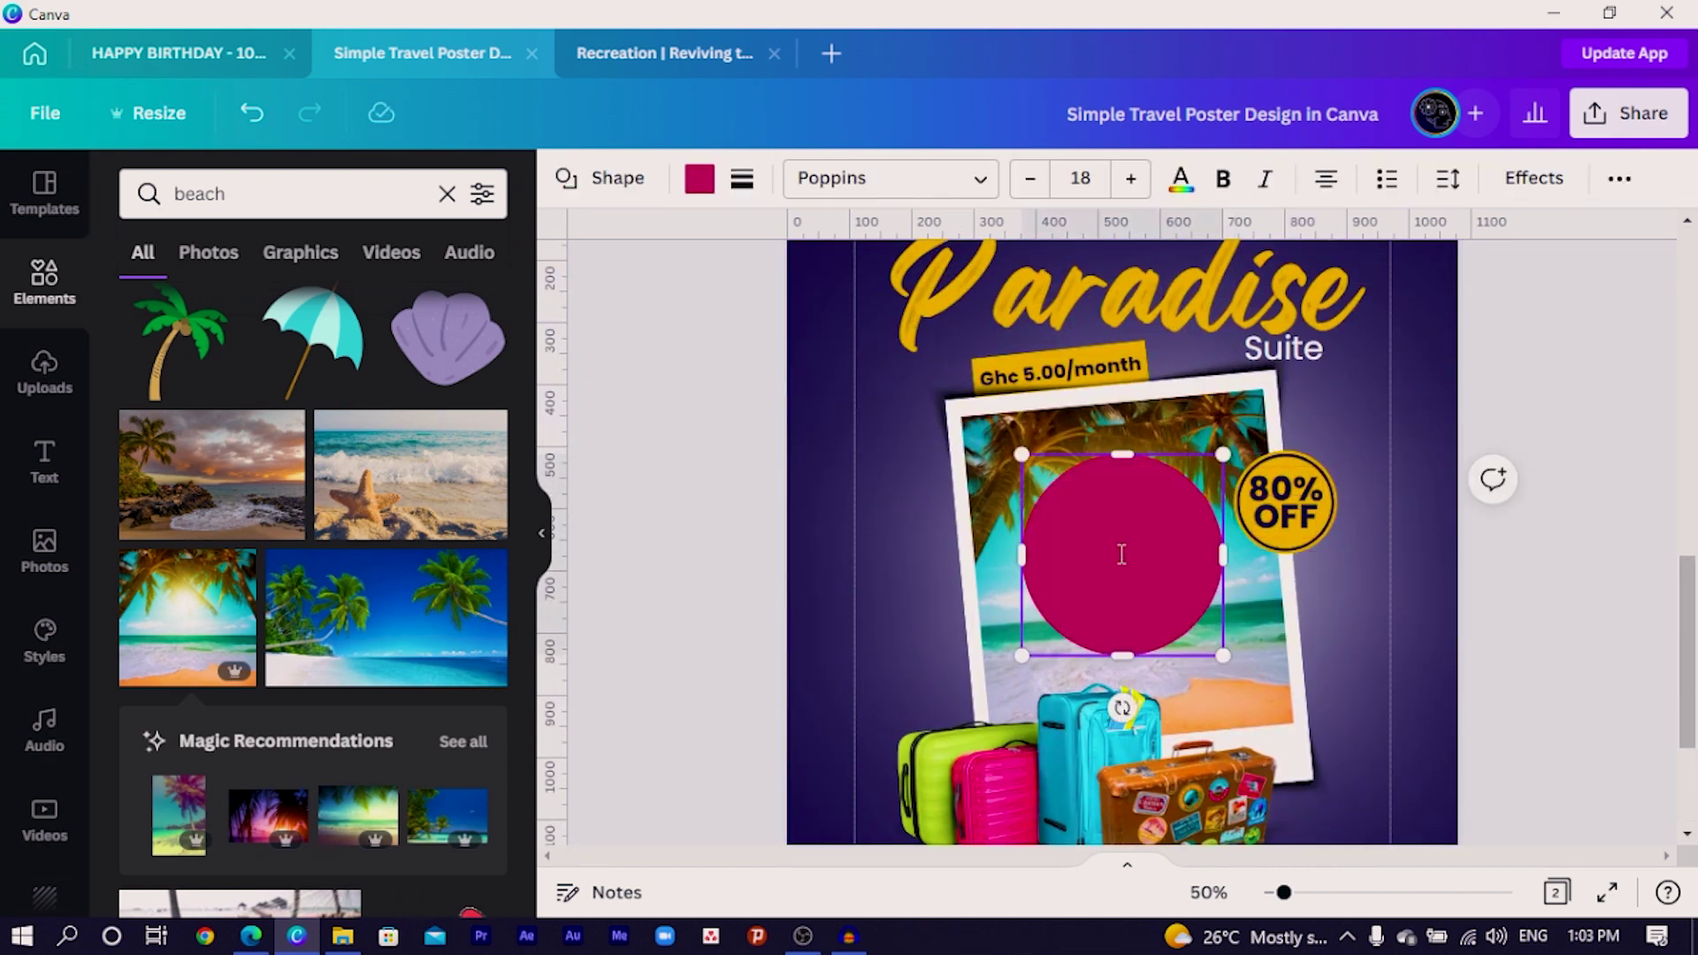
{"action": "left_click_drag", "start_coordinate": [1165, 580], "coordinate": [1355, 458]}
{"action": "left_click_drag", "start_coordinate": [1212, 531], "coordinate": [1320, 468]}
Search the elements for circle, fit a circle outline just inside the magenta circle's edge and color it white.
{"action": "left_click", "coordinate": [253, 194]}
{"action": "type", "text": "circle"}
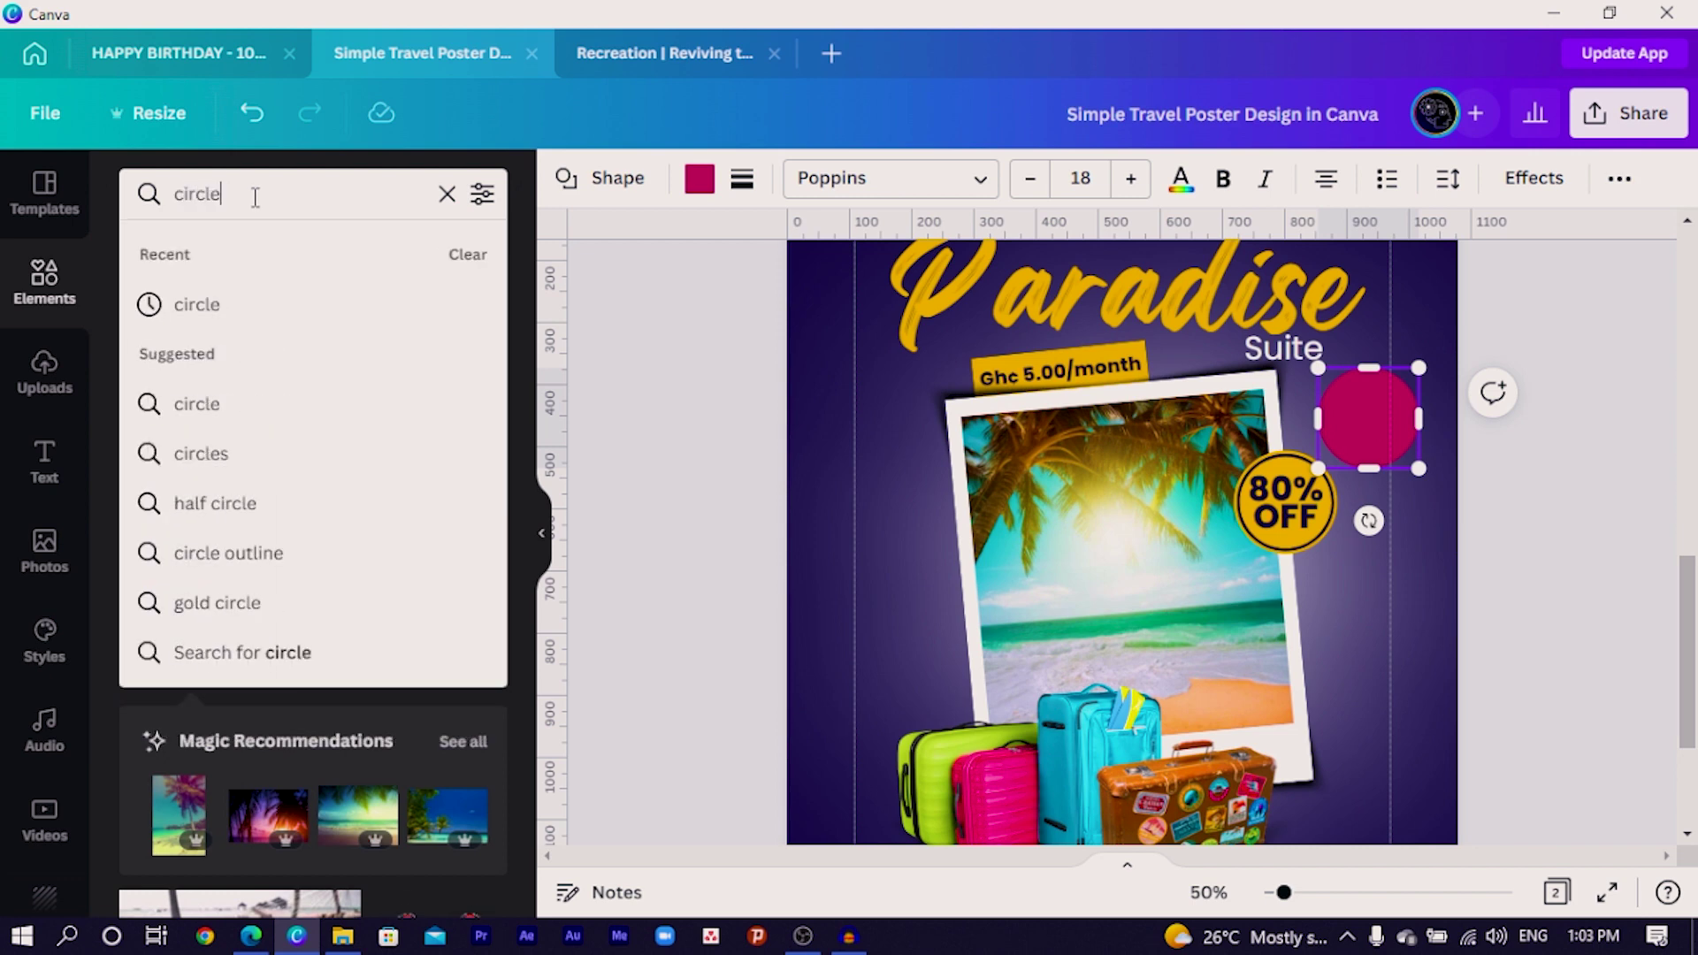
{"action": "key", "text": "Return"}
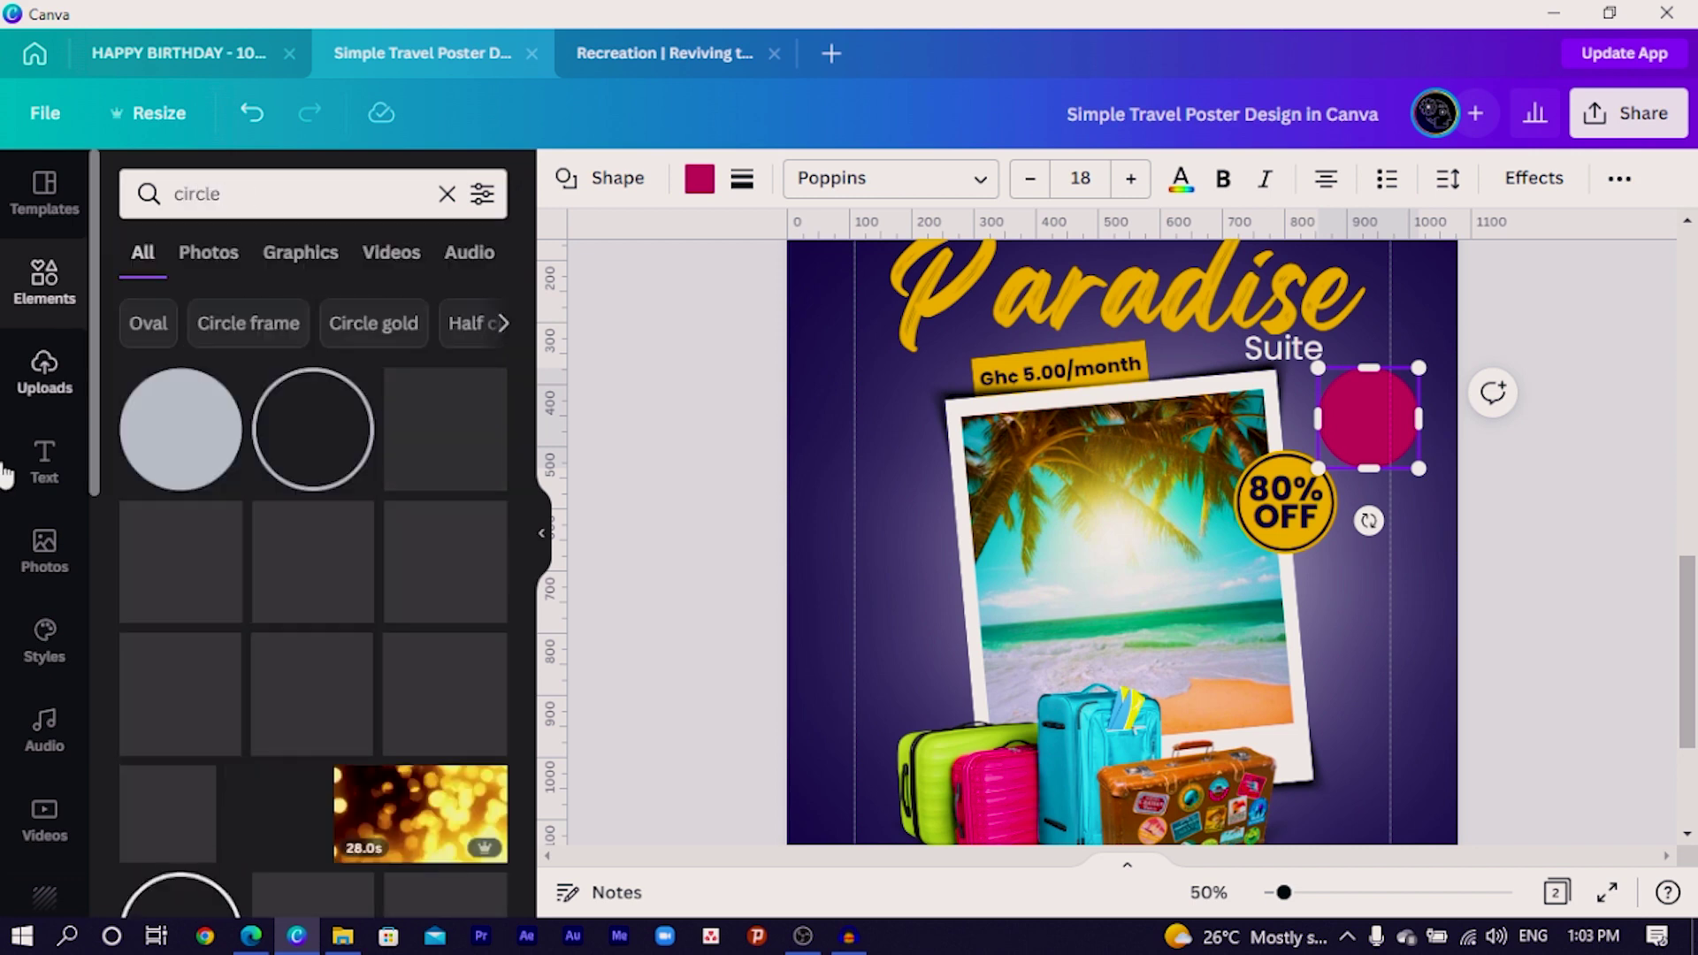
{"action": "left_click", "coordinate": [313, 430]}
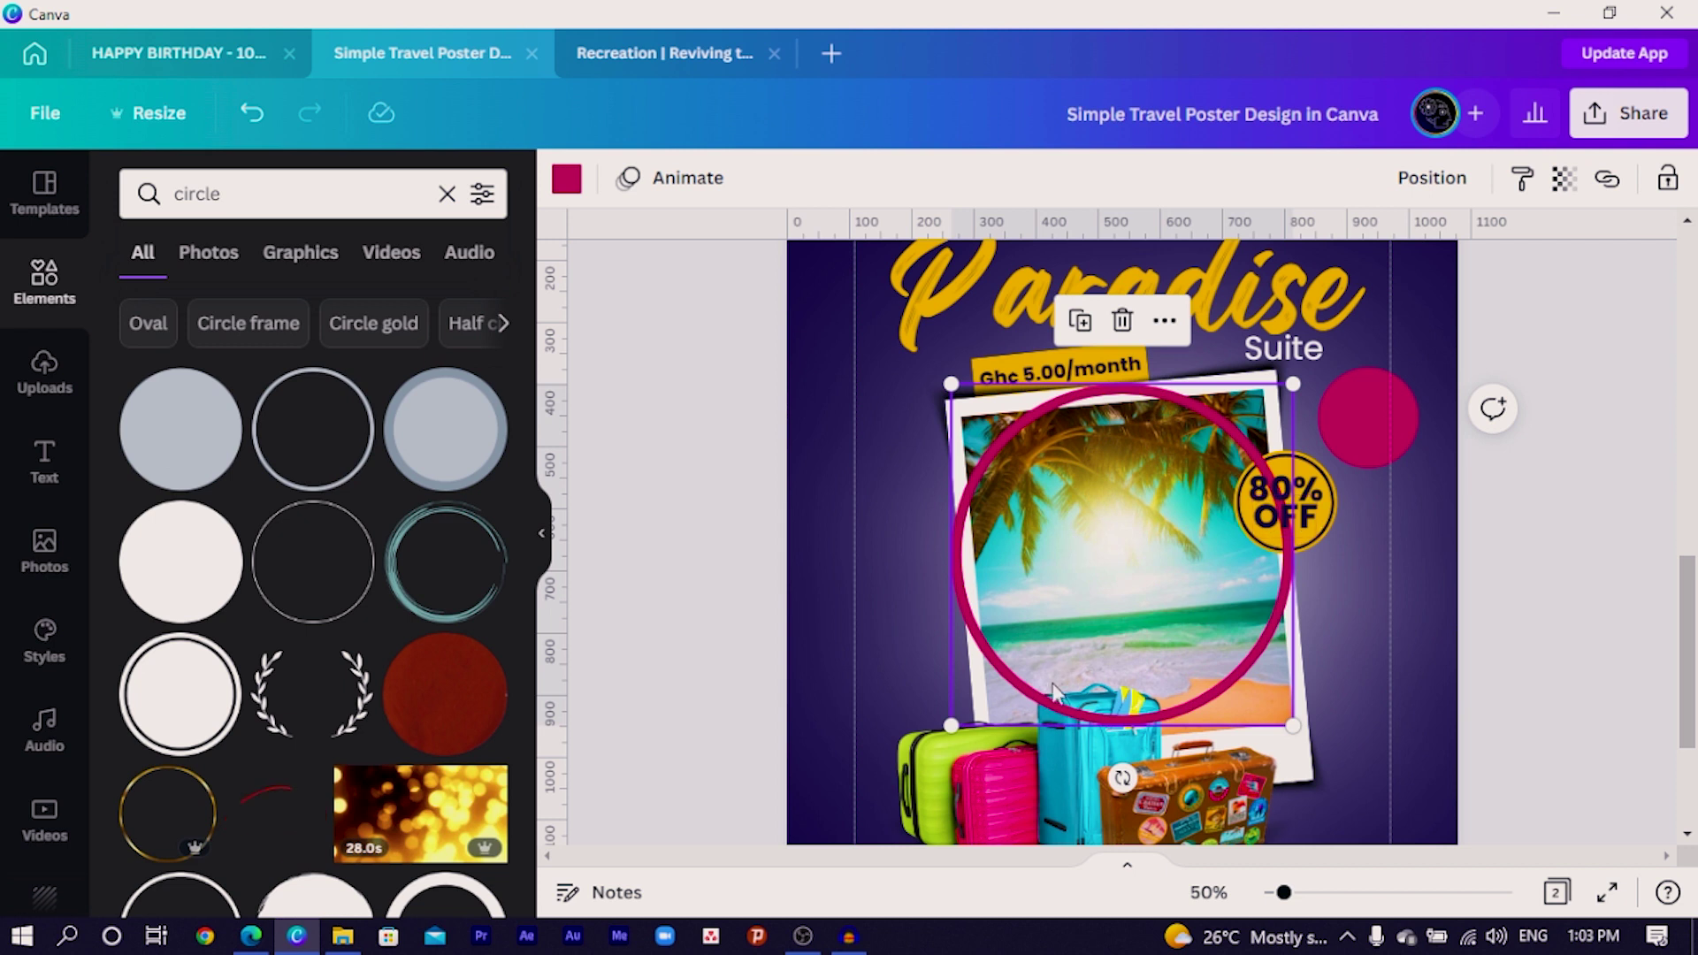
{"action": "left_click_drag", "start_coordinate": [952, 727], "coordinate": [1330, 467]}
{"action": "left_click", "coordinate": [567, 179]}
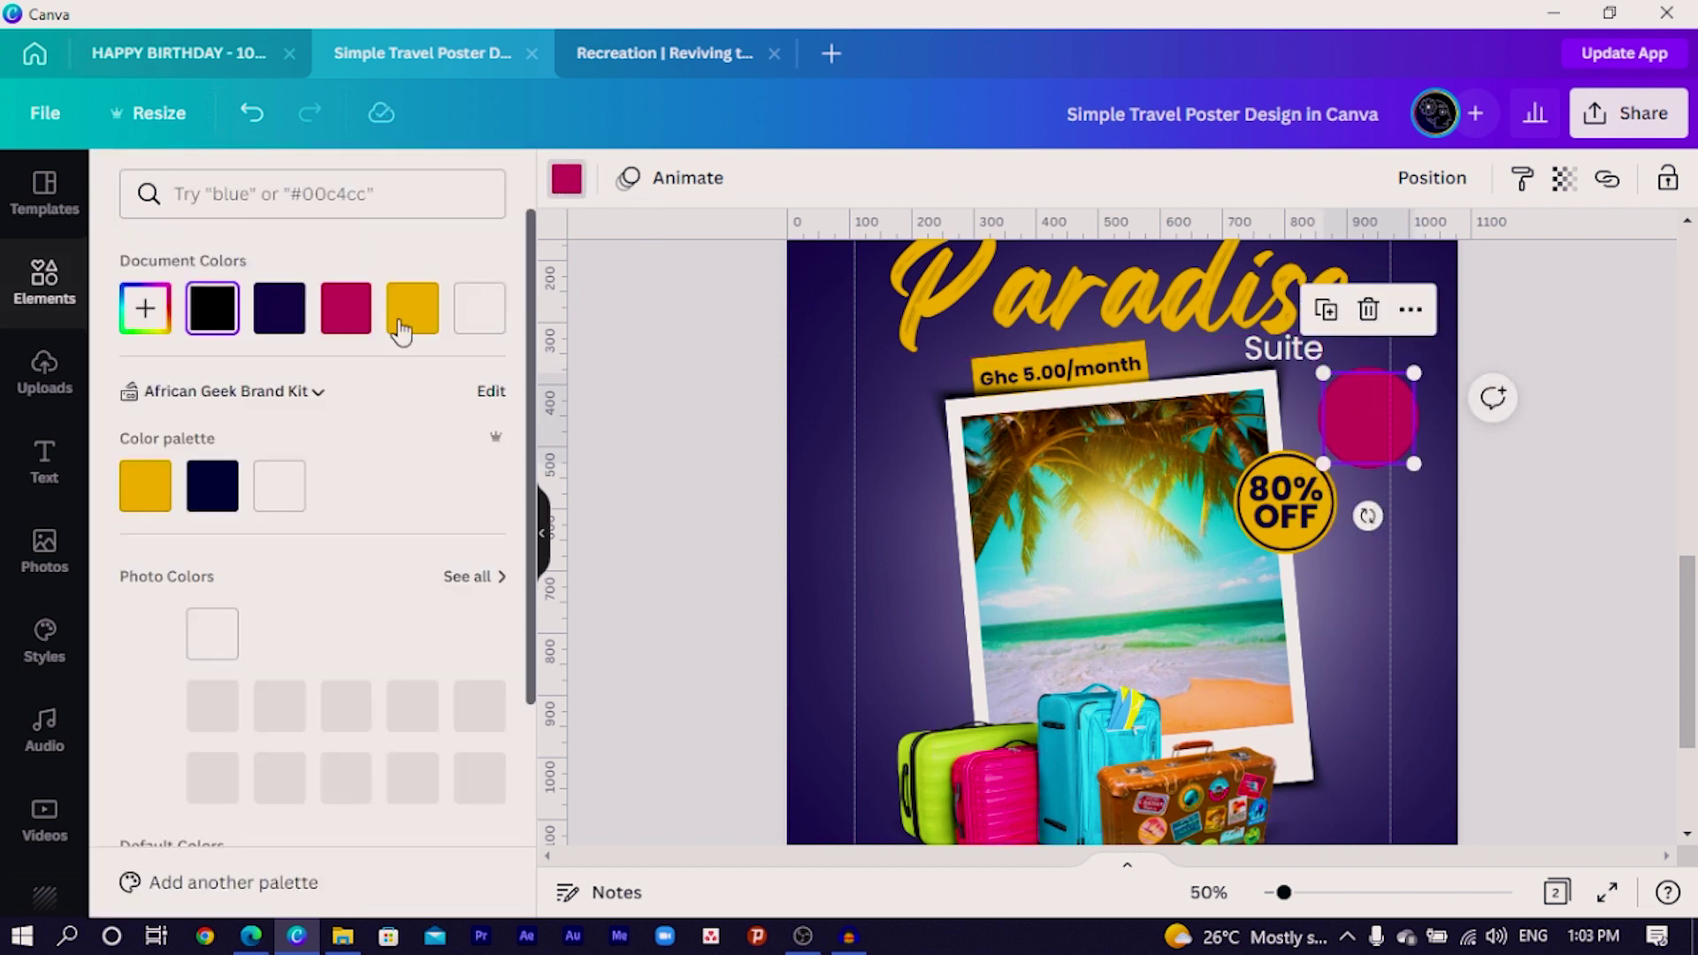
{"action": "left_click", "coordinate": [298, 497]}
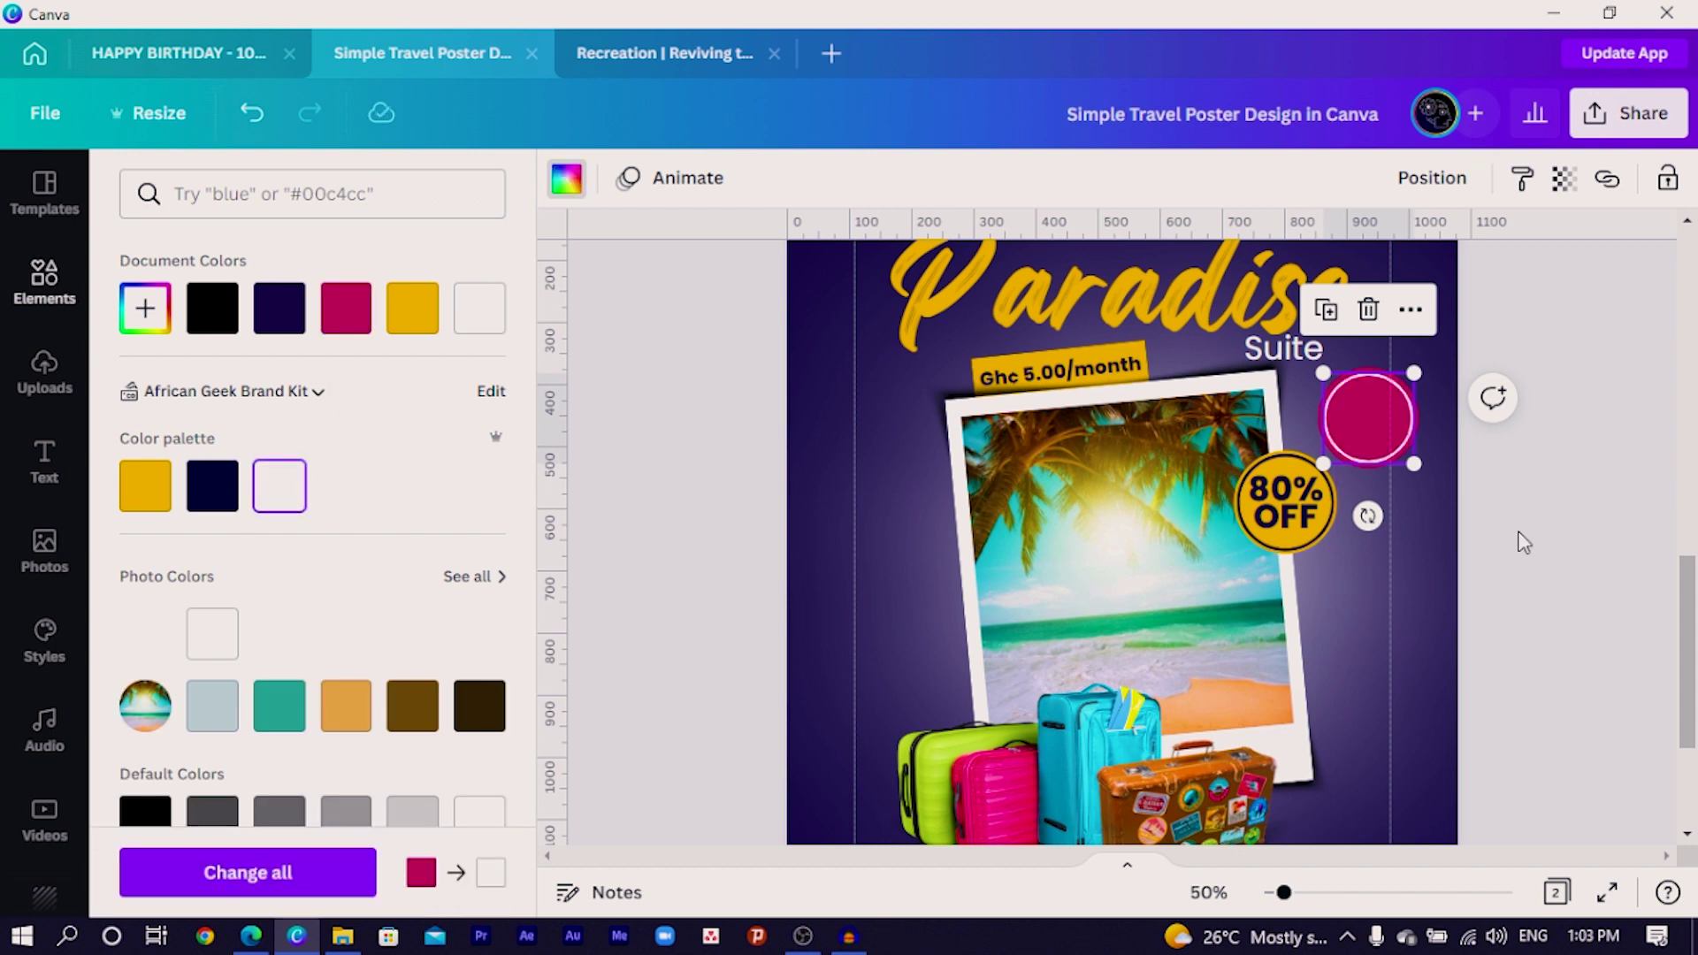
Delete the magenta circle and its white outline from page 2.
{"action": "left_click", "coordinate": [1583, 543]}
{"action": "left_click_drag", "start_coordinate": [1561, 397], "coordinate": [1415, 442]}
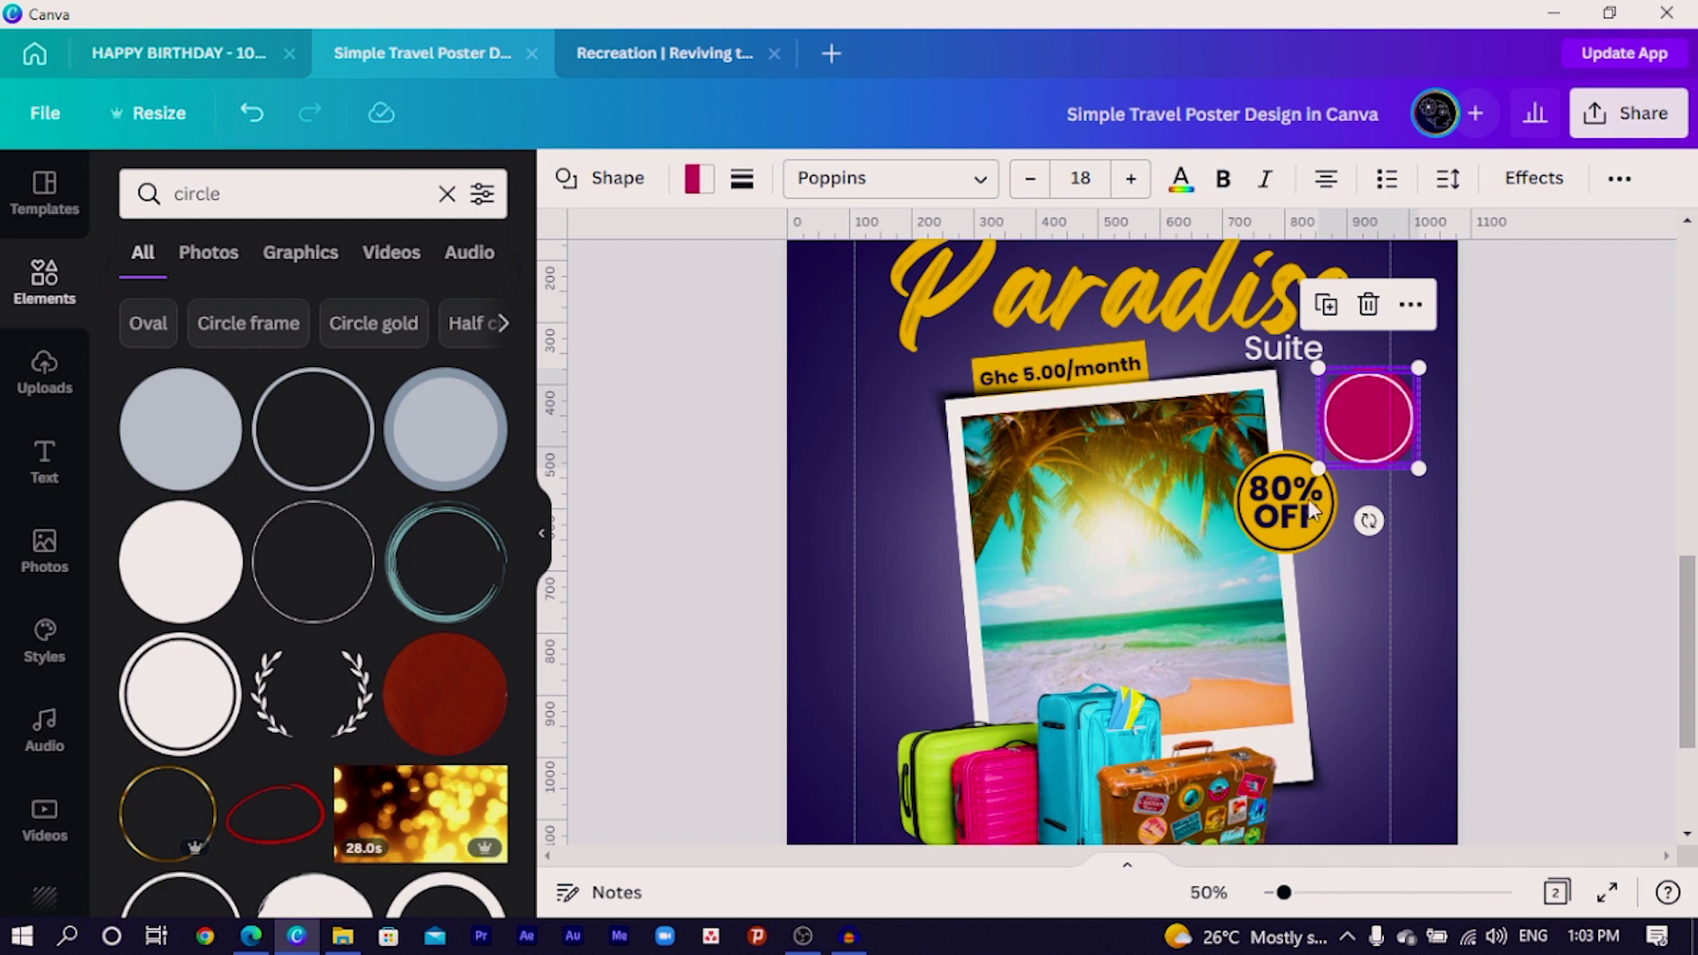
{"action": "key", "text": "Delete"}
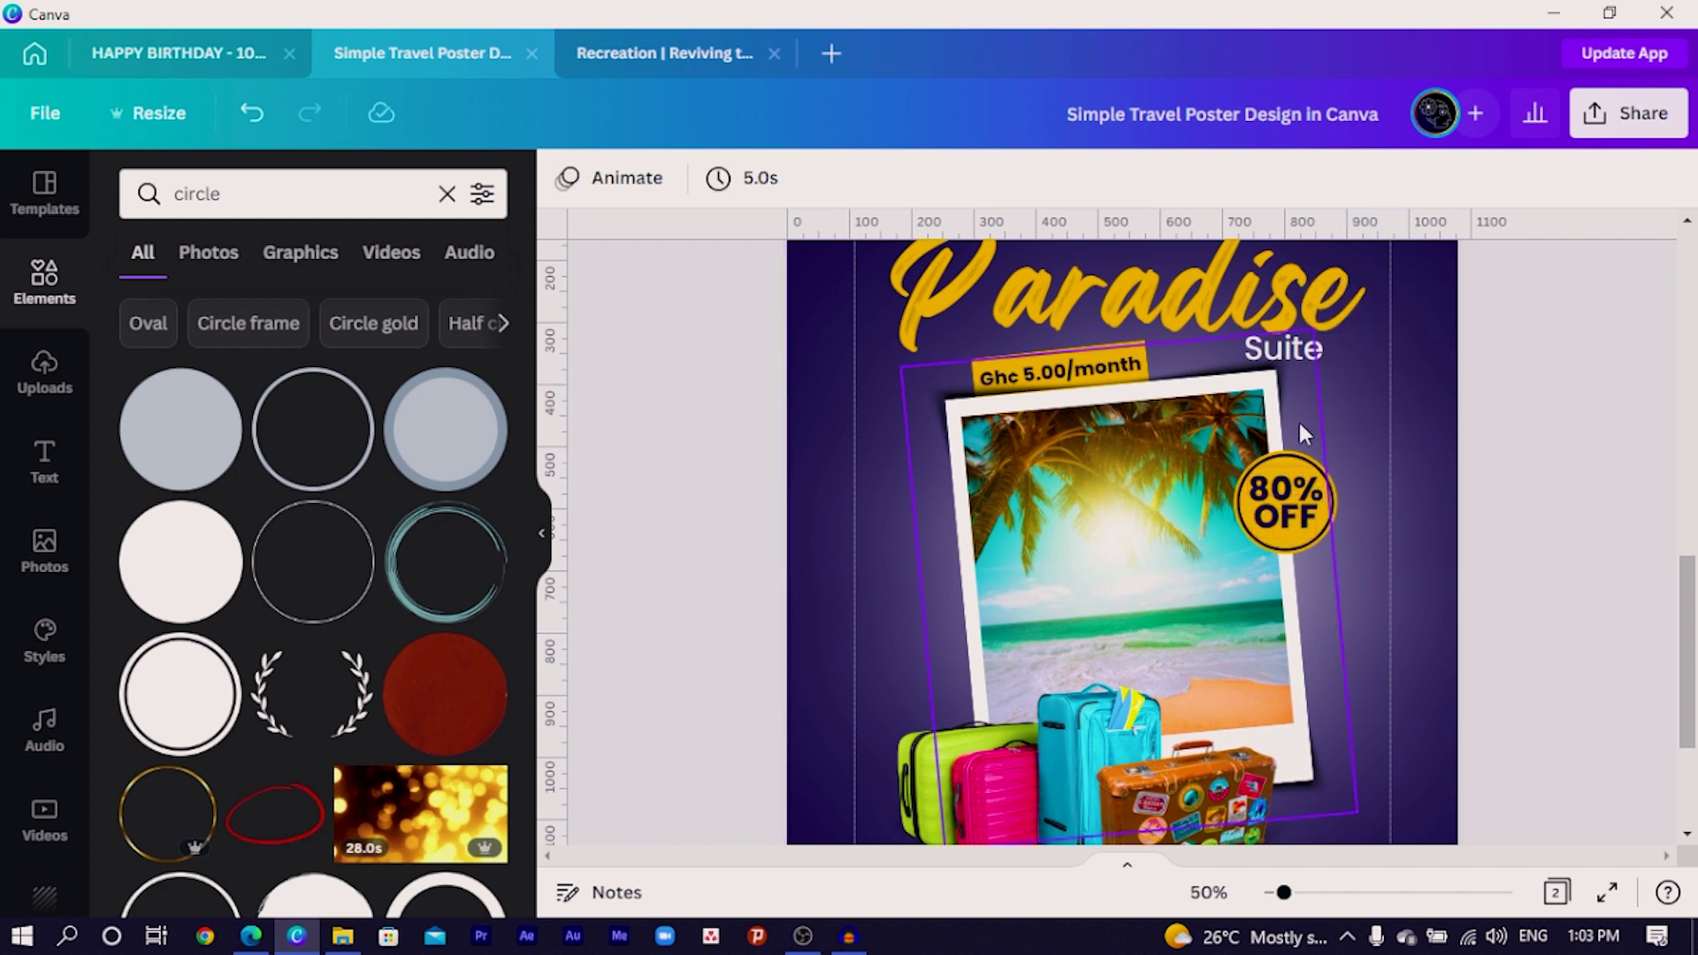
Copy the BOOK NOW heading, contact and terms lines, and Holiday Package list from page 1 onto page 2.
{"action": "scroll", "coordinate": [1296, 603], "scroll_direction": "down", "scroll_amount": 10}
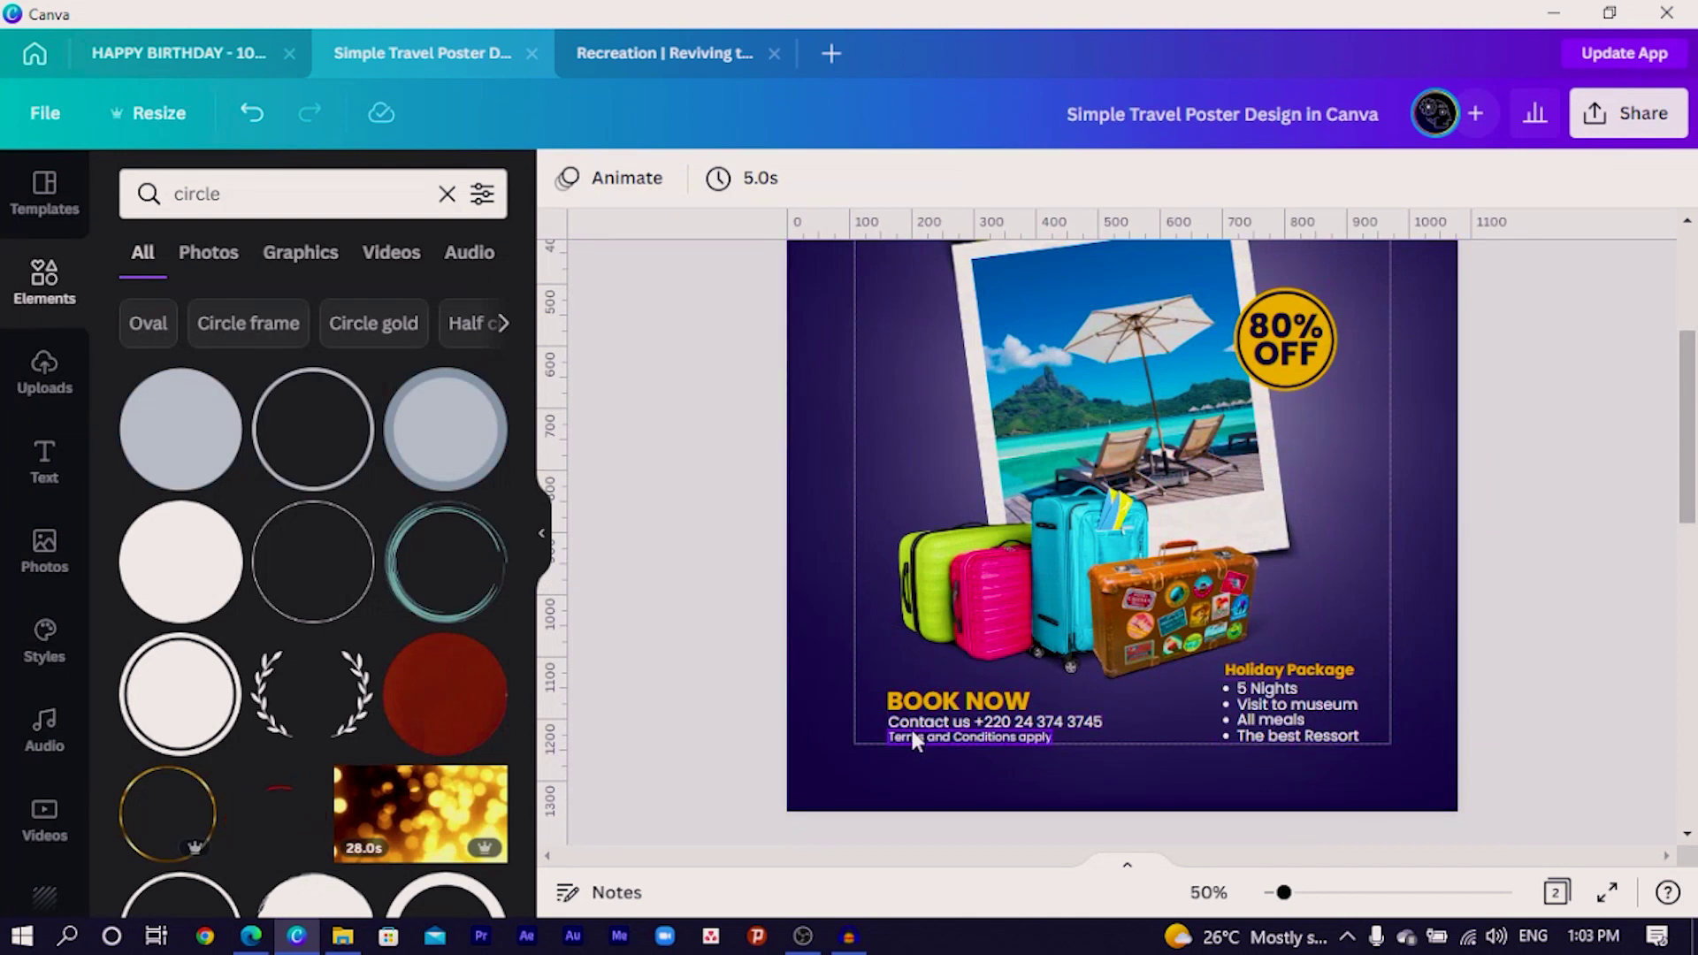
{"action": "left_click", "coordinate": [915, 729]}
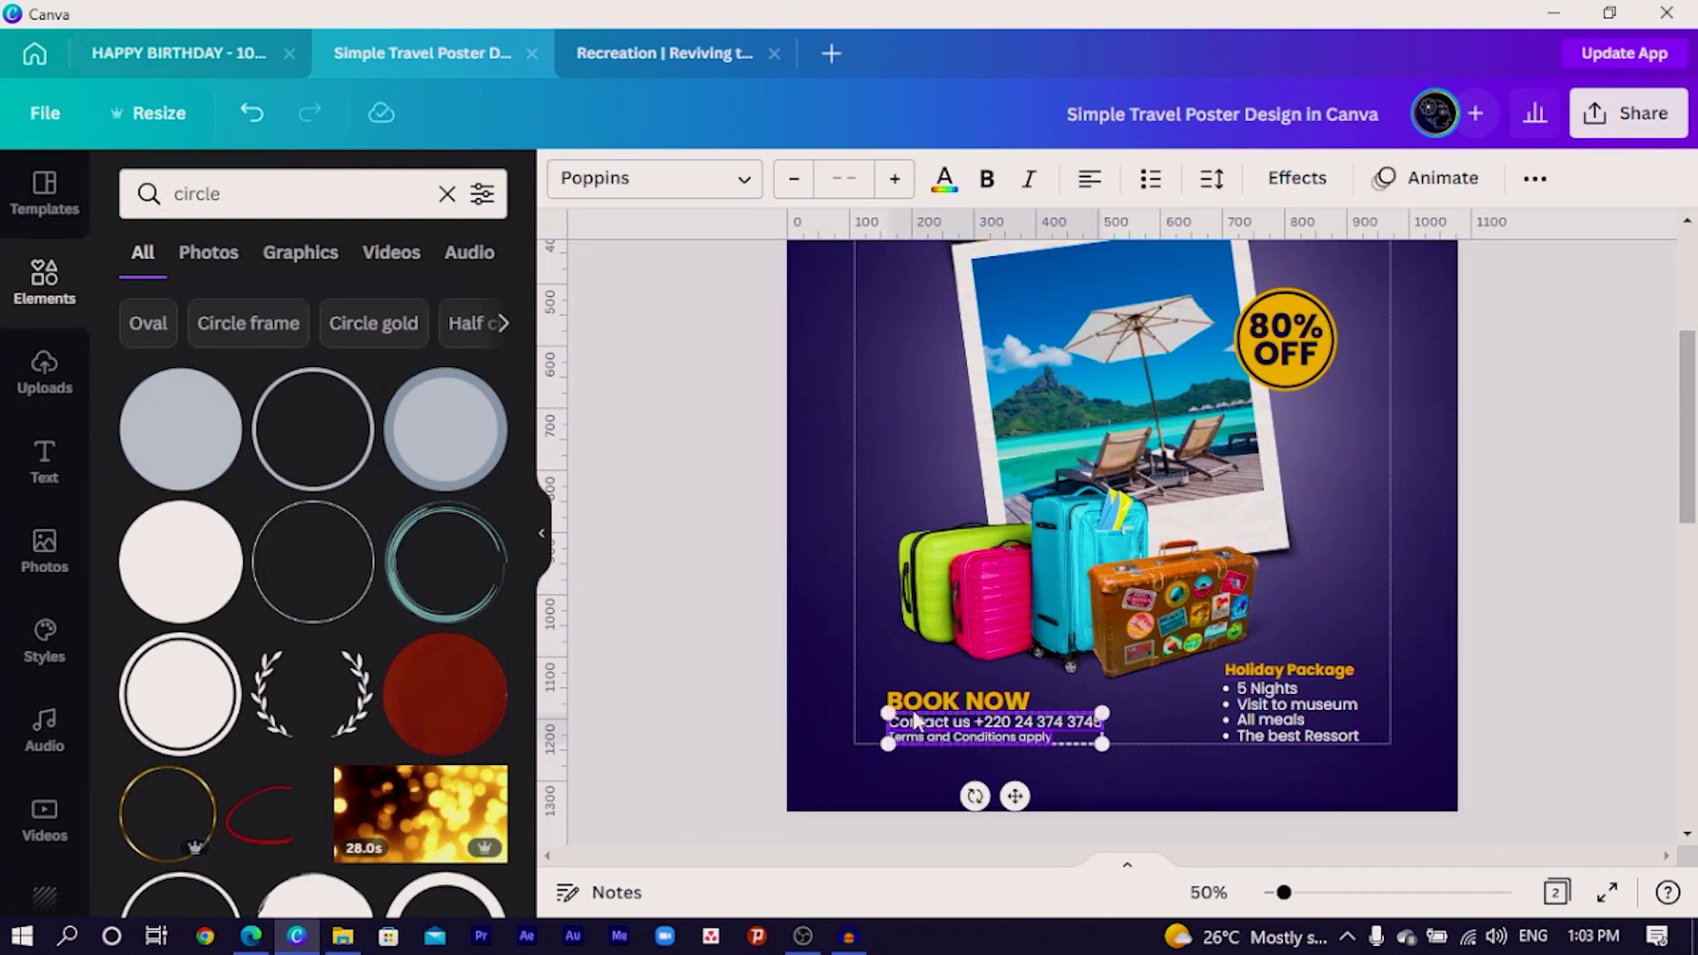
{"action": "left_click", "coordinate": [1333, 666], "text": "shift"}
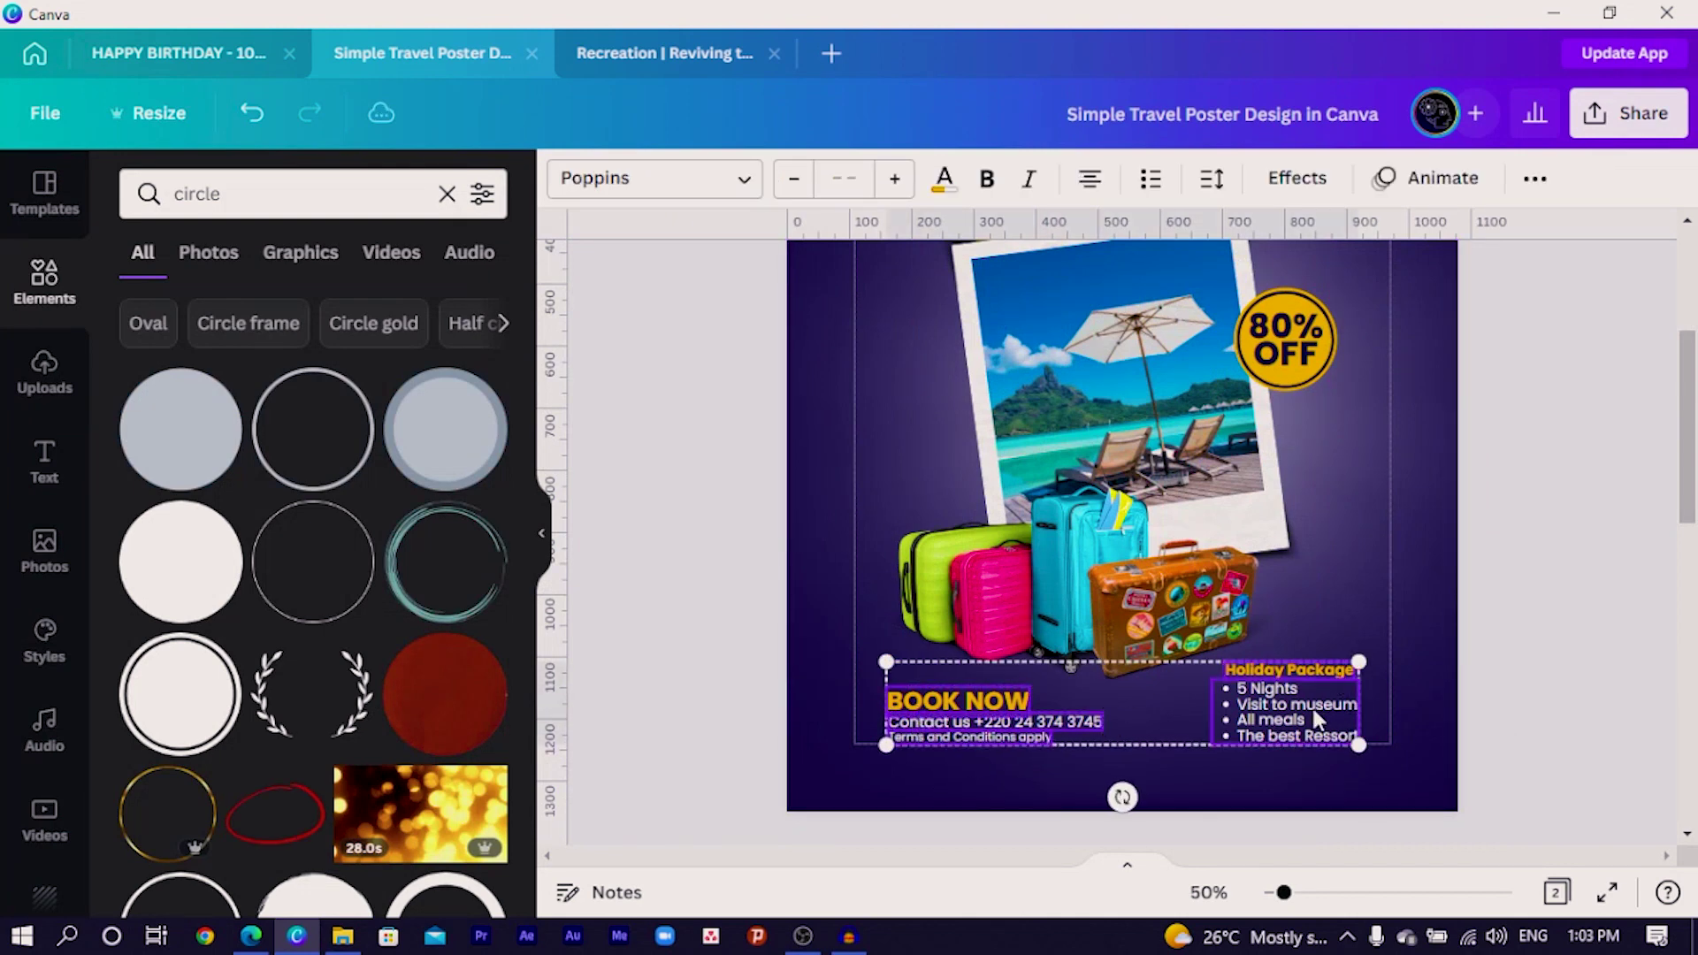
{"action": "scroll", "coordinate": [1312, 704], "scroll_direction": "down", "scroll_amount": 8}
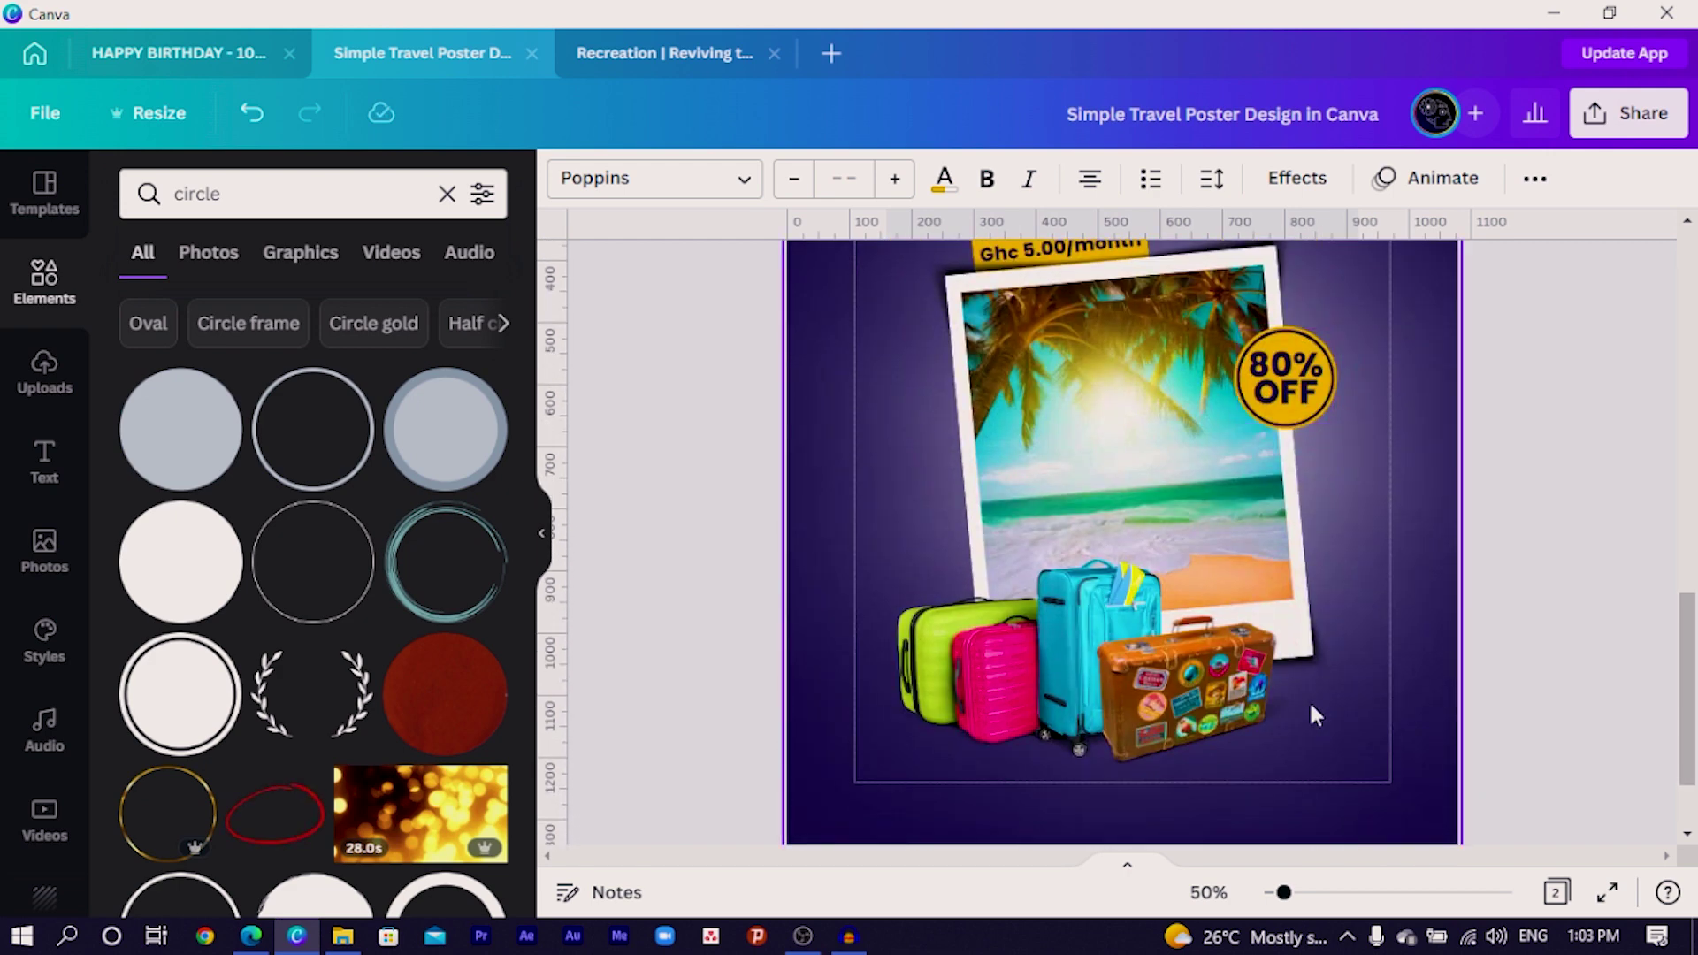
{"action": "key", "text": "ctrl+v"}
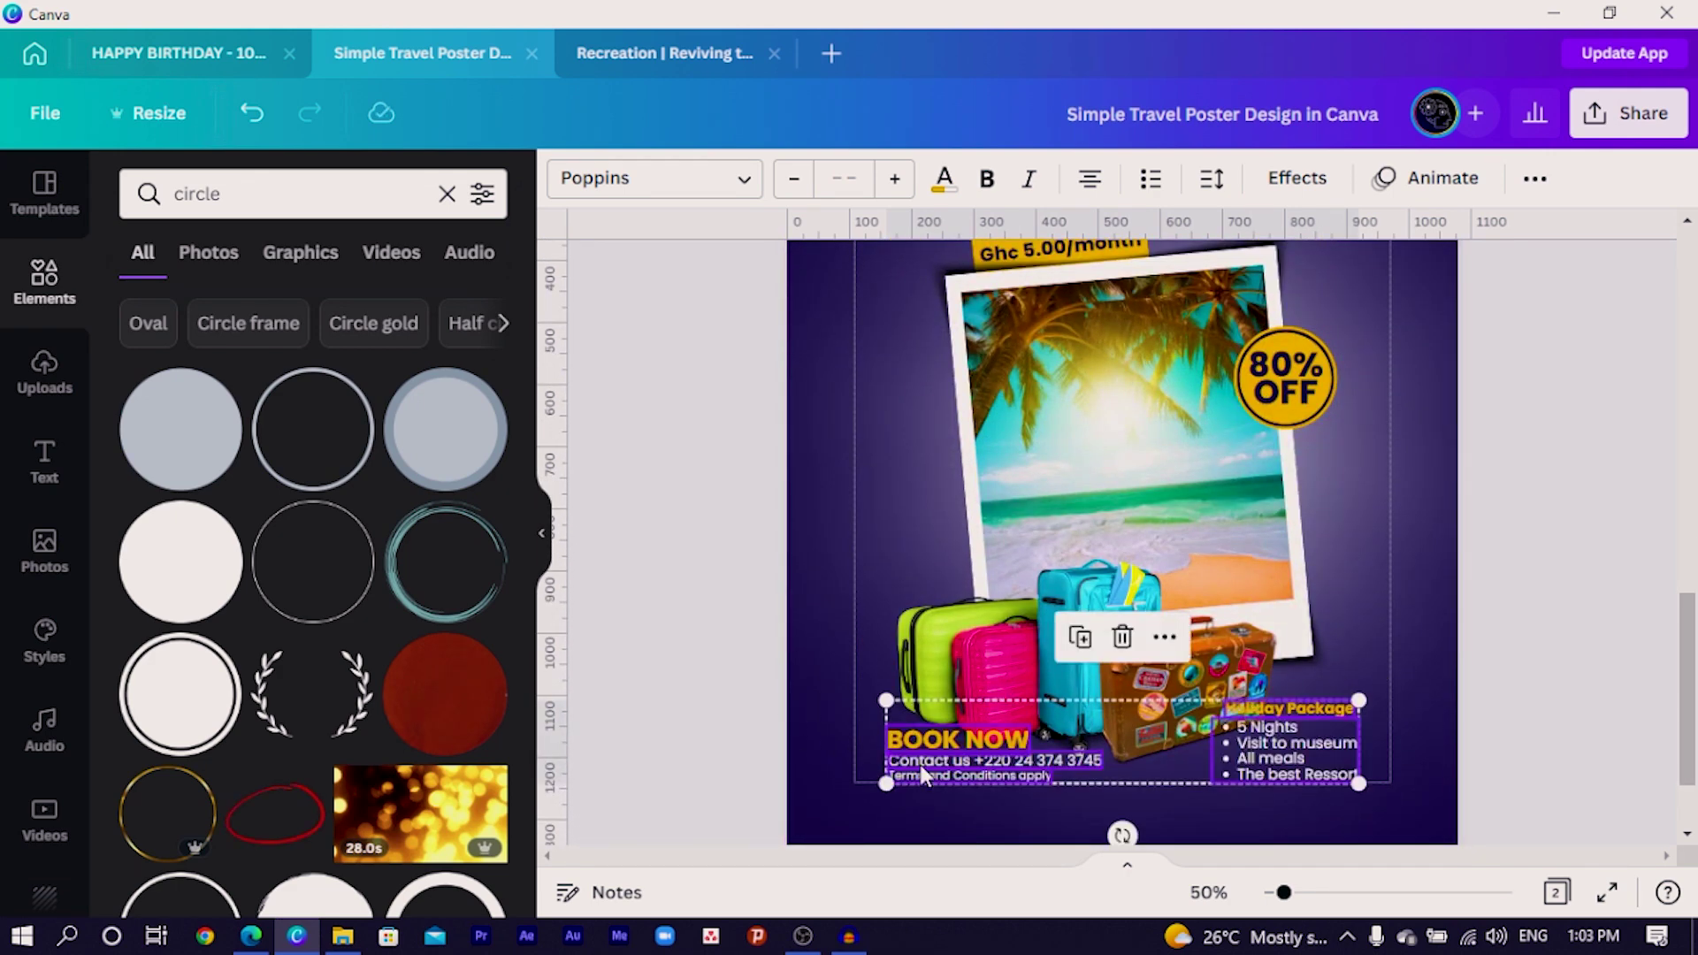
Move the copied BOOK NOW and Holiday Package texts below the suitcases and nudge them up slightly.
{"action": "left_click_drag", "start_coordinate": [926, 792], "coordinate": [944, 809]}
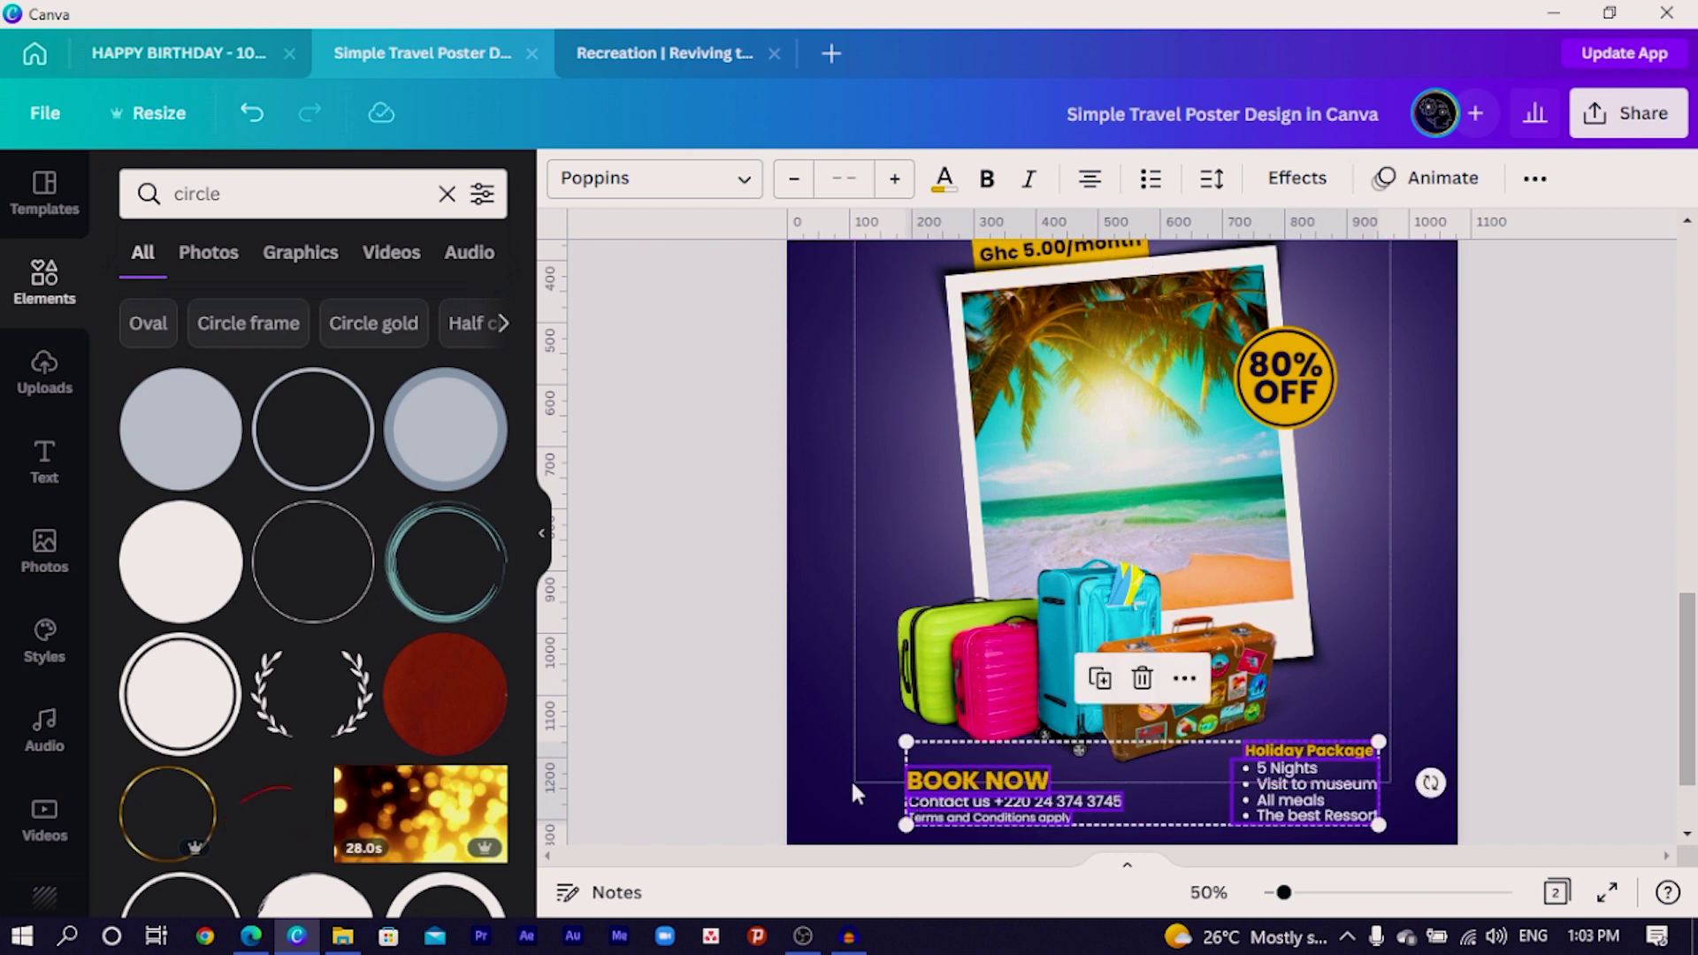
{"action": "key", "text": "Up"}
{"action": "key", "text": "Up"}
{"action": "key", "text": "Up"}
{"action": "key", "text": "Up"}
{"action": "key", "text": "Up"}
{"action": "key", "text": "Up"}
{"action": "key", "text": "Up"}
{"action": "key", "text": "Up"}
{"action": "key", "text": "Up"}
{"action": "key", "text": "Up"}
{"action": "key", "text": "Up"}
{"action": "key", "text": "Up"}
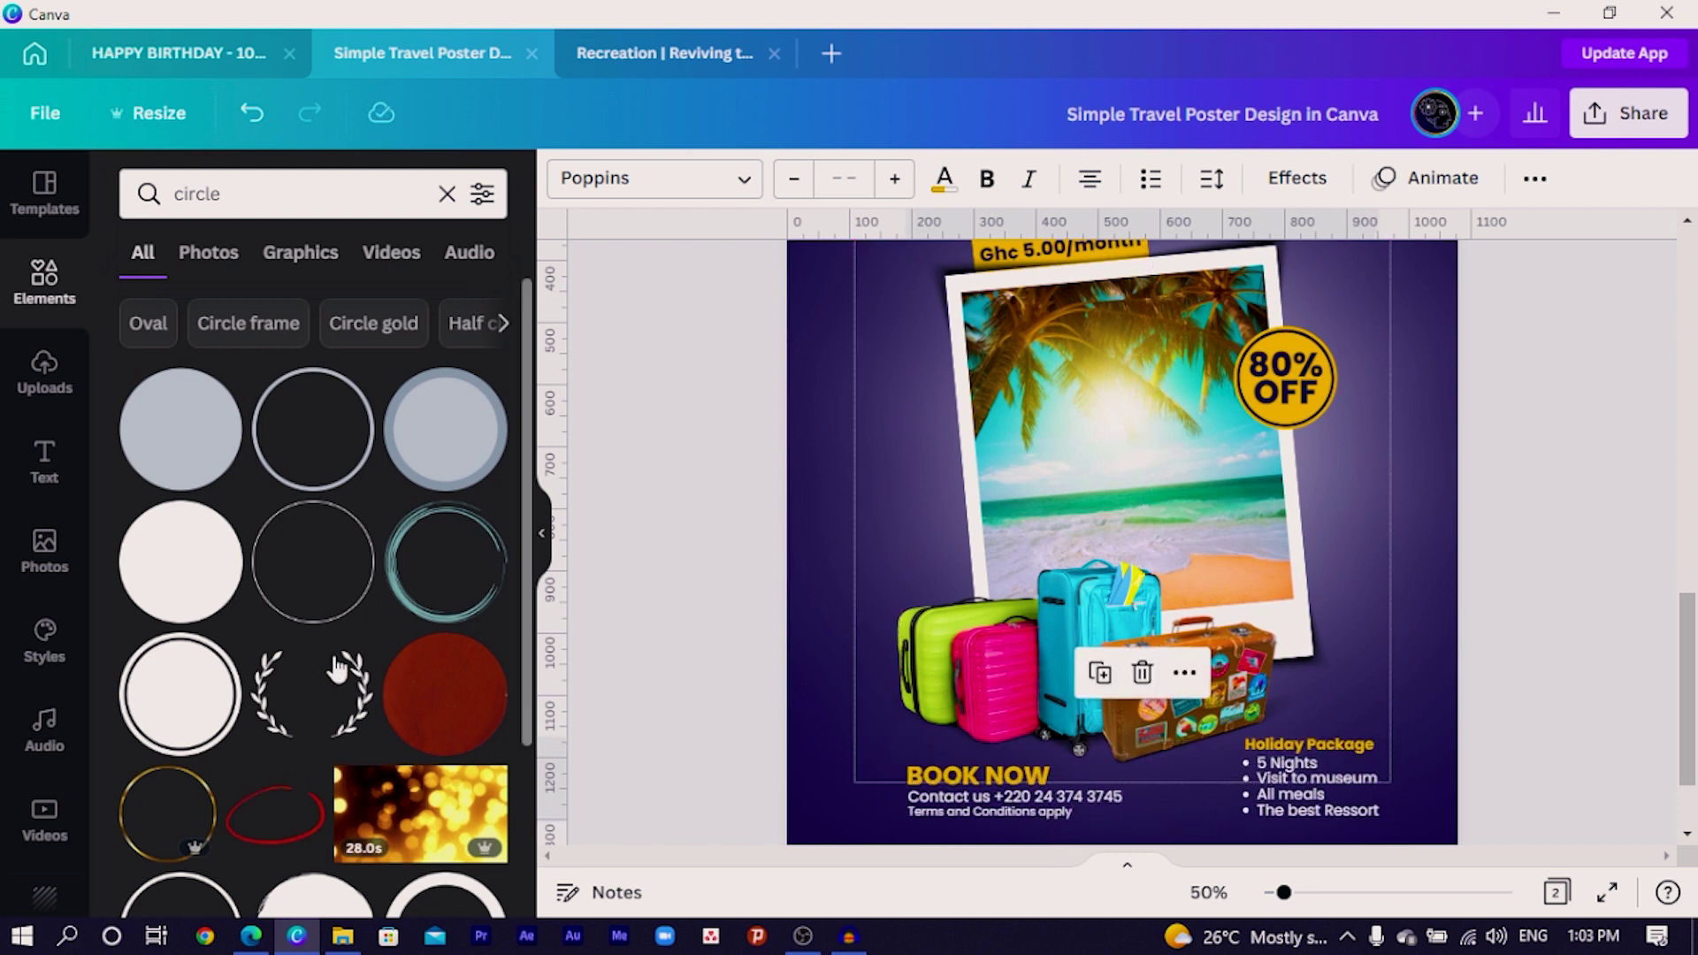
{"action": "left_click", "coordinate": [642, 615]}
Rotate the Polaroid frame and its beach photo together about 3° counterclockwise on page 2.
{"action": "scroll", "coordinate": [1171, 659], "scroll_direction": "up", "scroll_amount": 5}
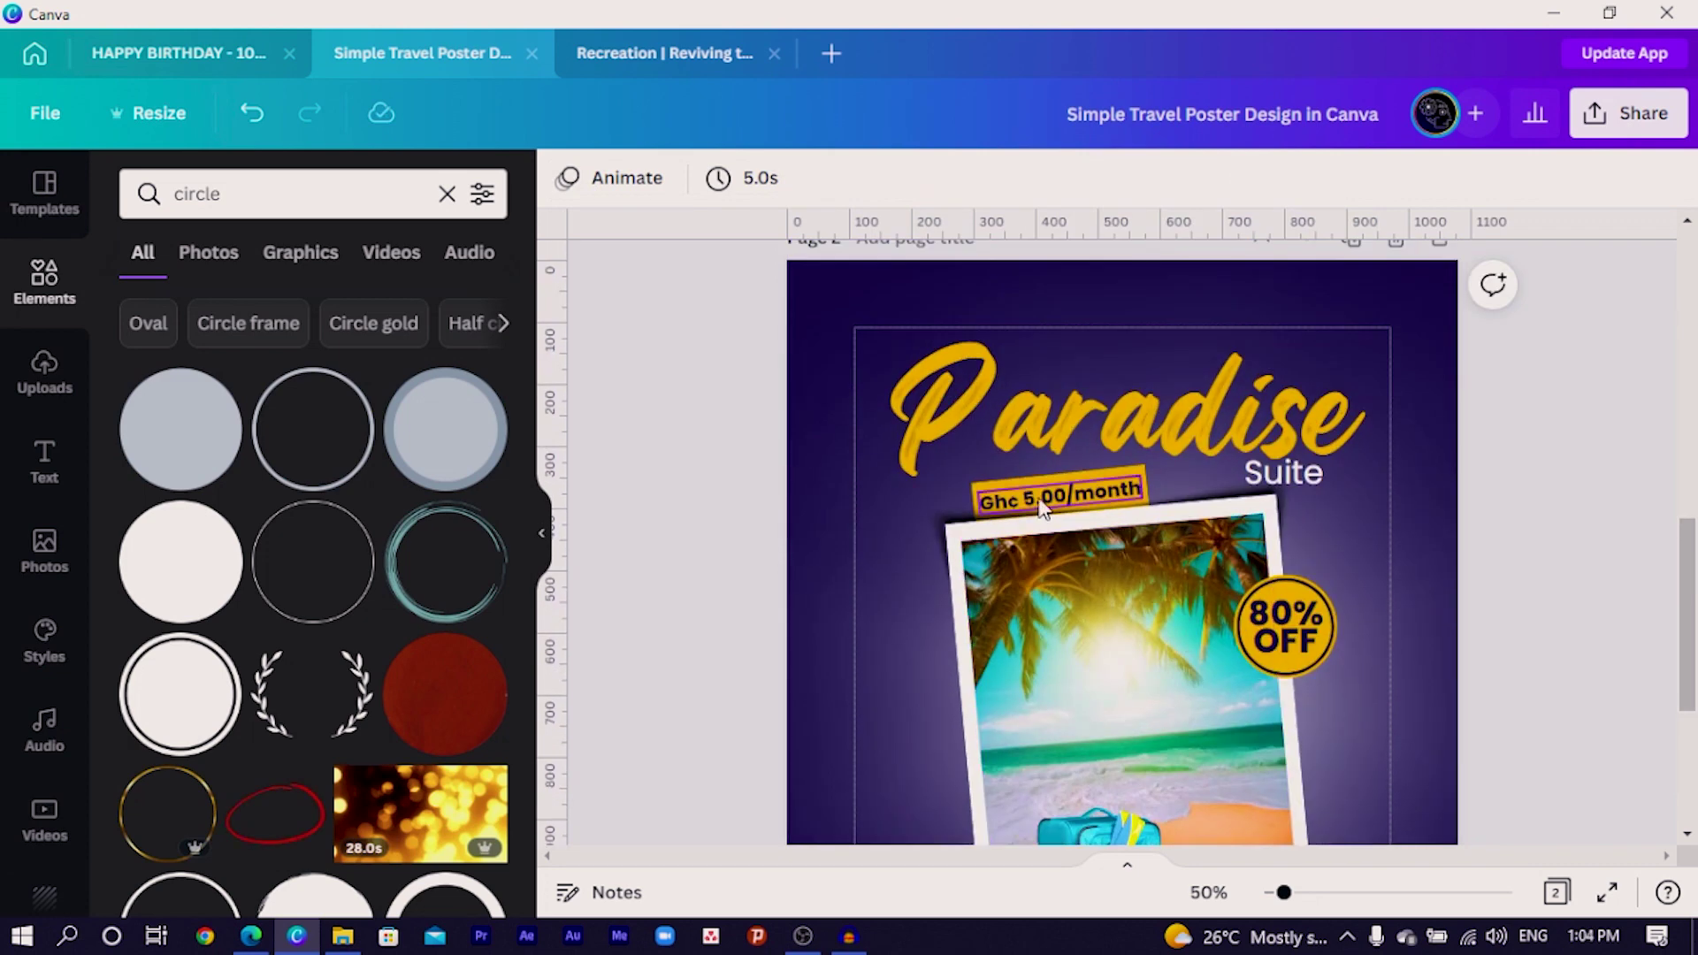
{"action": "key", "text": "ctrl+minus"}
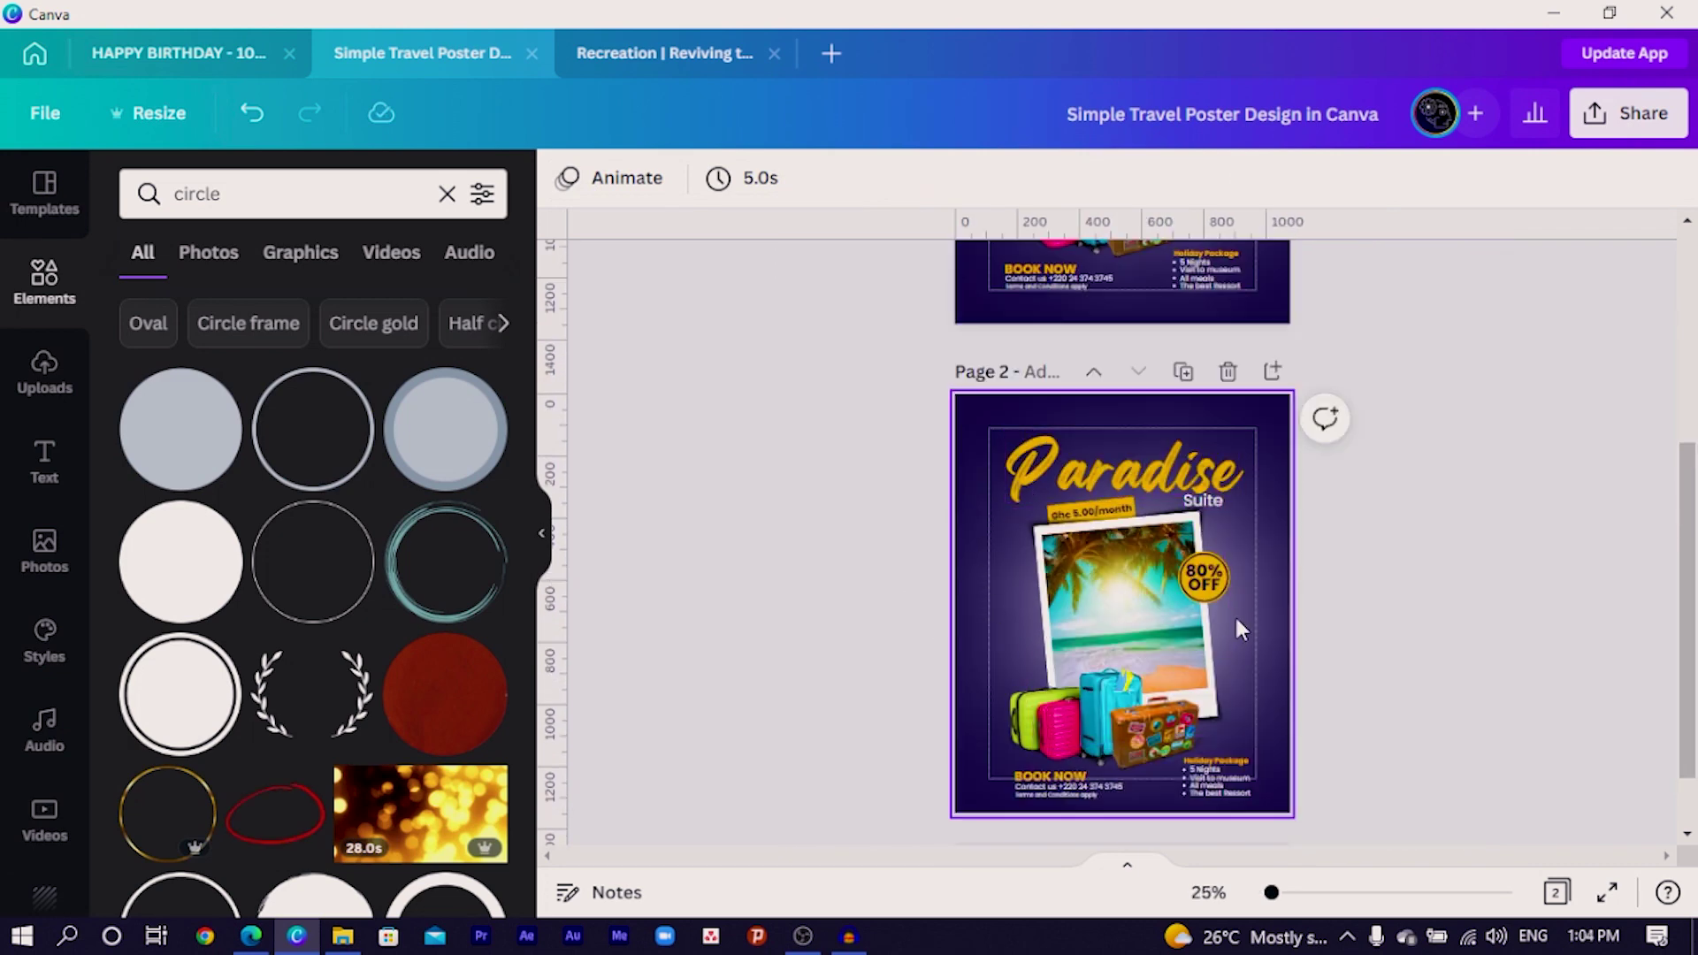
{"action": "scroll", "coordinate": [1176, 530], "scroll_direction": "up", "scroll_amount": 3}
{"action": "scroll", "coordinate": [1125, 384], "scroll_direction": "down", "scroll_amount": 4}
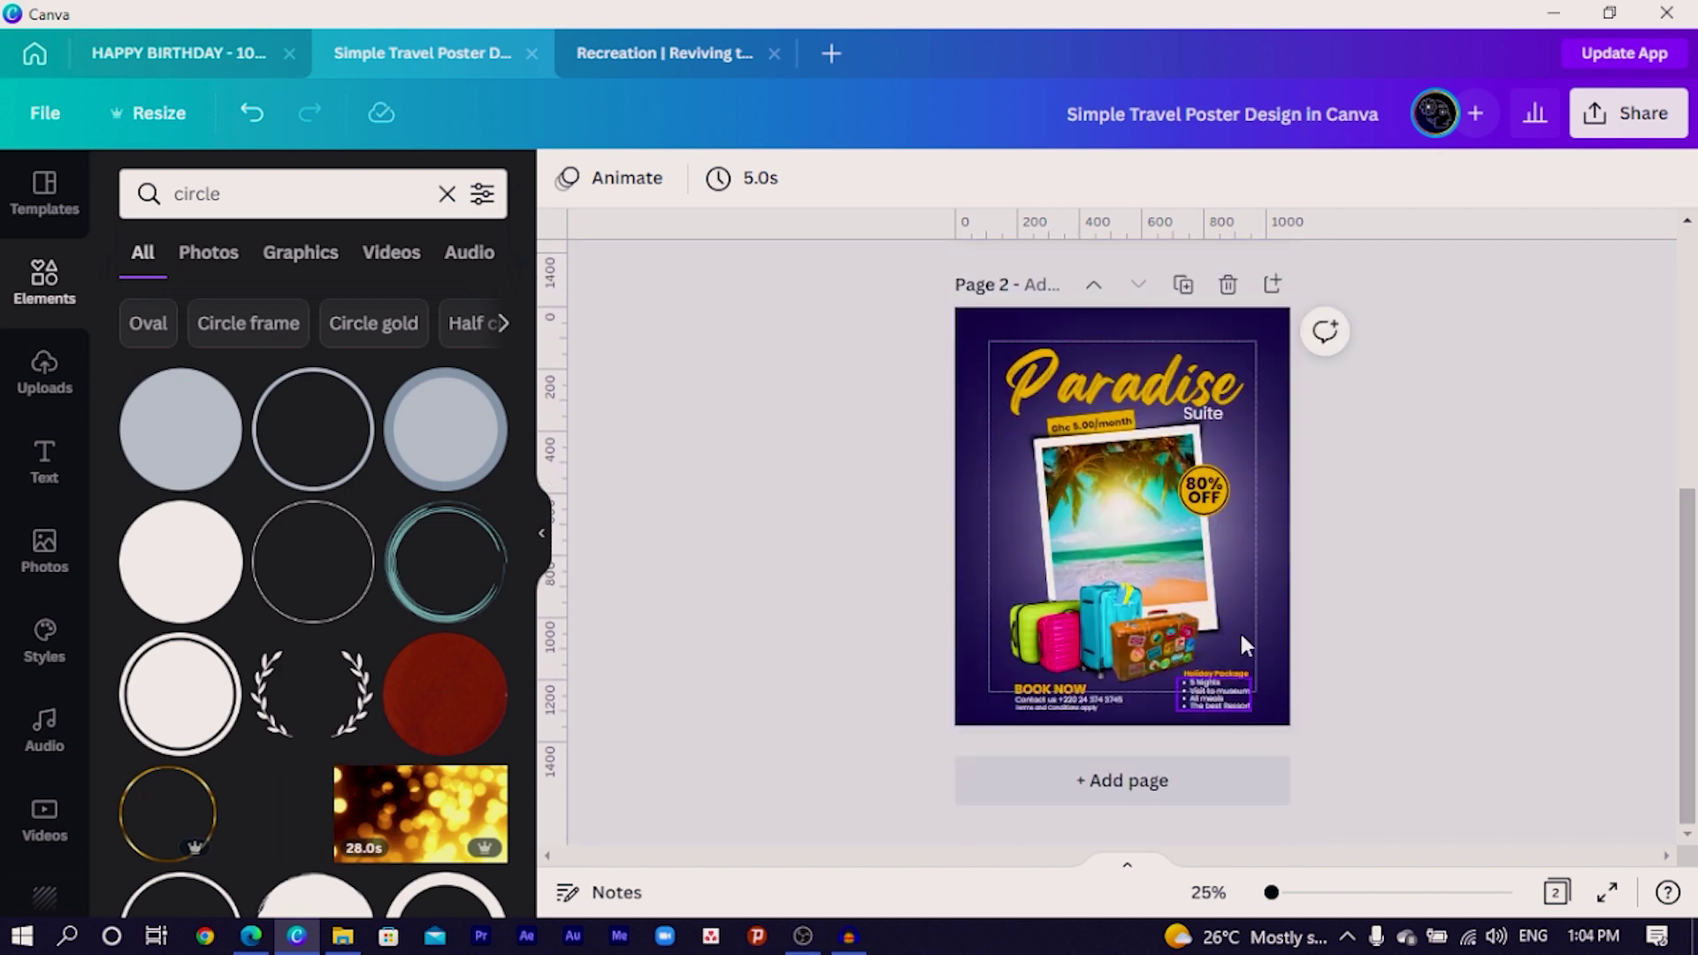
{"action": "left_click", "coordinate": [1149, 571]}
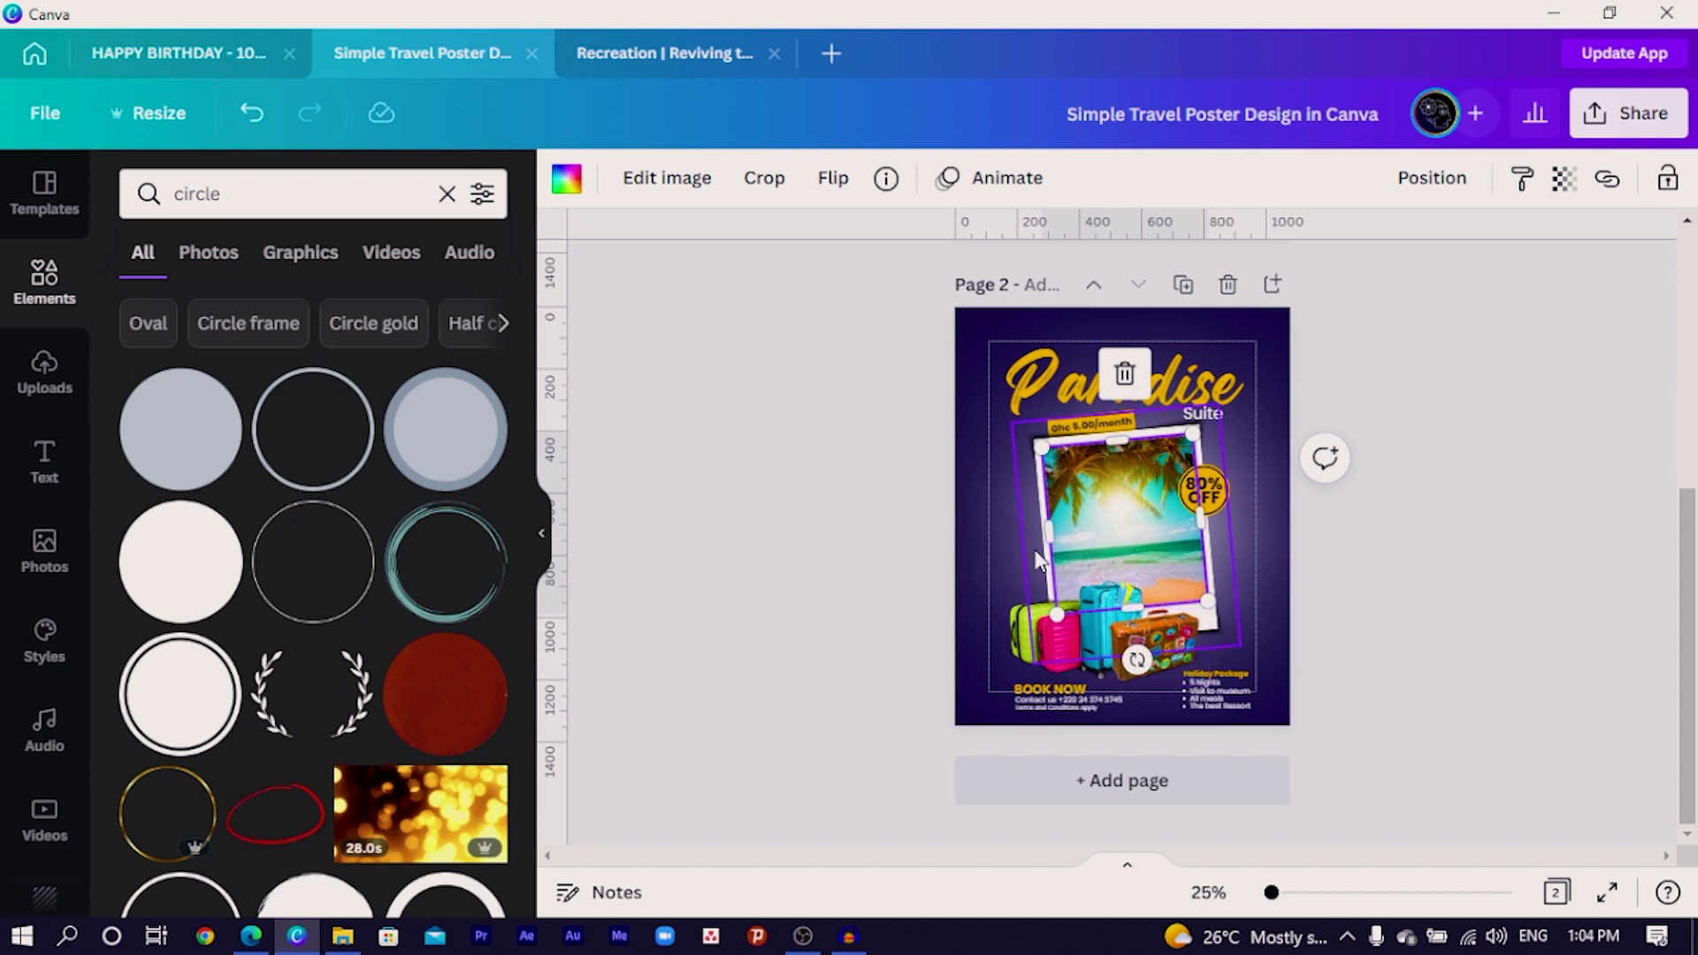
{"action": "left_click", "coordinate": [1132, 635]}
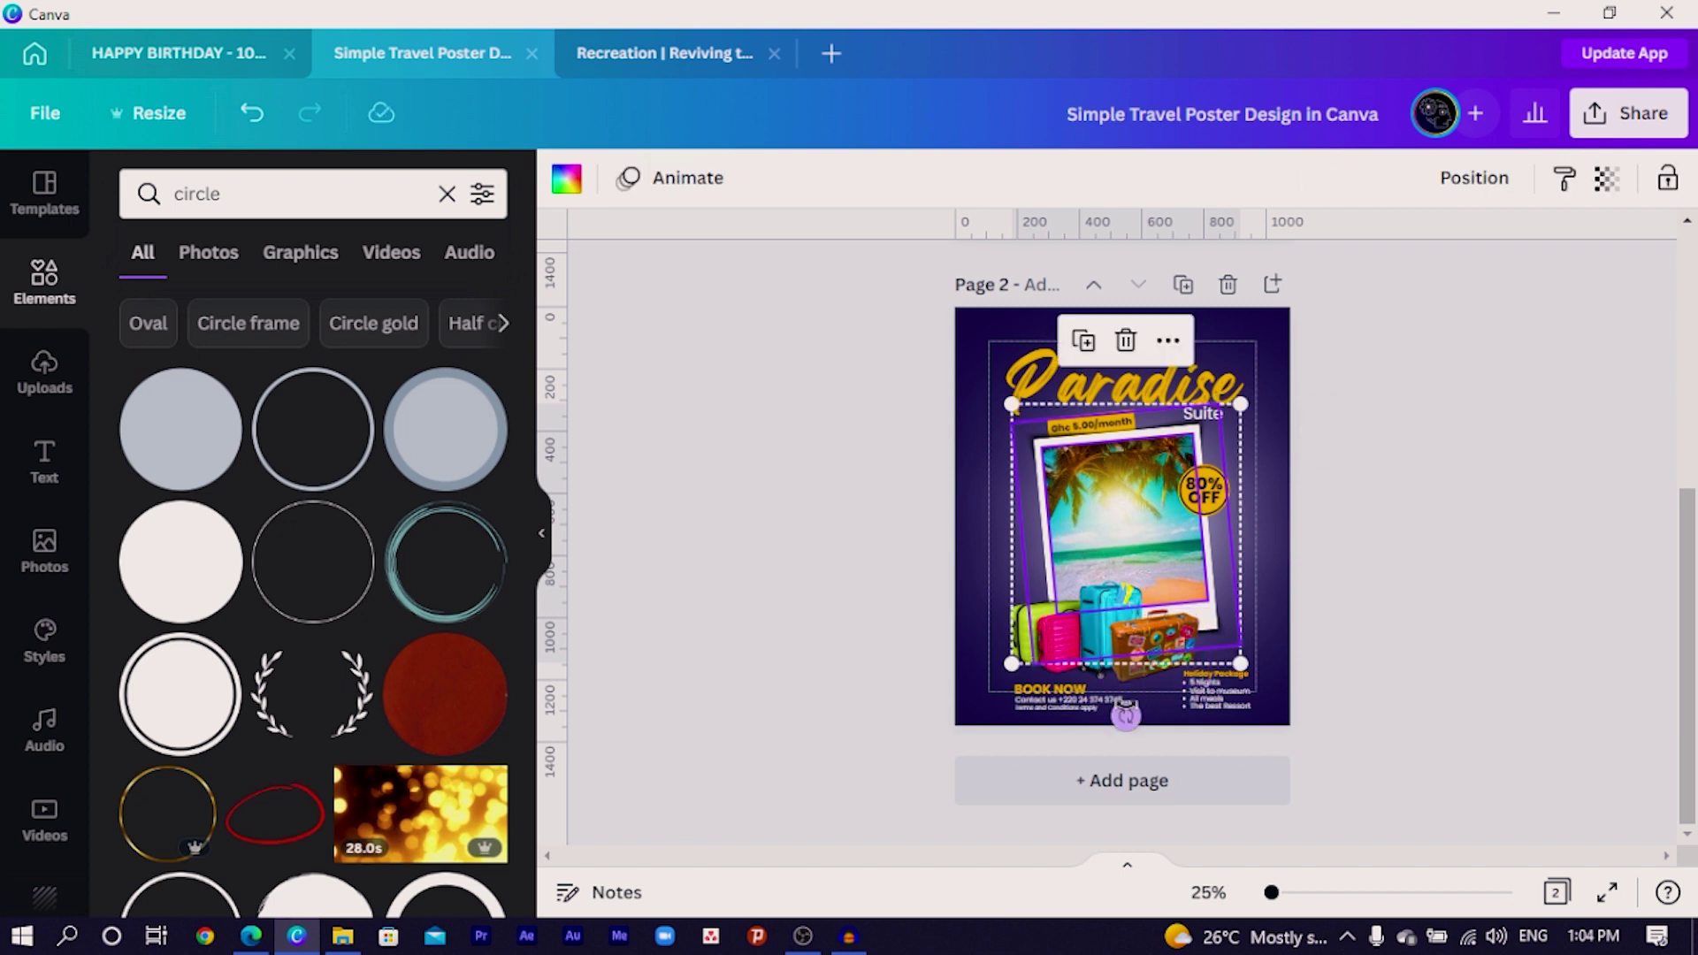
{"action": "left_click_drag", "start_coordinate": [1125, 714], "coordinate": [1150, 776]}
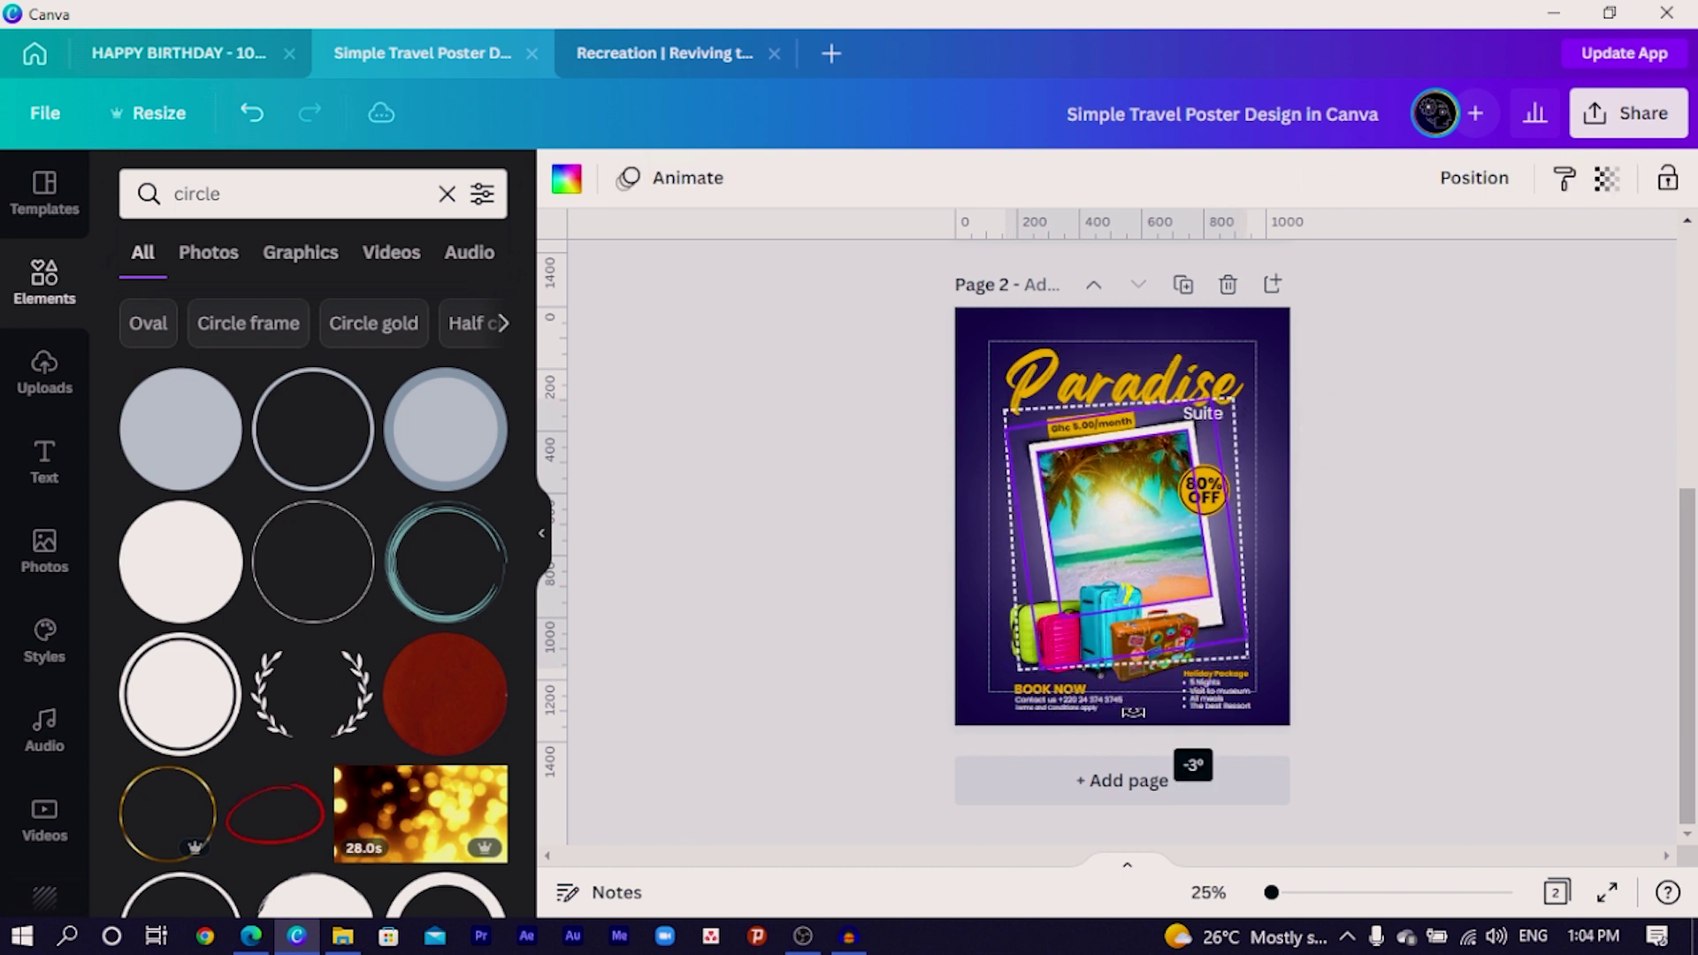
{"action": "left_click", "coordinate": [910, 655]}
Rotate the yellow price label and its Ghc 5.00/month text slightly counterclockwise and align them with the tilted frame's upper edge.
{"action": "left_click", "coordinate": [1104, 423]}
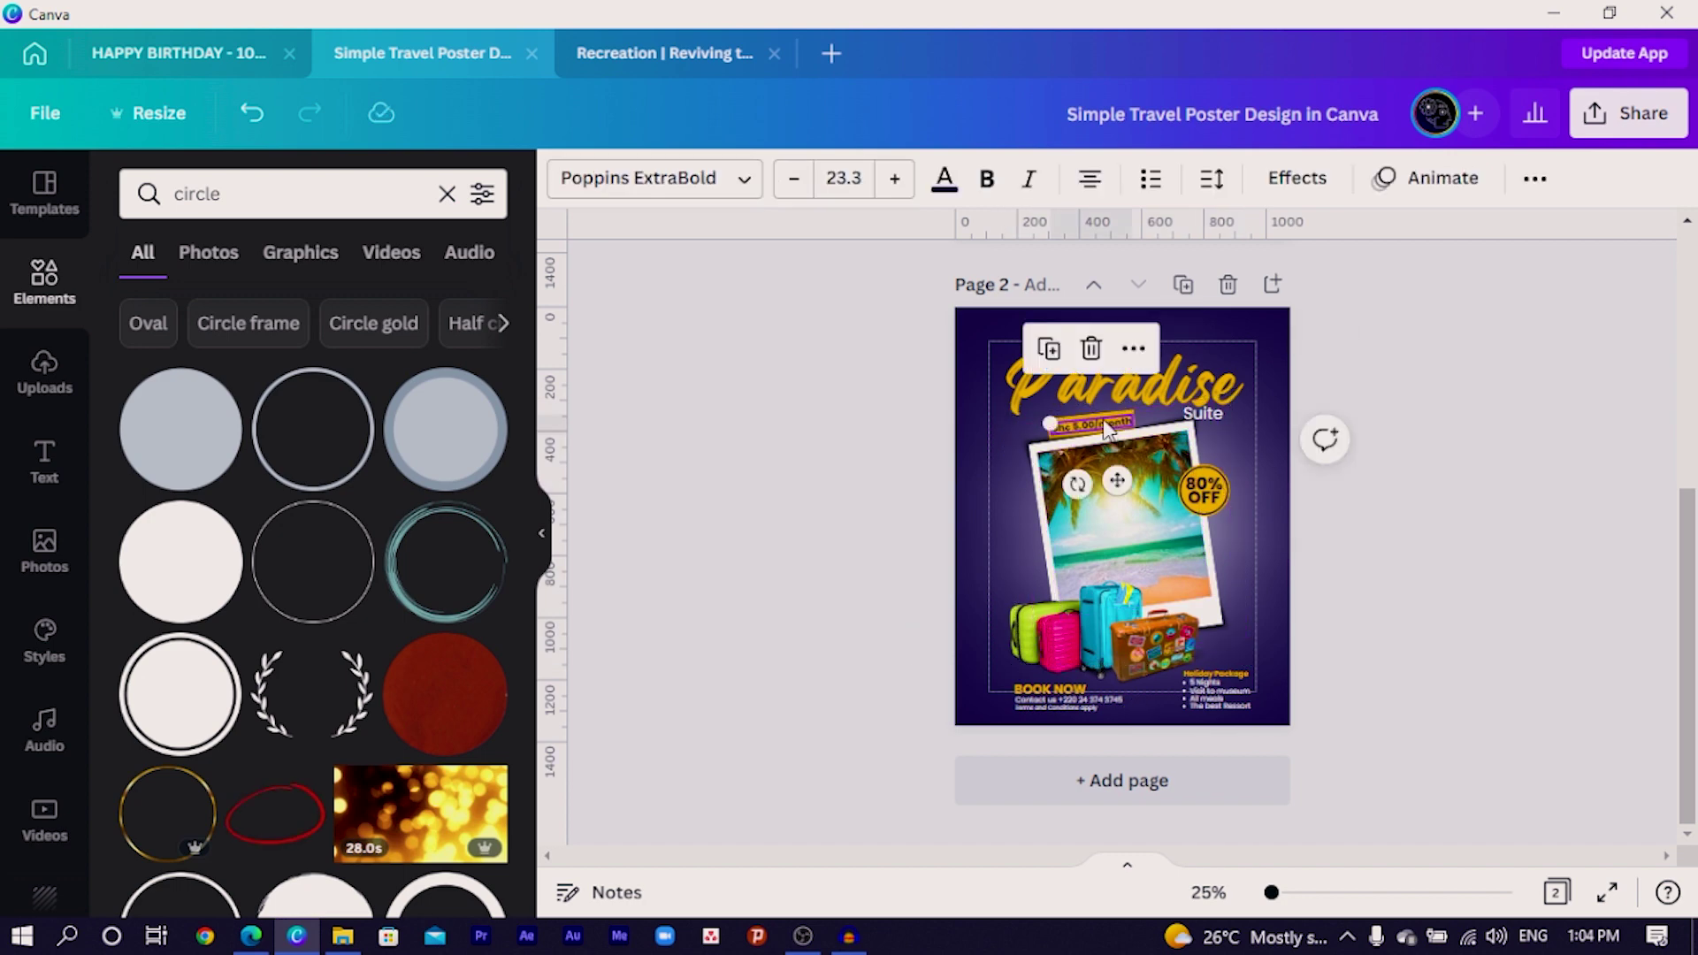
{"action": "scroll", "coordinate": [1102, 419], "scroll_direction": "up", "scroll_amount": 5}
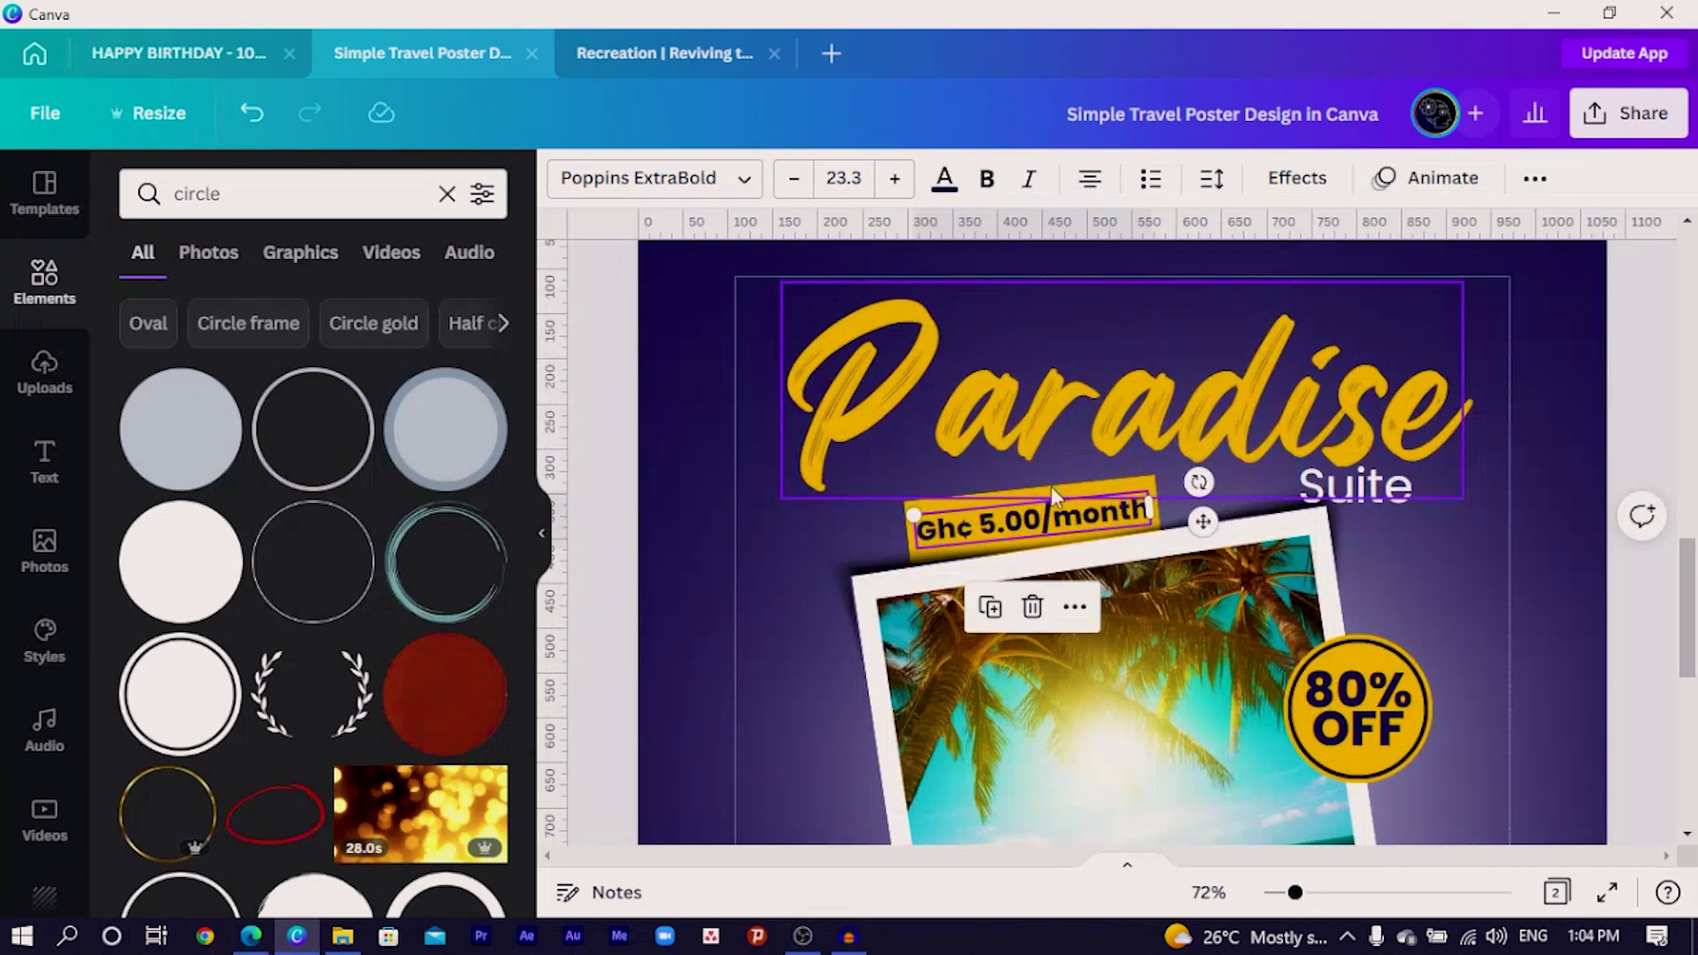
{"action": "left_click", "coordinate": [942, 529]}
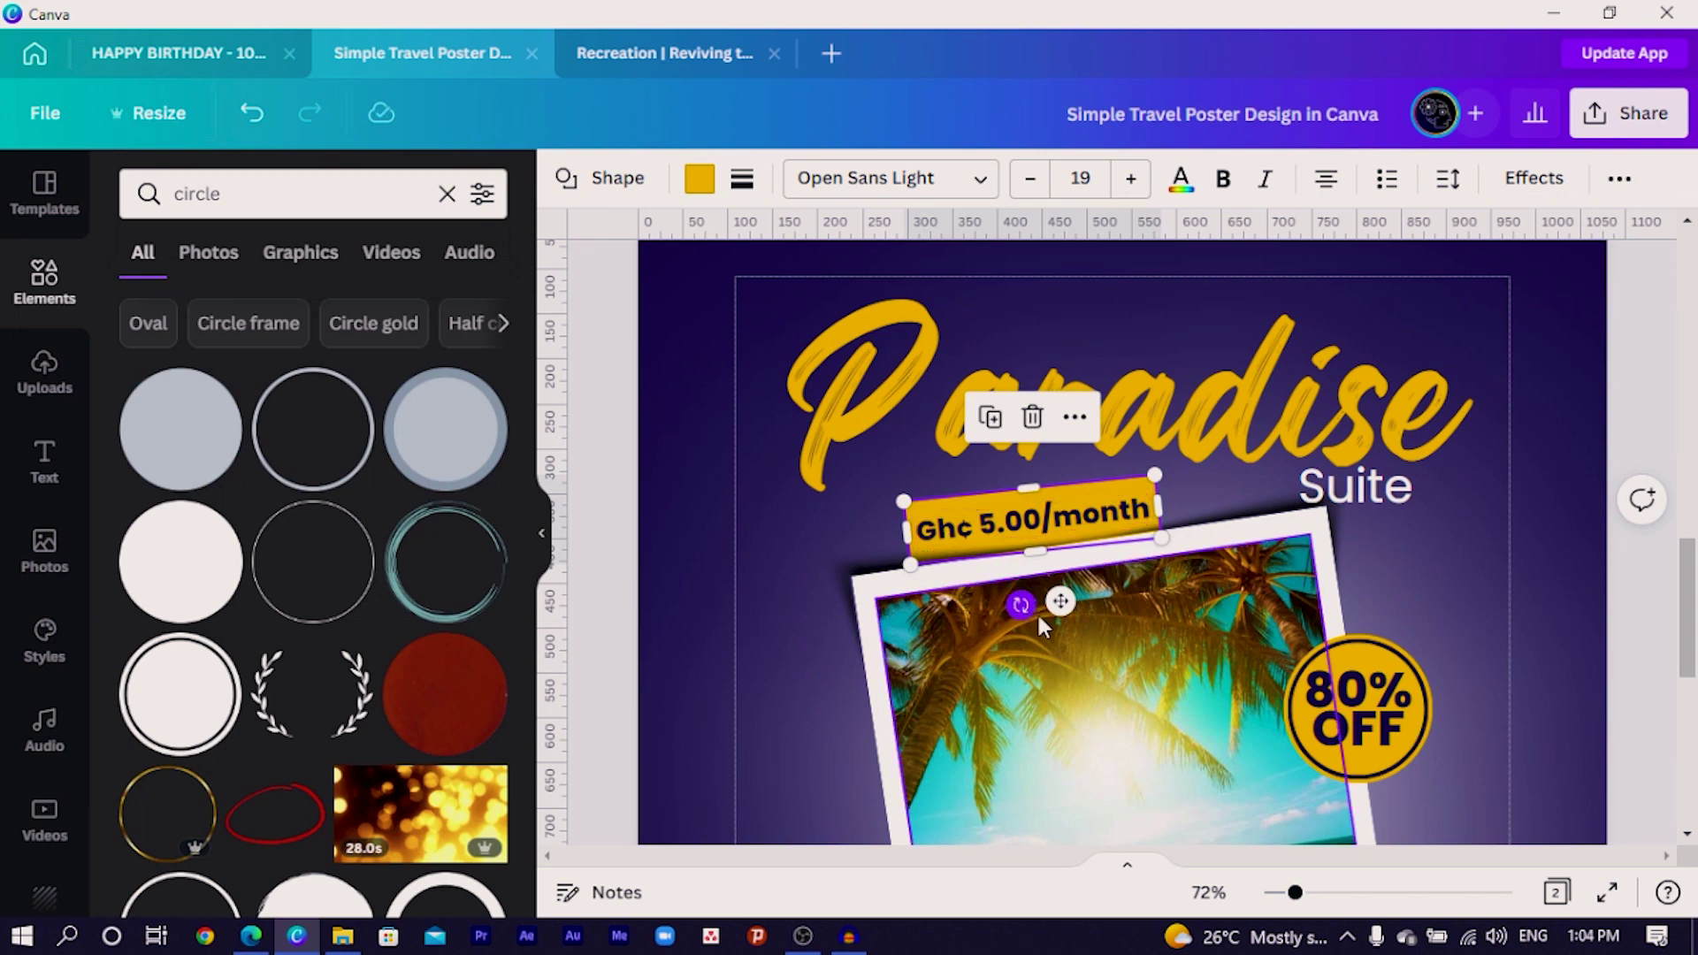
{"action": "left_click_drag", "start_coordinate": [1021, 606], "coordinate": [1031, 610]}
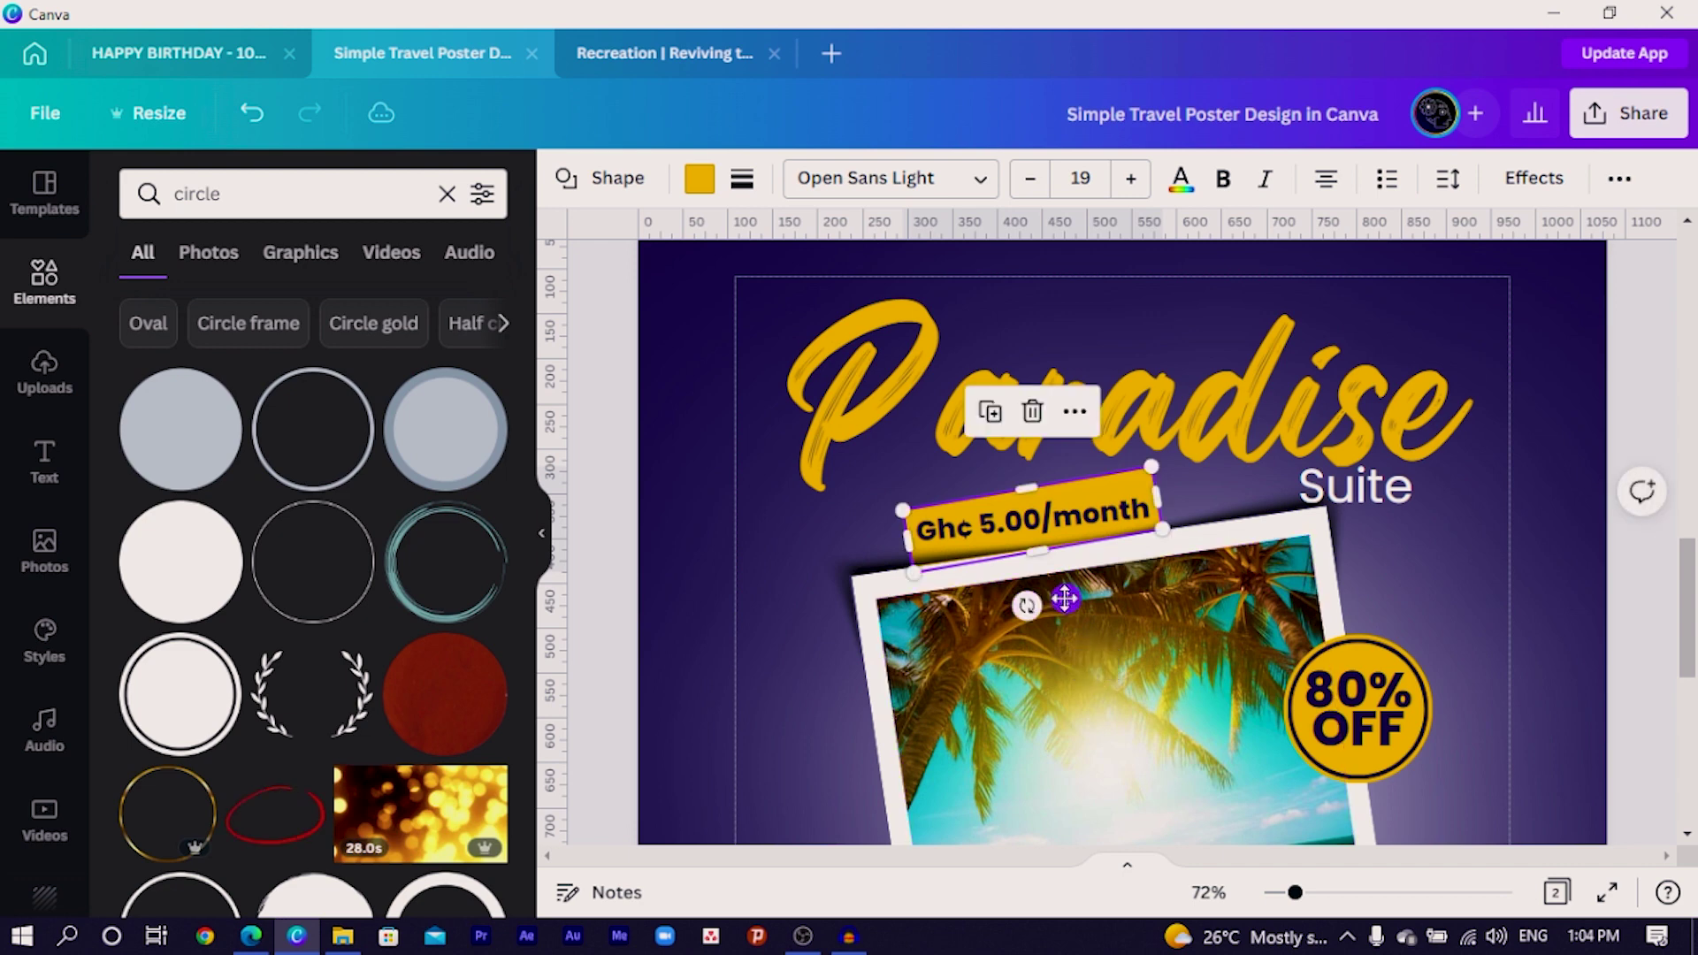
{"action": "mouse_move", "coordinate": [1067, 605]}
{"action": "left_mouse_down"}
{"action": "mouse_move", "coordinate": [1023, 621]}
{"action": "mouse_move", "coordinate": [1031, 594]}
{"action": "mouse_move", "coordinate": [1063, 598]}
{"action": "left_mouse_up"}
{"action": "left_click", "coordinate": [1026, 590]}
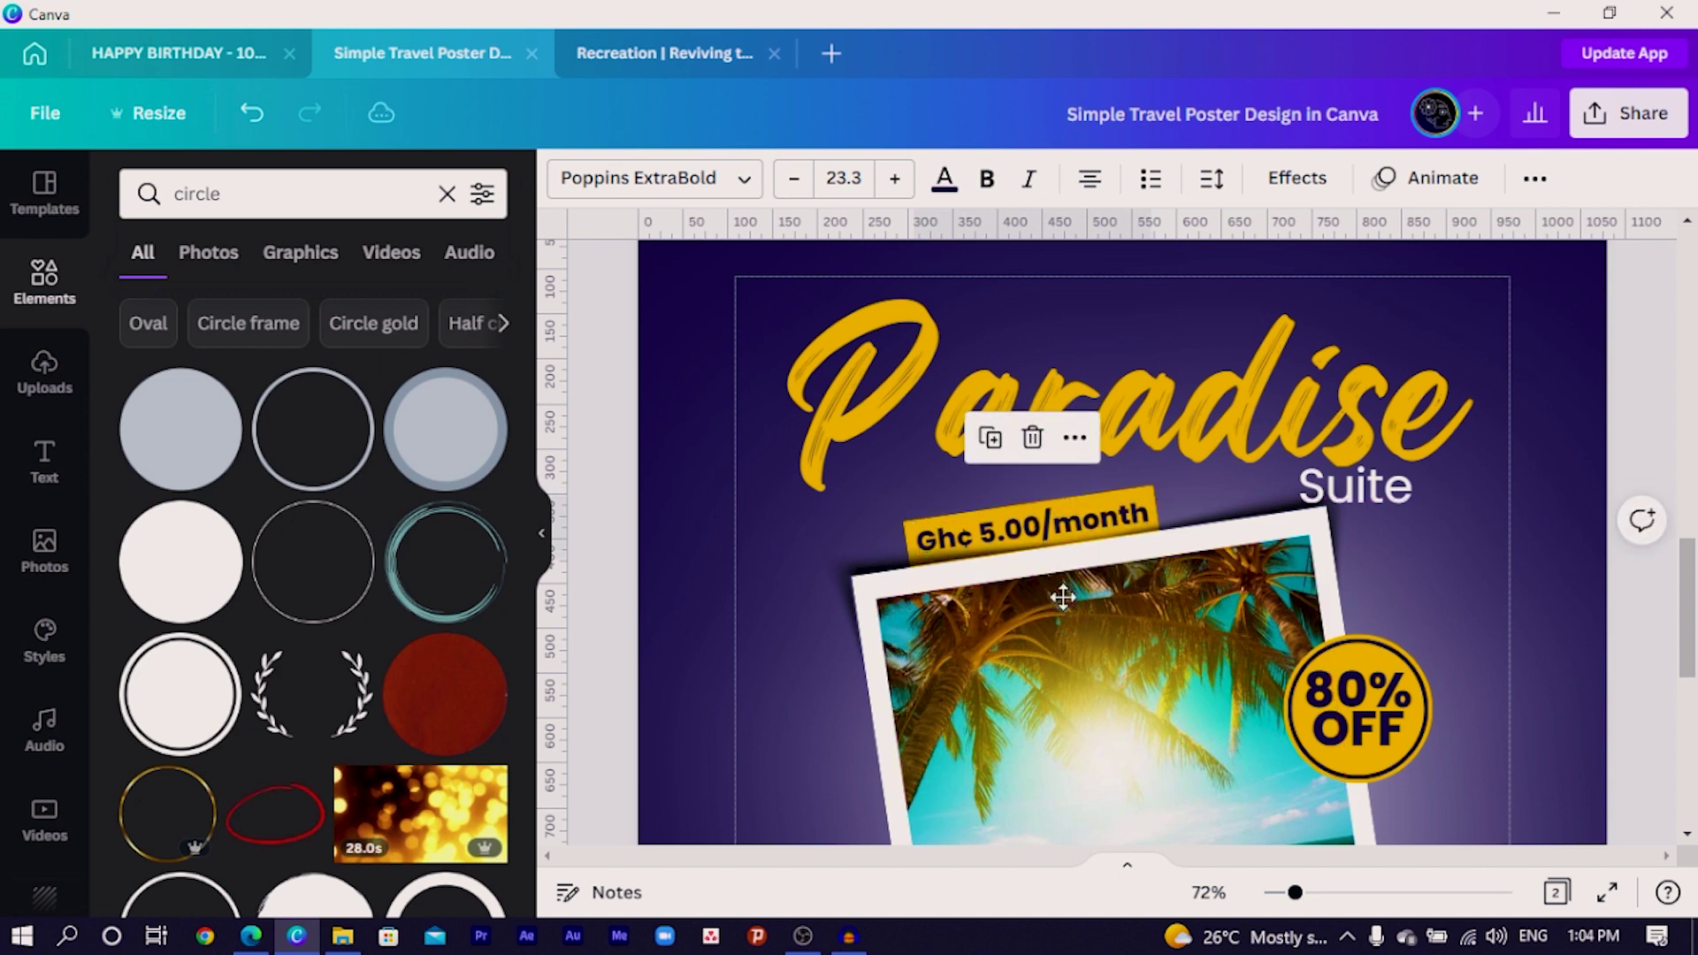
{"action": "key", "text": "ctrl+minus"}
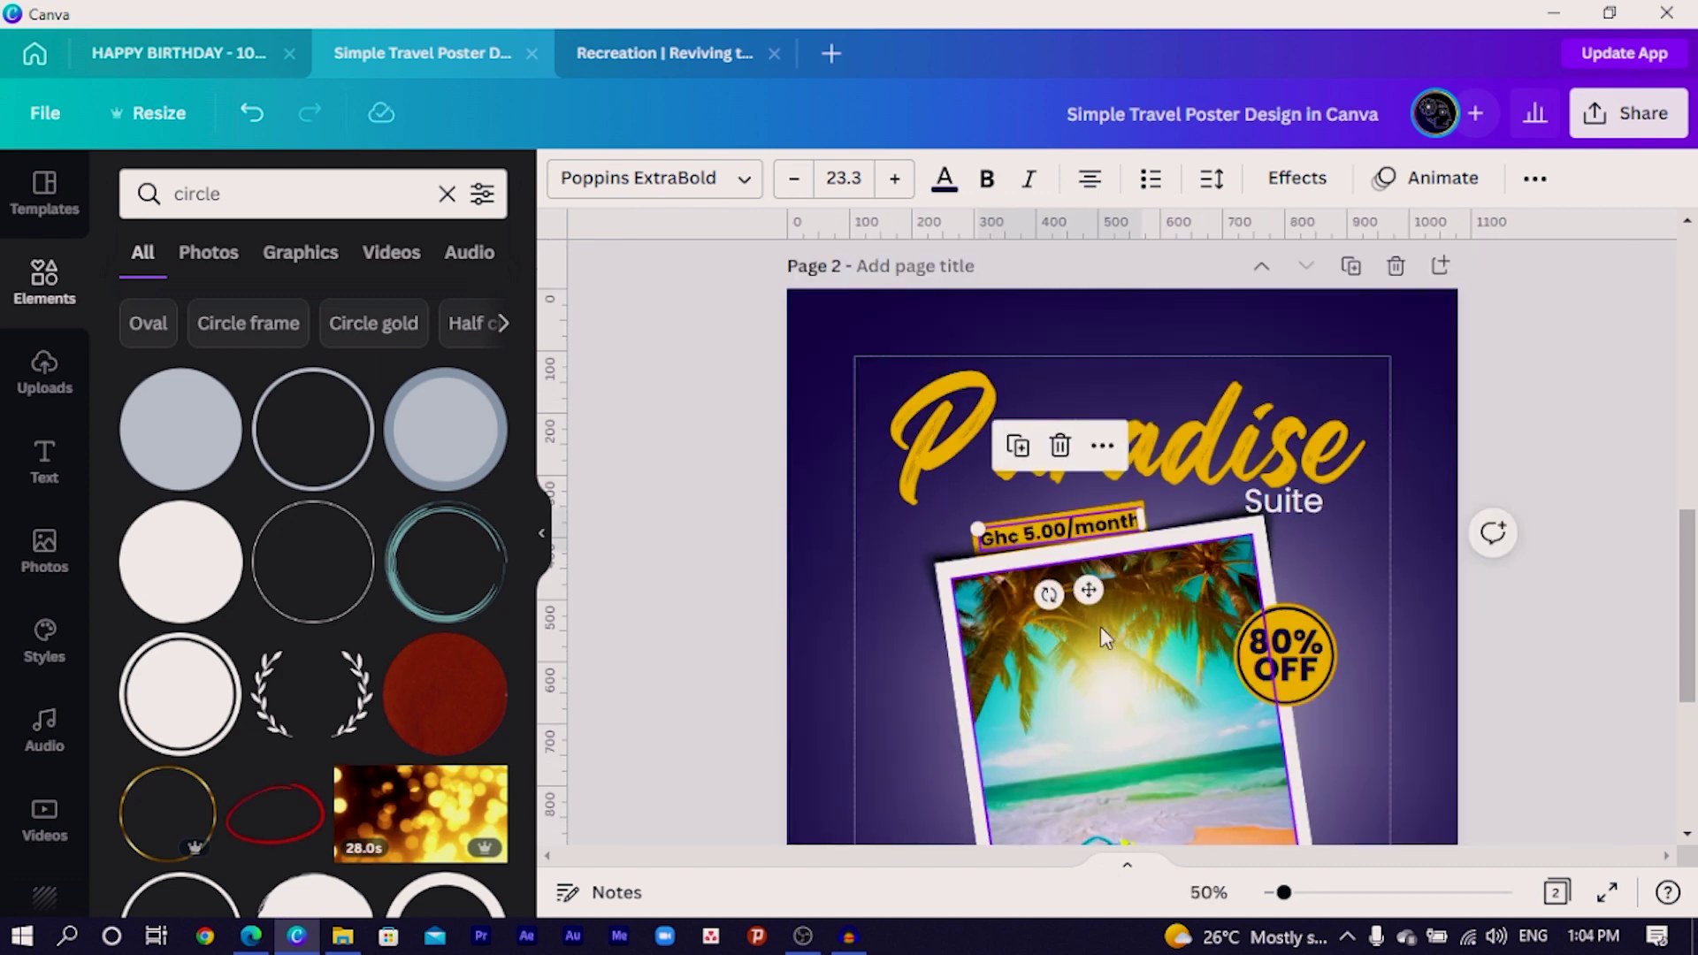
{"action": "scroll", "coordinate": [1415, 389], "scroll_direction": "down", "scroll_amount": 5}
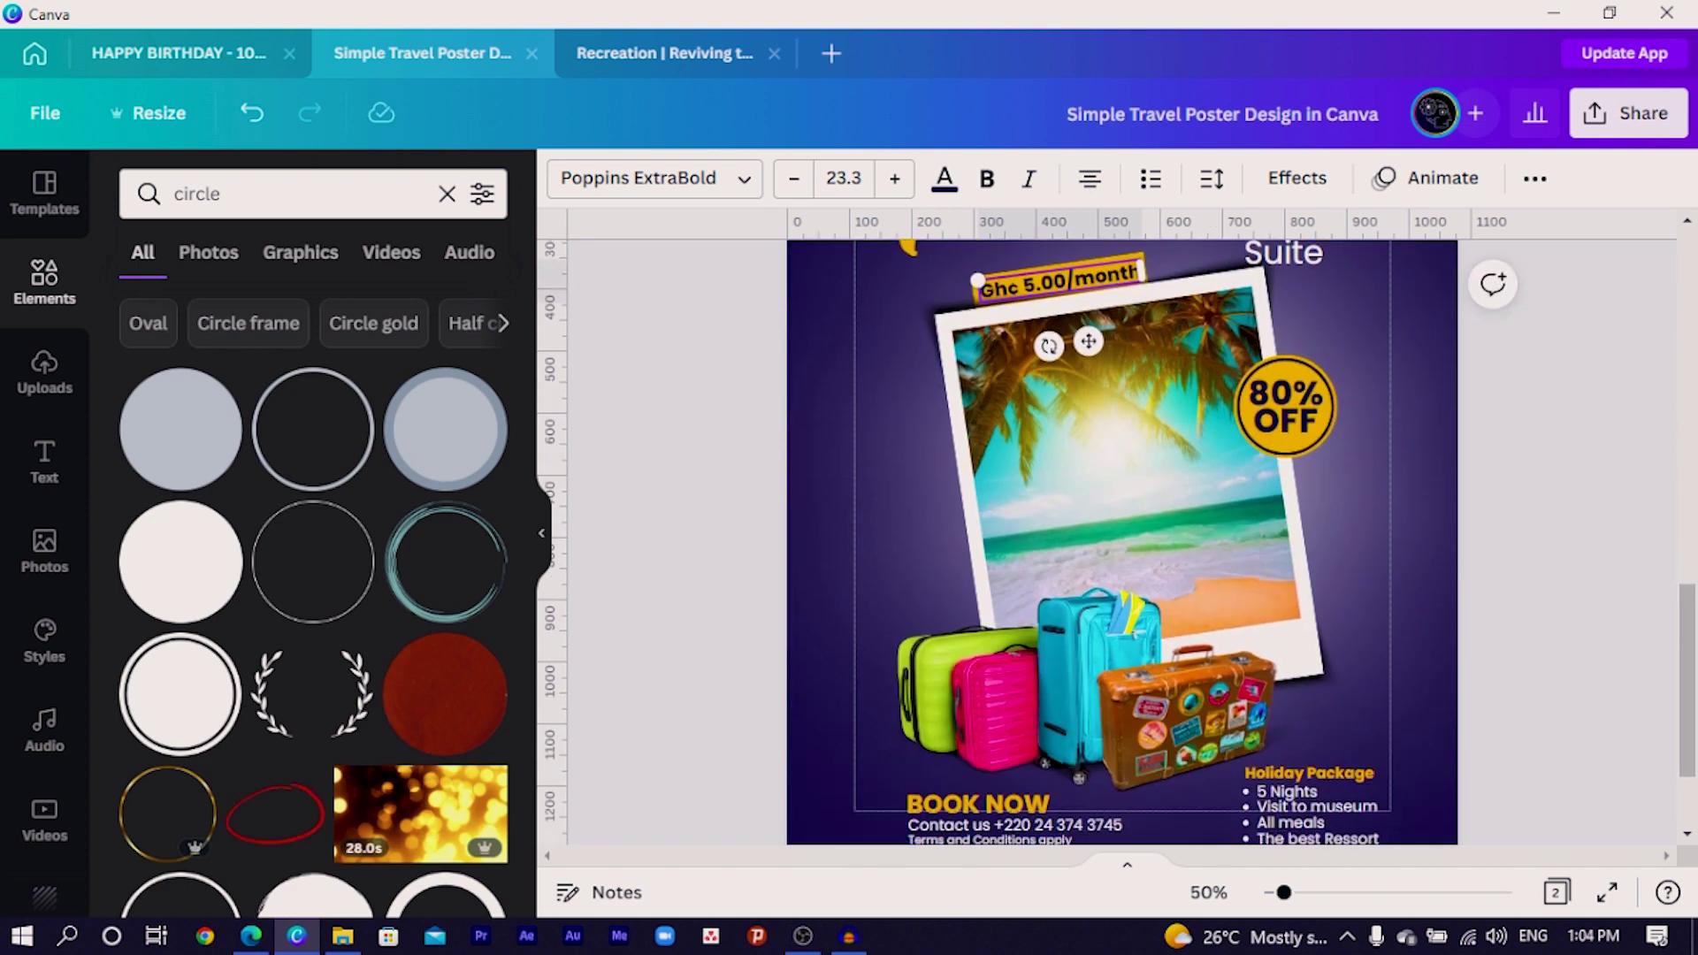
{"action": "scroll", "coordinate": [1234, 416], "scroll_direction": "up", "scroll_amount": 4}
{"action": "scroll", "coordinate": [1233, 416], "scroll_direction": "up", "scroll_amount": 2}
{"action": "scroll", "coordinate": [1233, 416], "scroll_direction": "down", "scroll_amount": 3}
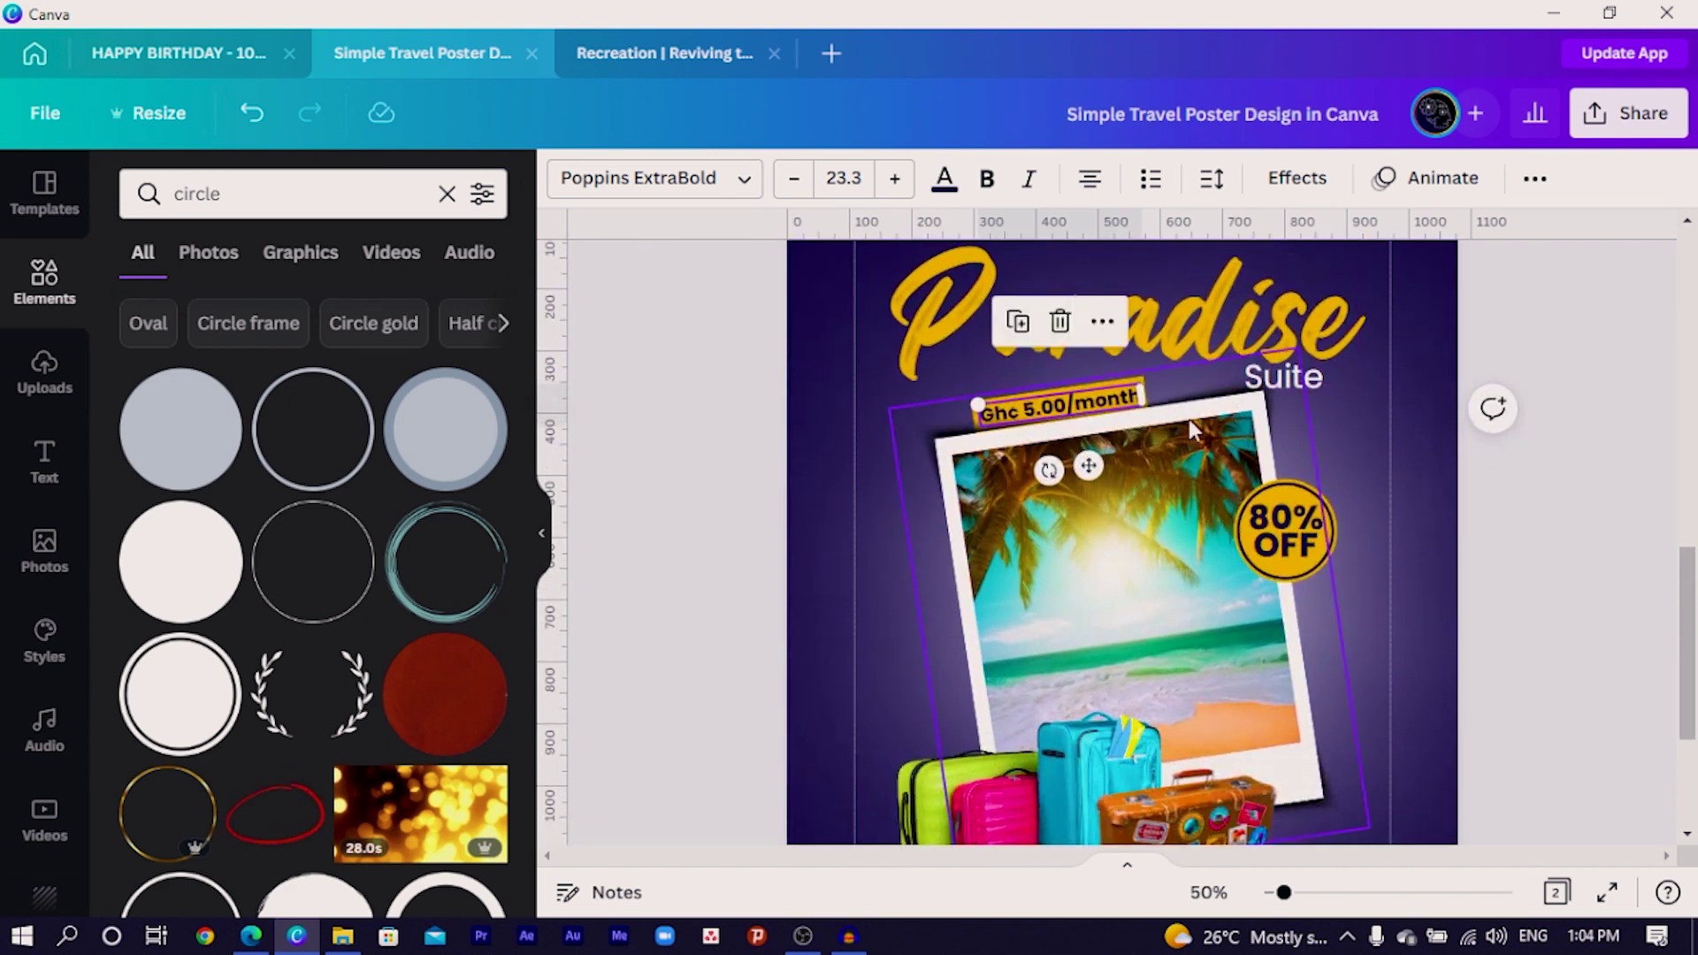
{"action": "key", "text": "ctrl+minus"}
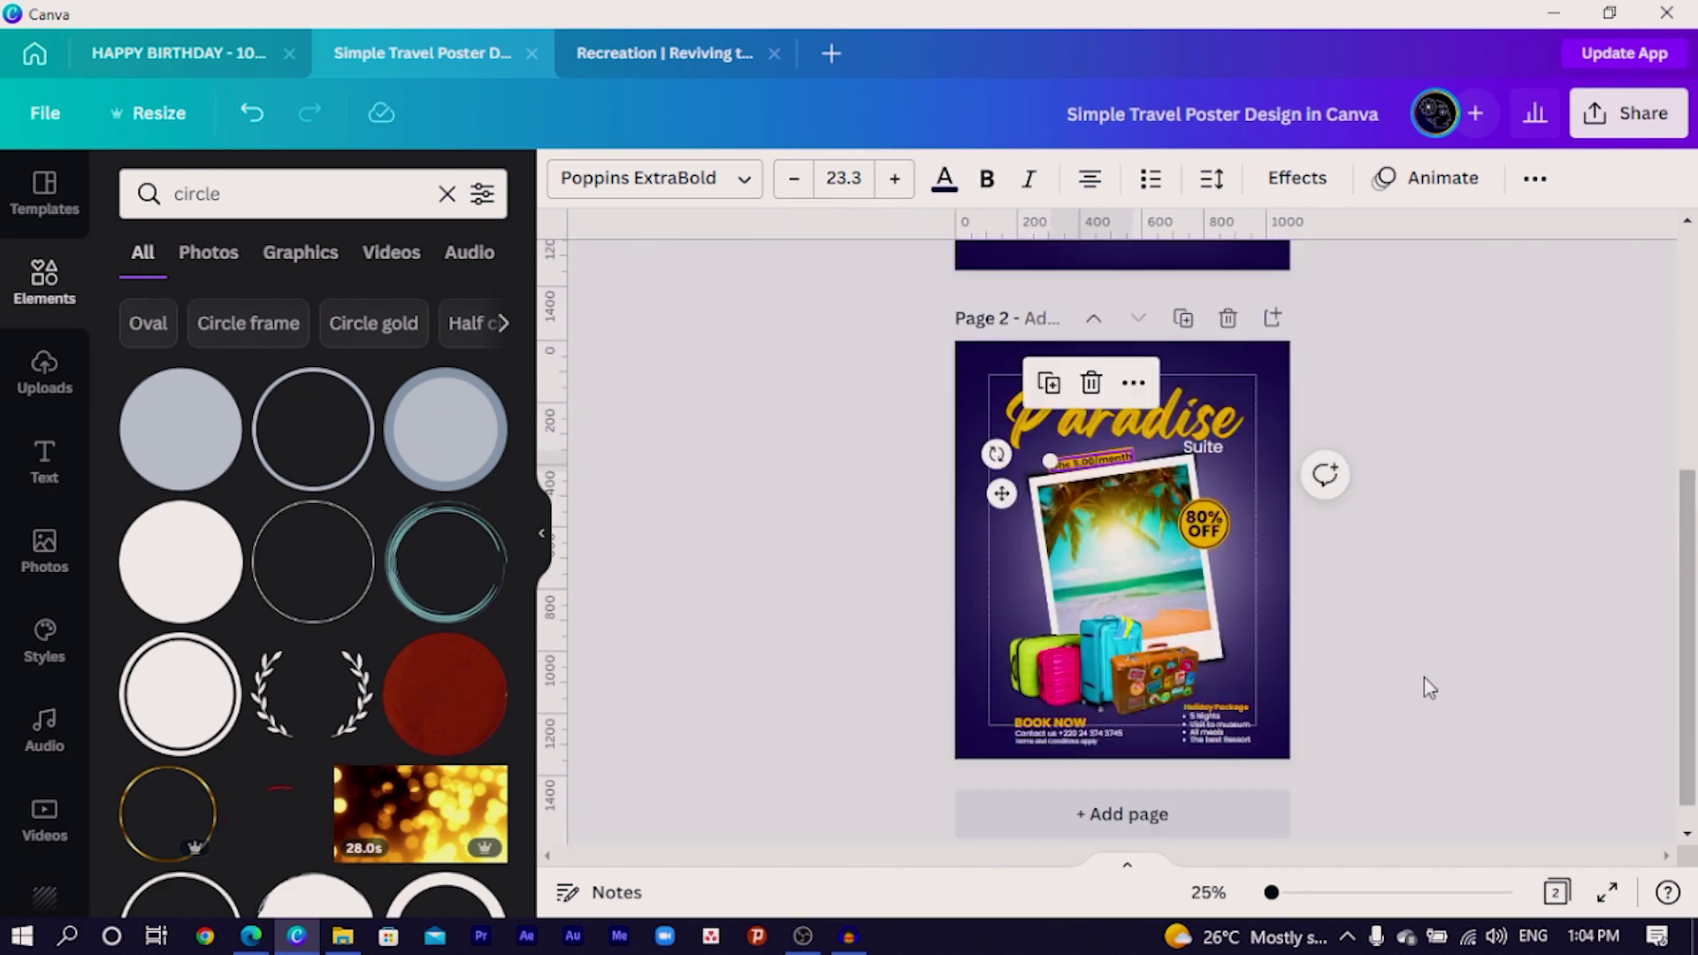